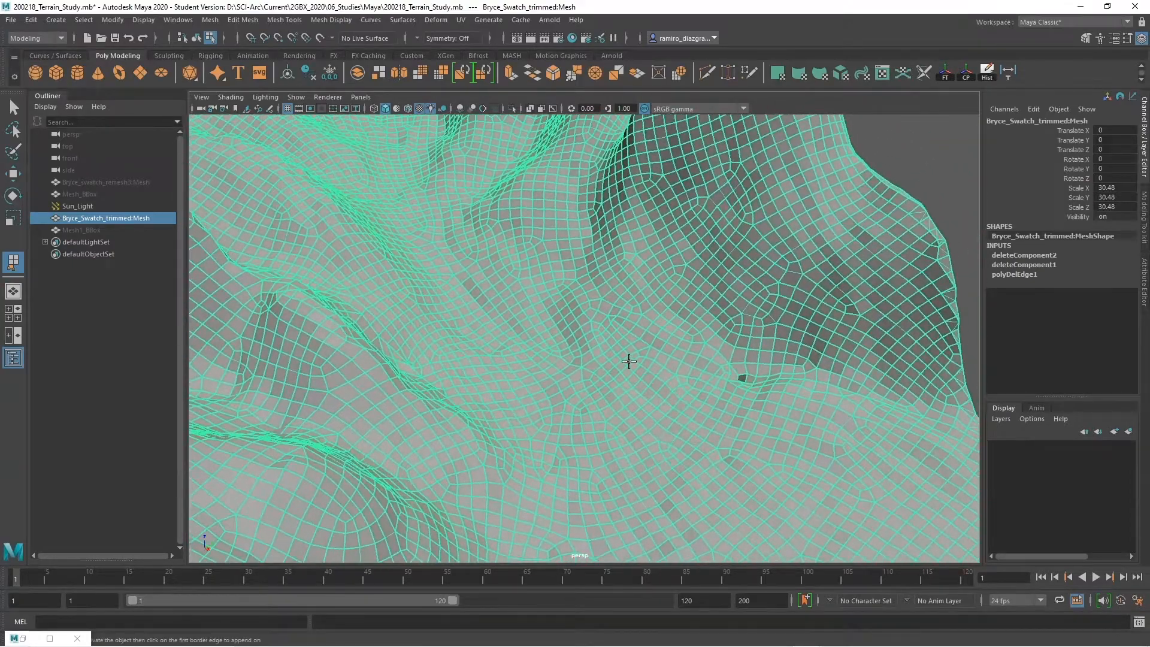
Apply Set to Face to the normals of the selected Bryce_Swatch_trimmed terrain mesh.
scroll(626, 359, up, 3)
scroll(685, 328, up, 3)
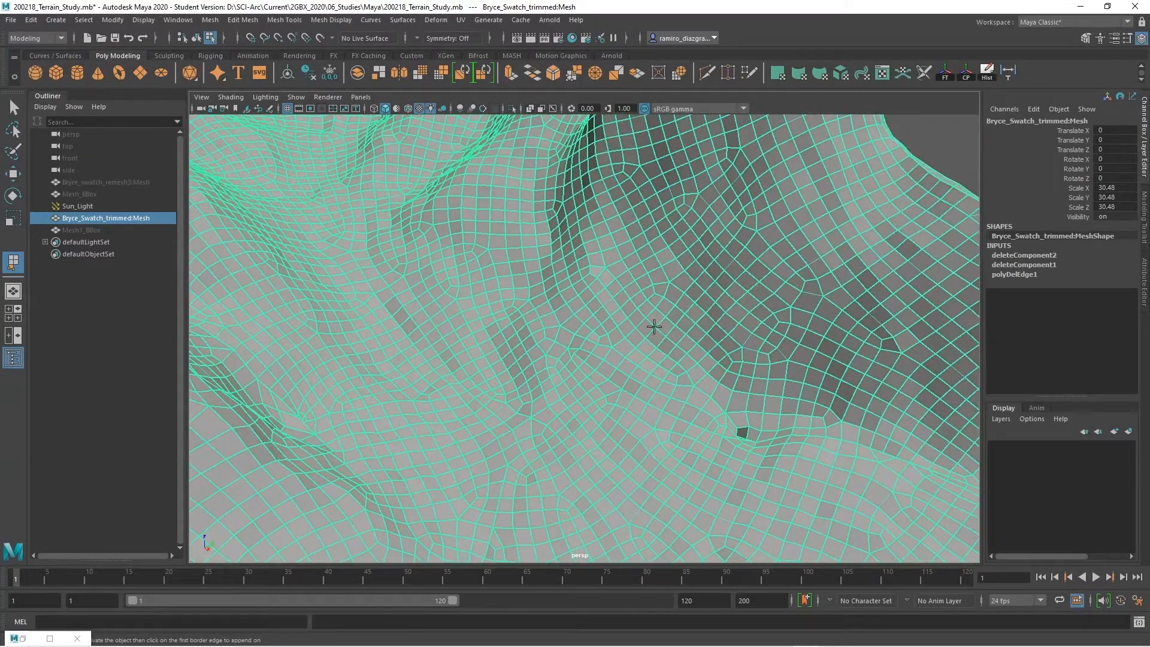
scroll(659, 360, up, 3)
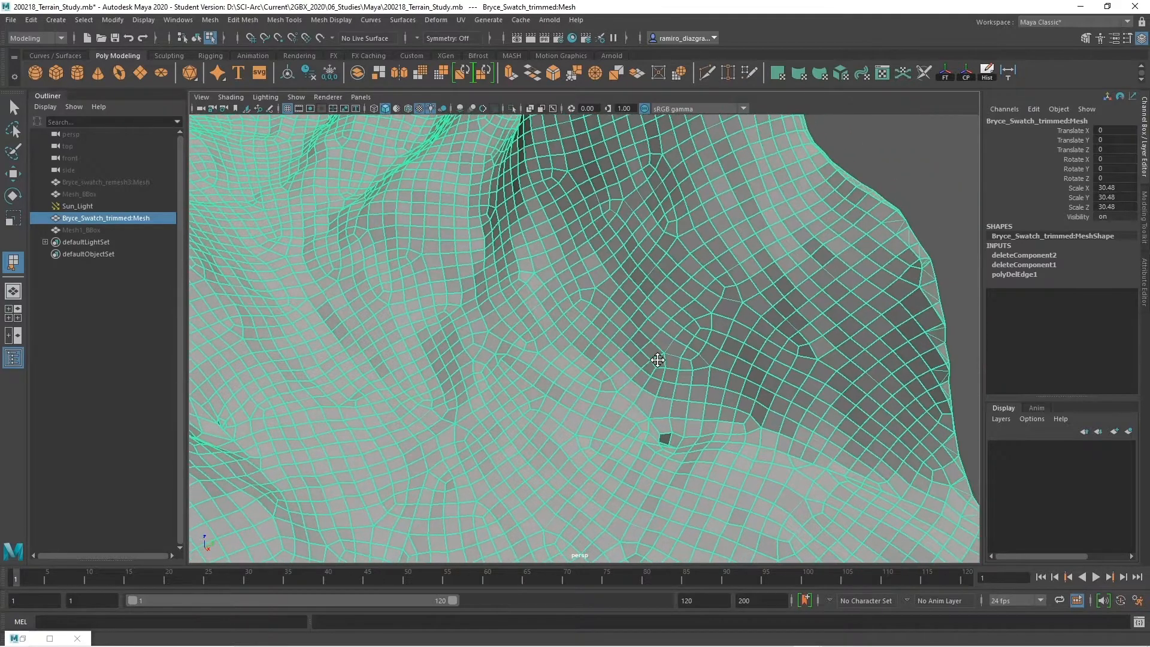
scroll(683, 367, up, 3)
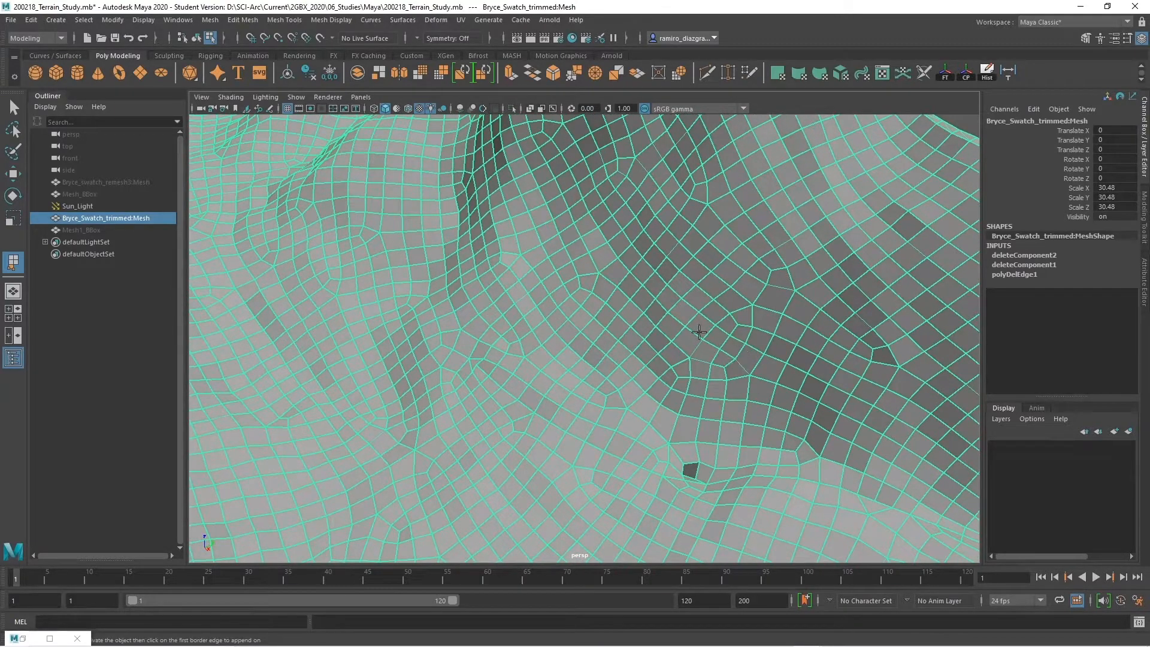
click(336, 21)
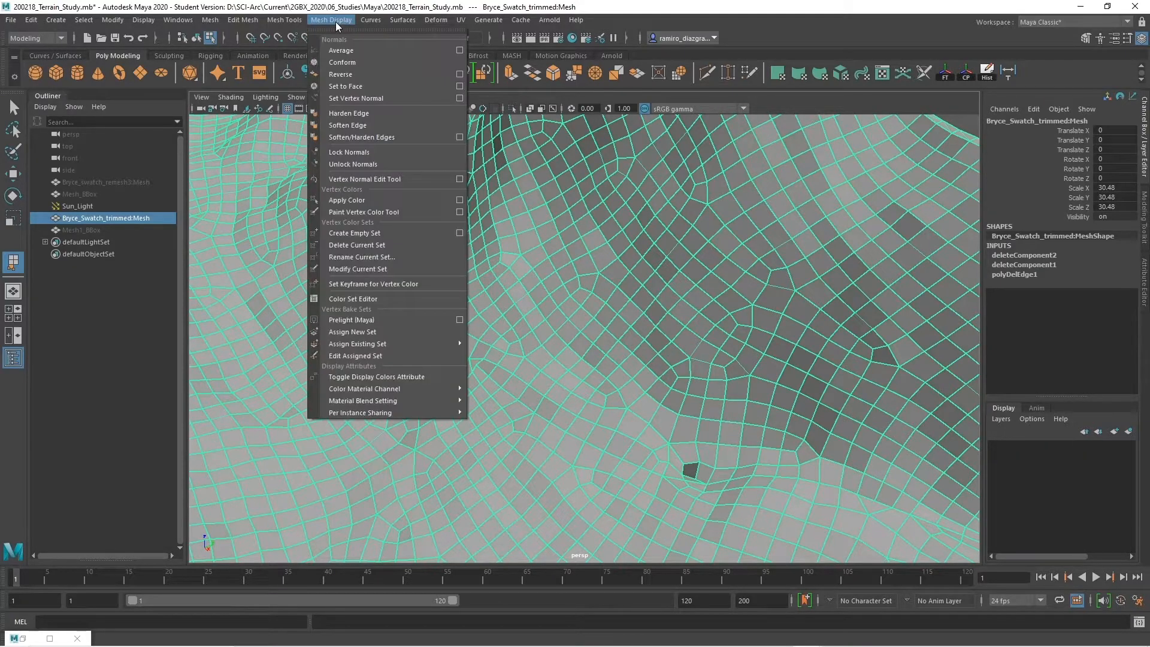
click(354, 86)
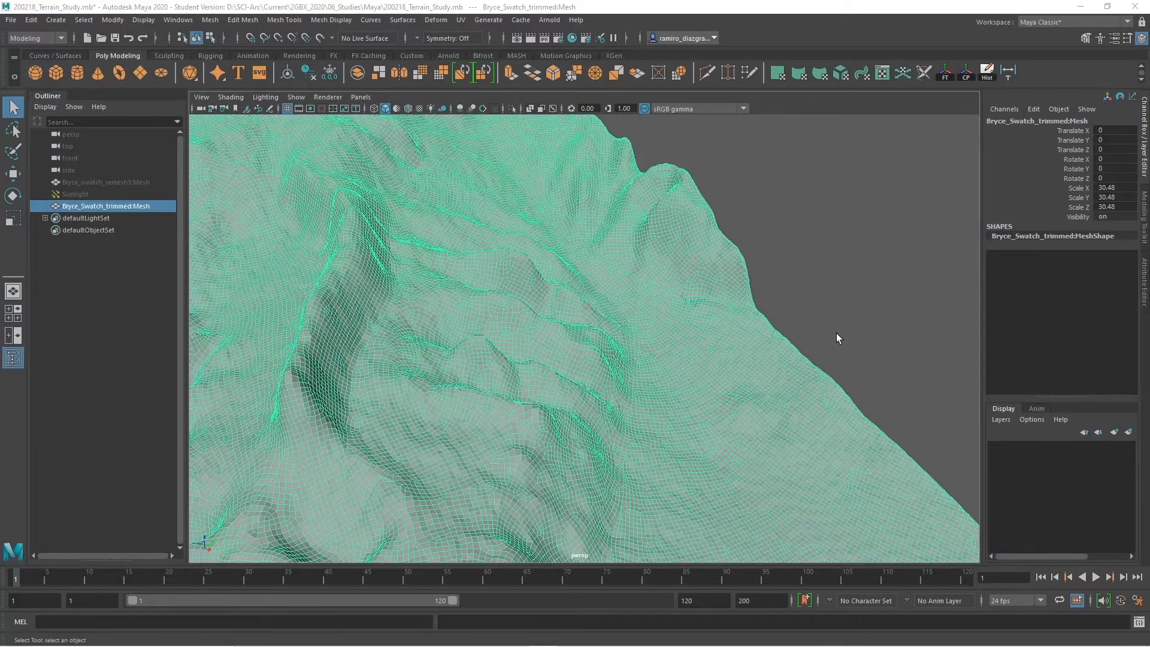
Apply Cleanup to the terrain mesh, selecting matching polygons with more than 4 sides, lamina faces, nonmanifold geometry, zero-length edges and zero-area faces.
alt+right_drag(836, 333, 749, 352)
alt+middle_drag(749, 352, 750, 379)
alt+drag(751, 379, 700, 360)
mouse_move(711, 378)
alt+right_down()
mouse_move(773, 429)
mouse_move(702, 364)
alt+right_up()
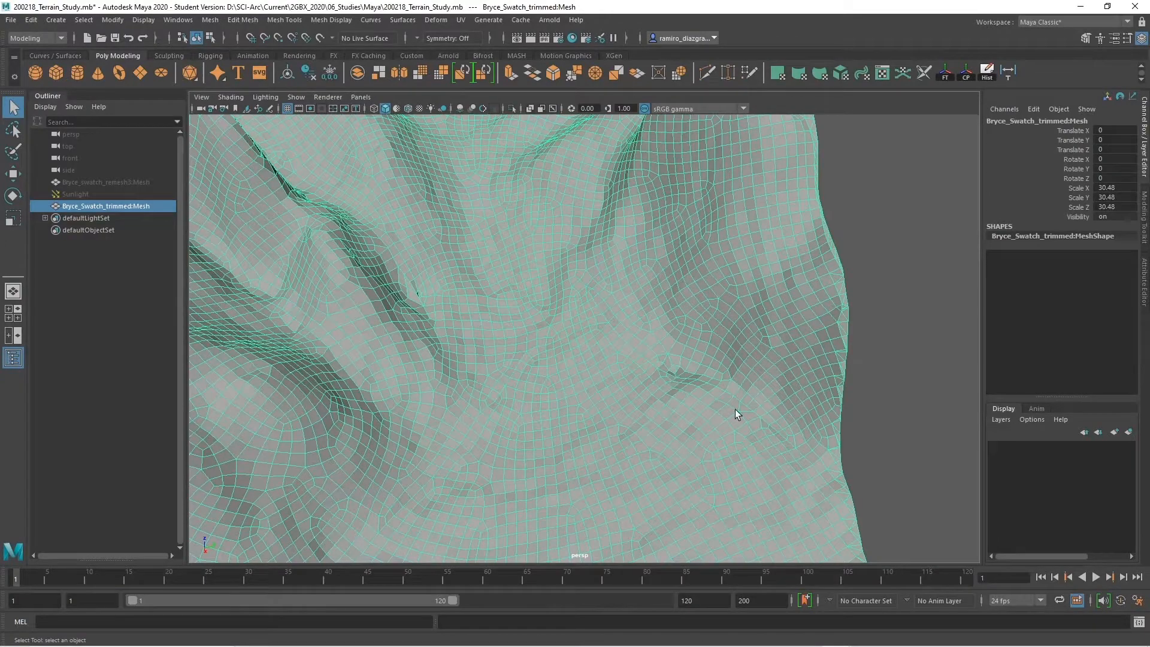
alt+right_drag(735, 408, 587, 376)
alt+drag(587, 375, 535, 356)
alt+middle_drag(536, 355, 734, 345)
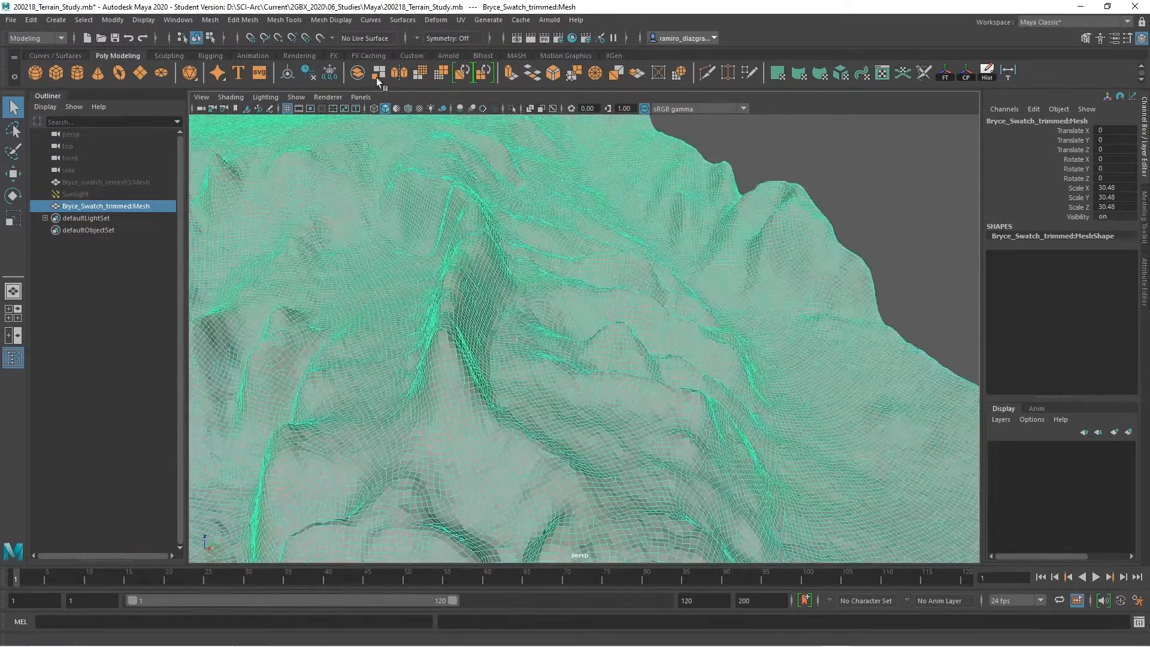
click(211, 22)
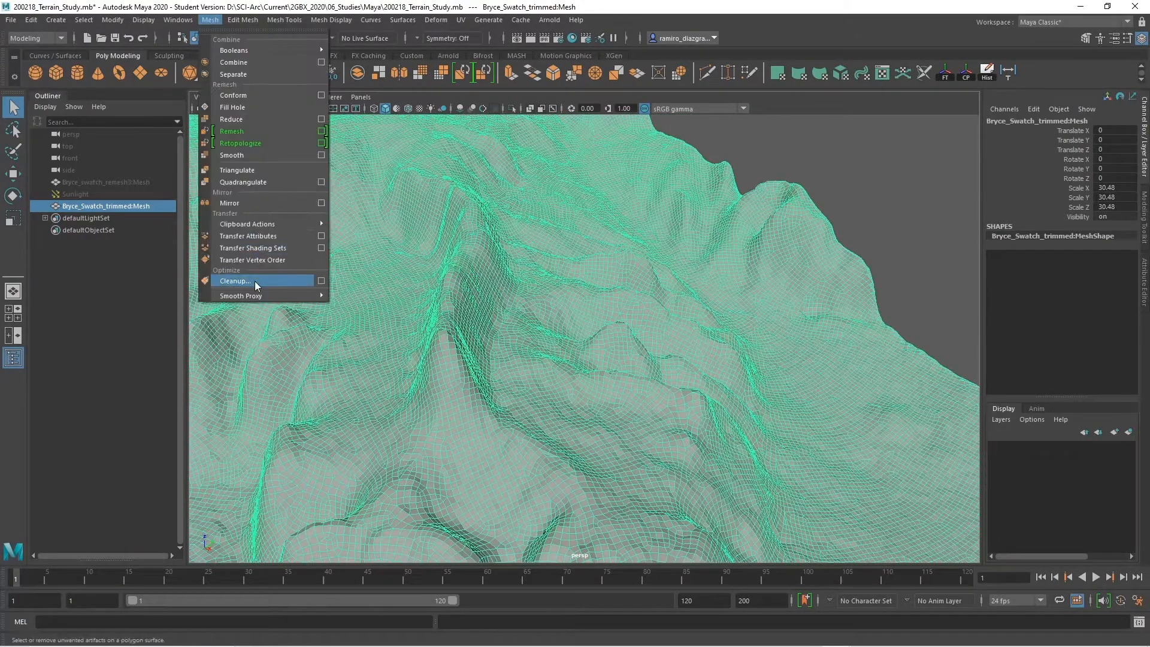
click(322, 281)
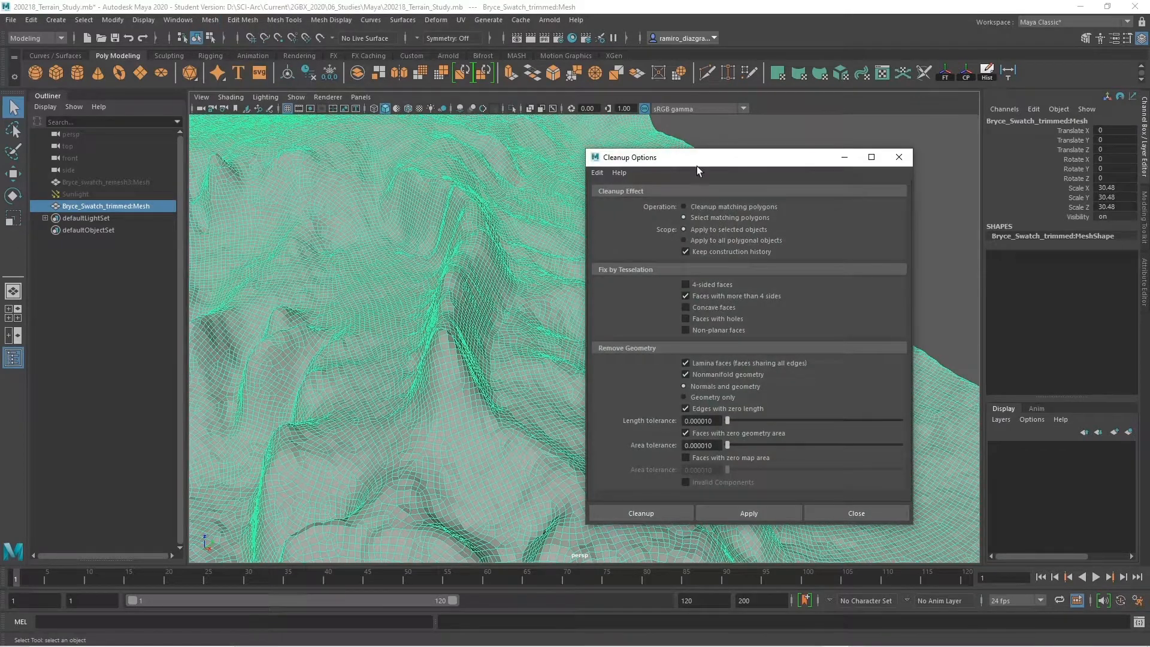
drag(696, 155, 612, 108)
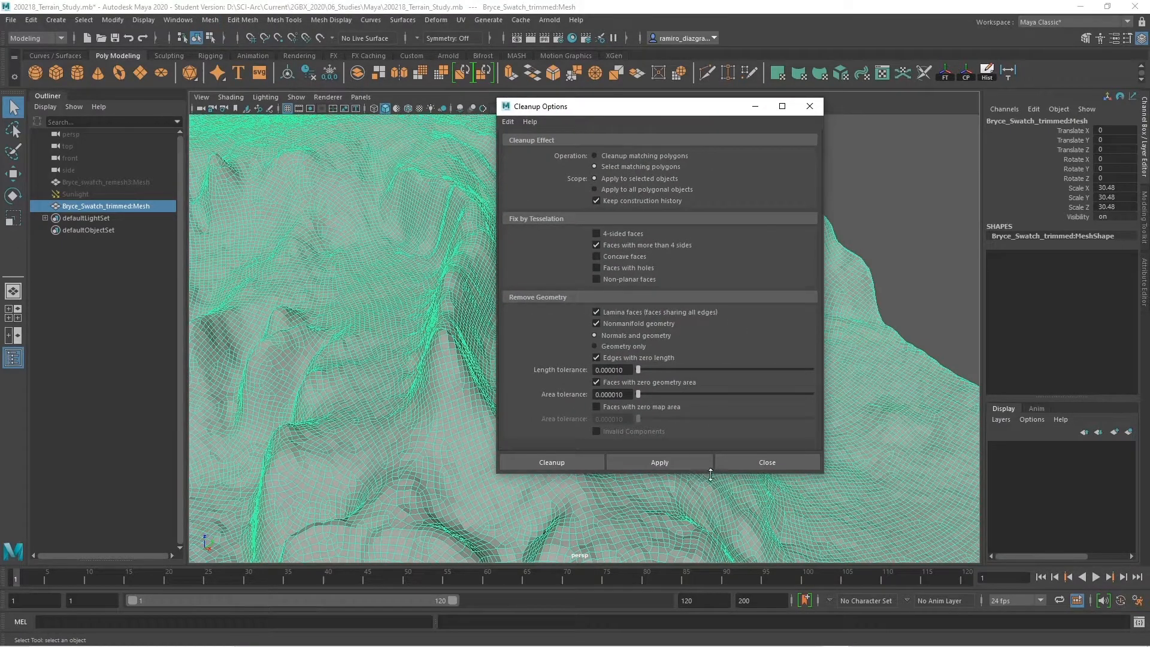
drag(710, 474, 711, 515)
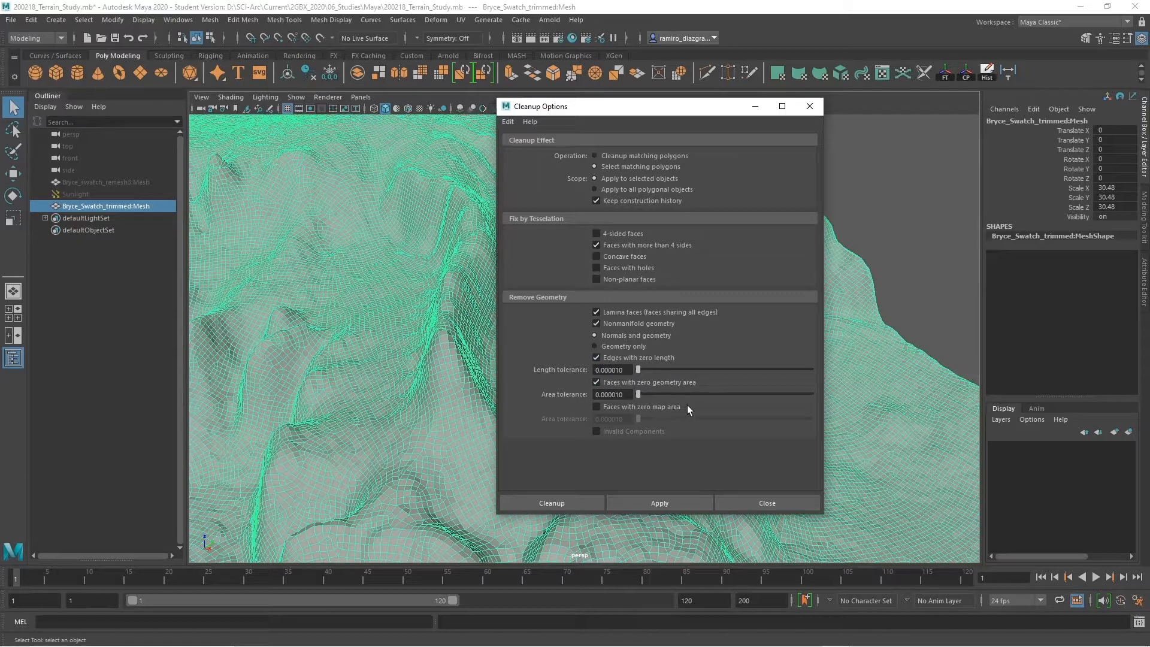
click(660, 502)
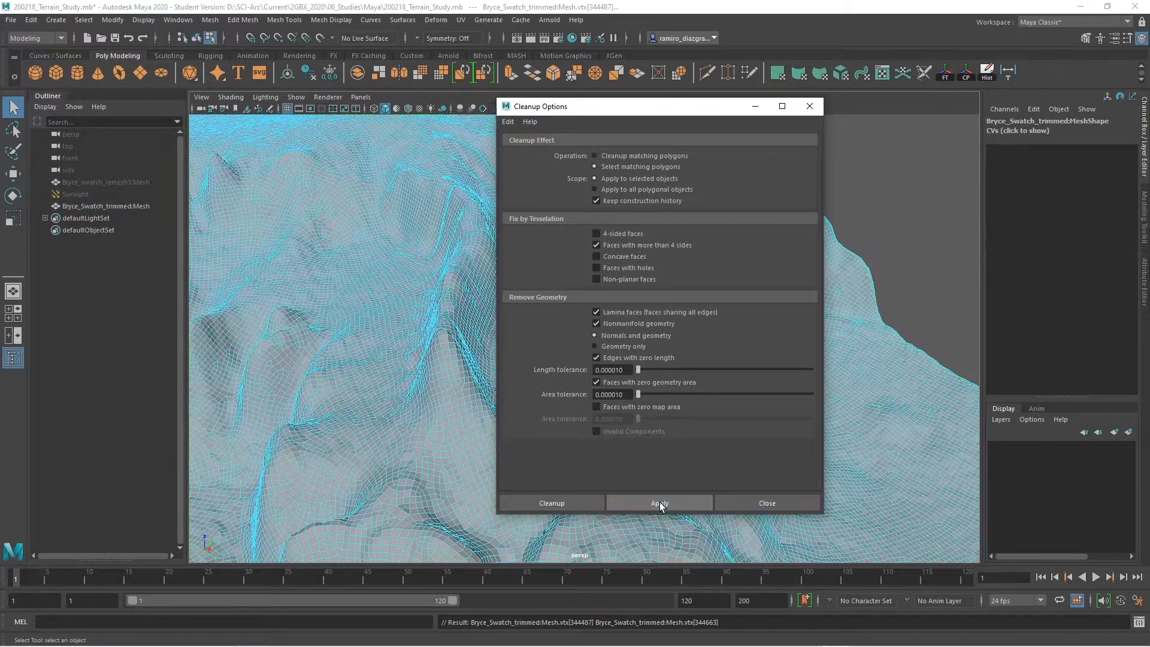
click(760, 504)
Examine the terrain's ridges and valley for the problem components picked out by the cleanup.
scroll(667, 403, down, 5)
alt+drag(667, 403, 672, 433)
scroll(664, 442, up, 4)
scroll(678, 433, up, 4)
alt+middle_drag(678, 434, 582, 378)
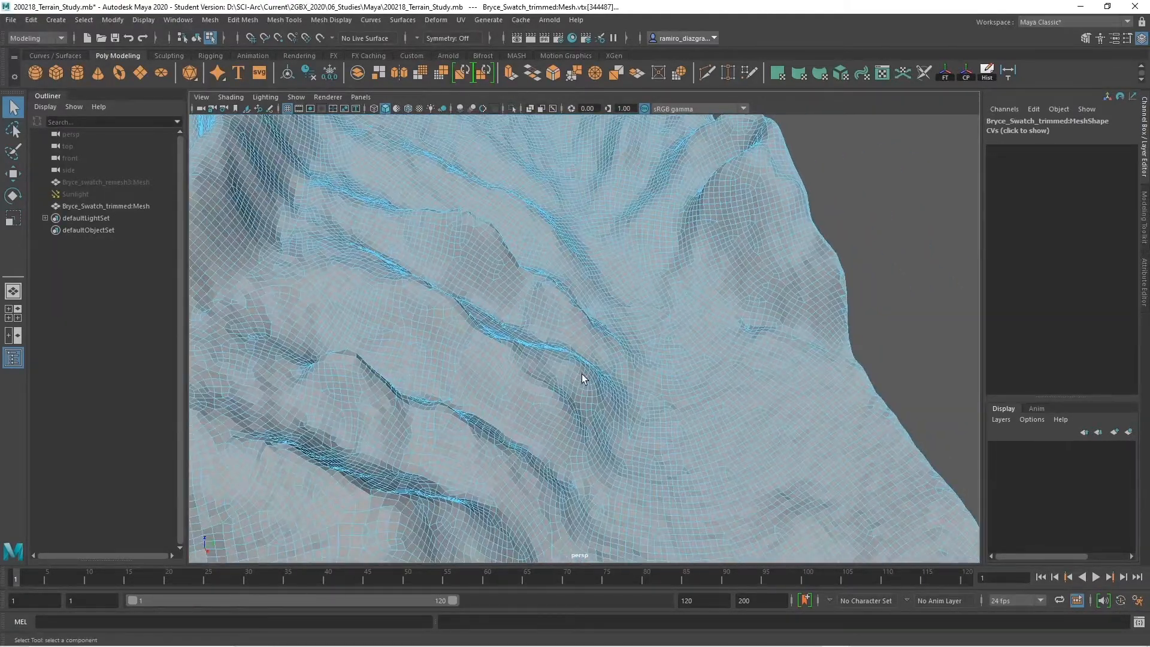
alt+right_drag(583, 377, 674, 397)
alt+middle_drag(674, 397, 612, 394)
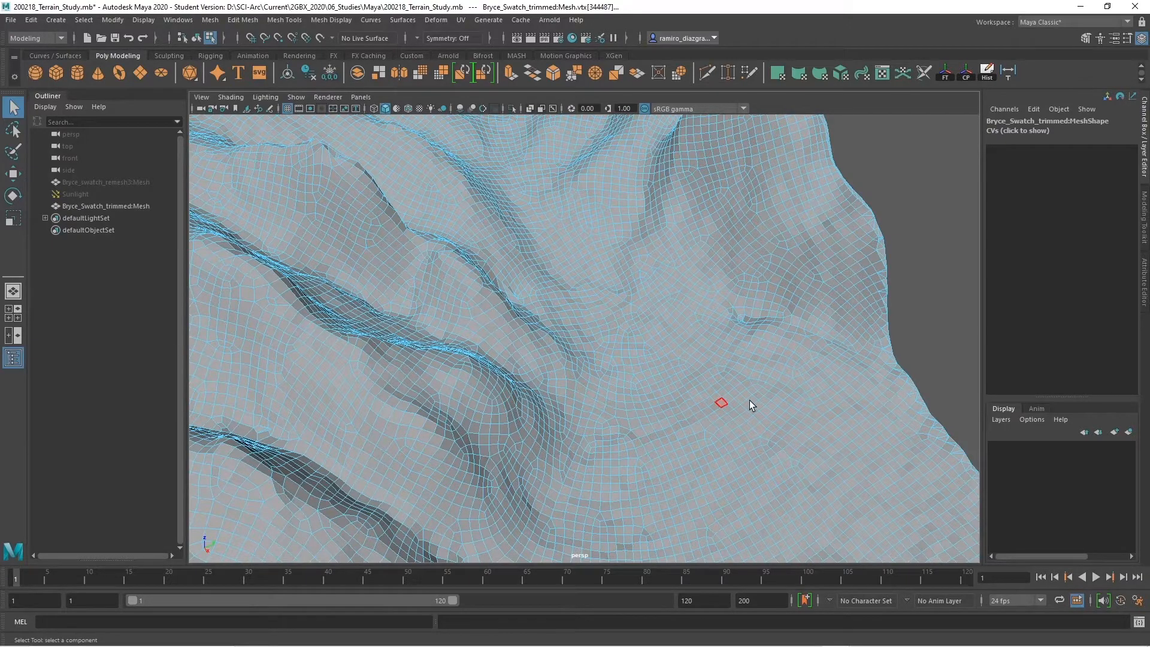
alt+drag(750, 403, 623, 392)
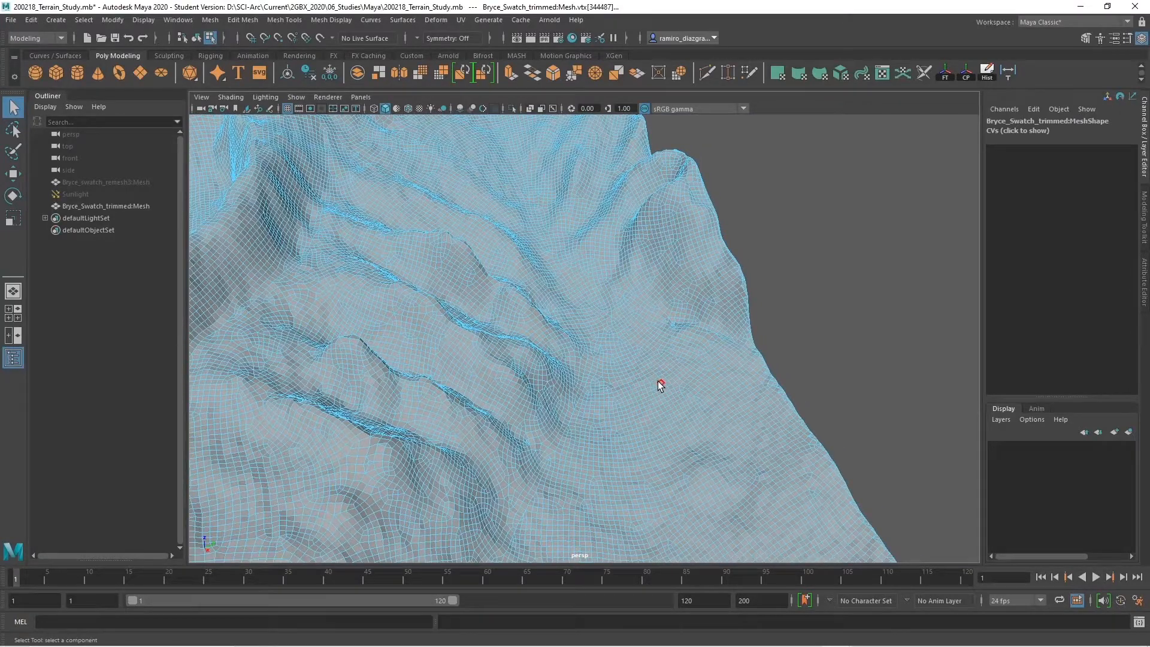
Return to object selection, clear the component selection and select the terrain mesh around the small dark pit.
key(F8)
click(803, 329)
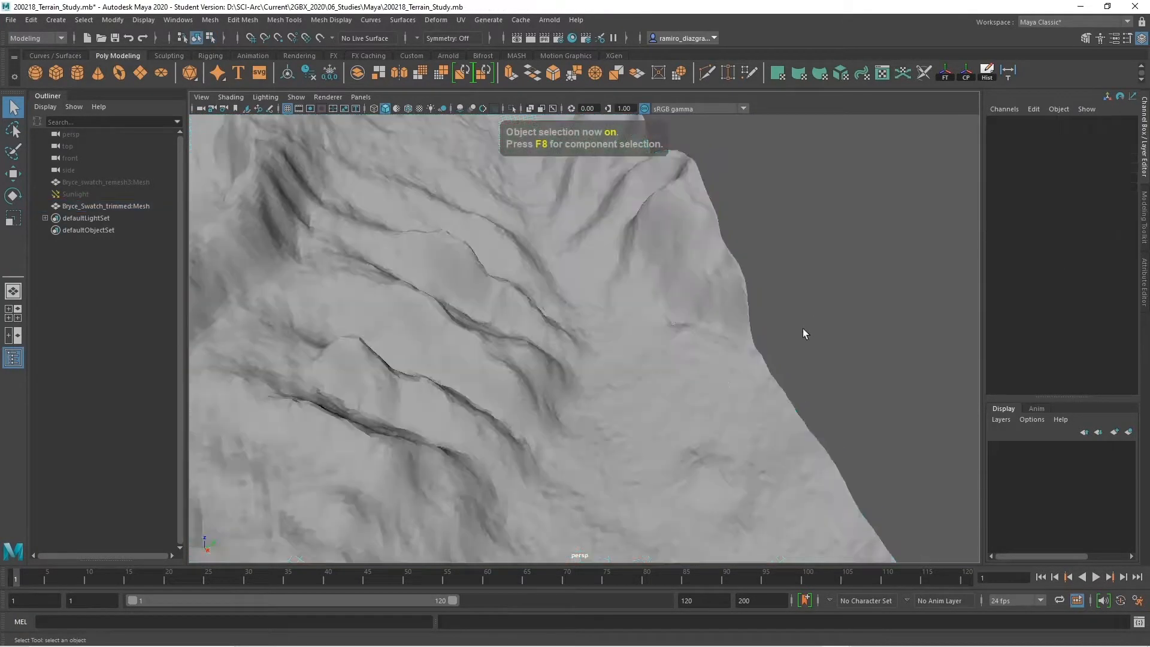
alt+right_drag(539, 386, 659, 391)
click(662, 391)
alt+right_drag(641, 353, 720, 478)
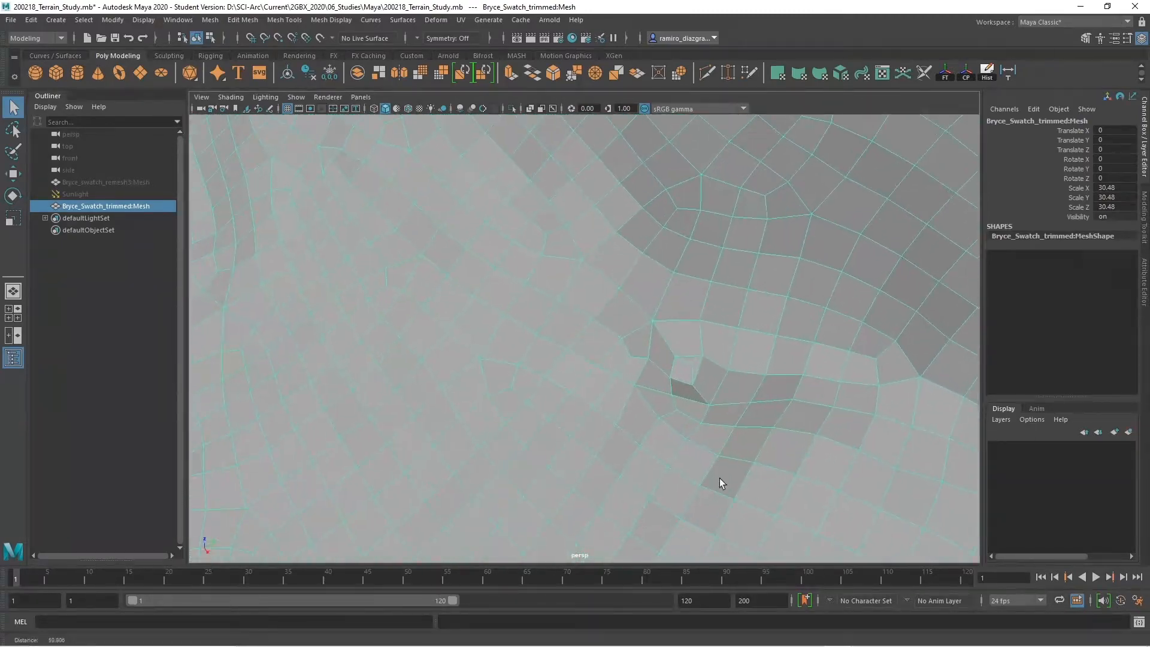
alt+drag(720, 478, 663, 442)
alt+right_drag(569, 385, 666, 272)
Select the two stray edges inside the small quad above the dark face and remove them with Delete Edge/Vertex.
right_click(666, 423)
click(685, 427)
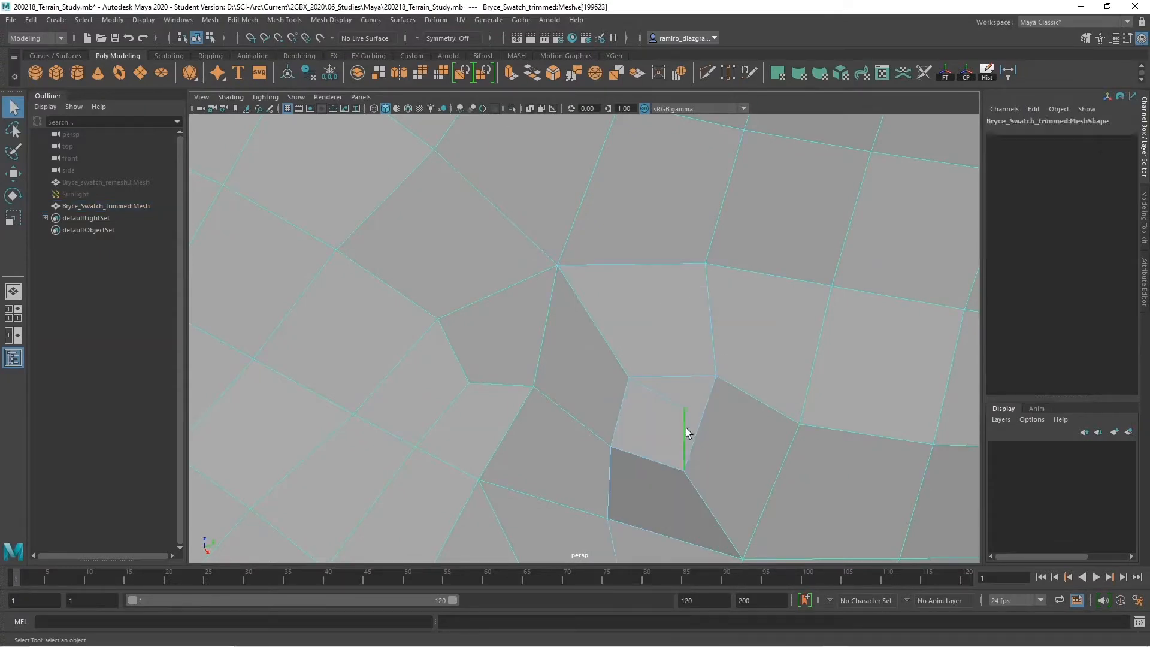
shift+click(672, 400)
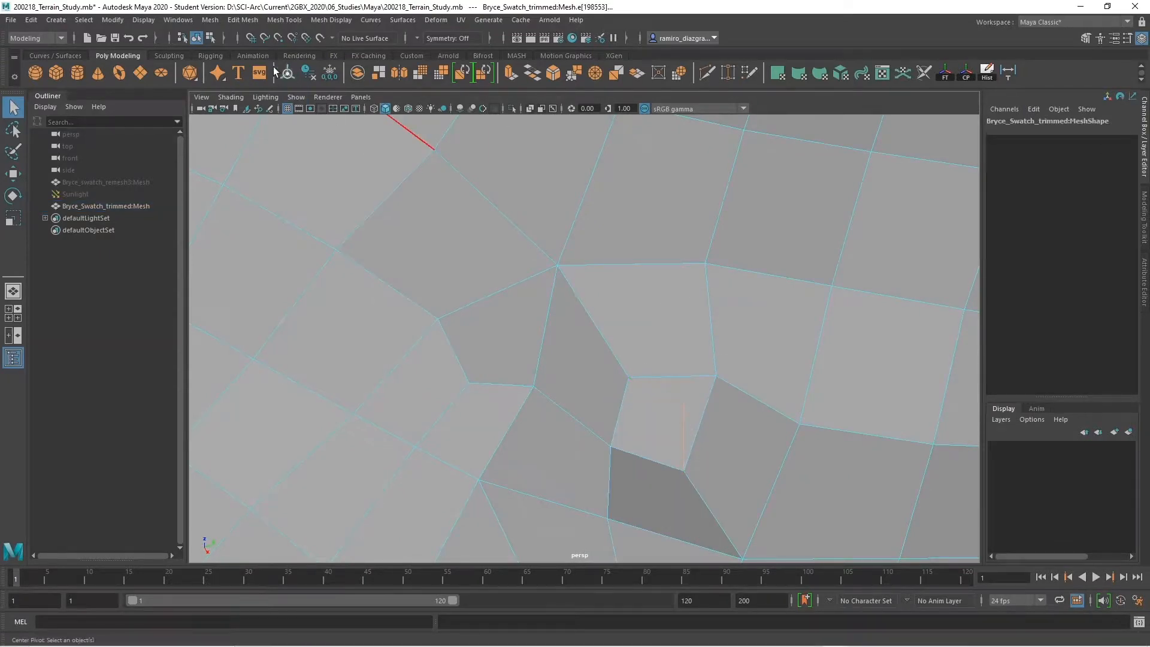
click(242, 20)
click(298, 263)
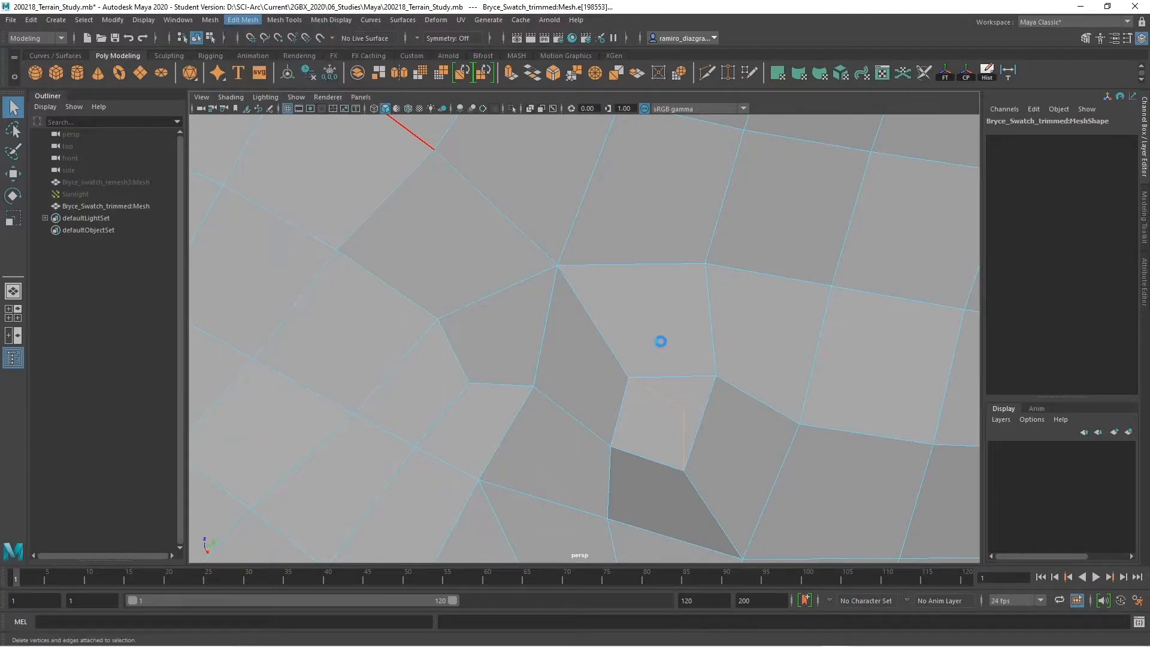
Select the triangular sliver face and the adjoining overlapping face at the pit and delete both.
right_click(689, 395)
click(691, 337)
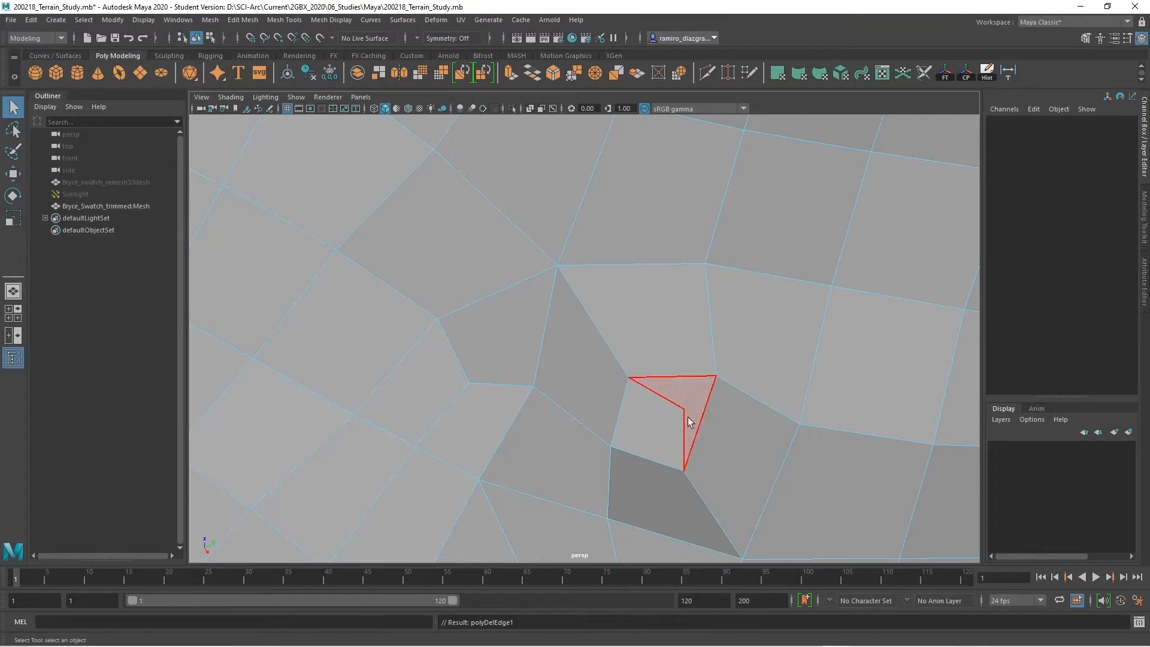
click(689, 405)
click(667, 422)
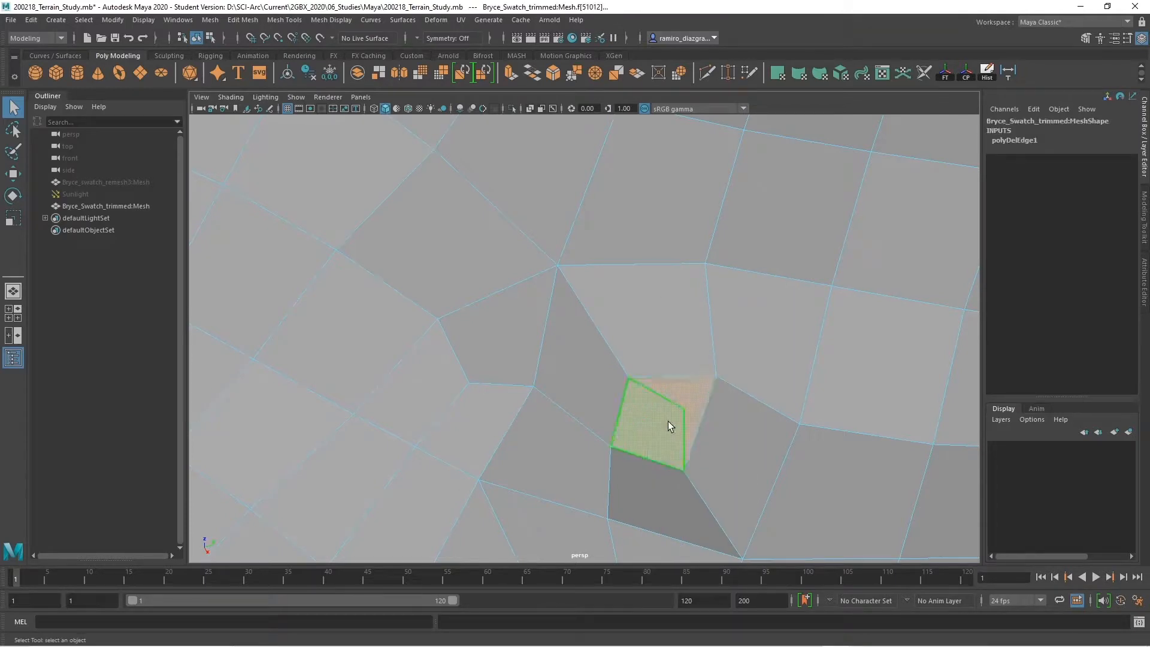
key(Delete)
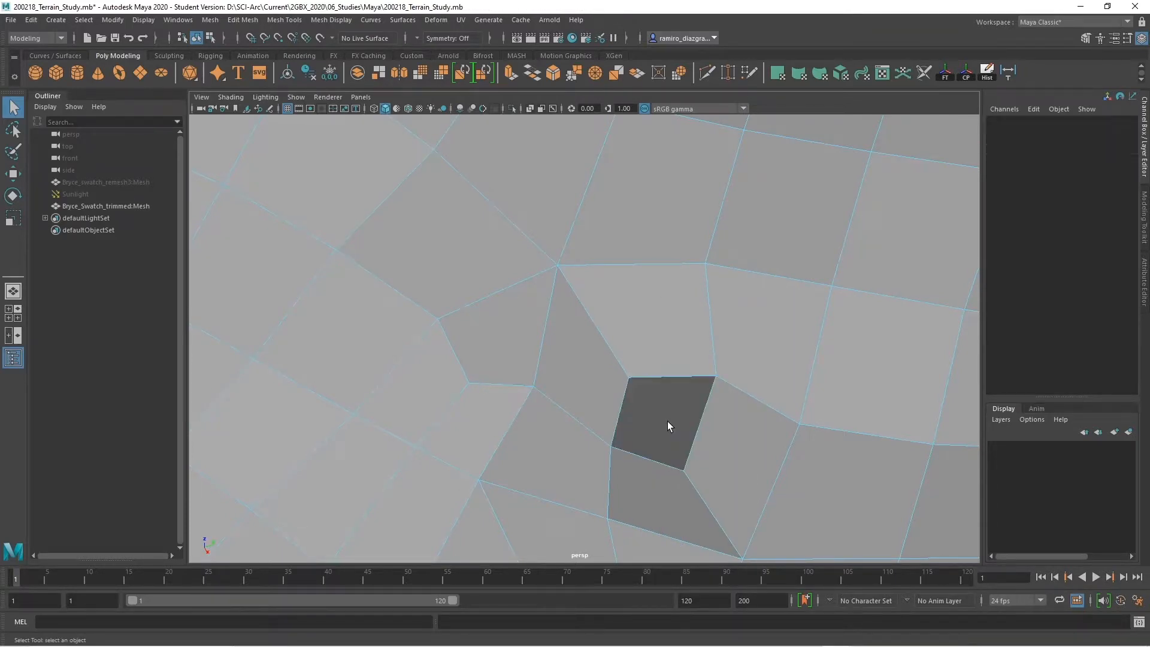
Save the scene after opening the four-sided hole in the terrain mesh.
scroll(587, 398, down, 3)
scroll(648, 408, up, 3)
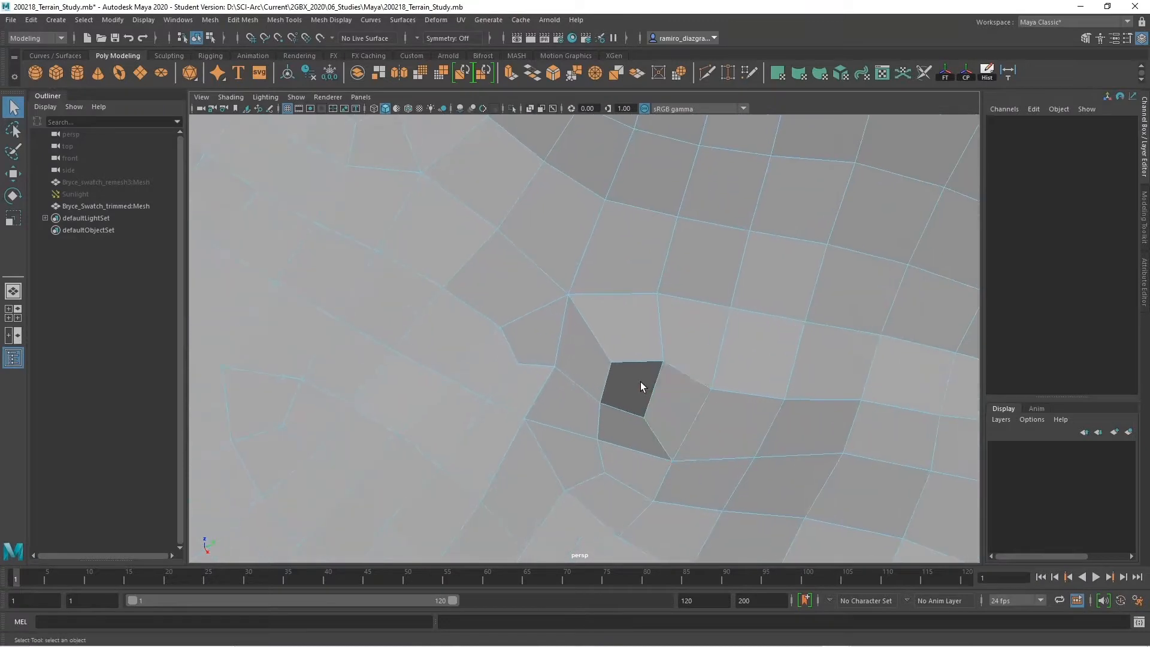
scroll(638, 380, up, 3)
scroll(633, 409, down, 2)
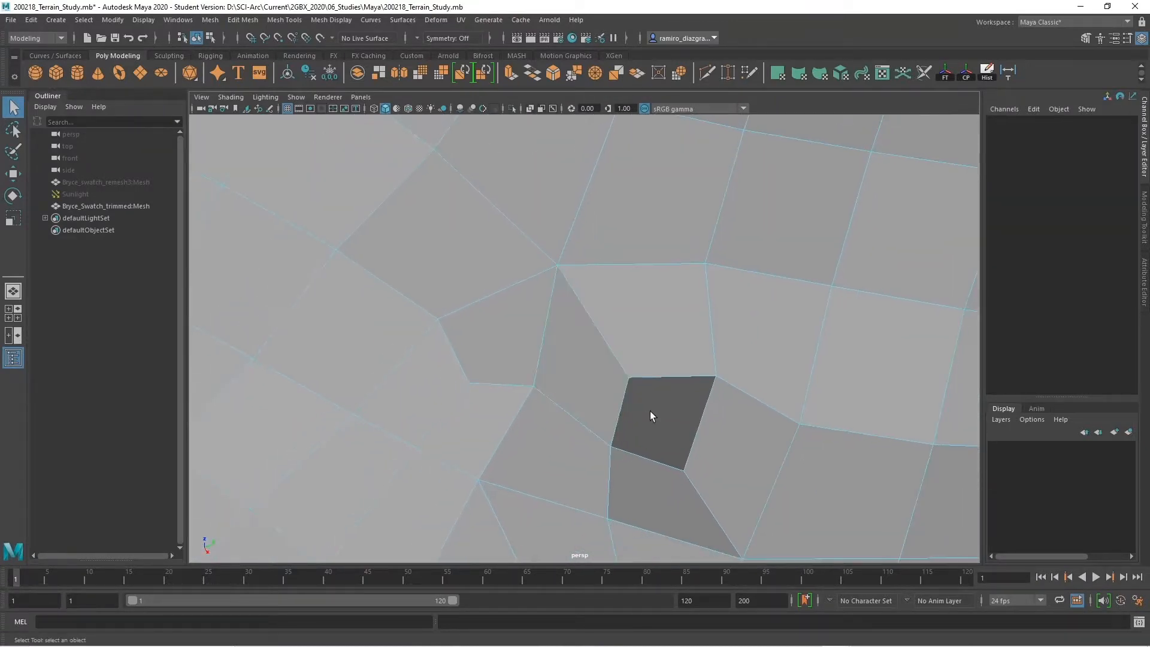
alt+middle_drag(702, 455, 643, 397)
scroll(641, 397, down, 2)
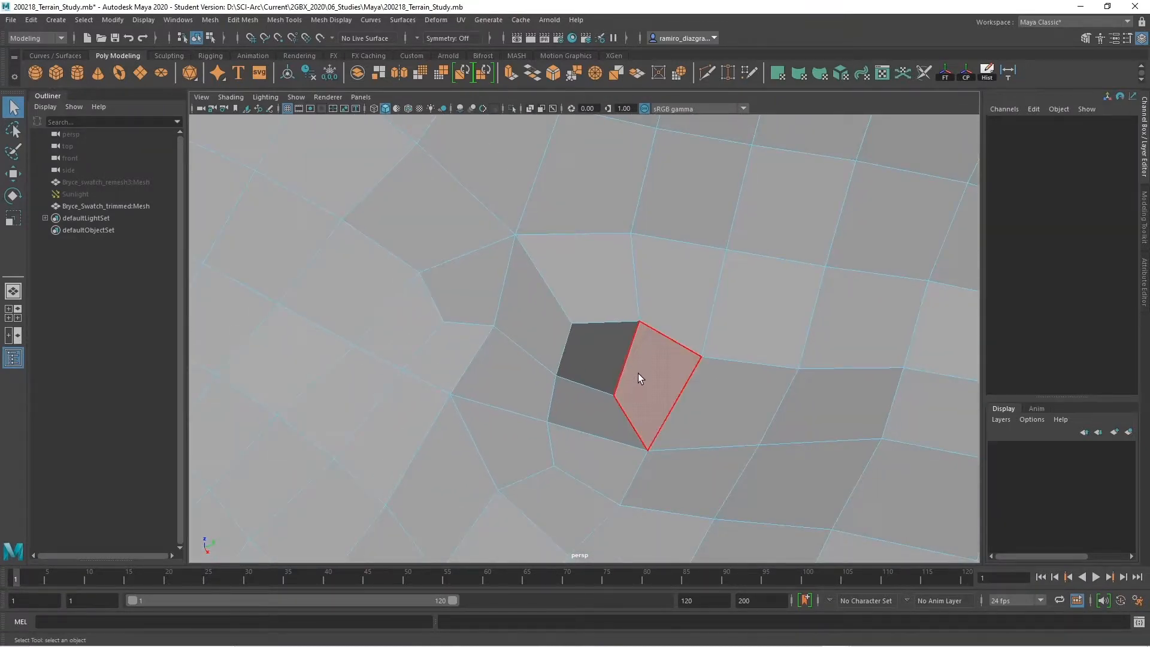
key(ctrl+s)
click(559, 343)
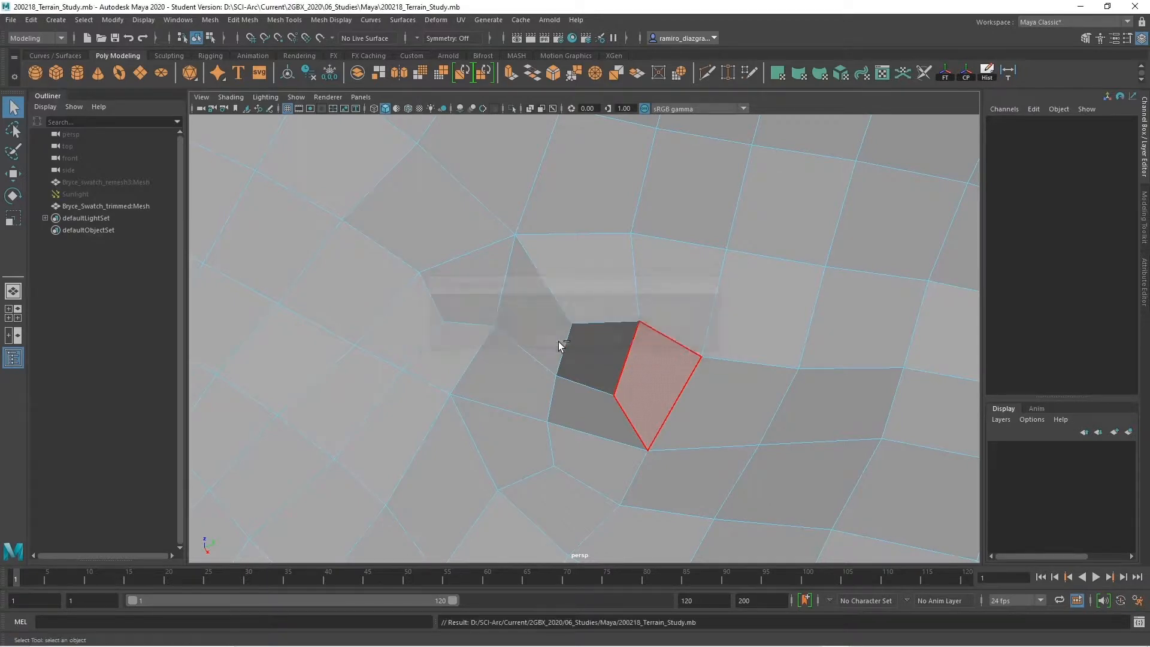
Return the terrain mesh from face selection to object mode.
scroll(593, 350, up, 2)
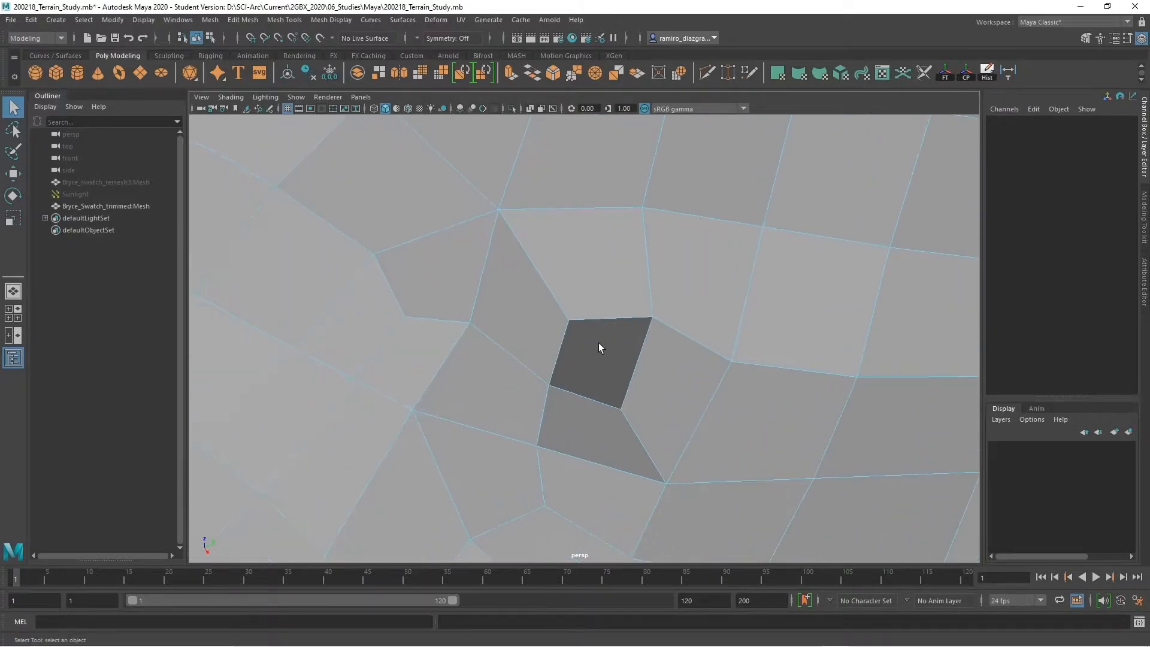
right_drag(602, 315, 605, 307)
click(606, 319)
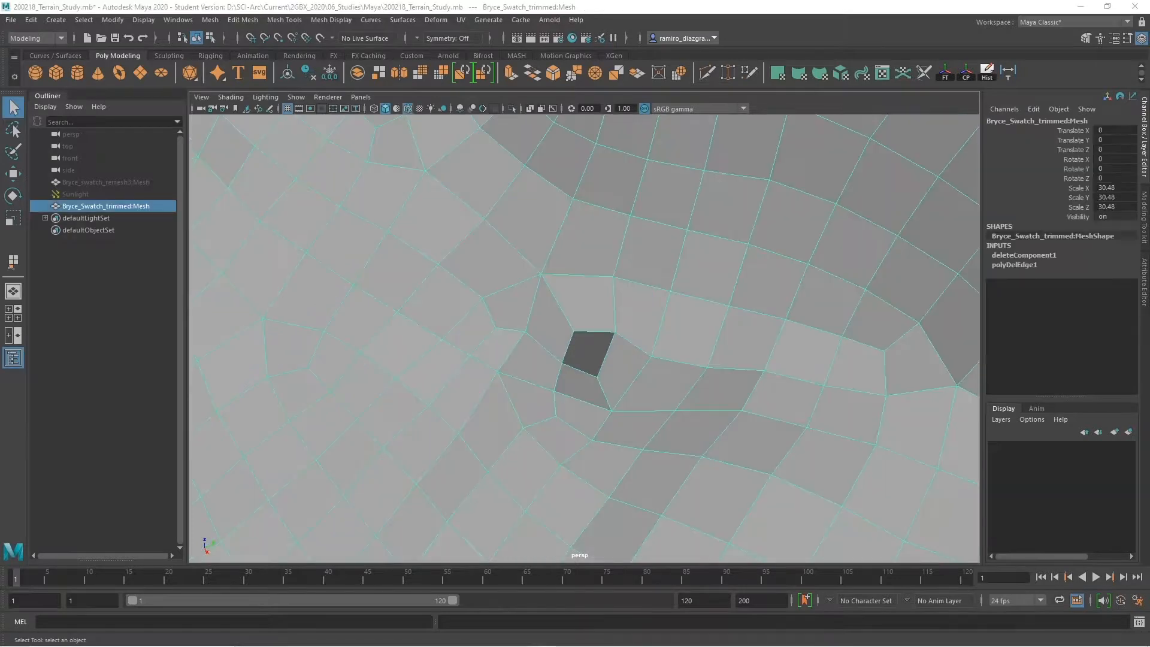
Switch the terrain mesh to vertex selection and try raising the upper-right corner vertex of the dark four-sided hole.
alt+right_drag(503, 325, 531, 342)
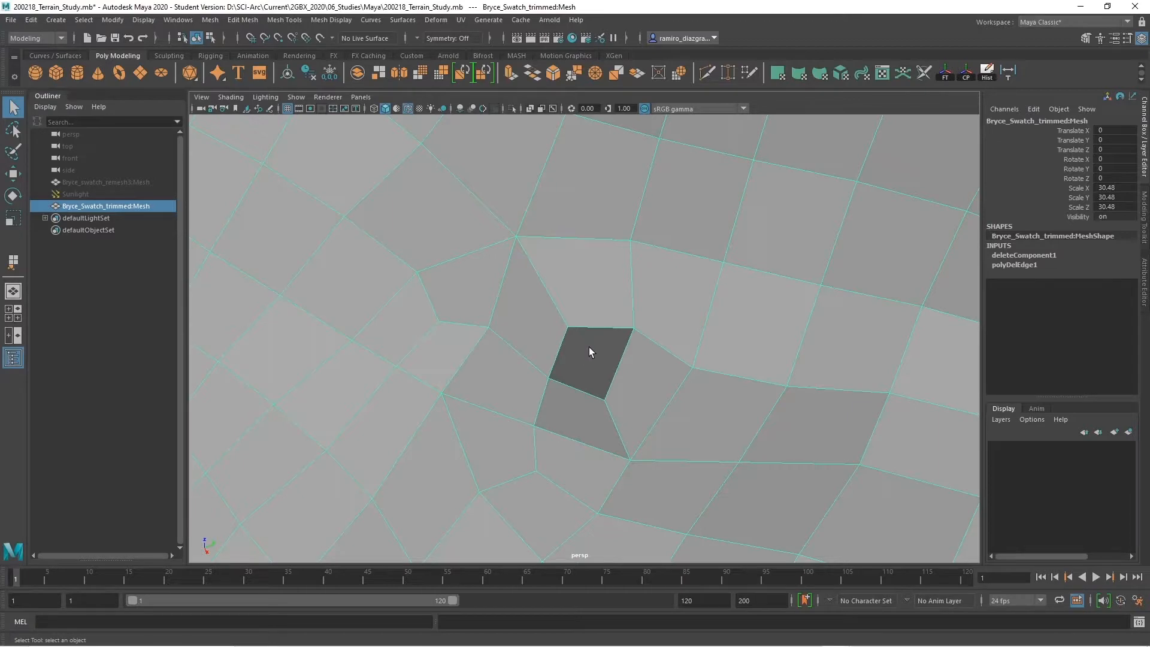
scroll(598, 352, up, 5)
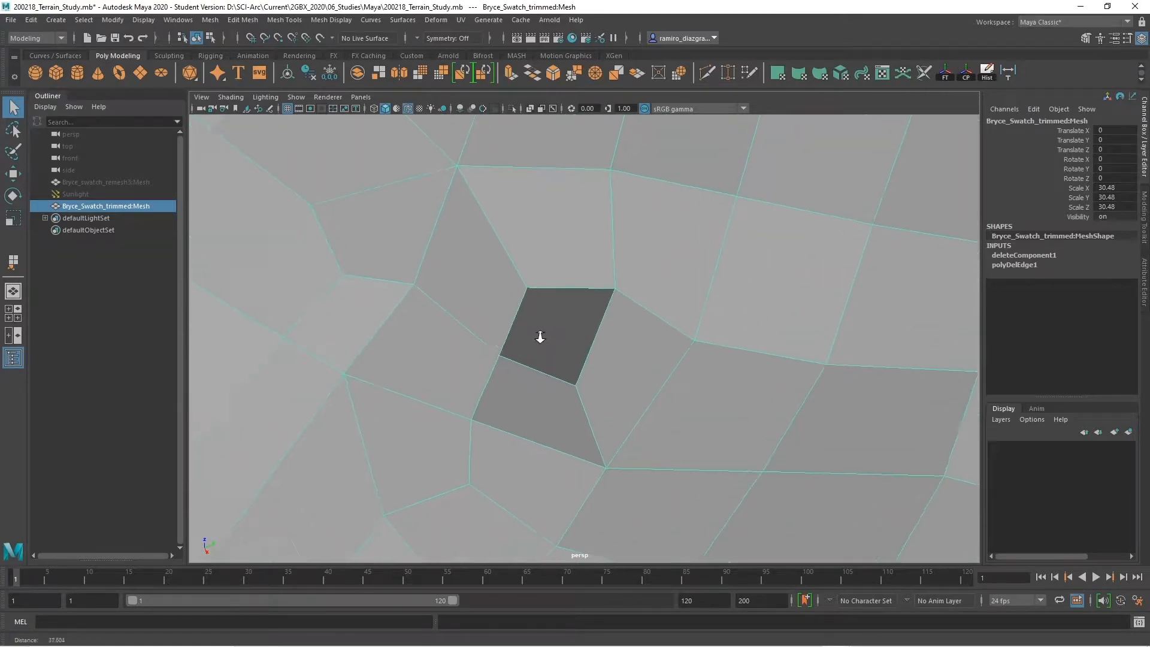
scroll(563, 327, down, 2)
right_drag(582, 306, 538, 304)
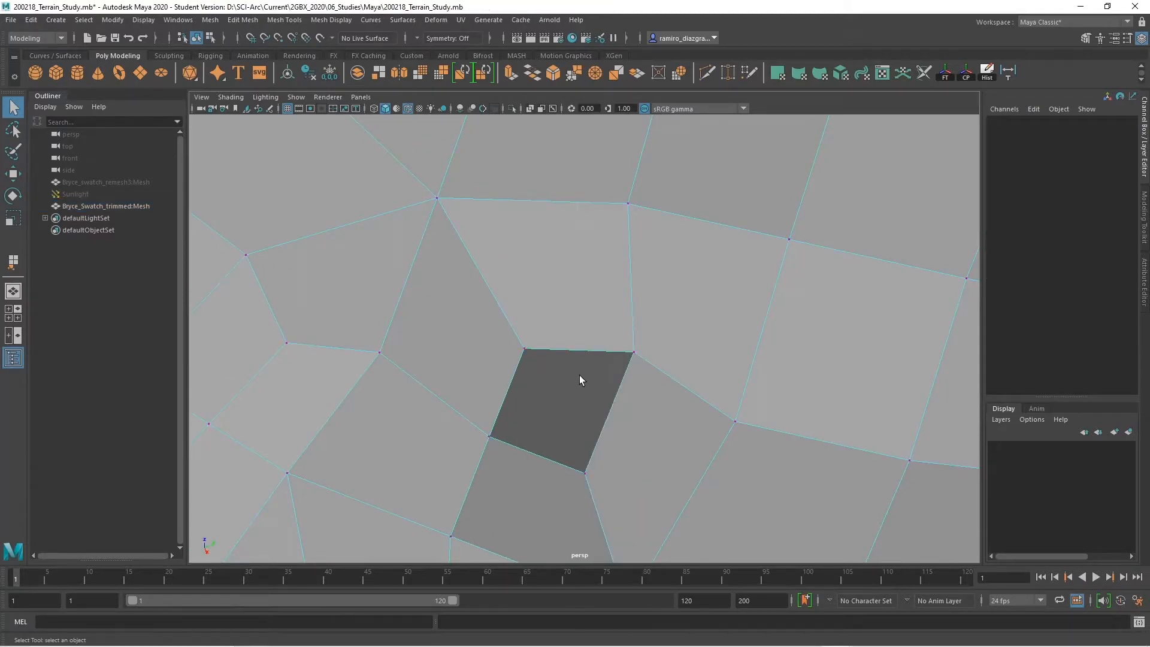
right_drag(573, 289, 573, 291)
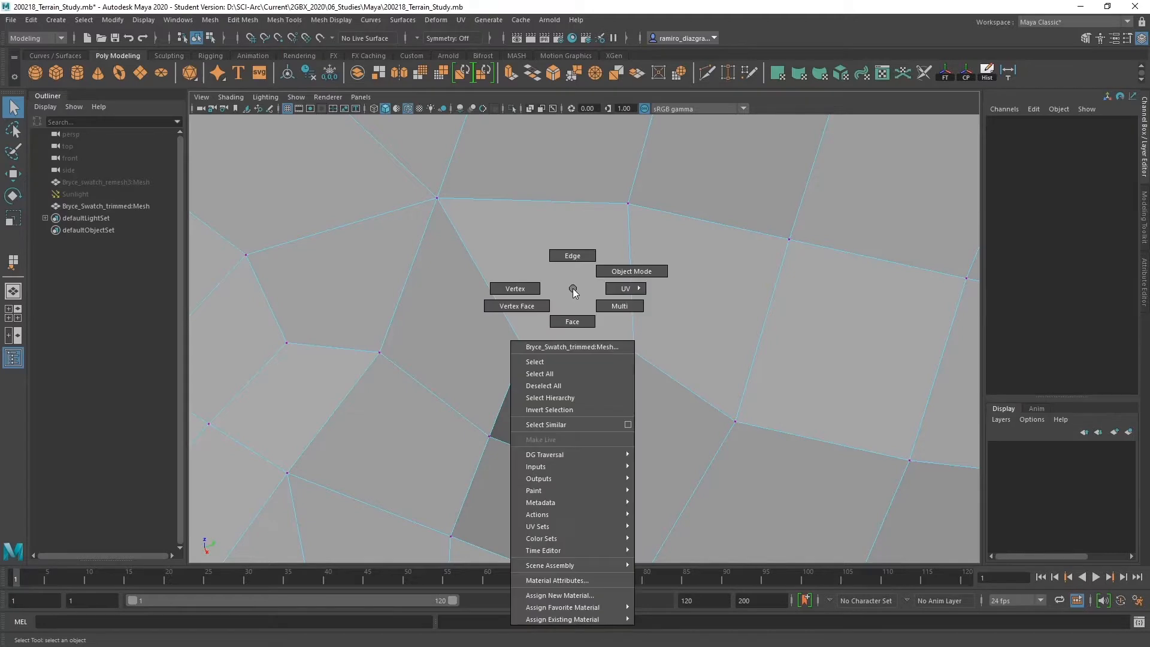
click(514, 288)
click(635, 352)
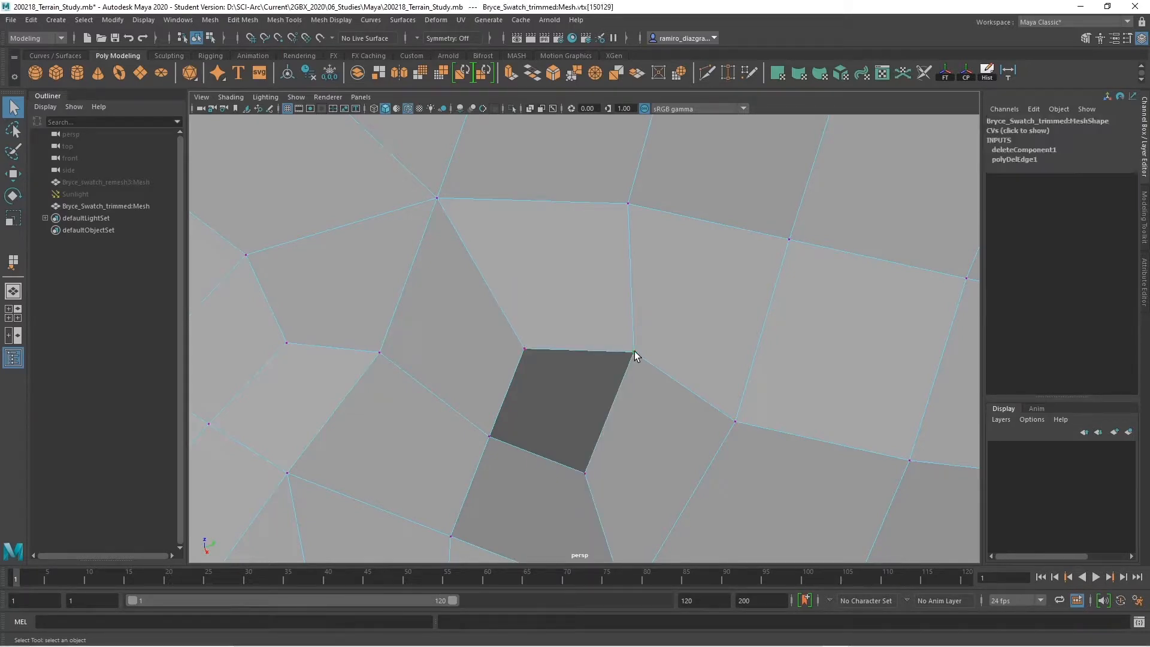
key(w)
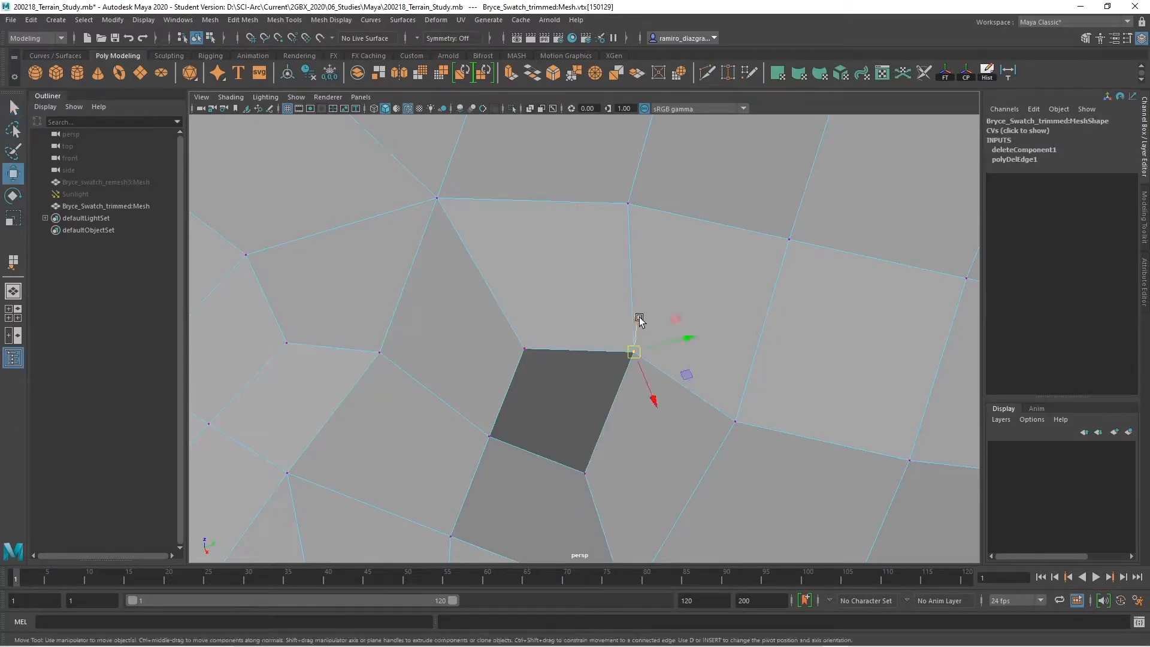
drag(641, 320, 651, 301)
Try raising the hole's upper-left corner vertex as well, and undo both vertex moves.
alt+drag(591, 340, 605, 344)
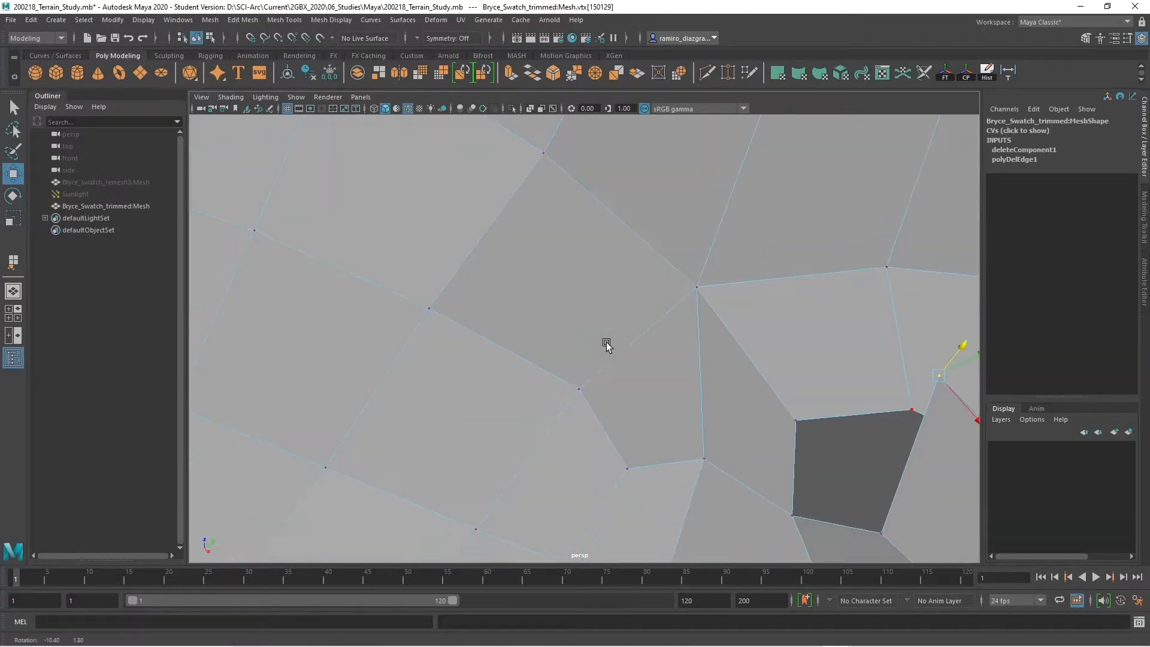
alt+middle_drag(729, 378, 704, 364)
click(684, 362)
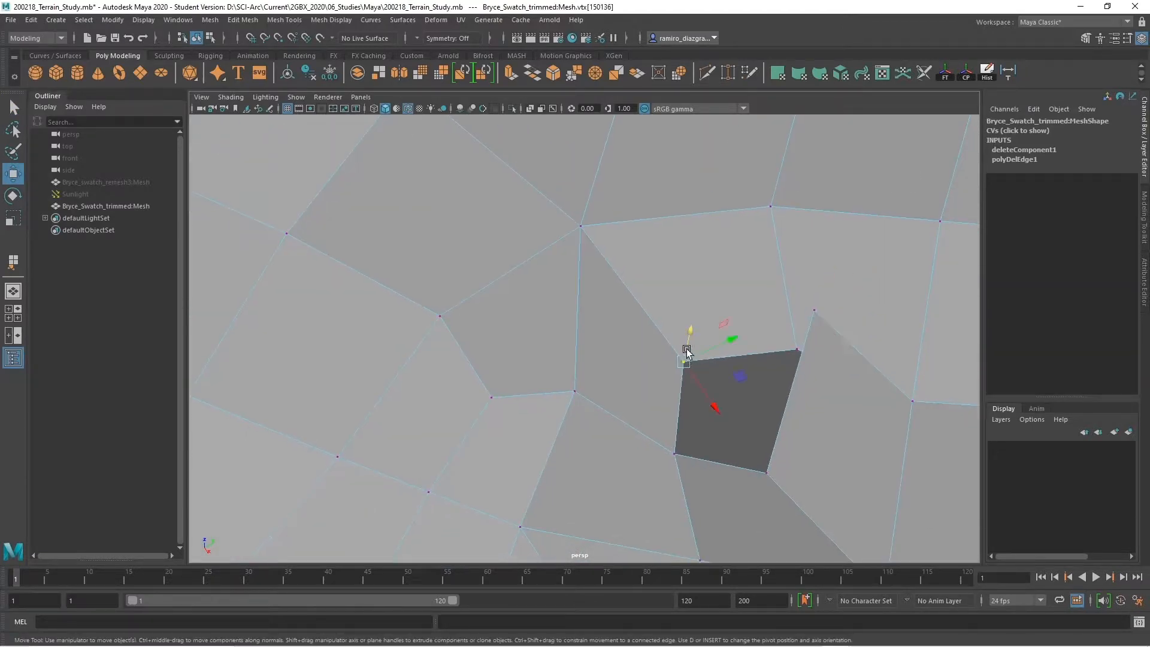
drag(687, 342, 691, 309)
alt+drag(695, 395, 590, 377)
key(ctrl+z)
key(ctrl+z)
key(ctrl+z)
key(ctrl+z)
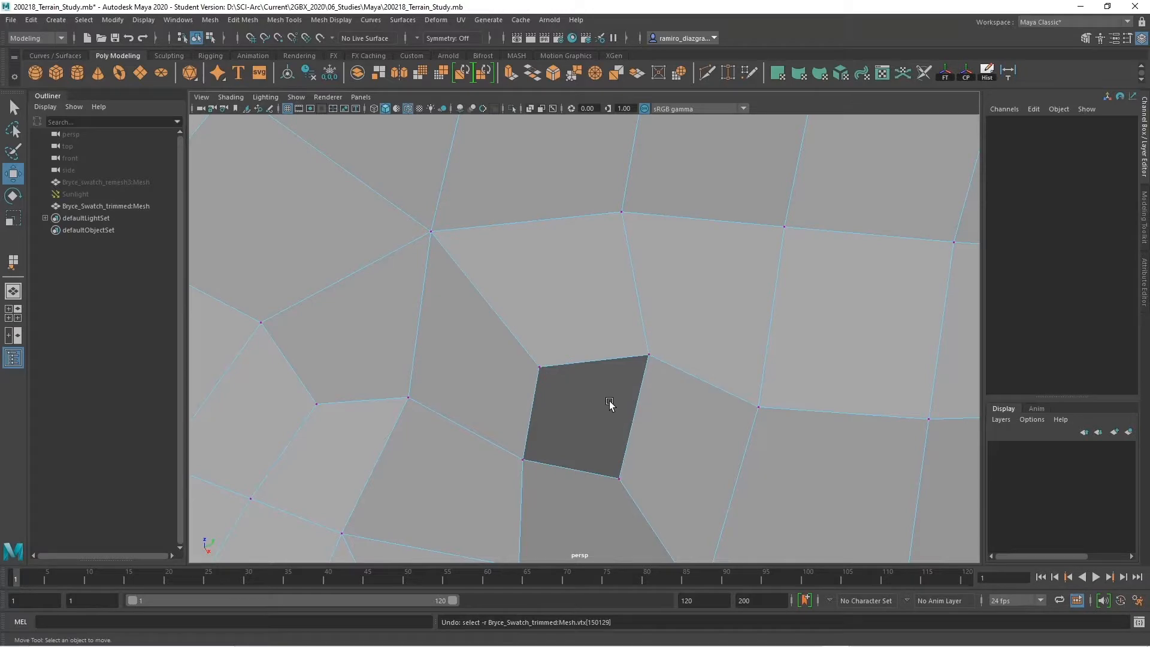
Return the terrain mesh to object mode, review the Cleanup options and close them without applying.
key(q)
key(F8)
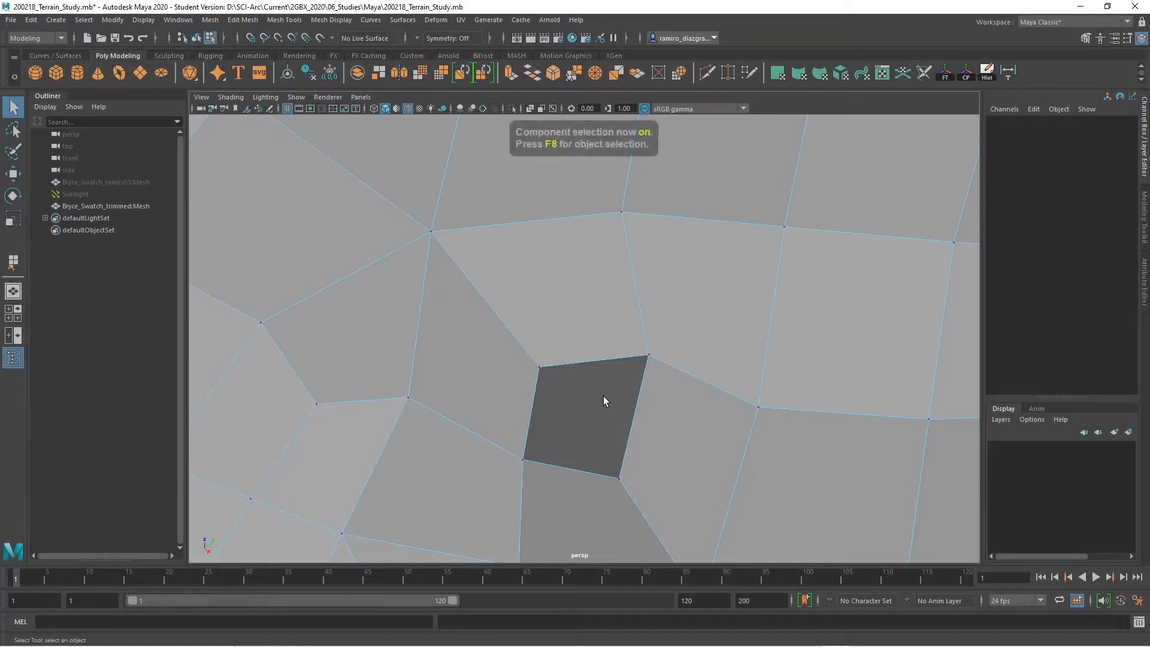
key(F8)
alt+right_drag(736, 419, 497, 395)
click(210, 20)
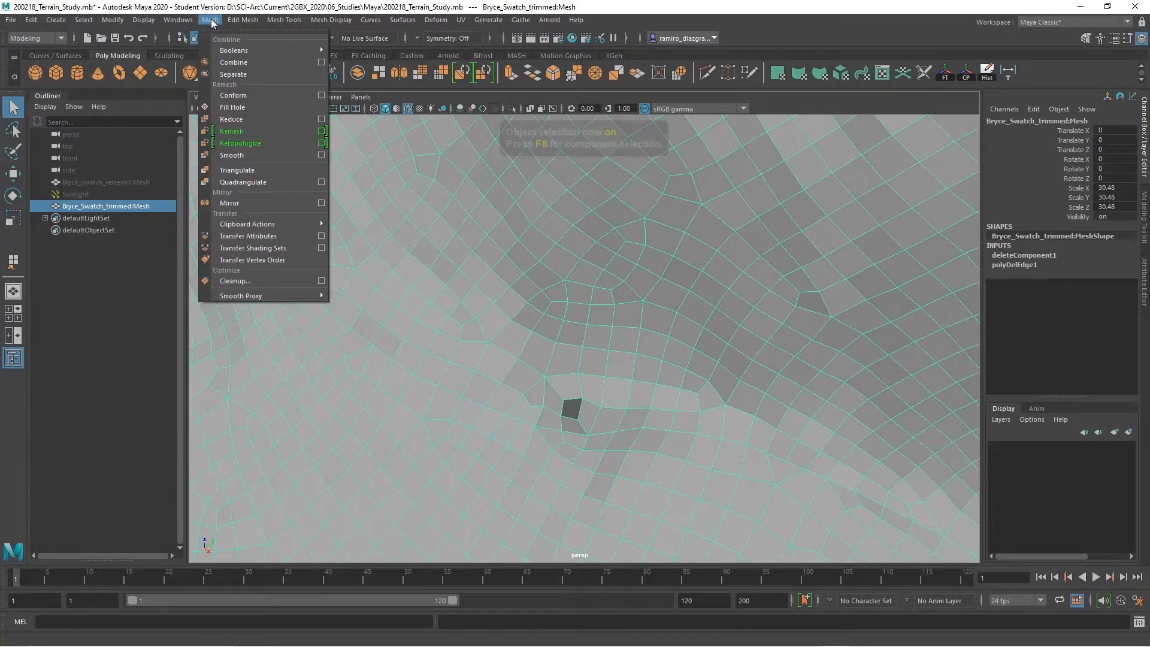
click(322, 281)
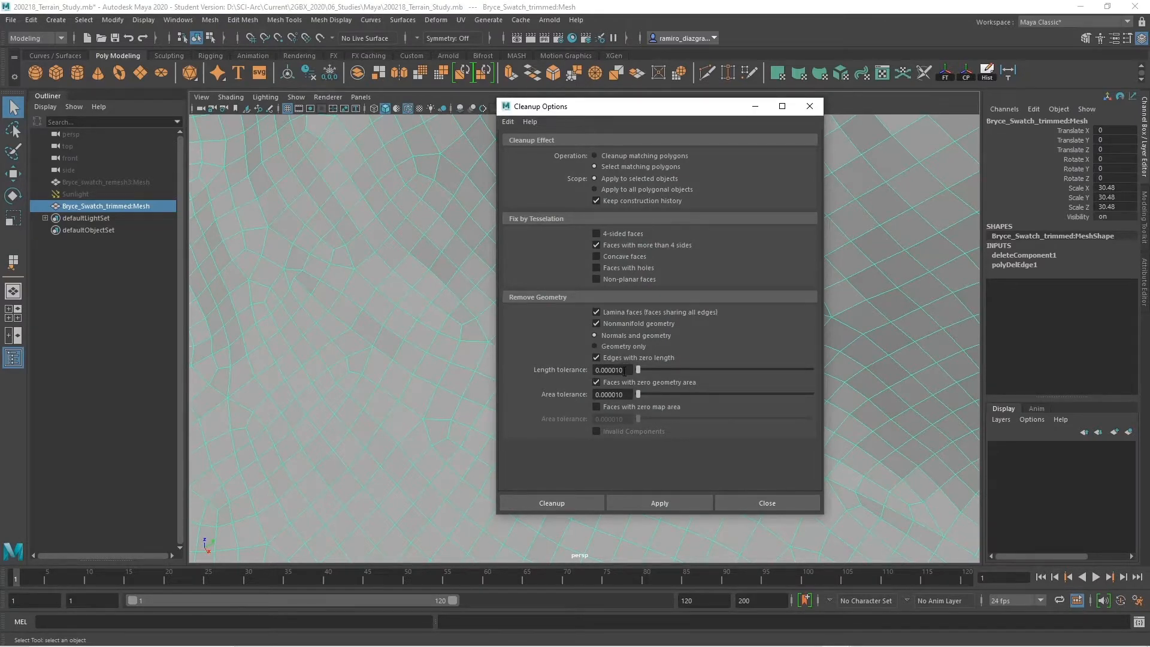
click(776, 505)
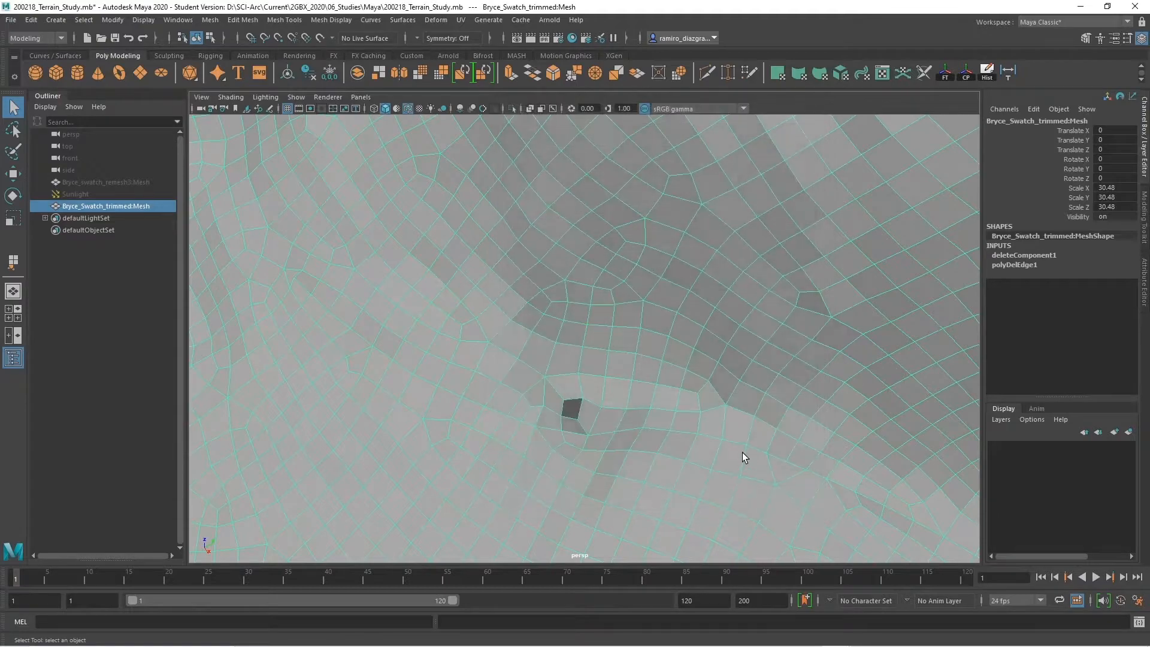
Display the whole terrain in component mode and select all of its vertices.
scroll(719, 444, down, 8)
alt+drag(556, 399, 599, 388)
key(F8)
key(ctrl+a)
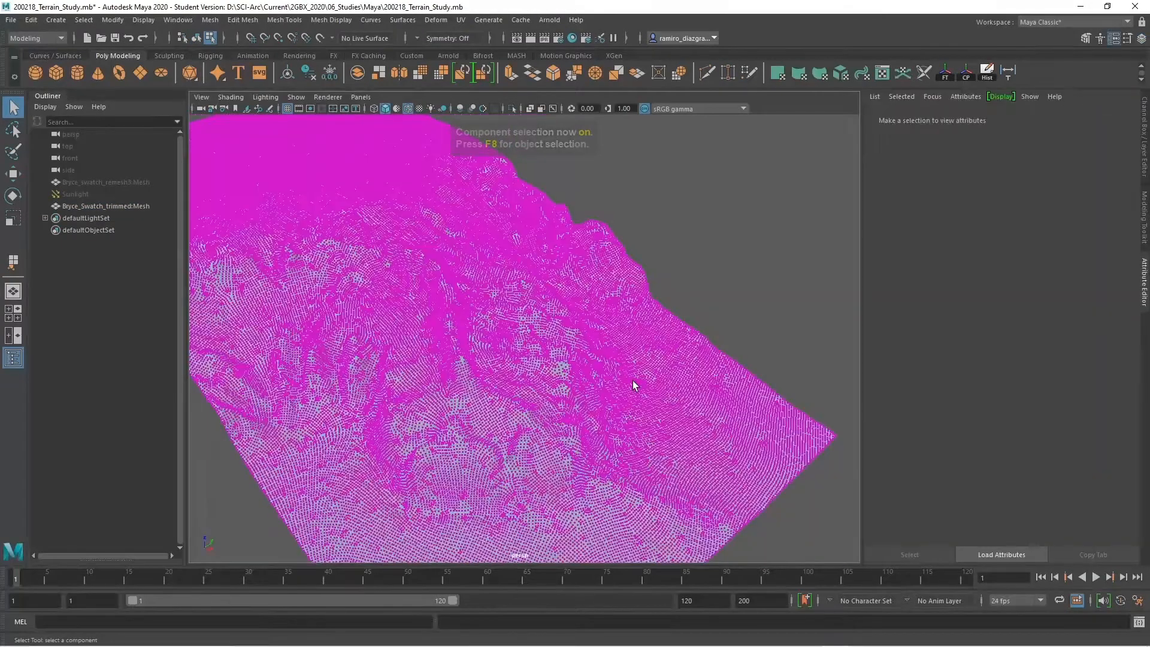
alt+right_drag(749, 429, 677, 475)
drag(716, 497, 267, 167)
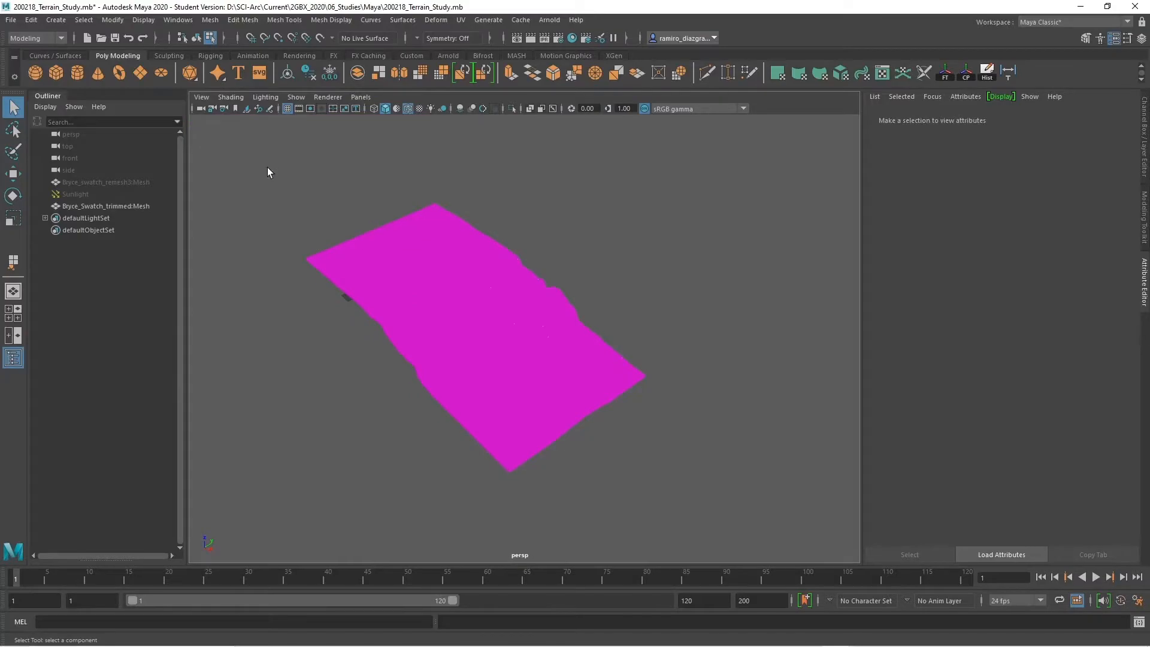
alt+right_drag(311, 216, 539, 335)
alt+drag(539, 336, 520, 381)
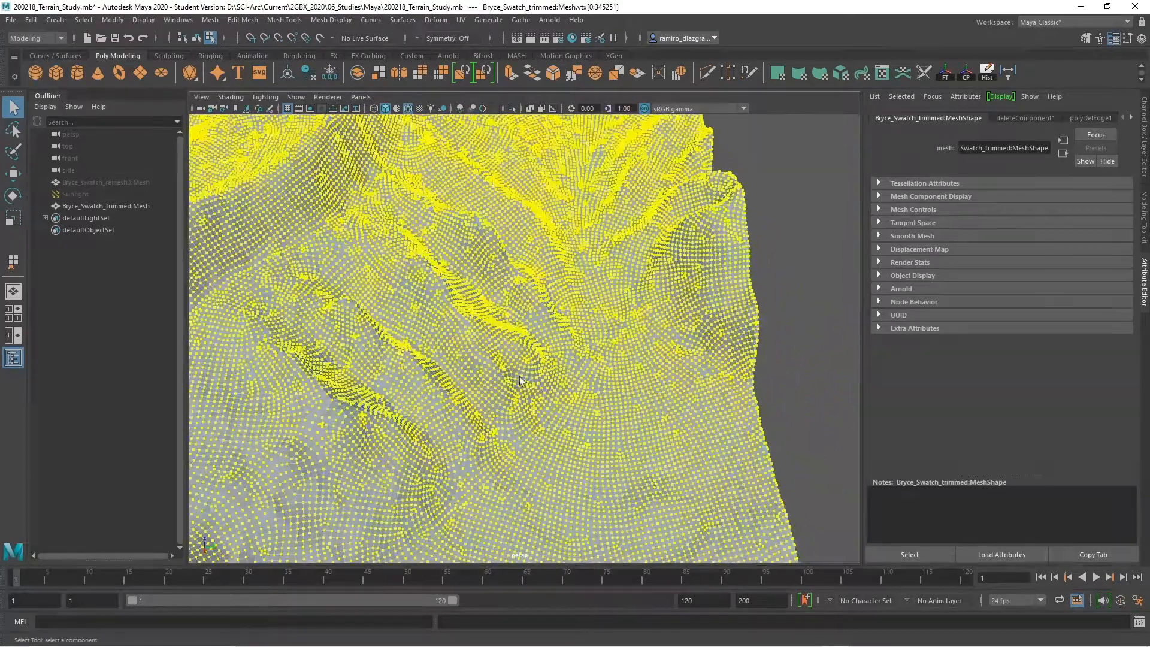
alt+right_drag(520, 381, 575, 398)
alt+drag(575, 398, 561, 399)
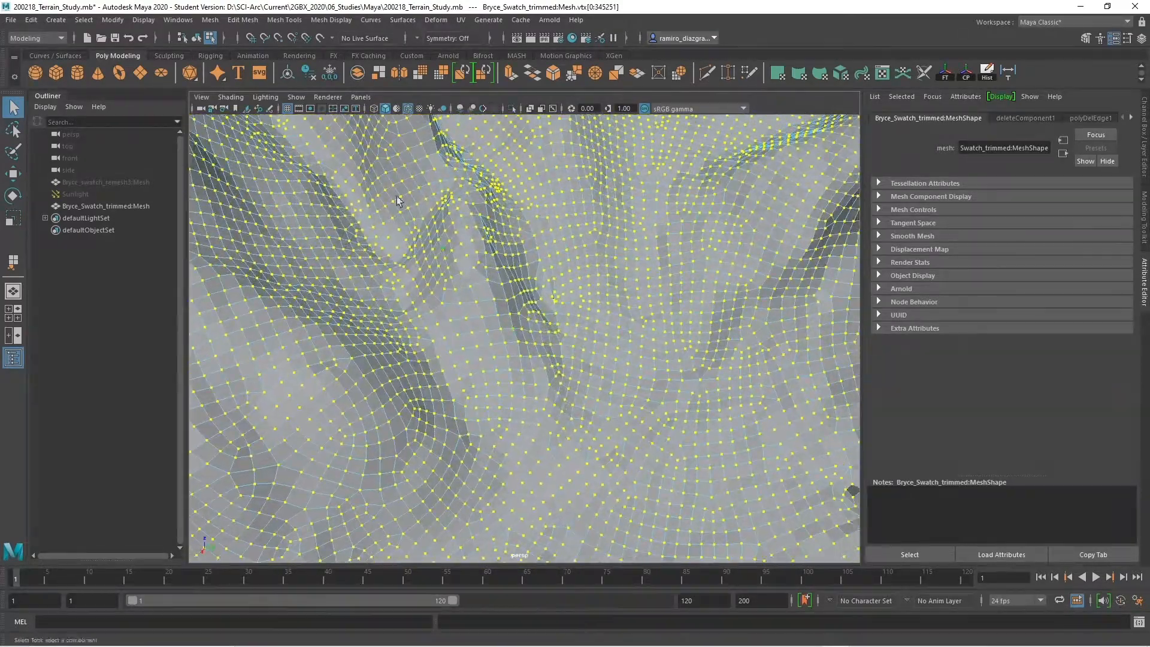
Merge all selected vertices of the terrain mesh.
click(240, 20)
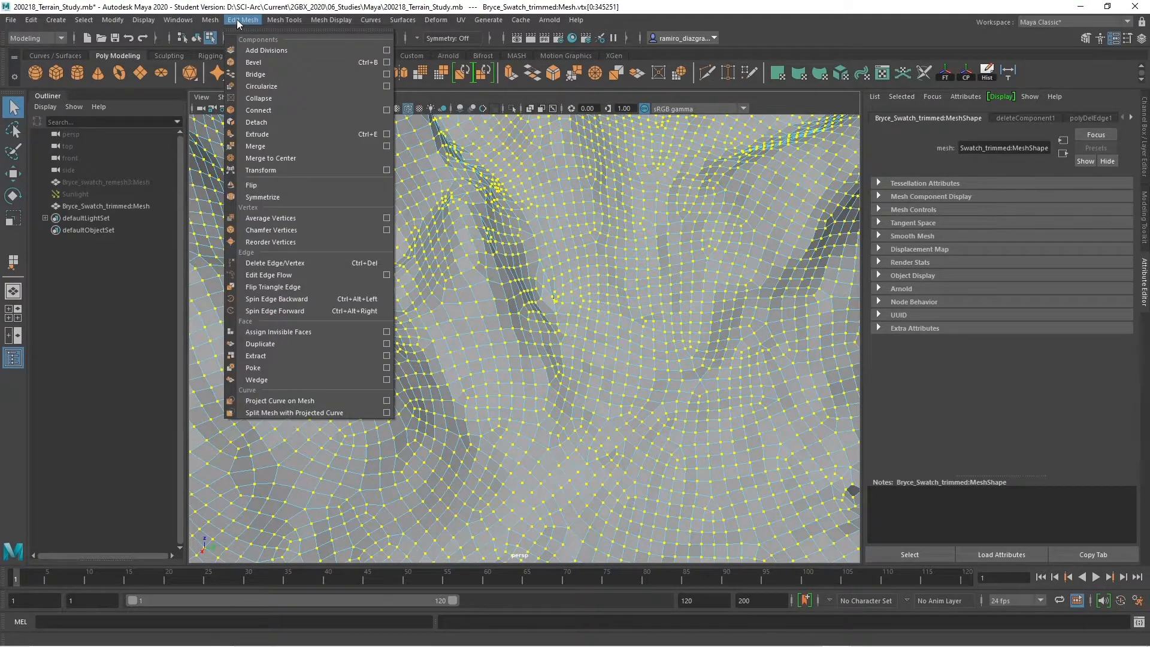
mouse_move(215, 23)
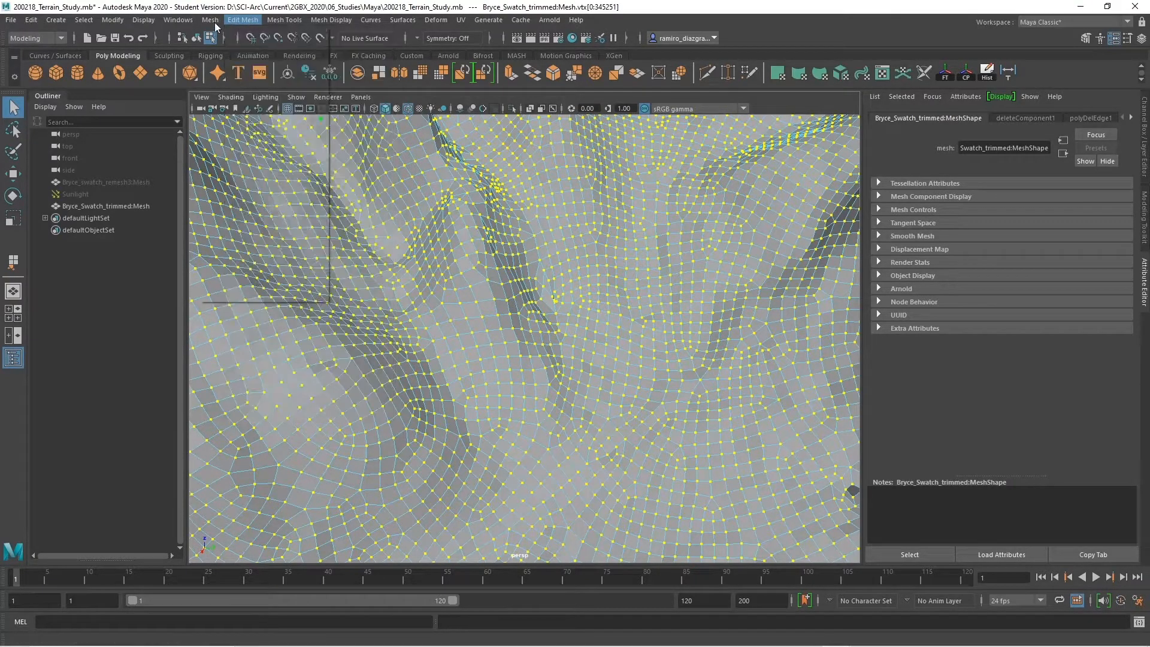
mouse_move(285, 24)
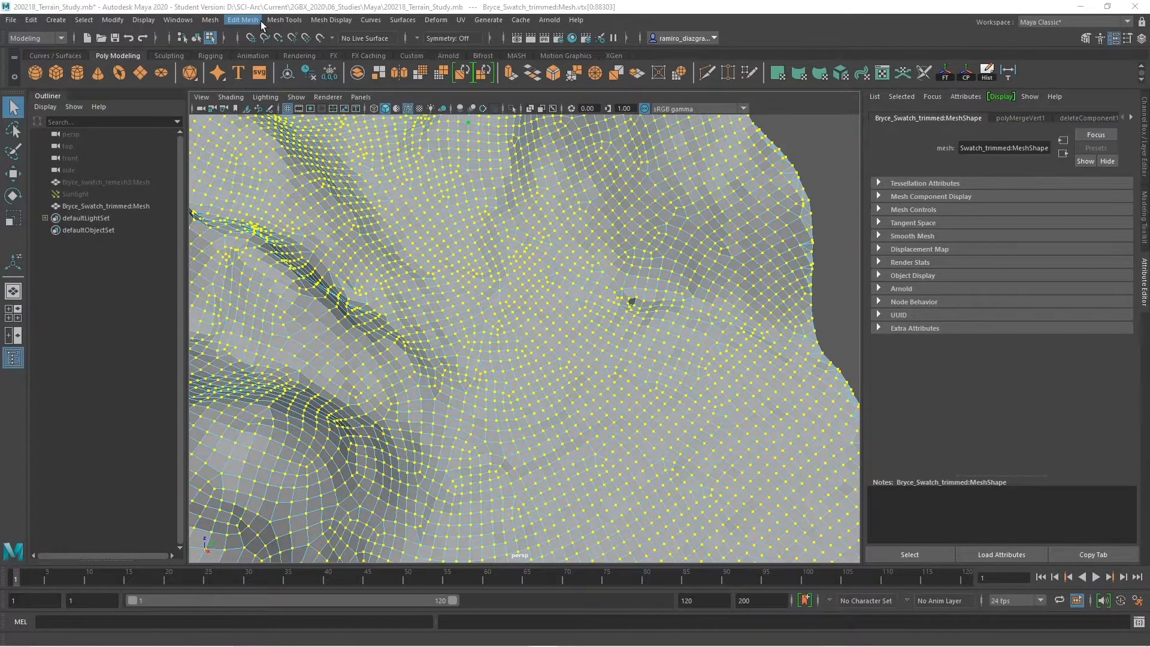
click(256, 20)
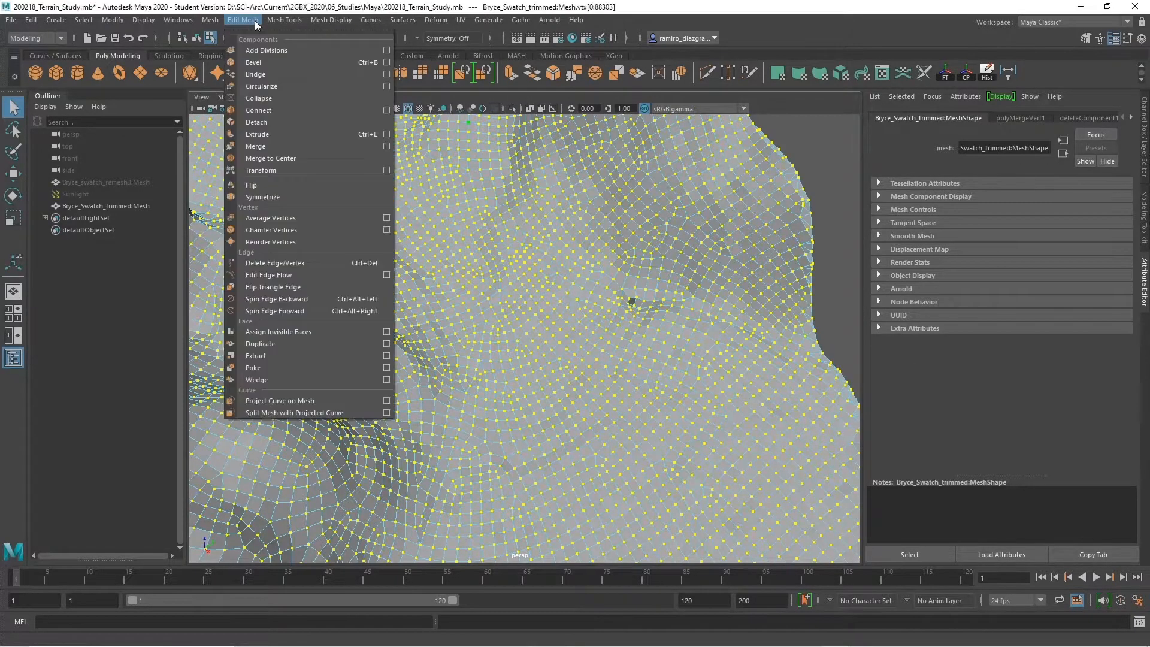
click(268, 146)
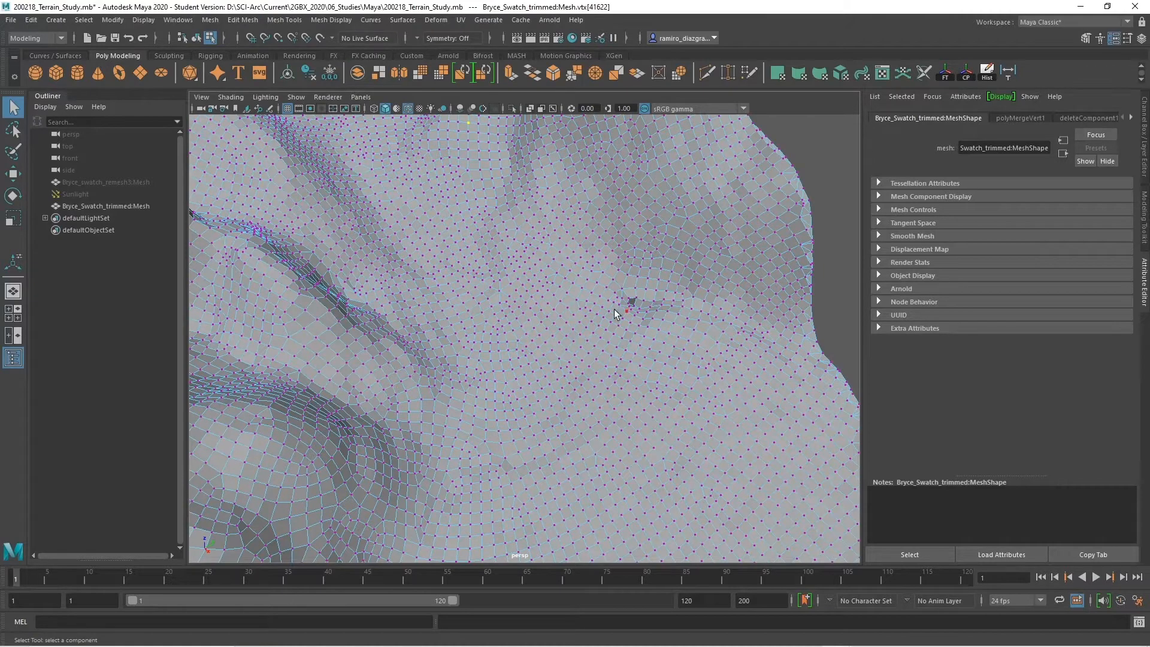
Test the merge by raising the hole's upper-left corner vertex, and undo the move.
alt+right_drag(504, 291, 581, 294)
alt+middle_drag(580, 295, 558, 308)
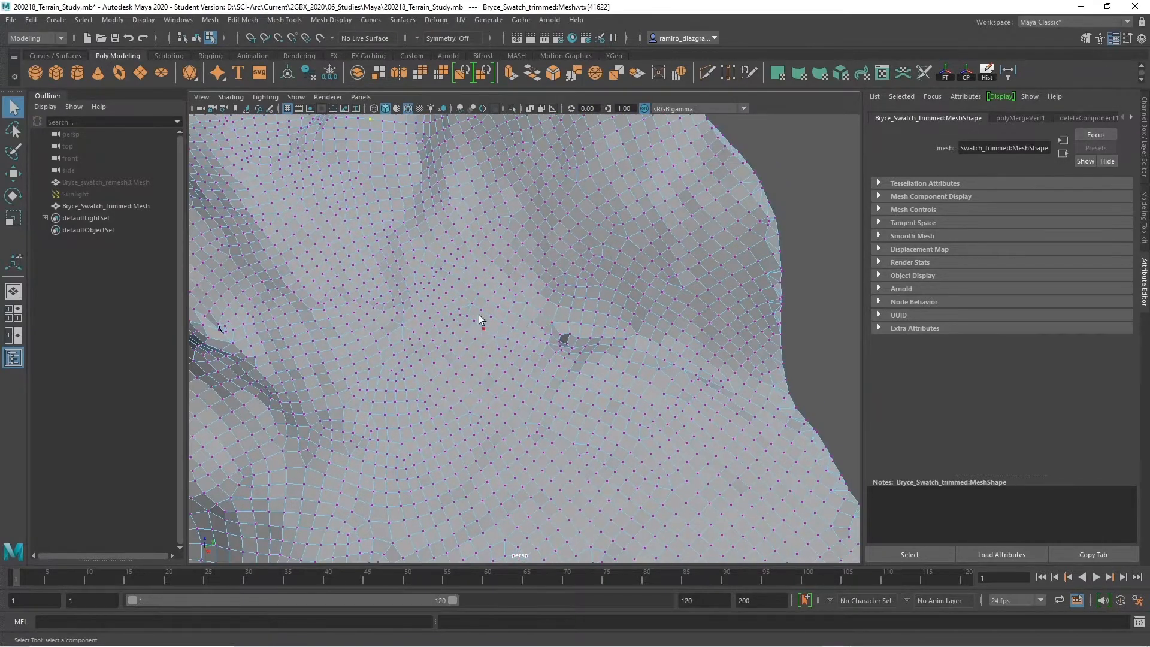
alt+right_drag(479, 314, 567, 379)
alt+middle_drag(694, 356, 583, 361)
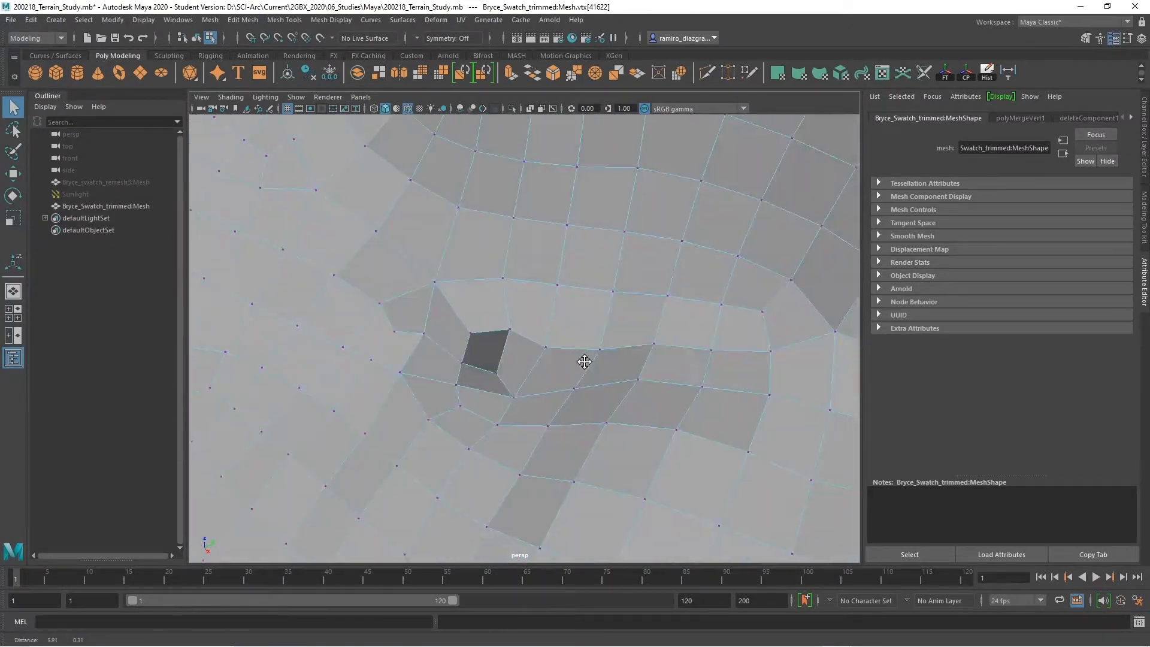
click(470, 332)
key(w)
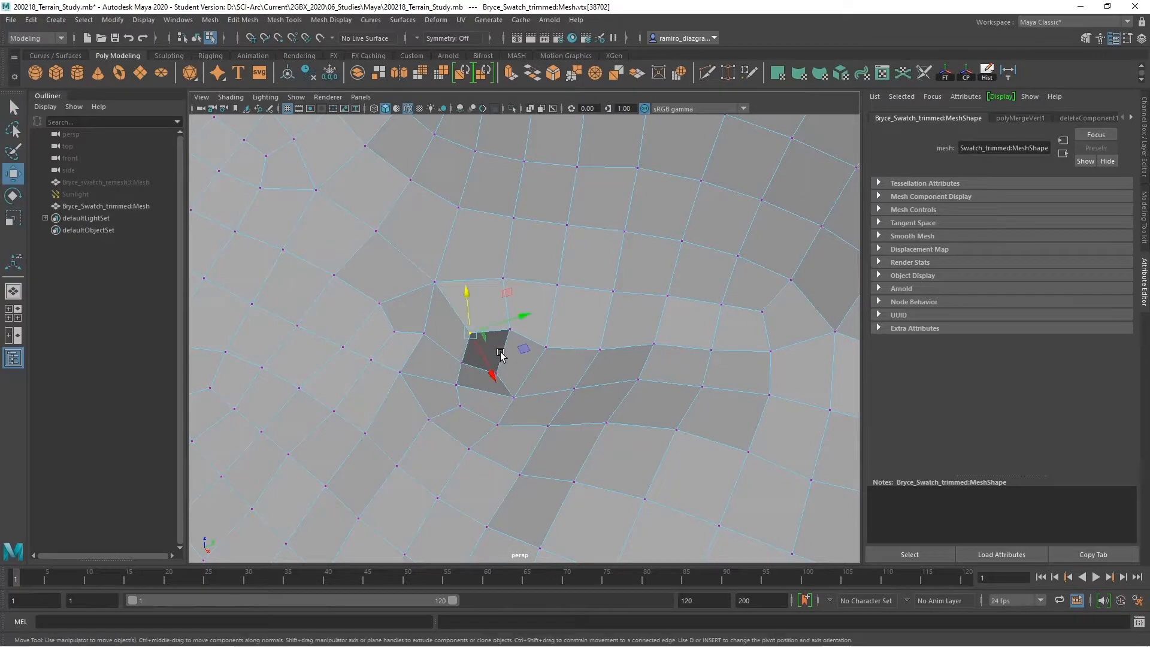
mouse_move(467, 296)
mouse_down()
mouse_move(468, 269)
mouse_move(481, 287)
mouse_up()
key(ctrl+z)
key(q)
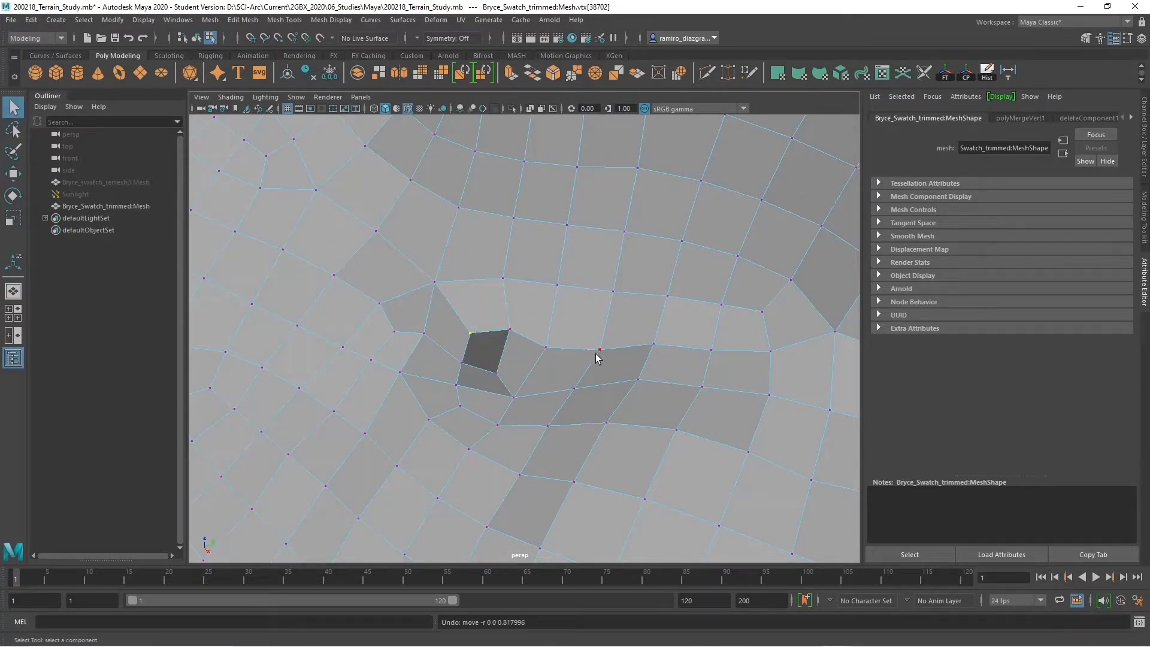
Close the four-sided hole in the terrain with Append to Polygon, bridging from its upper boundary edge to the opposite edge.
mouse_move(598, 357)
alt+right_down()
mouse_move(580, 359)
mouse_move(606, 365)
alt+right_up()
mouse_move(606, 365)
alt+mouse_down()
mouse_move(618, 367)
mouse_move(617, 354)
mouse_move(599, 347)
alt+mouse_up()
key(F8)
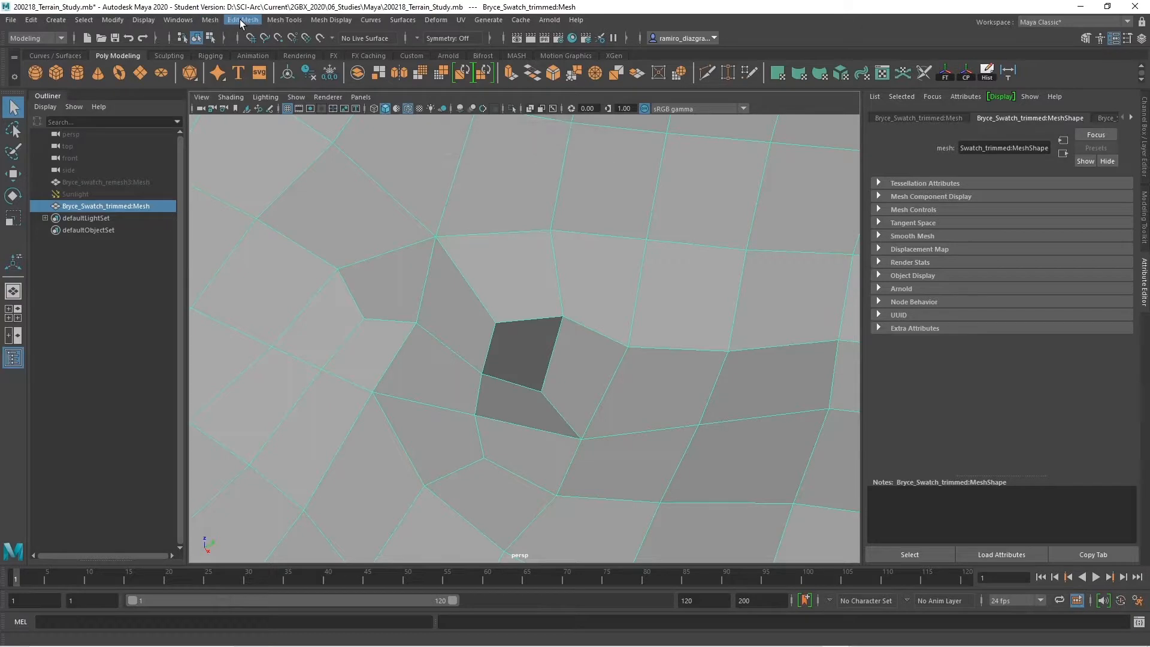
click(279, 21)
click(312, 61)
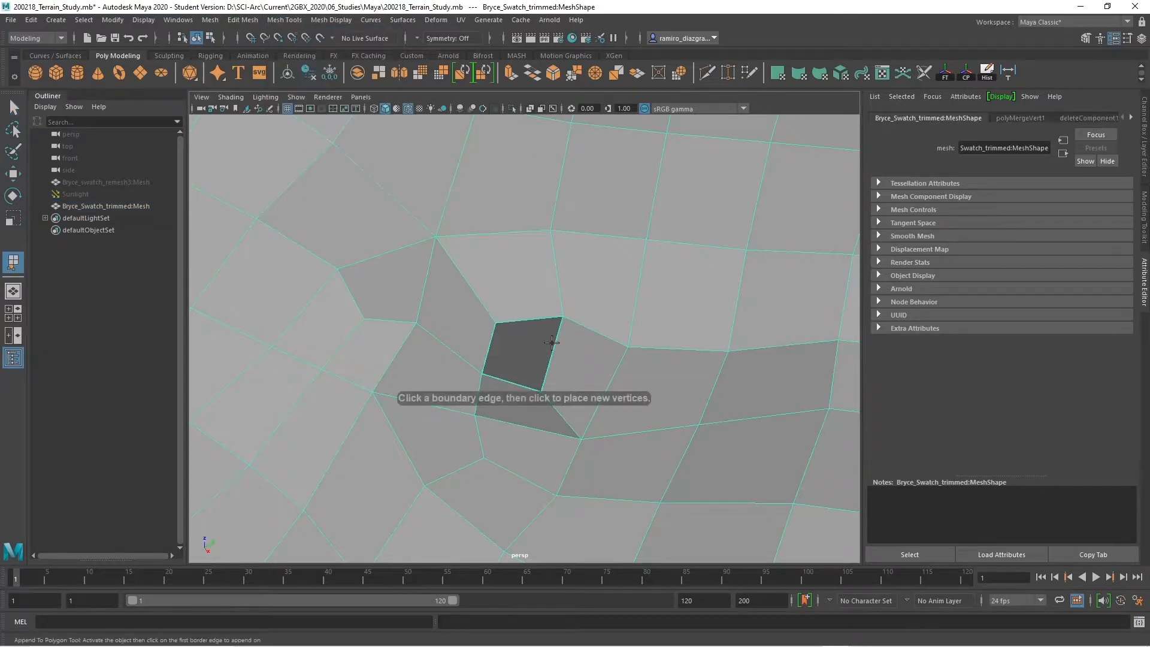
click(538, 319)
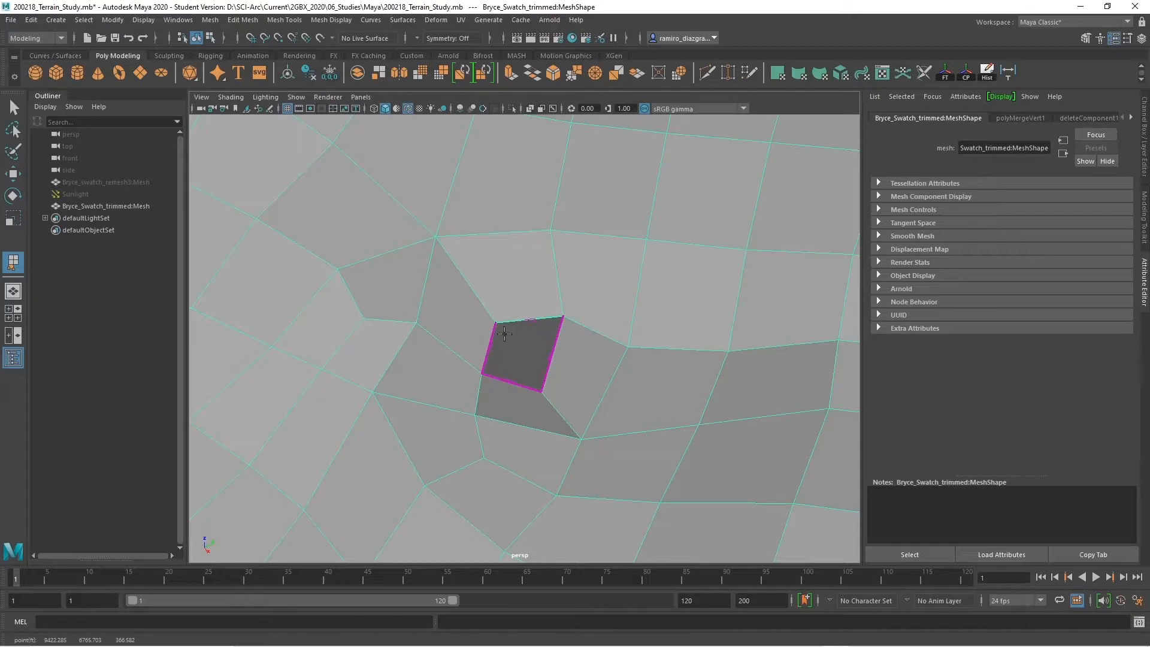
click(513, 376)
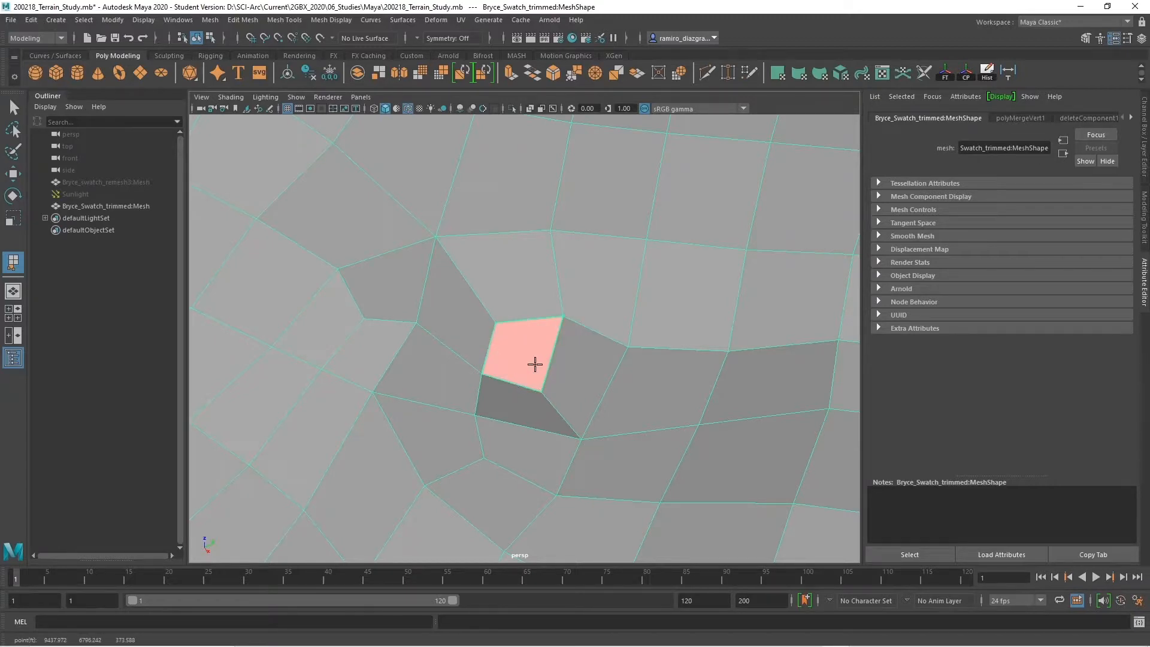
key(Return)
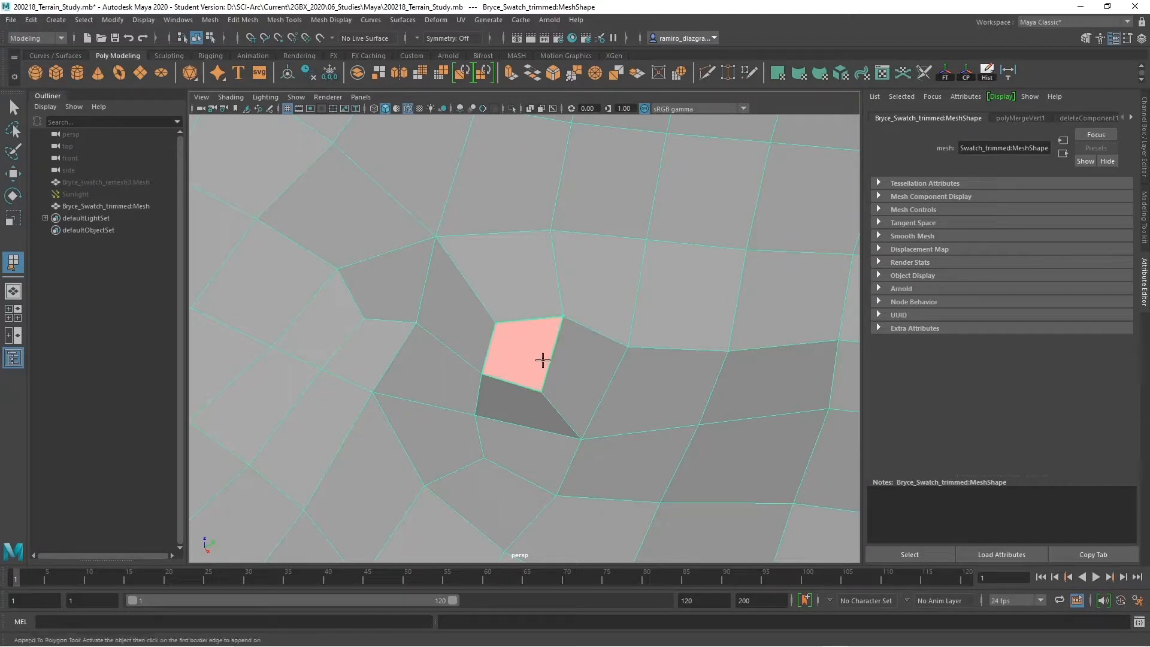
key(q)
Test the new face's connection by raising its upper-right corner vertex, and undo the move.
mouse_move(635, 401)
alt+right_down()
mouse_move(616, 388)
mouse_move(626, 403)
alt+right_up()
right_drag(568, 372, 543, 325)
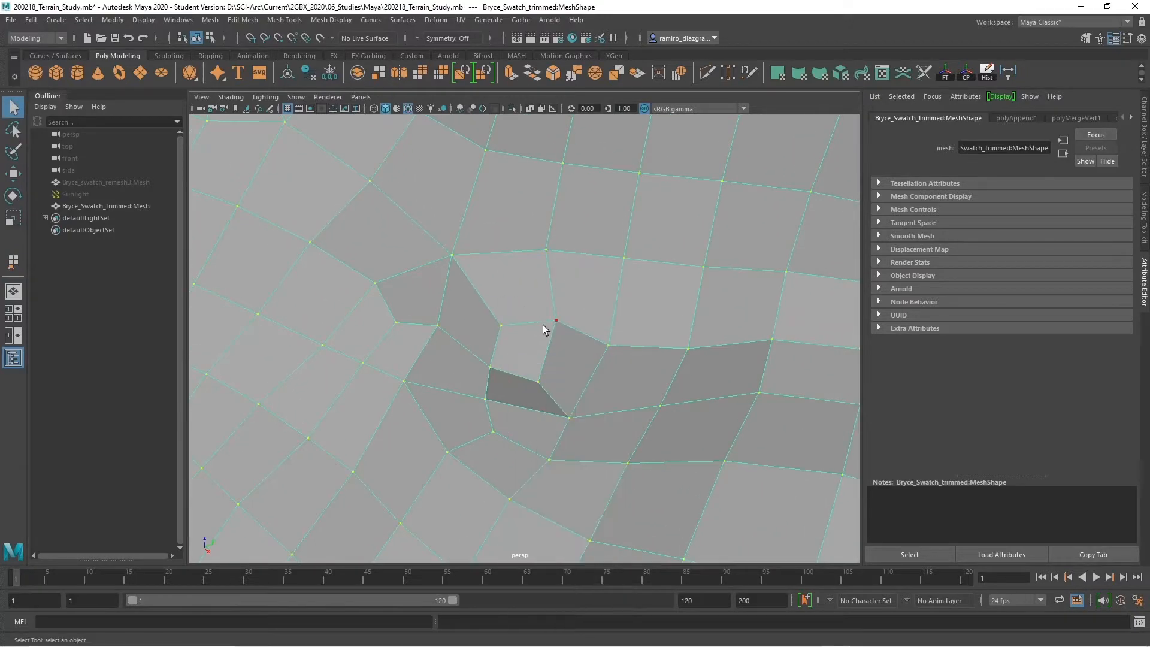
click(556, 320)
key(w)
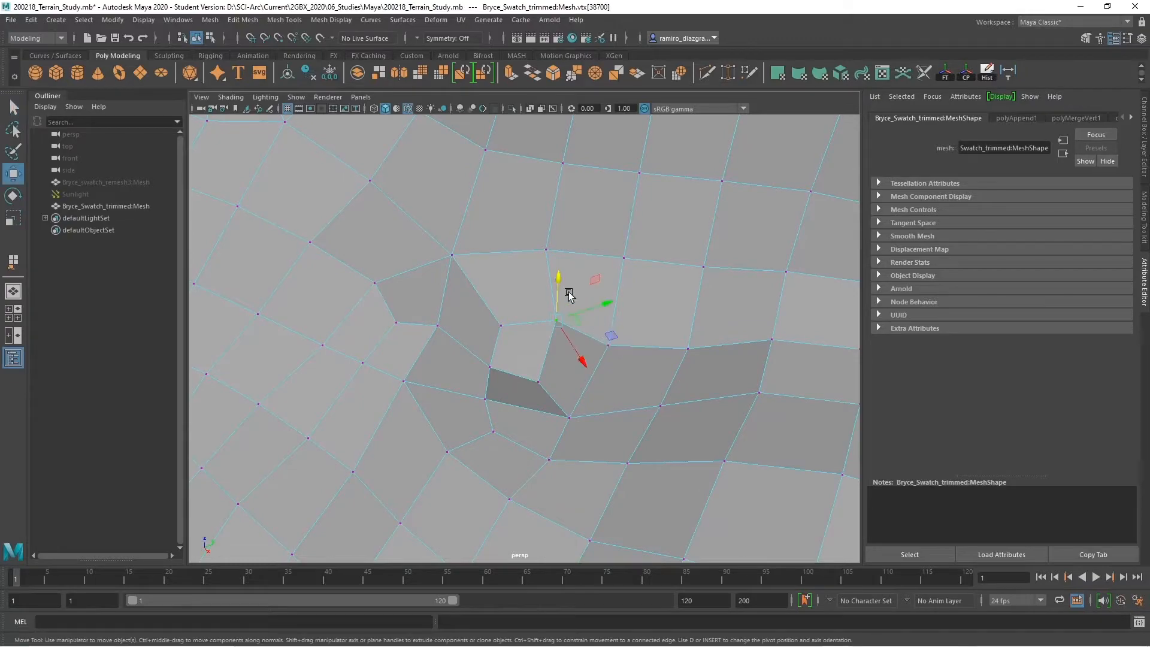
drag(558, 274, 561, 267)
key(ctrl+z)
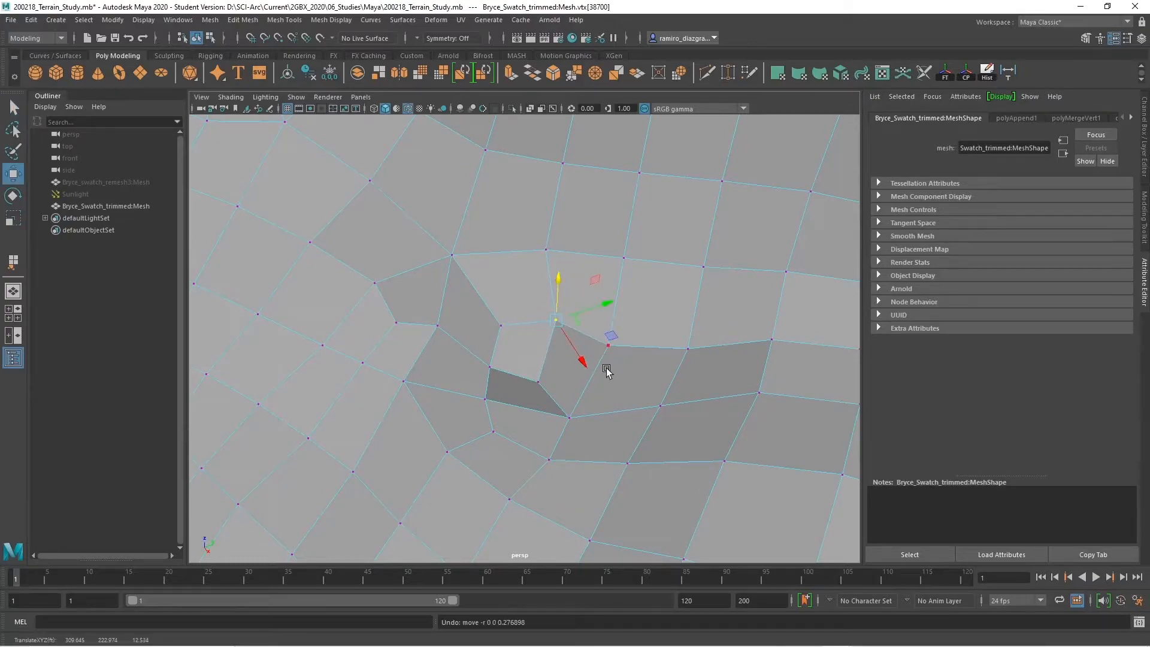
key(q)
alt+right_drag(688, 407, 515, 413)
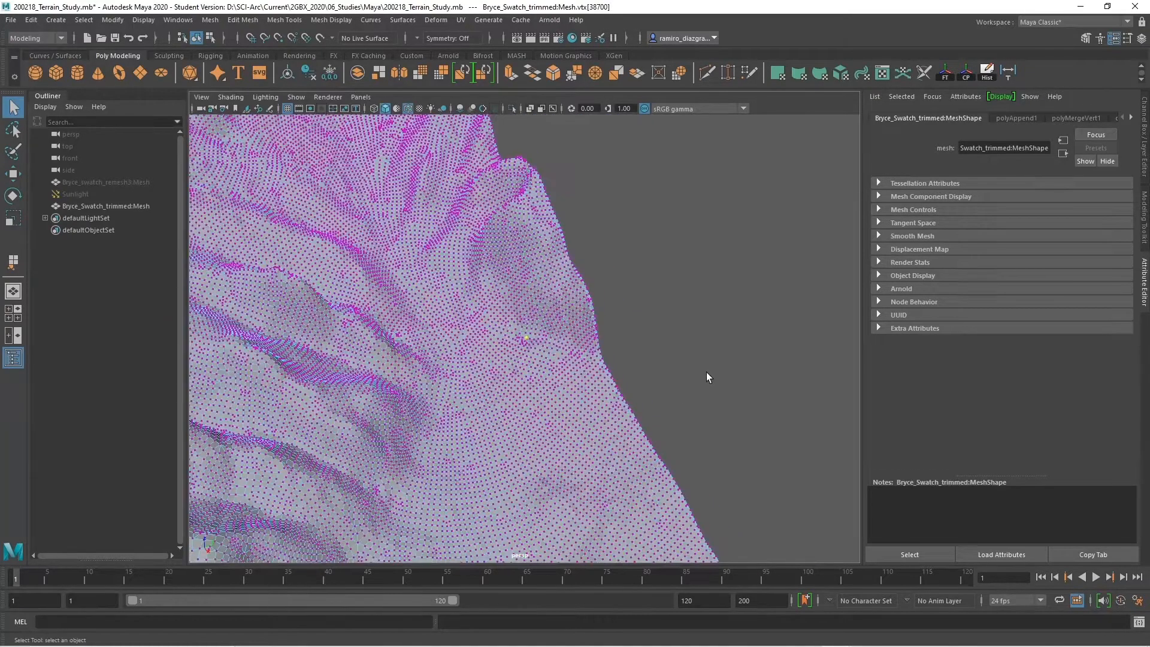
Return to object mode and select the whole Bryce_Swatch_trimmed terrain mesh.
click(707, 372)
alt+middle_drag(471, 364, 539, 405)
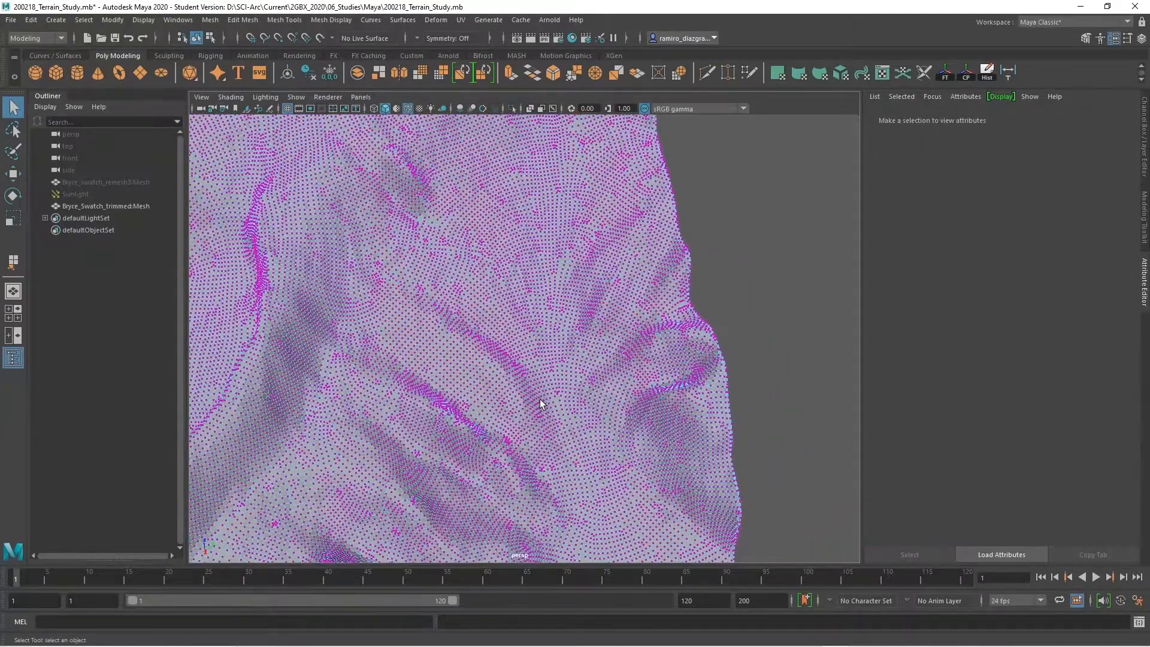
key(F8)
click(442, 348)
alt+drag(442, 348, 496, 390)
alt+middle_drag(581, 343, 569, 310)
alt+right_drag(479, 365, 471, 424)
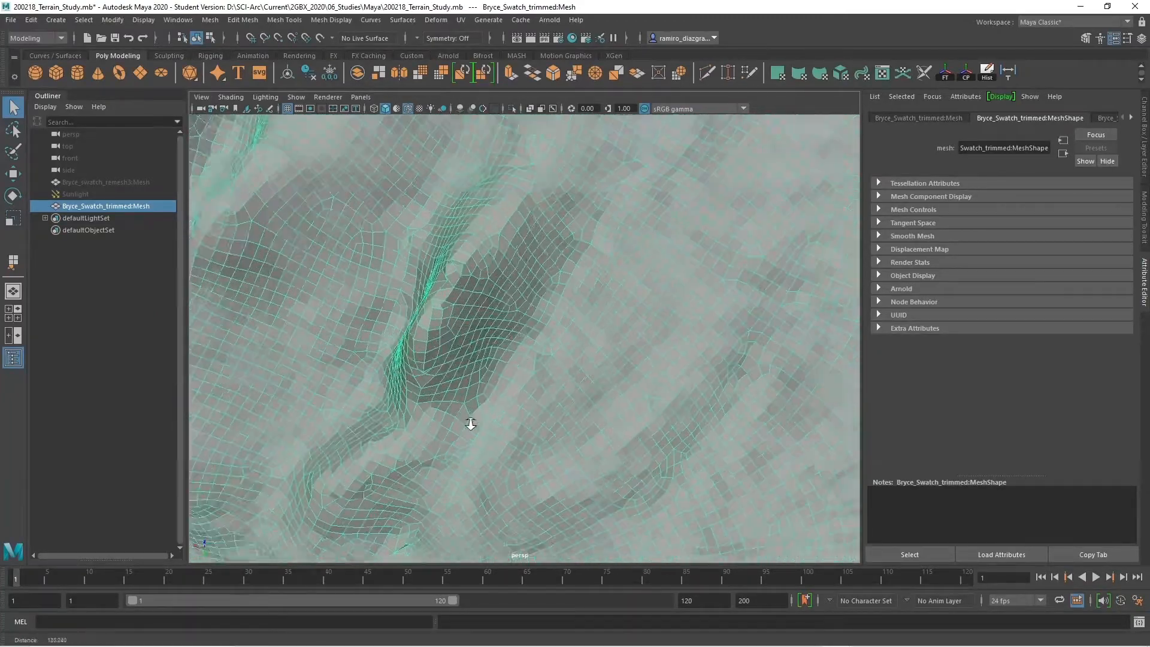
alt+drag(470, 425, 513, 365)
alt+drag(619, 286, 581, 315)
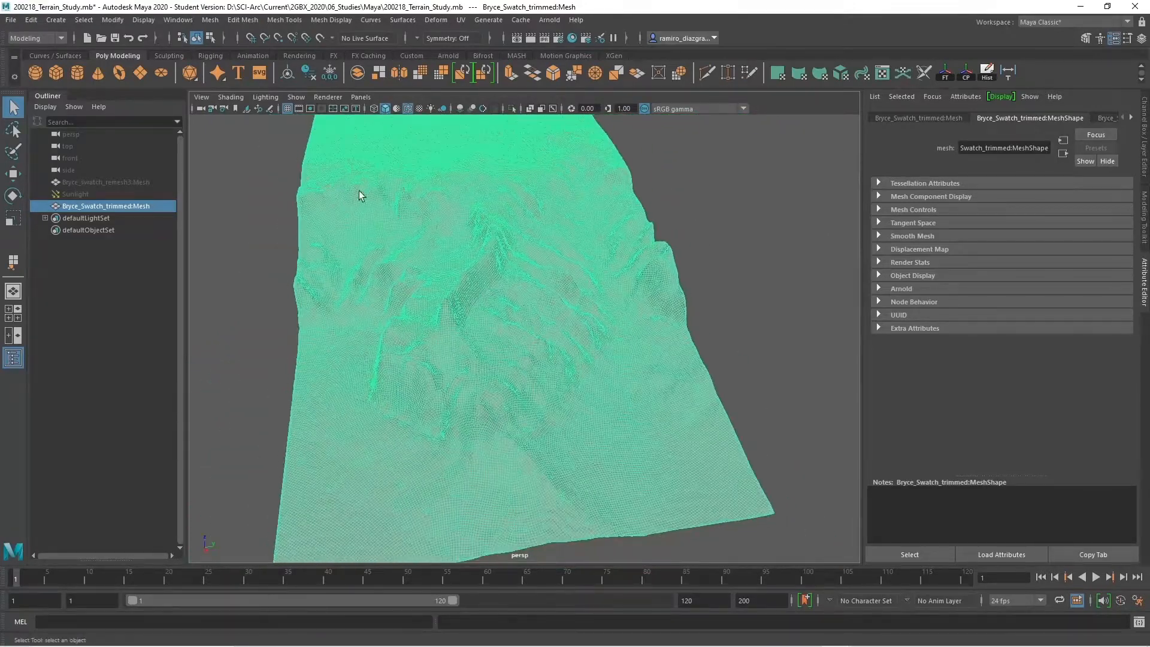
Show the sculpting tools and look over the terrain's ridges and outer border from several sides.
click(169, 56)
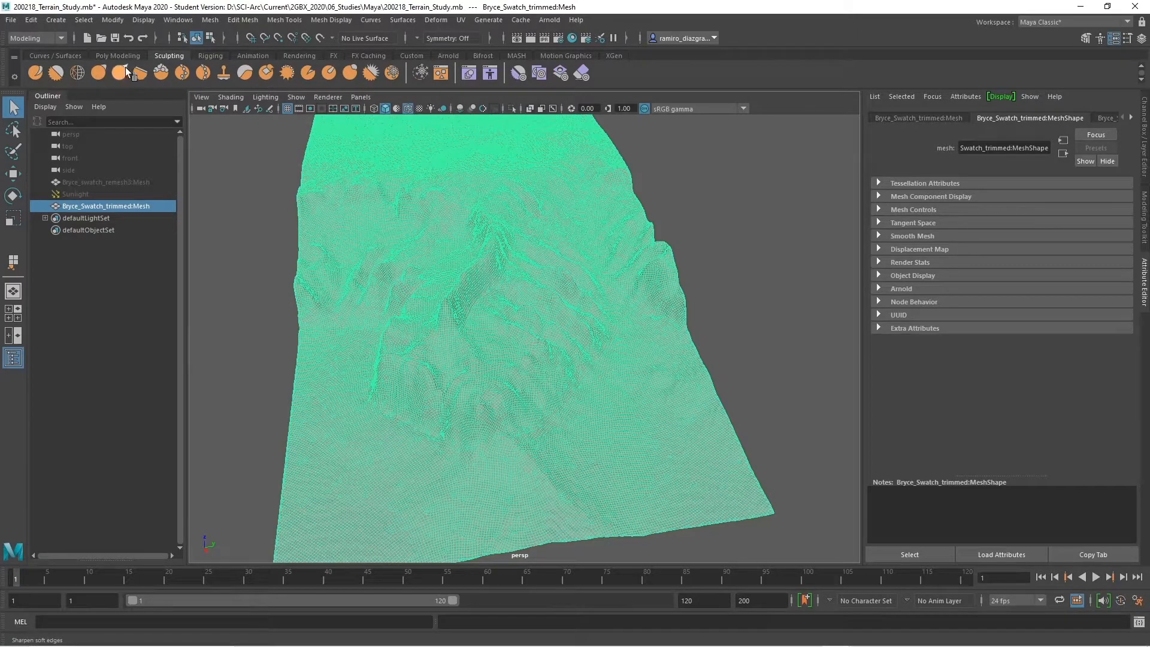
alt+drag(521, 262, 477, 326)
scroll(492, 277, up, 4)
scroll(524, 346, up, 6)
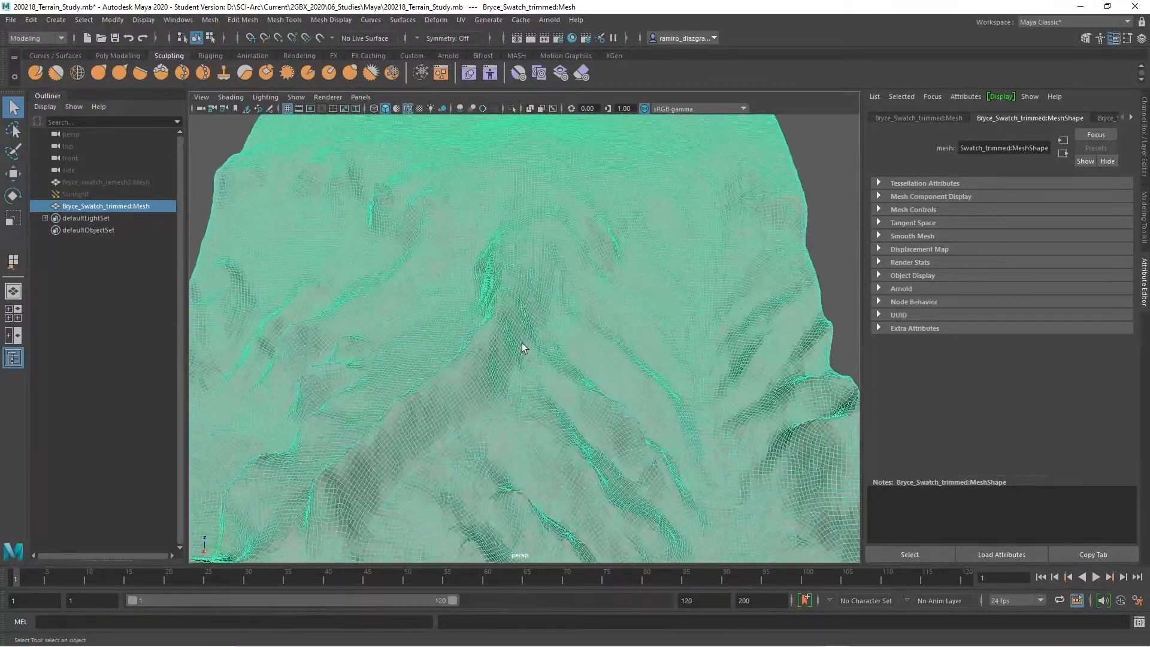
alt+drag(576, 346, 547, 329)
alt+drag(437, 321, 407, 329)
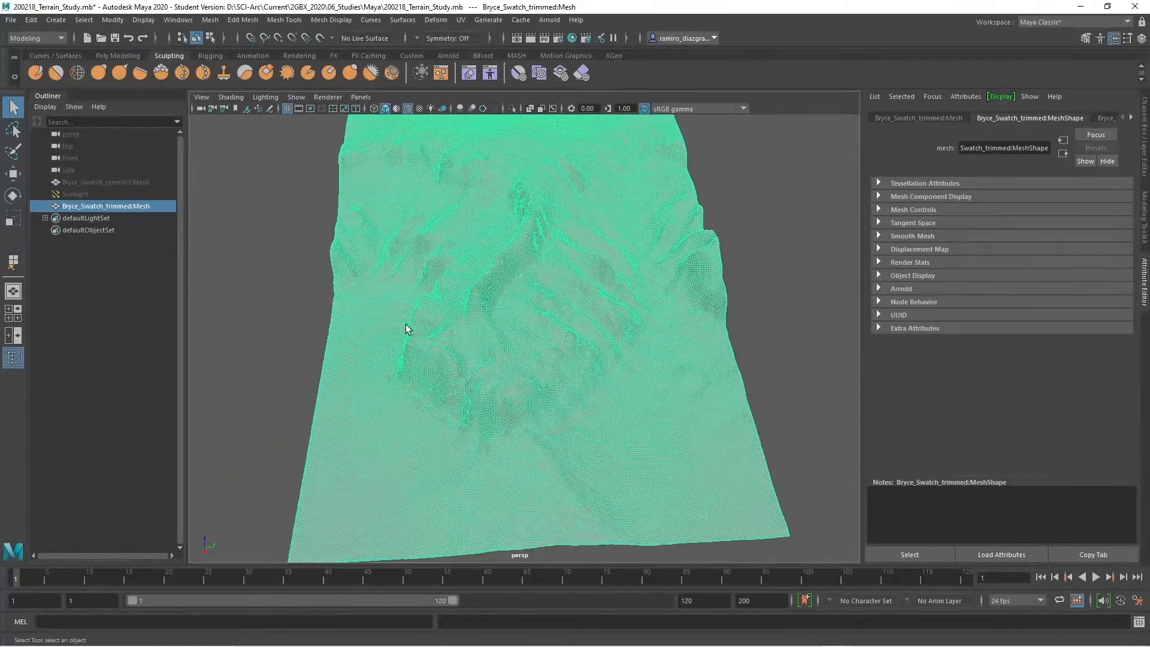
alt+drag(336, 366, 444, 452)
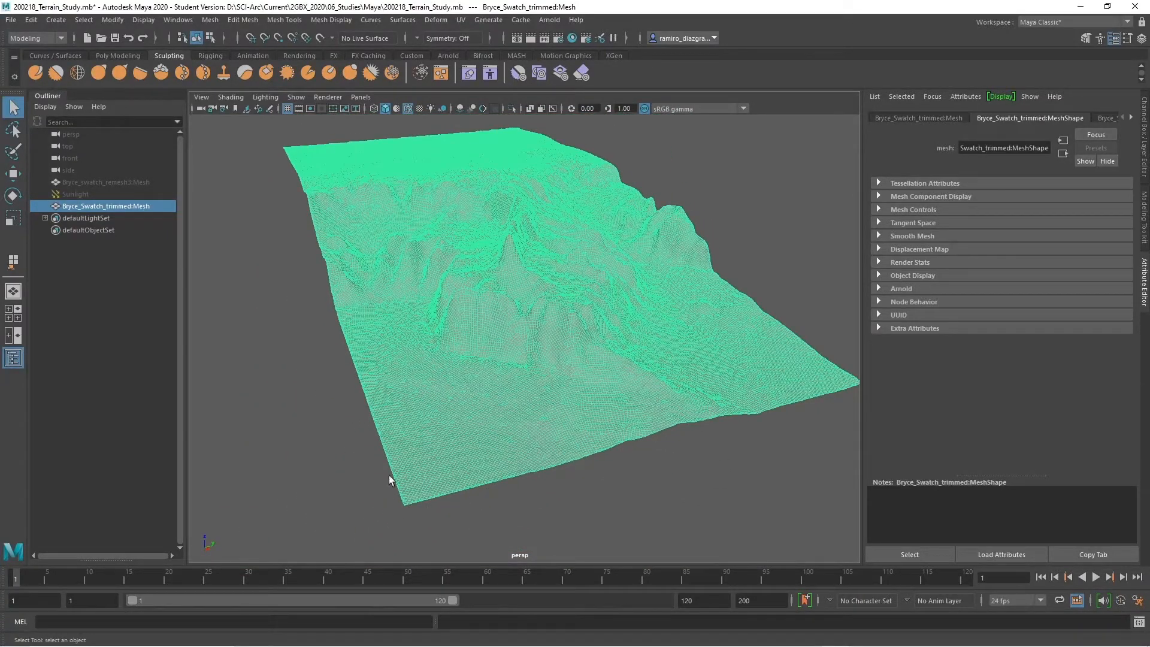
alt+drag(508, 379, 566, 402)
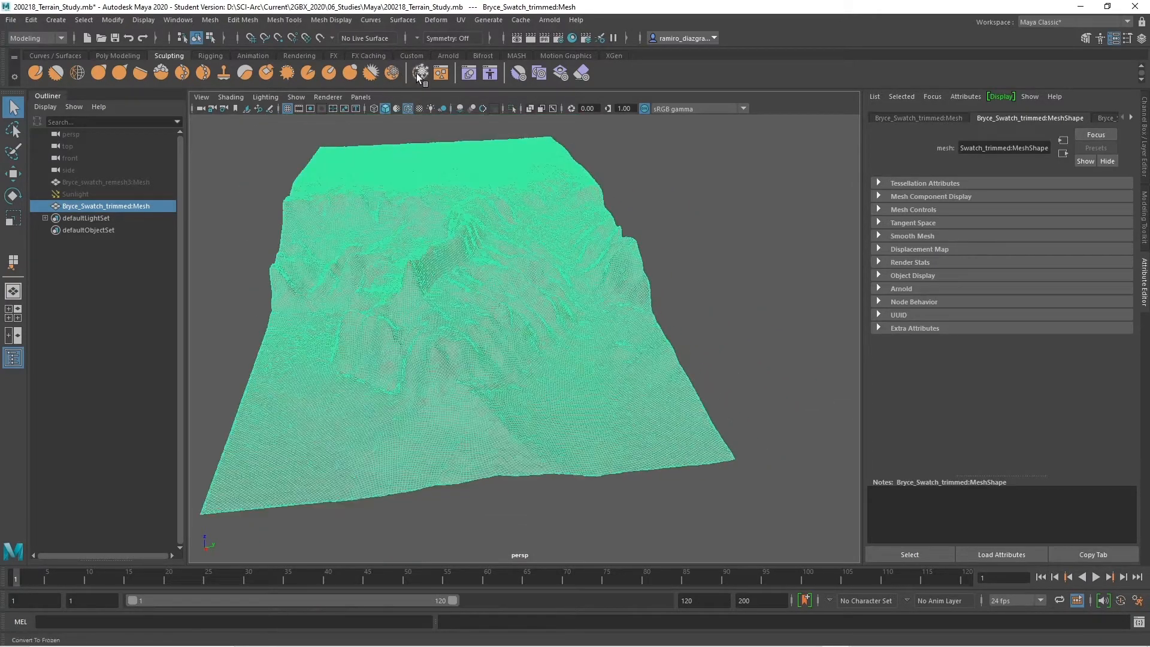
Select the terrain's outer border edges and convert them to frozen for sculpting.
alt+drag(590, 312, 602, 348)
alt+middle_drag(602, 347, 528, 306)
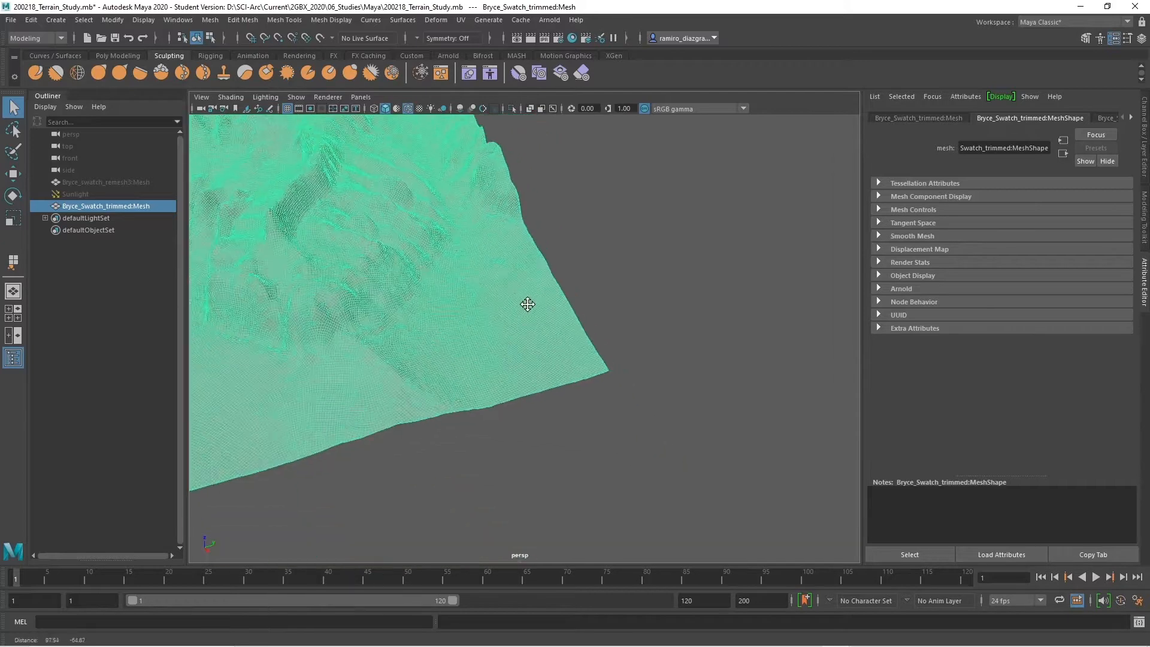
alt+right_drag(527, 305, 568, 285)
click(657, 408)
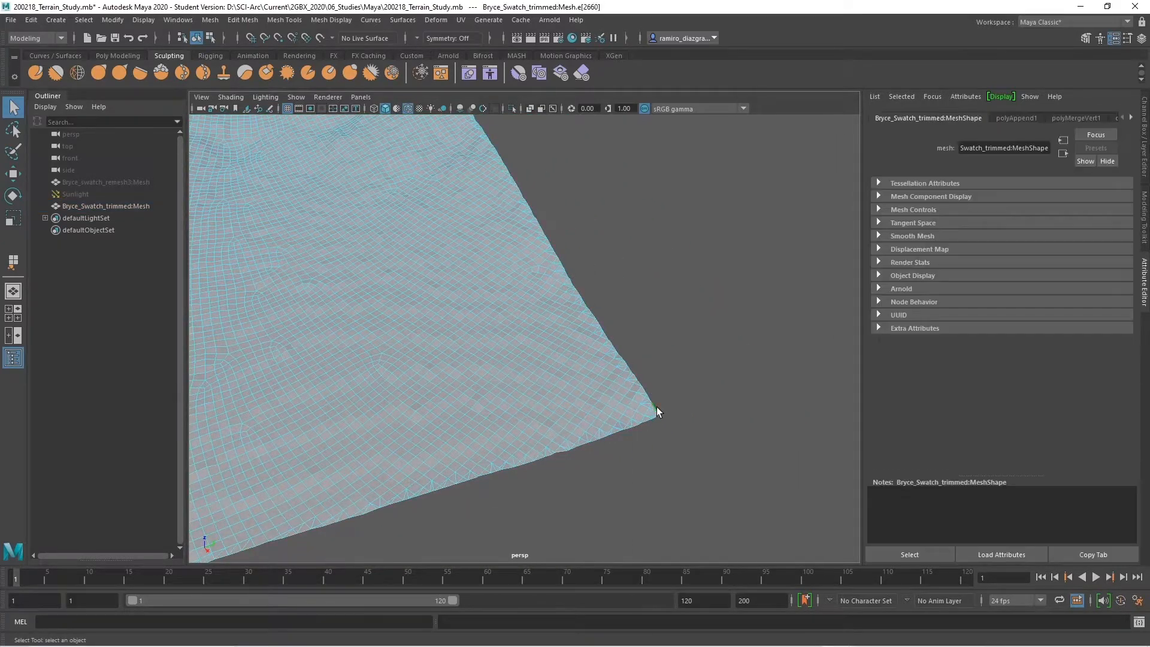
alt+right_drag(527, 403, 580, 433)
alt+middle_drag(579, 434, 520, 406)
alt+right_drag(520, 406, 499, 397)
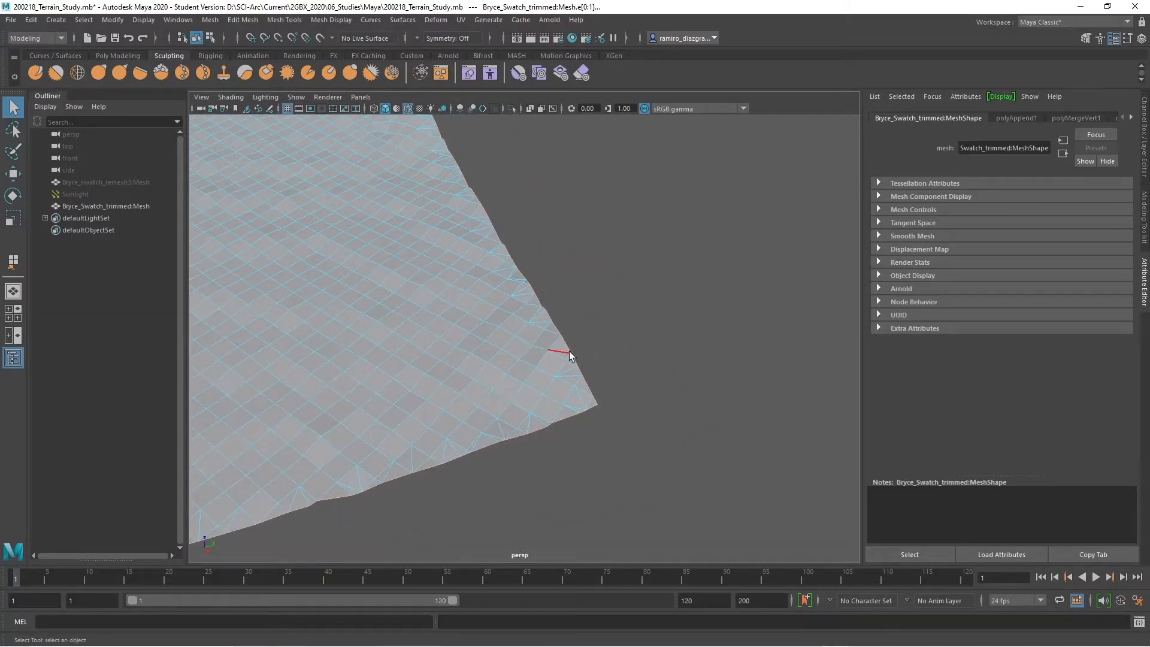
alt+middle_drag(572, 348, 562, 370)
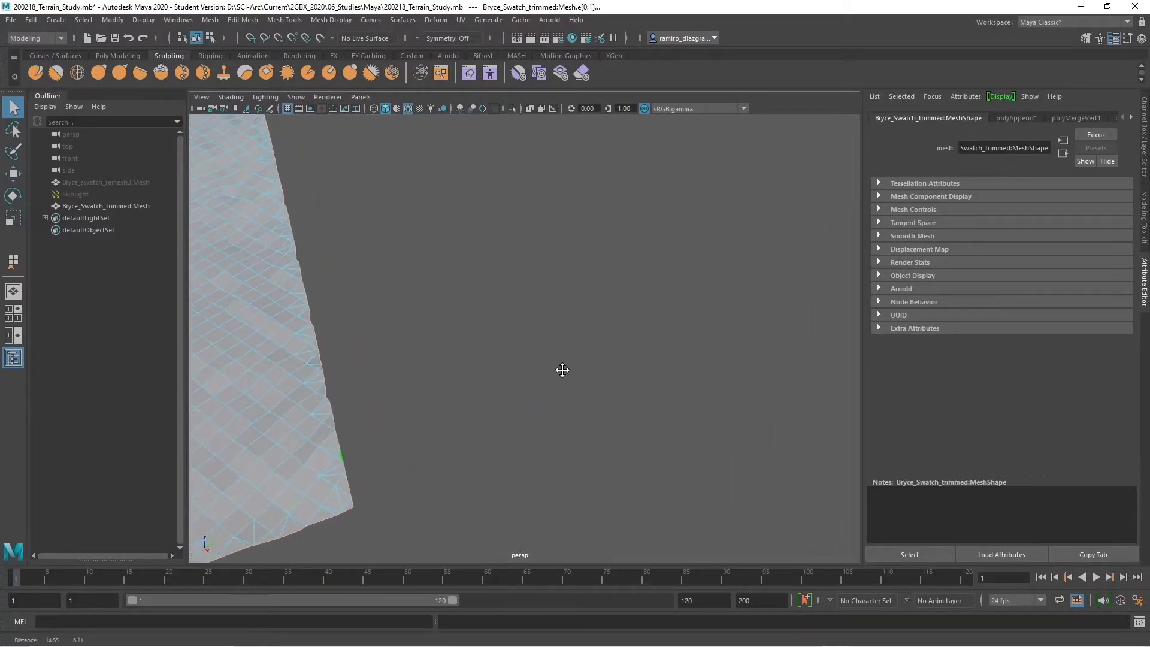
alt+drag(562, 370, 587, 378)
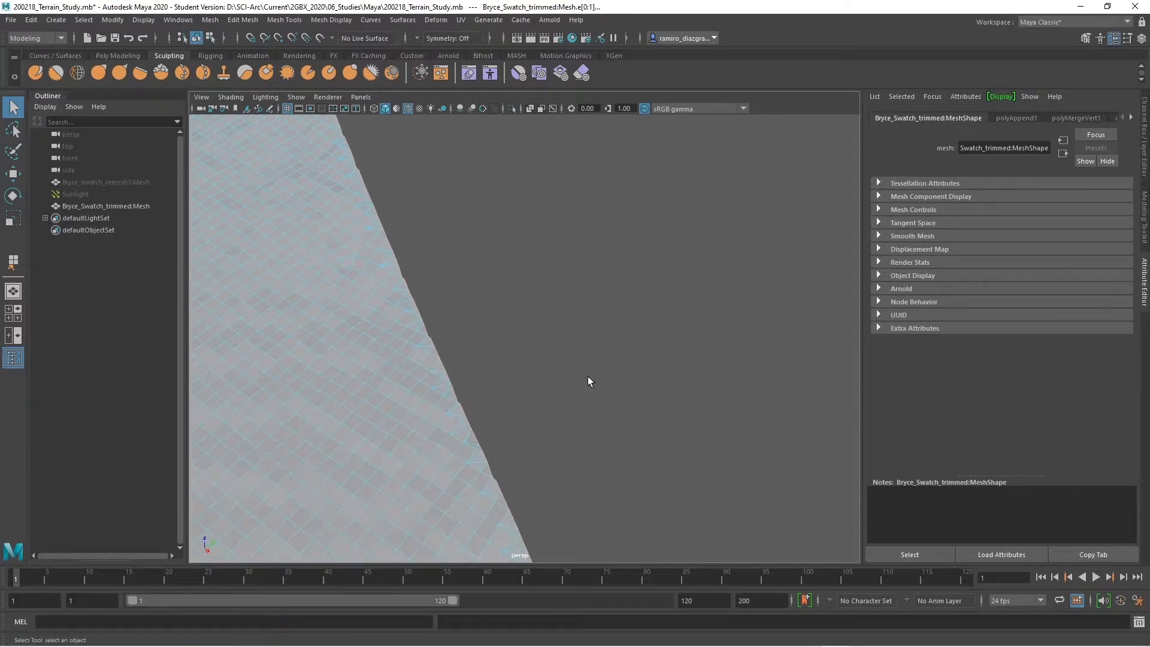
alt+right_drag(555, 379, 527, 389)
alt+middle_drag(552, 419, 572, 362)
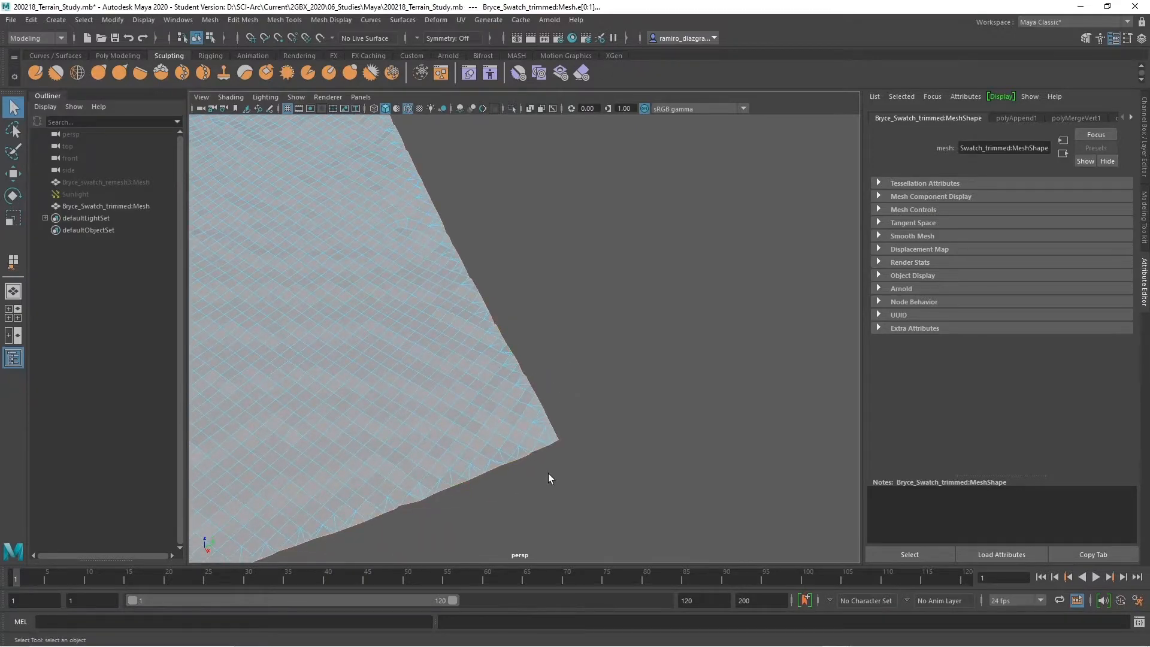
alt+drag(642, 465, 477, 239)
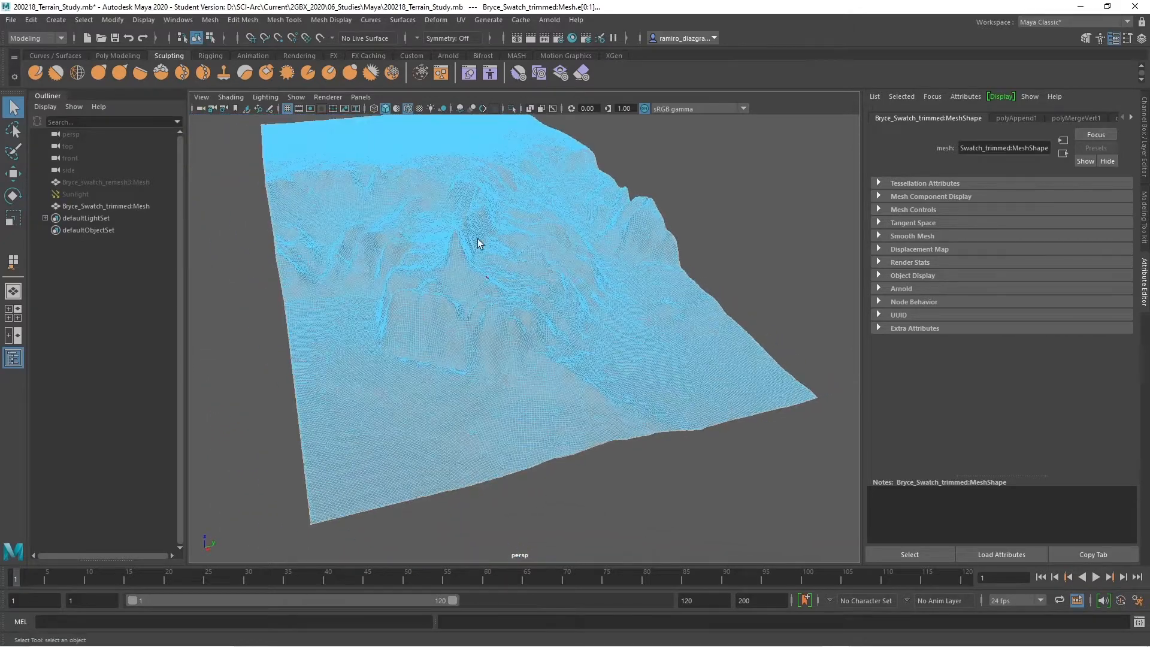
click(421, 73)
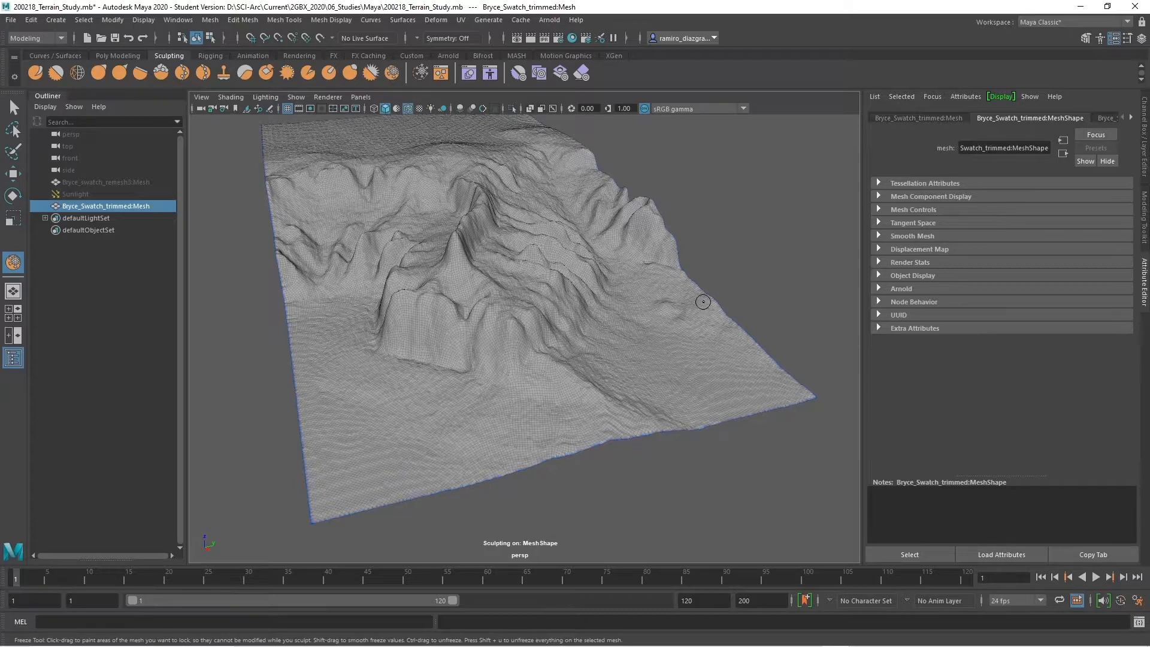
Open the sculpting tool settings, switch to the Smooth Tool, and place the settings window clear of the terrain.
double_click(15, 263)
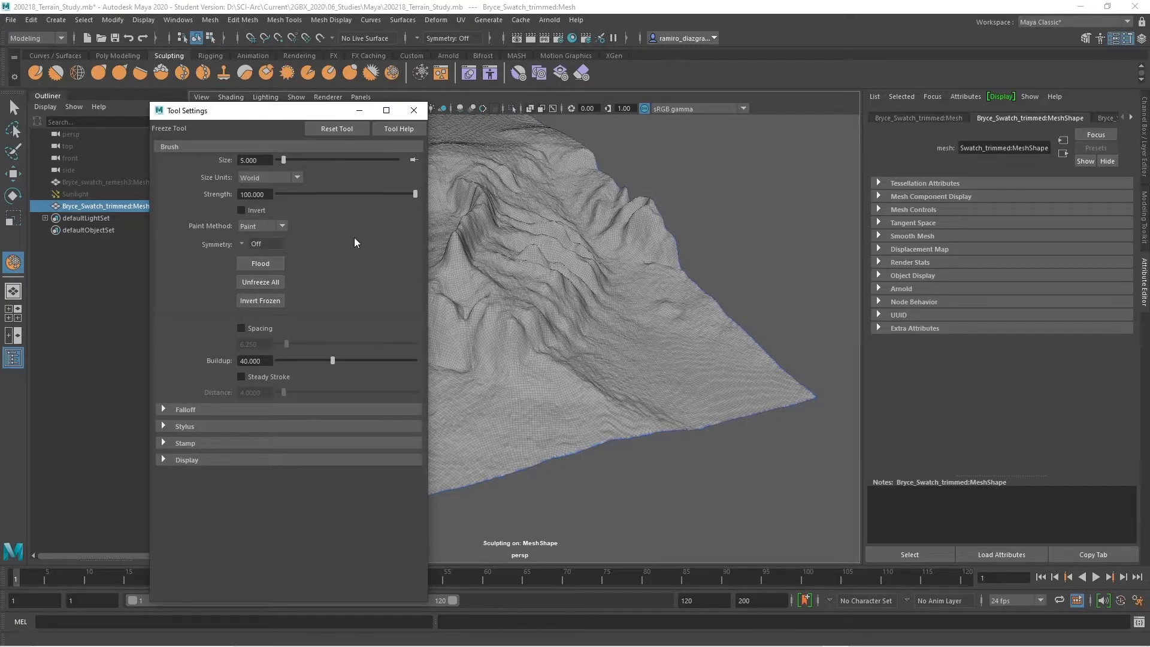
click(57, 73)
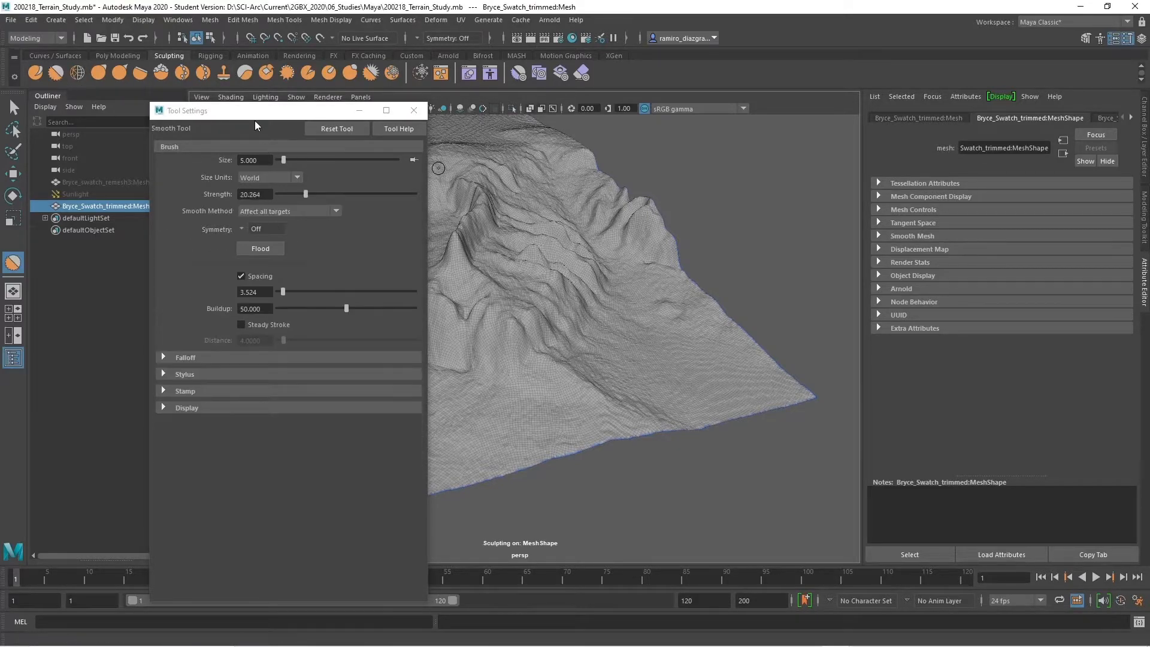
drag(255, 122, 447, 122)
drag(897, 103, 883, 78)
Try flooding the whole terrain with the Smooth Tool, and undo the result.
alt+drag(605, 297, 461, 354)
alt+right_drag(461, 354, 539, 293)
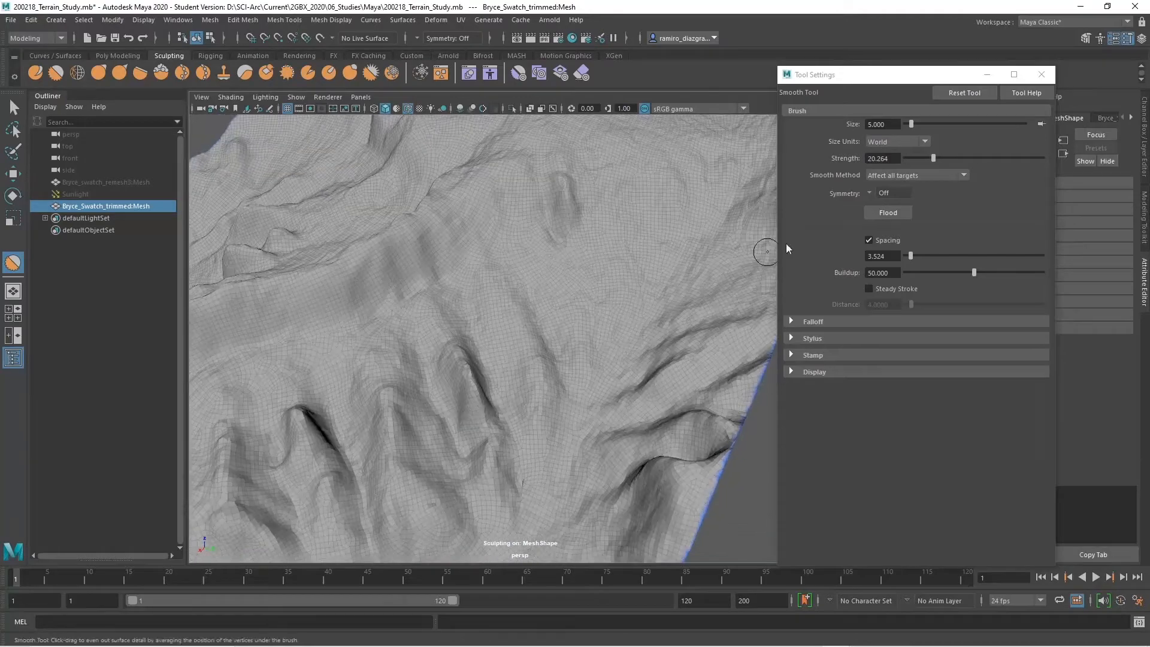
click(898, 213)
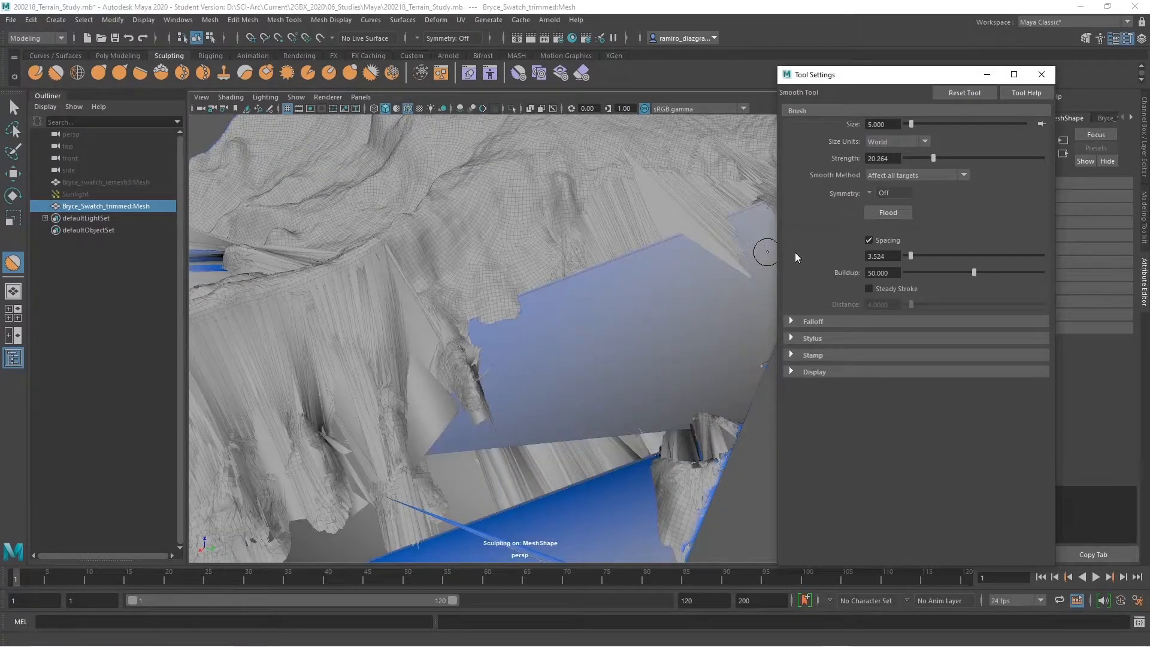
mouse_move(762, 250)
alt+mouse_down()
mouse_move(622, 308)
mouse_move(521, 311)
mouse_move(512, 352)
mouse_move(457, 342)
mouse_move(503, 346)
alt+mouse_up()
key(ctrl+z)
Set the Smooth Tool's strength to 100 for working on the steep ridge in the terrain.
scroll(521, 311, up, 2)
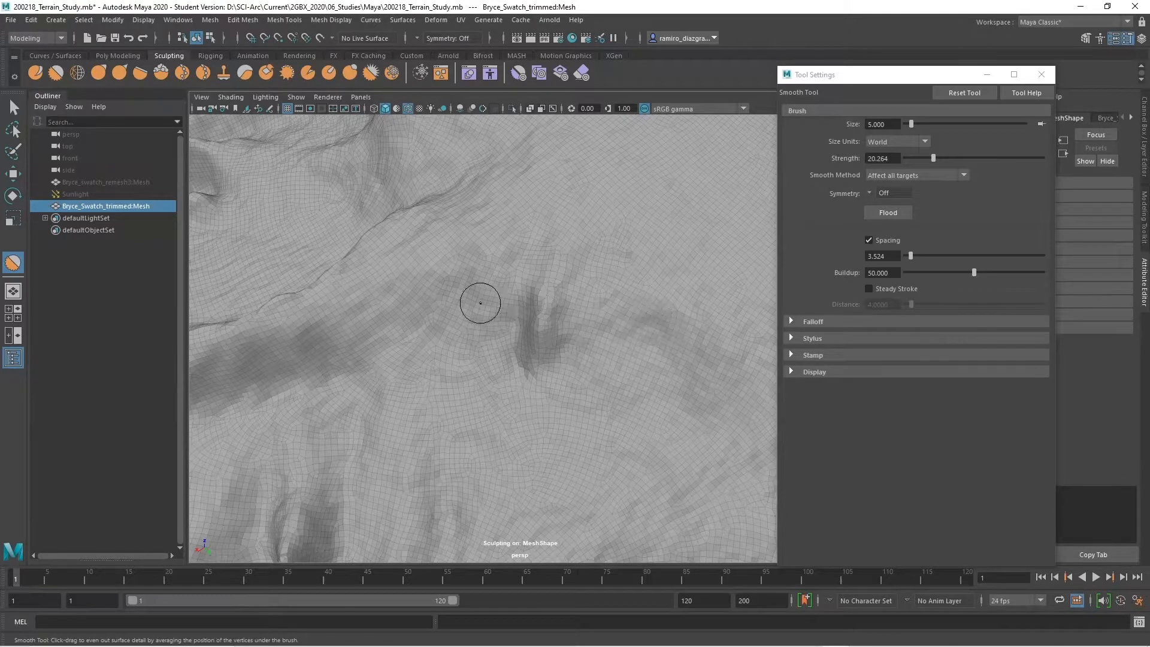
alt+right_drag(481, 303, 588, 365)
alt+middle_drag(588, 364, 619, 292)
alt+middle_drag(700, 280, 596, 326)
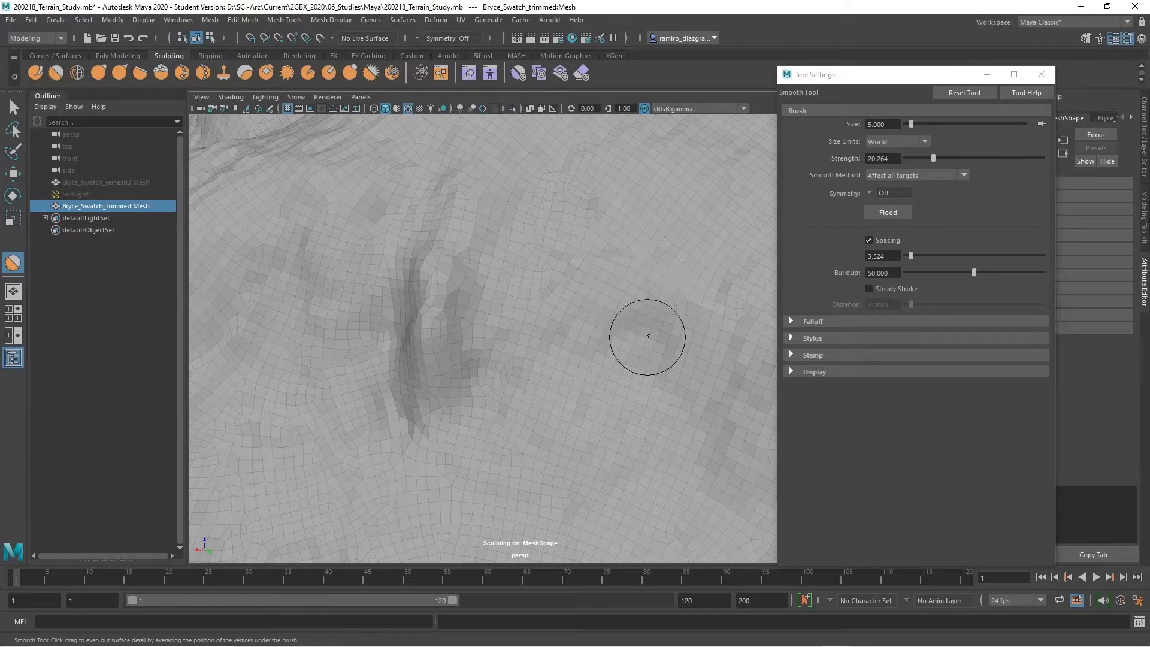
alt+right_drag(488, 323, 559, 367)
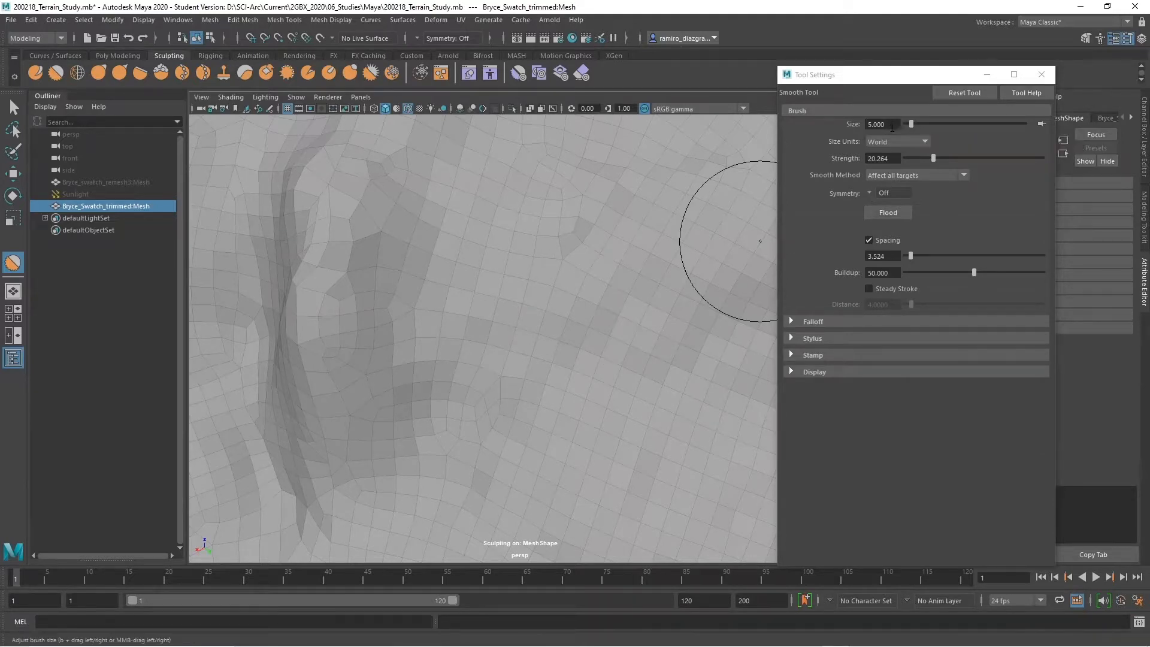
drag(895, 130, 878, 127)
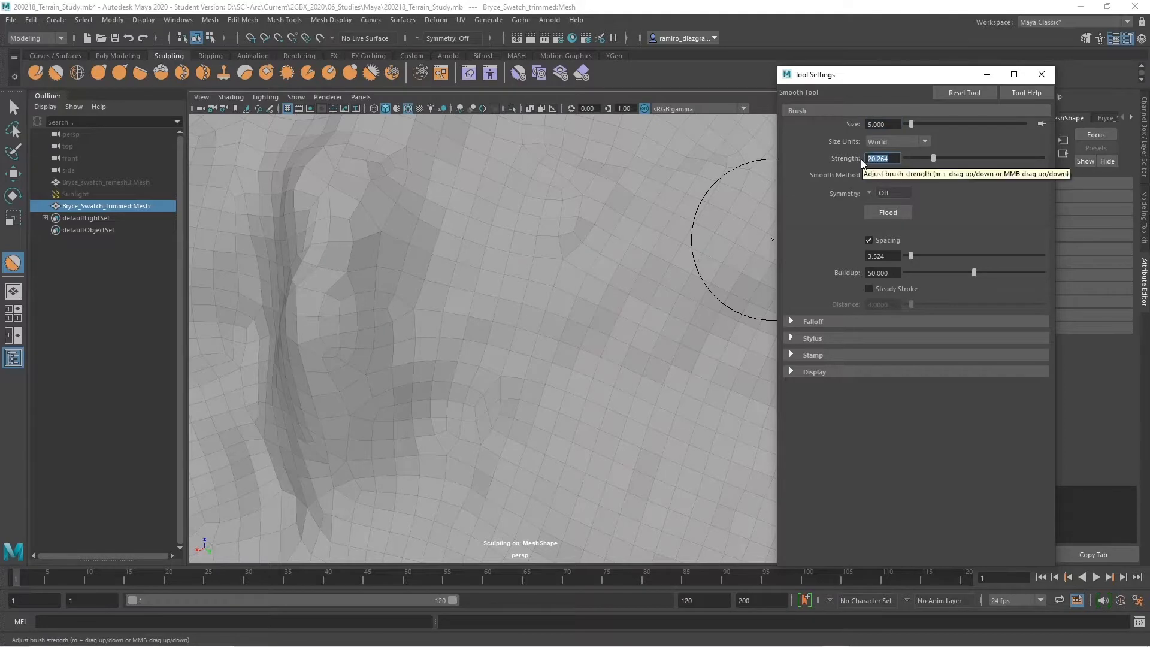
text(0)
key(Return)
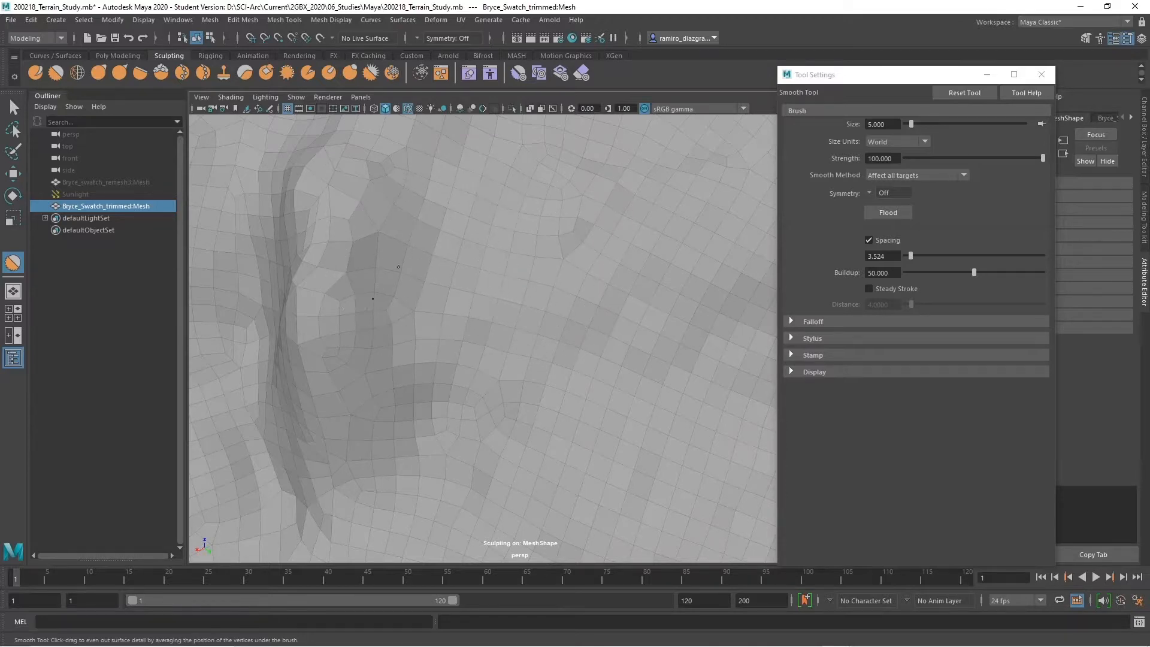
Examine the terrain surface around the steep ridge and along the frozen outer border.
alt+right_drag(488, 352, 420, 337)
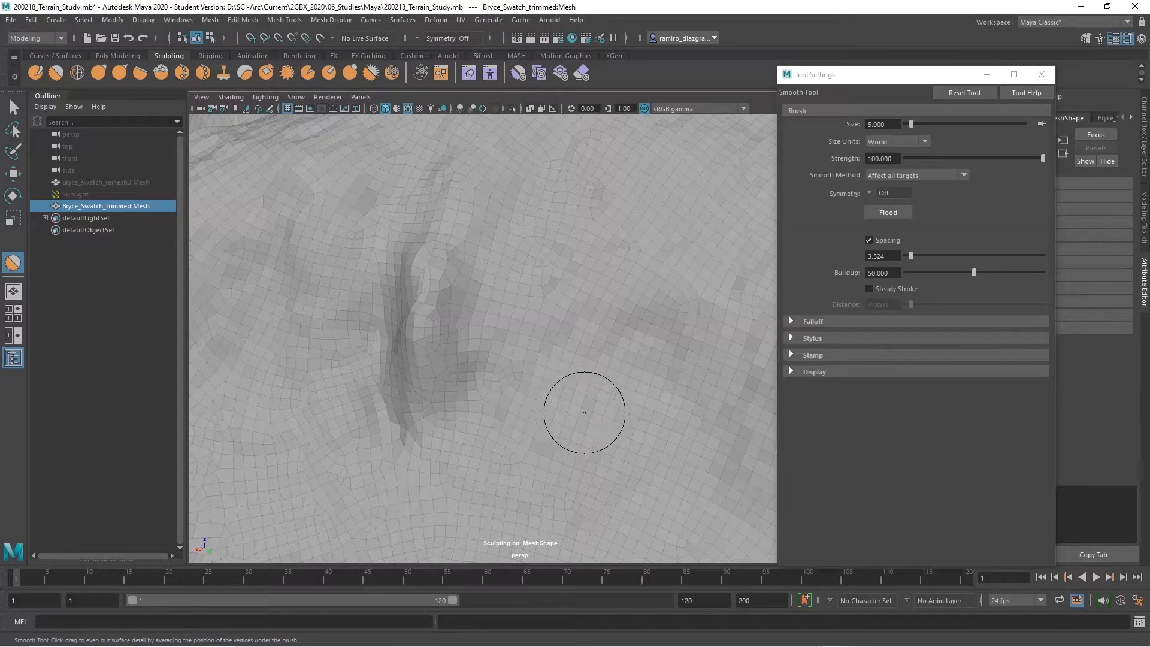
alt+right_drag(585, 412, 490, 387)
alt+drag(491, 387, 539, 383)
alt+middle_drag(597, 351, 526, 405)
alt+right_drag(649, 351, 497, 323)
alt+drag(497, 323, 566, 334)
alt+middle_drag(631, 346, 497, 307)
alt+right_drag(497, 307, 557, 344)
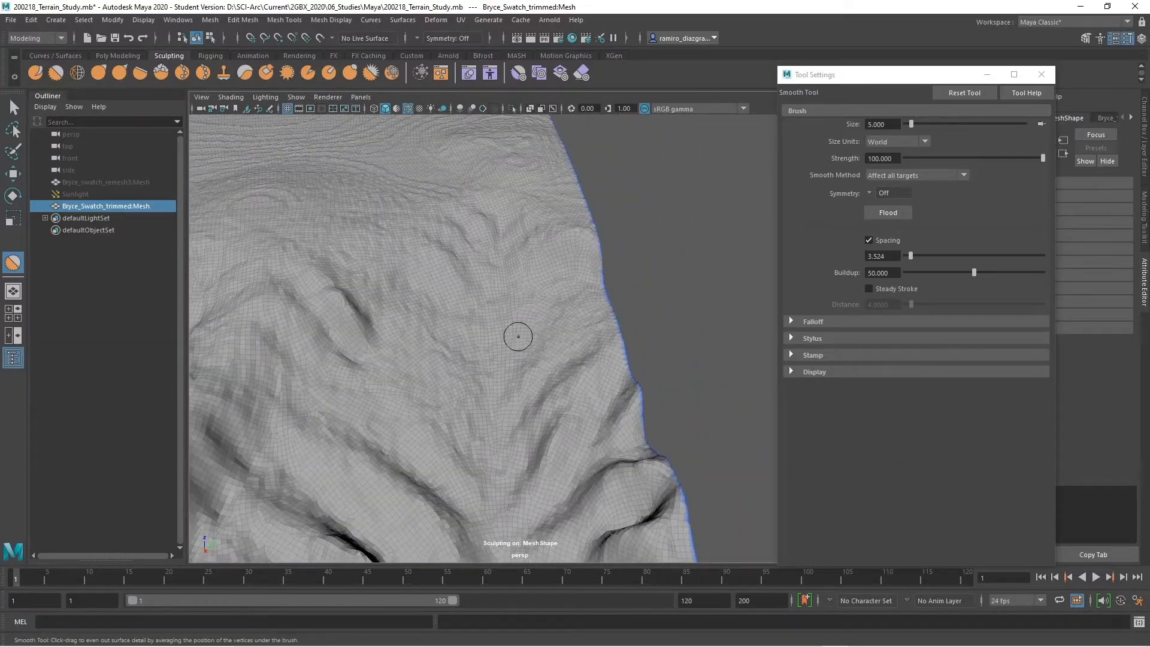
Leave the Smooth Tool, reselect the terrain mesh and apply a normals command to it.
key(q)
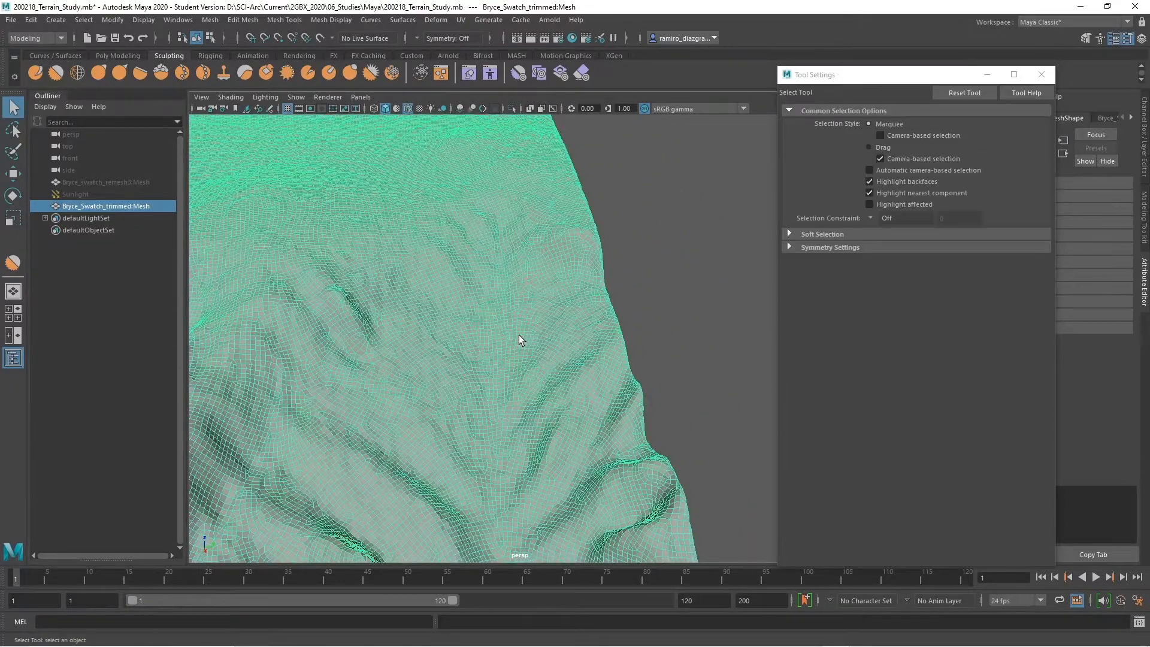
click(659, 326)
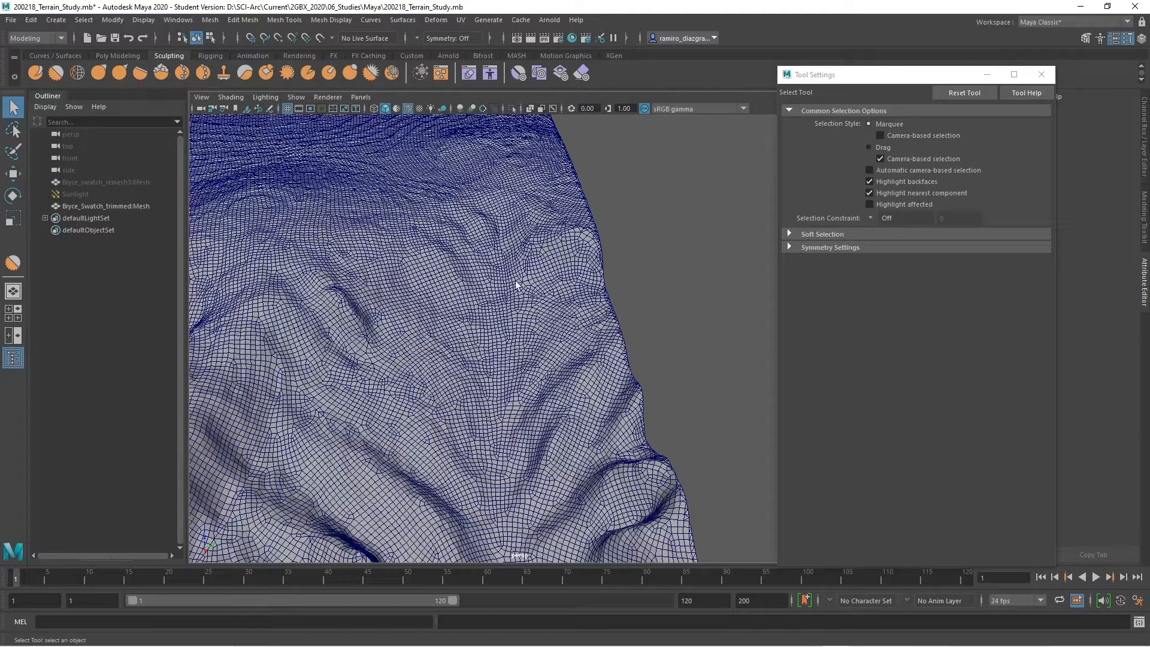
click(467, 304)
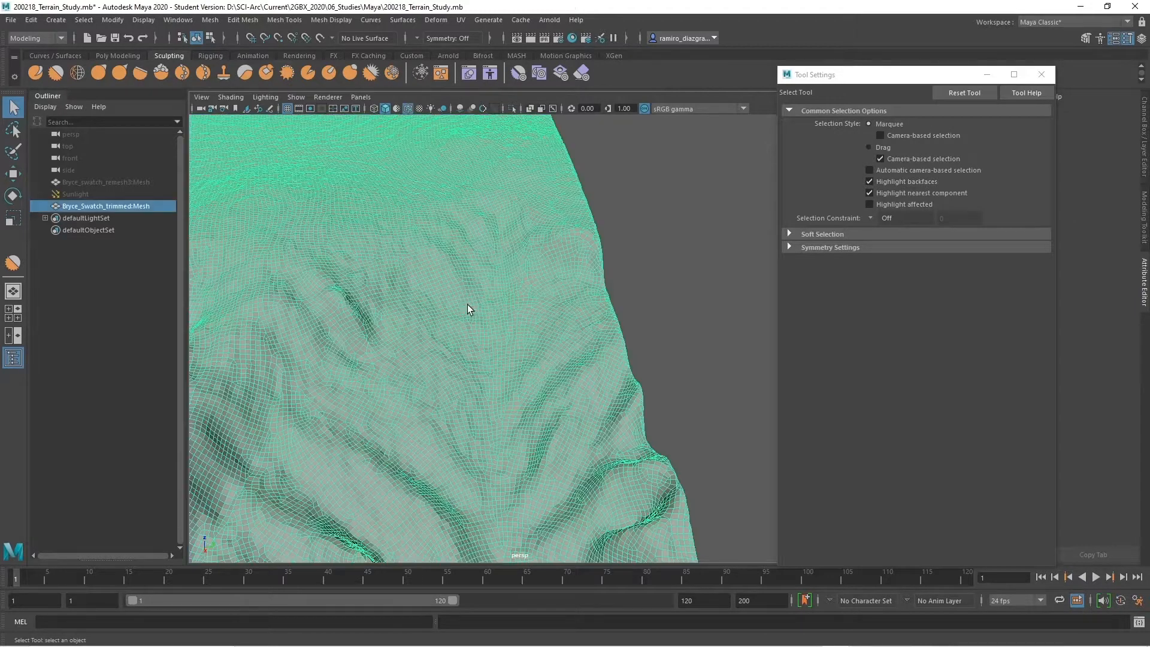
click(323, 19)
click(355, 85)
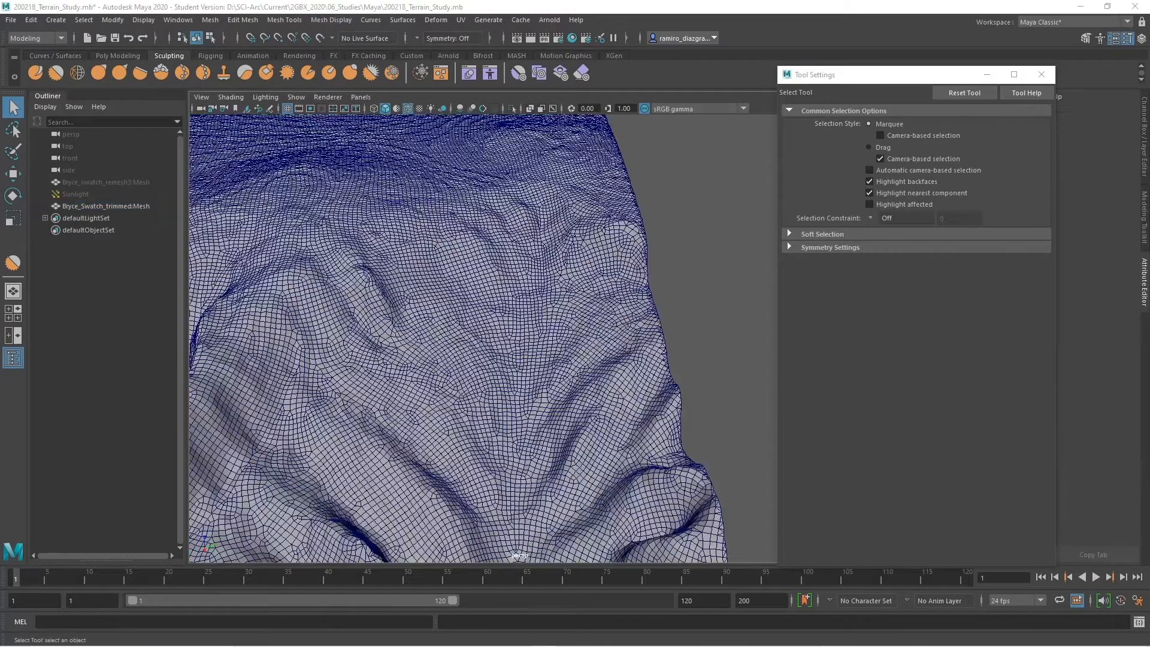
Turn off the wireframe overlay on the shaded terrain and inspect the surface shading around the ridges.
alt+right_drag(408, 282, 508, 347)
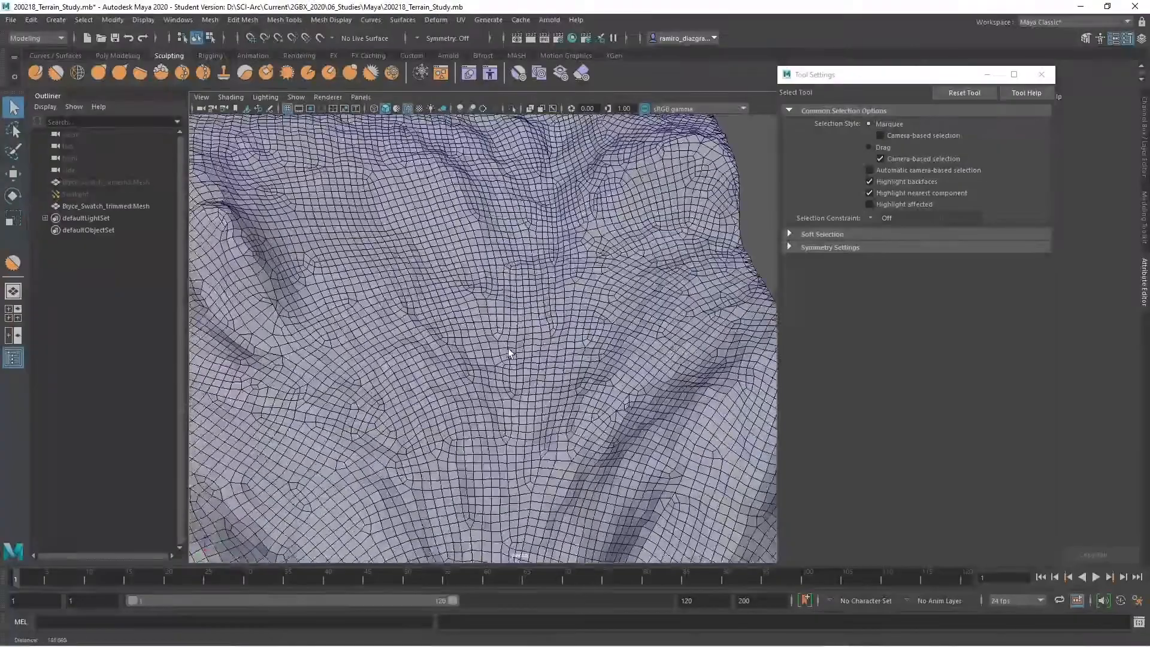
alt+middle_drag(558, 295, 521, 333)
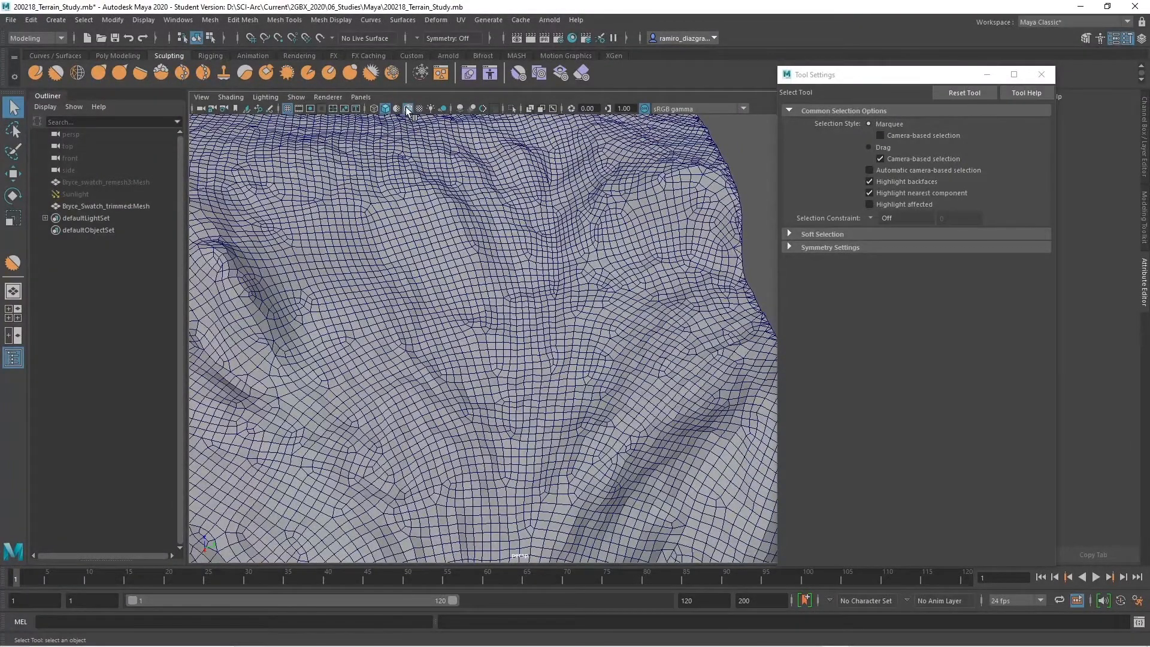
click(407, 109)
mouse_move(420, 288)
alt+mouse_down()
mouse_move(426, 311)
mouse_move(498, 352)
mouse_move(464, 369)
mouse_move(463, 394)
mouse_move(444, 303)
alt+mouse_up()
alt+right_drag(444, 303, 580, 403)
alt+right_drag(449, 328, 489, 364)
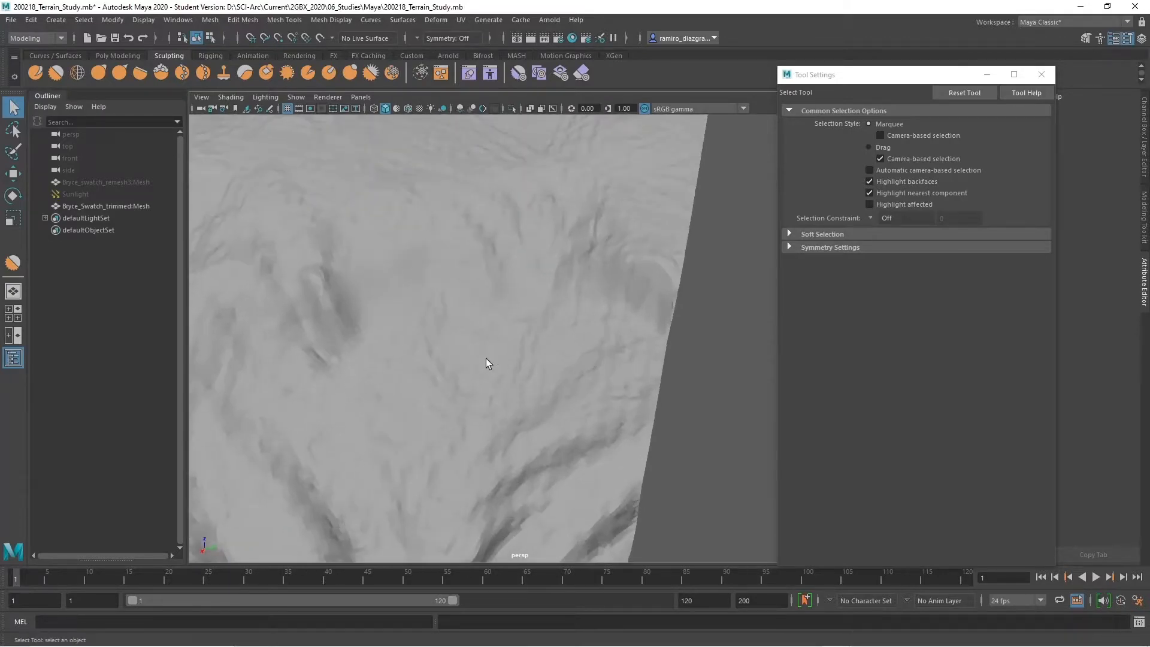
alt+drag(486, 359, 517, 353)
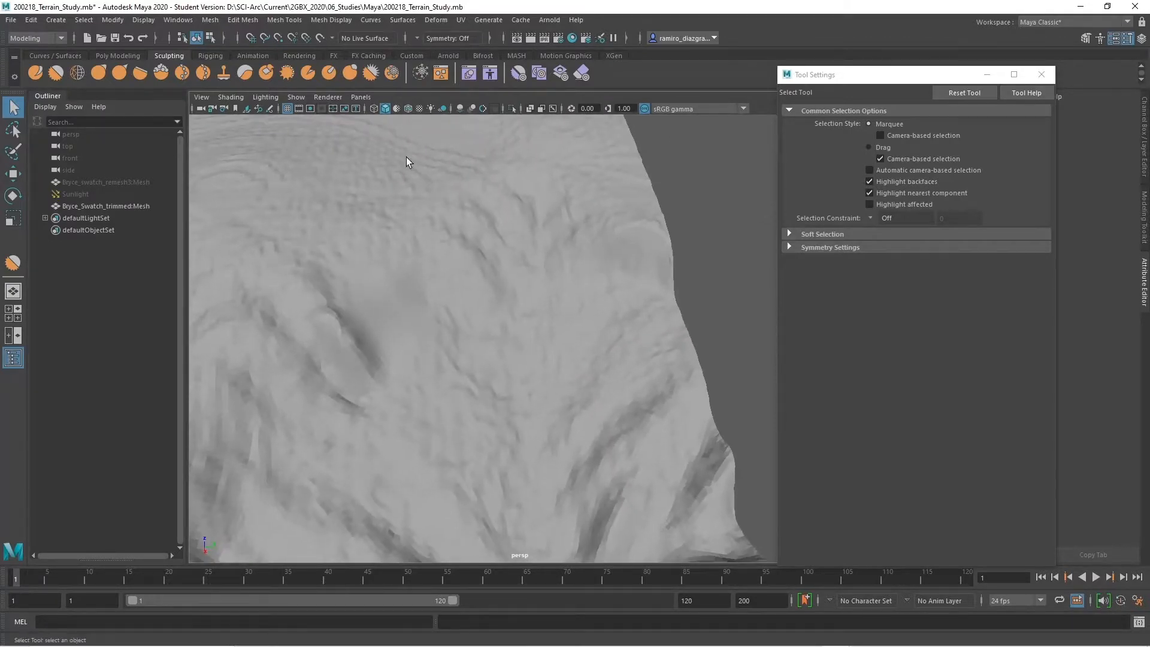
Show the wireframe on the shaded terrain and switch the mesh to edge component mode near its outer border.
click(408, 108)
alt+middle_drag(563, 382, 513, 282)
mouse_move(491, 305)
alt+right_down()
mouse_move(542, 341)
mouse_move(380, 323)
alt+right_up()
alt+right_drag(537, 371, 595, 326)
right_click(596, 323)
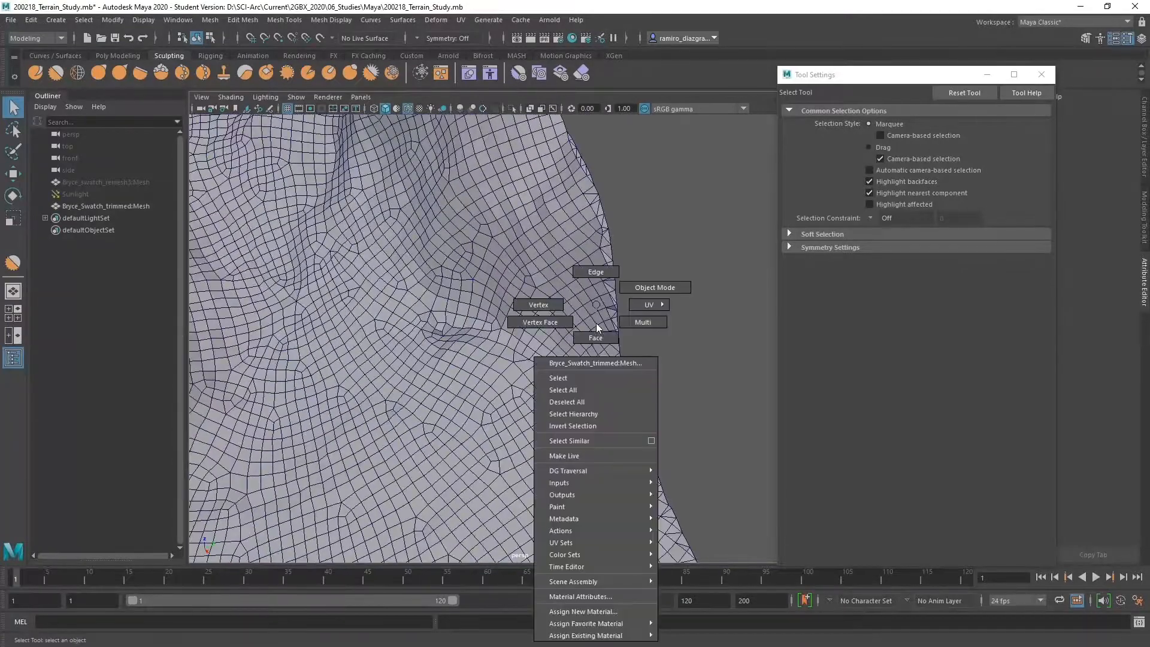
click(596, 272)
click(616, 285)
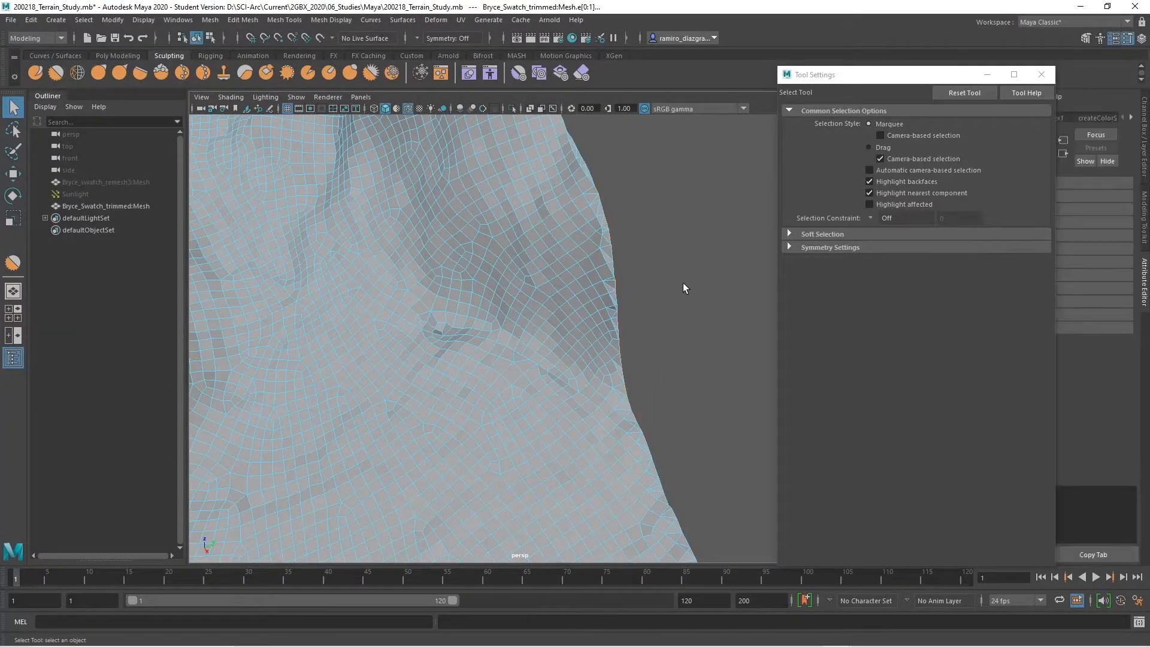
Activate the Smooth Tool on the terrain mesh and examine the ridges and flatter areas inside the frozen border.
click(421, 72)
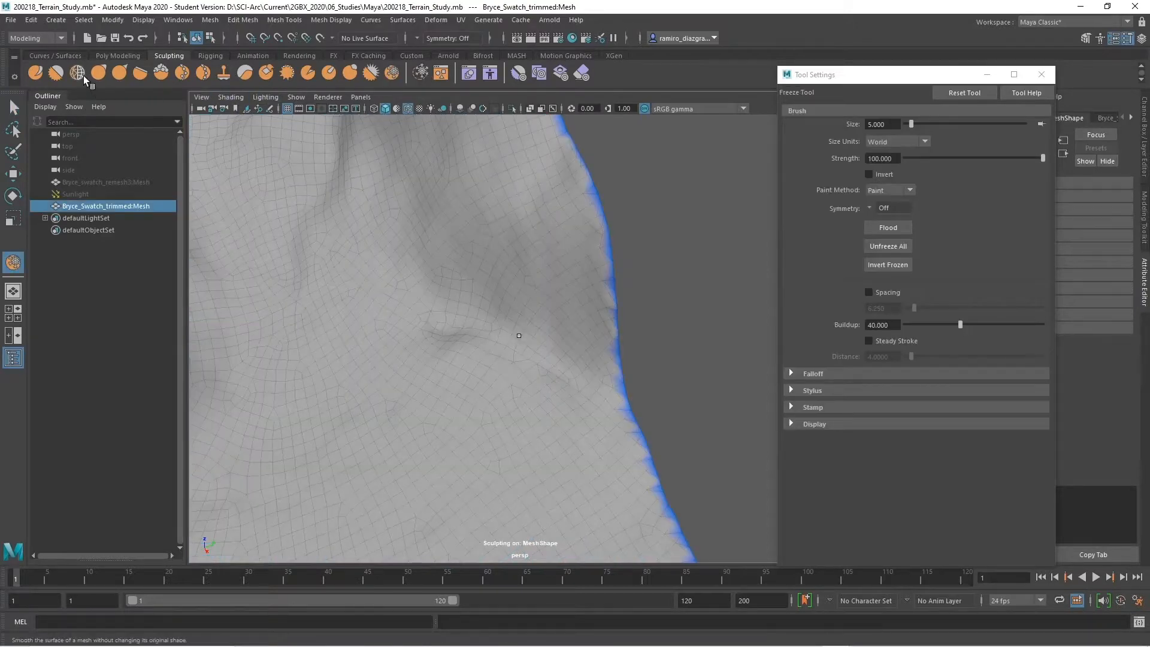
click(56, 72)
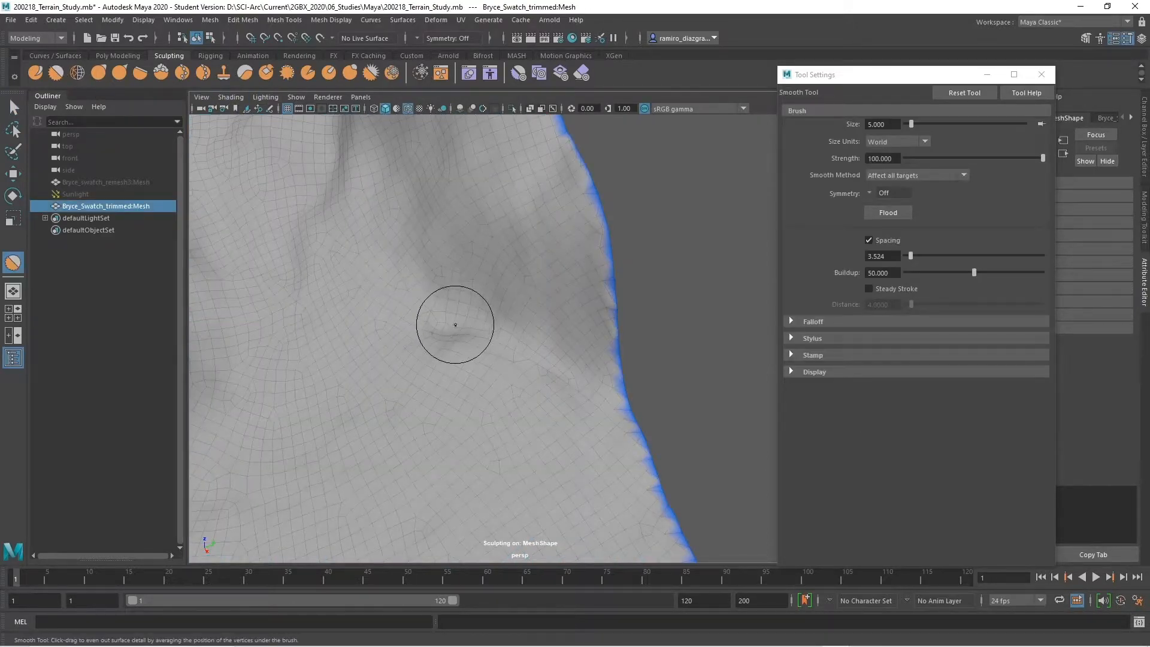
alt+right_drag(560, 374, 482, 367)
alt+middle_drag(434, 327, 581, 390)
alt+drag(581, 390, 519, 383)
alt+middle_drag(519, 383, 498, 446)
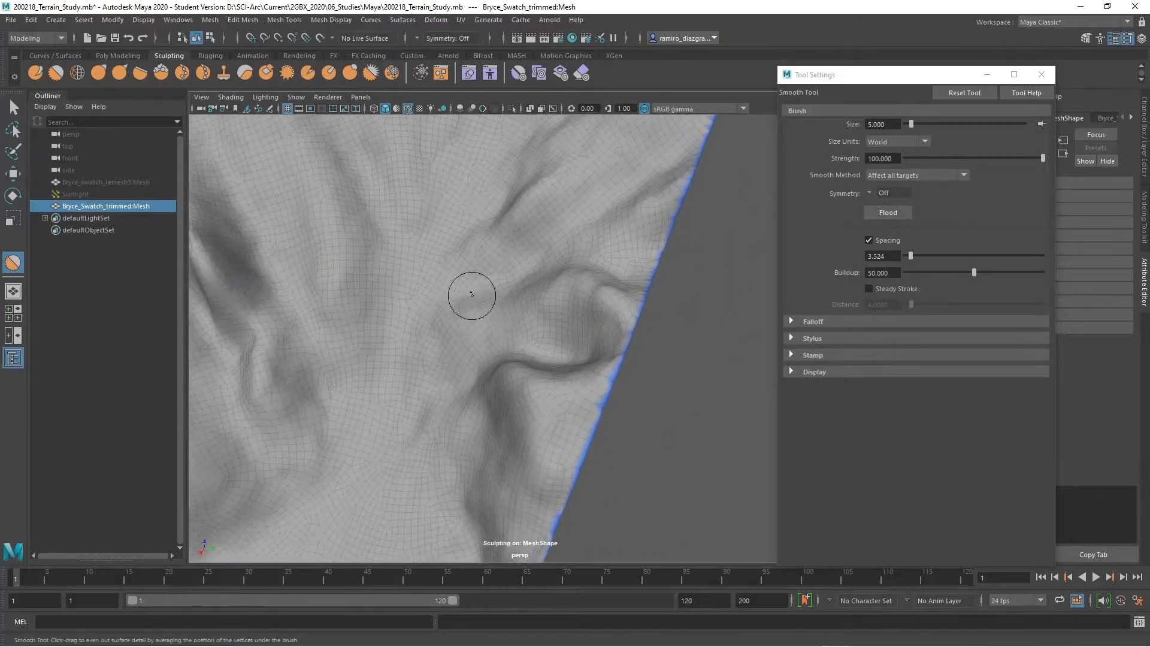
alt+middle_drag(469, 296, 524, 383)
alt+middle_drag(533, 312, 522, 409)
alt+drag(522, 409, 506, 383)
alt+middle_drag(506, 383, 550, 337)
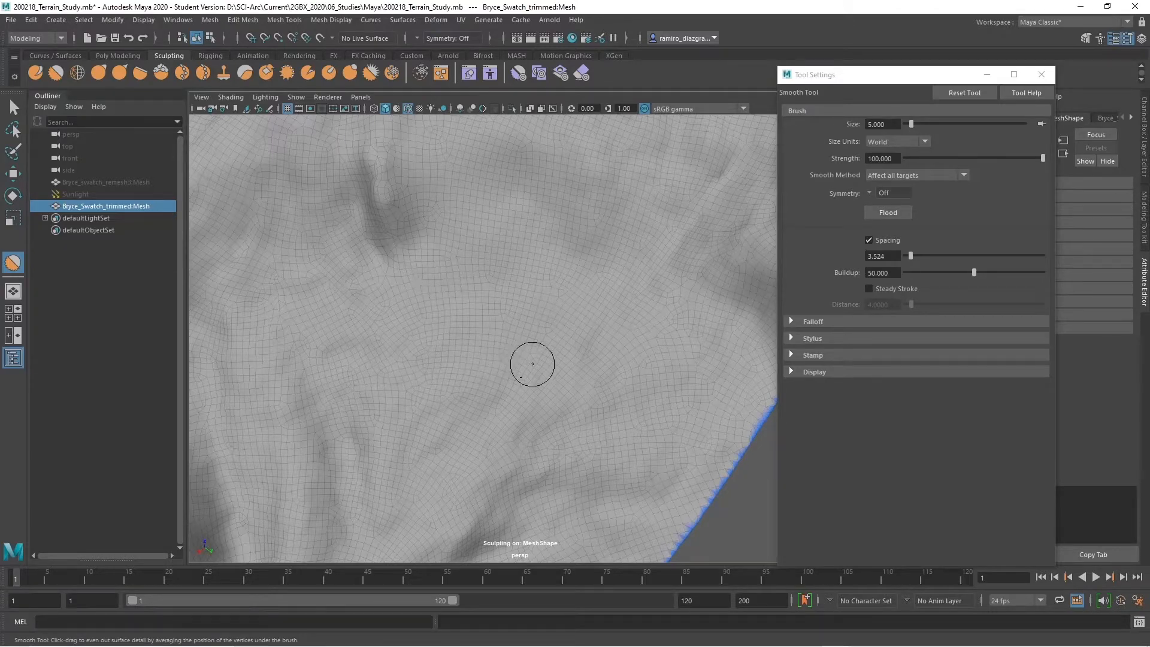
alt+right_drag(553, 376, 440, 367)
alt+middle_drag(476, 315, 506, 365)
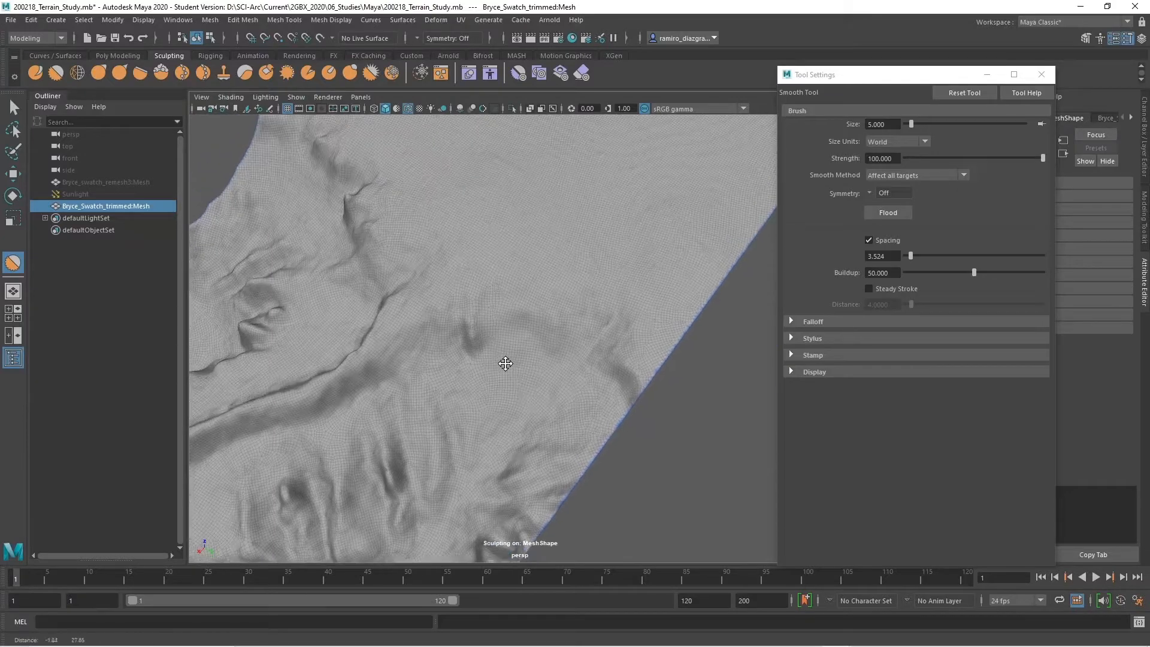
mouse_move(519, 393)
alt+mouse_down()
mouse_move(473, 490)
mouse_move(529, 408)
mouse_move(519, 388)
mouse_move(524, 407)
mouse_move(533, 400)
alt+mouse_up()
alt+middle_drag(469, 389, 530, 378)
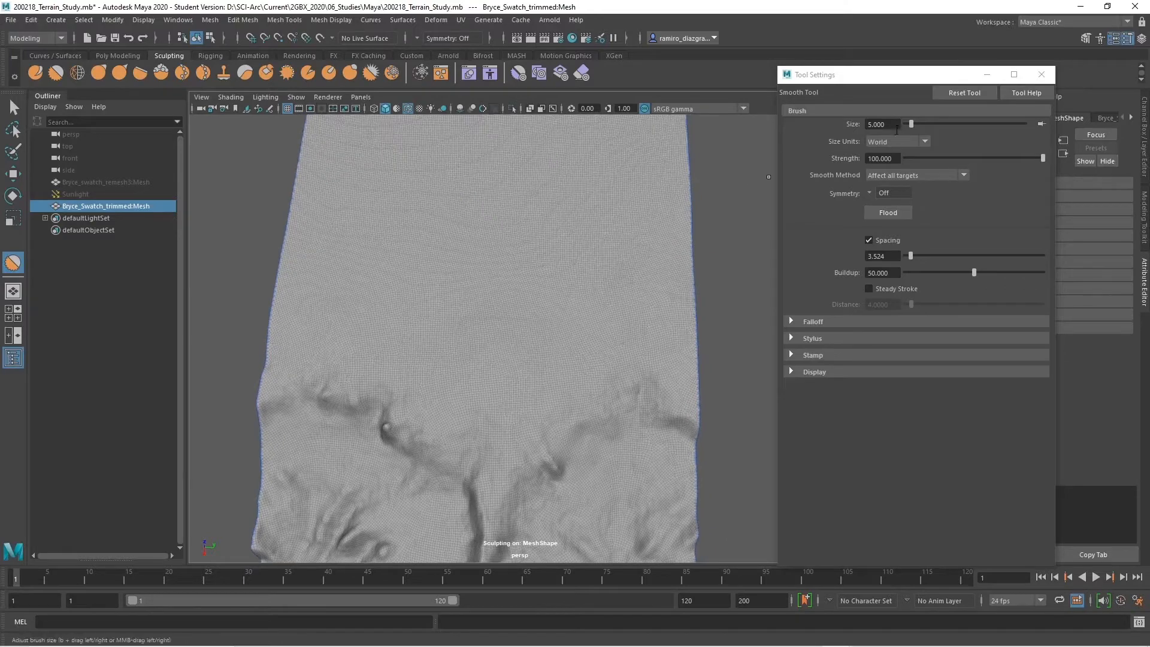
Set the Smooth Tool's brush size to 50.
drag(893, 125, 871, 124)
text(50)
key(Return)
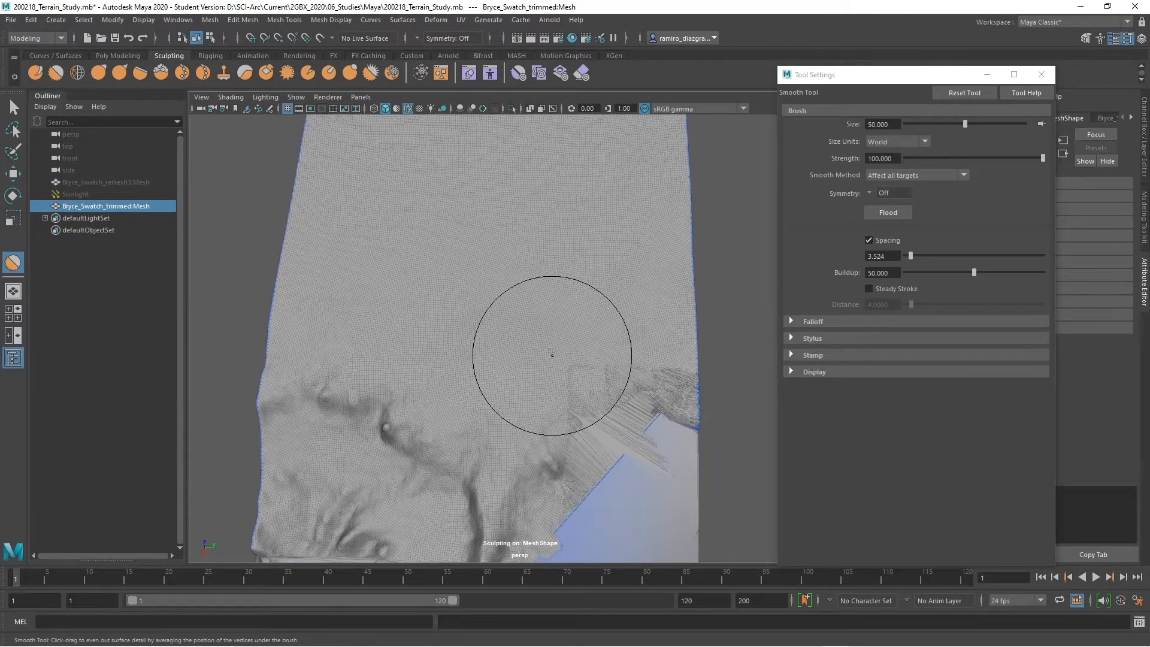
Examine the mesh around the ridges and along the frozen border, comparing the brush's coverage with the terrain features.
alt+middle_drag(559, 361, 521, 249)
scroll(500, 252, up, 2)
alt+drag(530, 315, 546, 302)
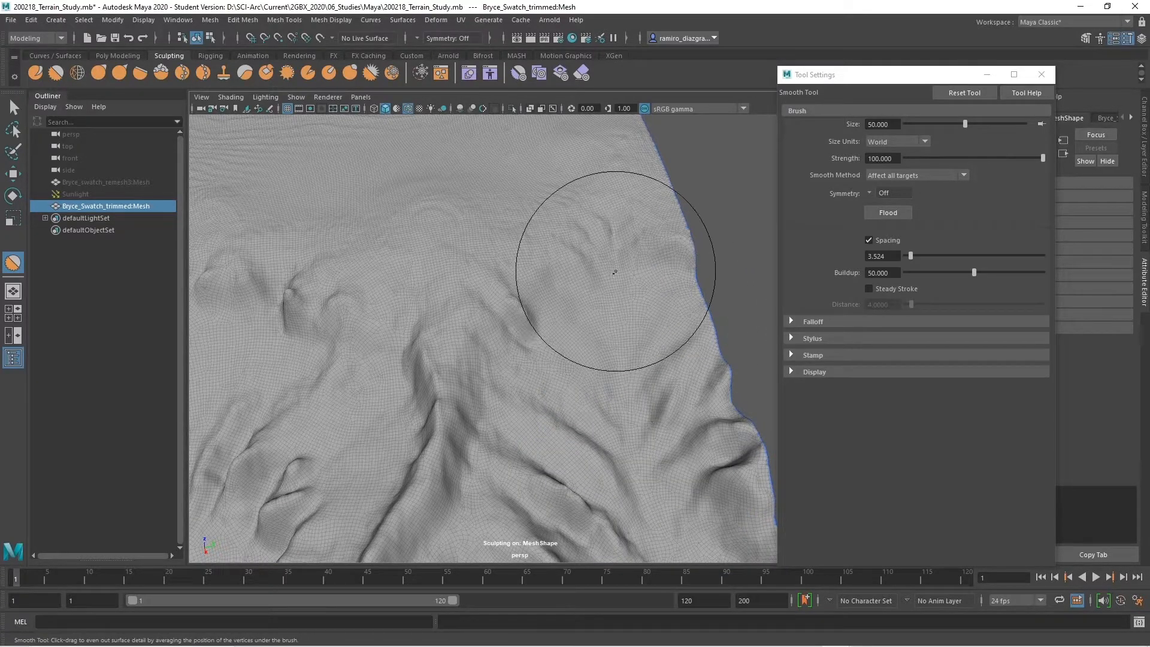
alt+right_drag(584, 336, 533, 336)
alt+middle_drag(567, 334, 483, 298)
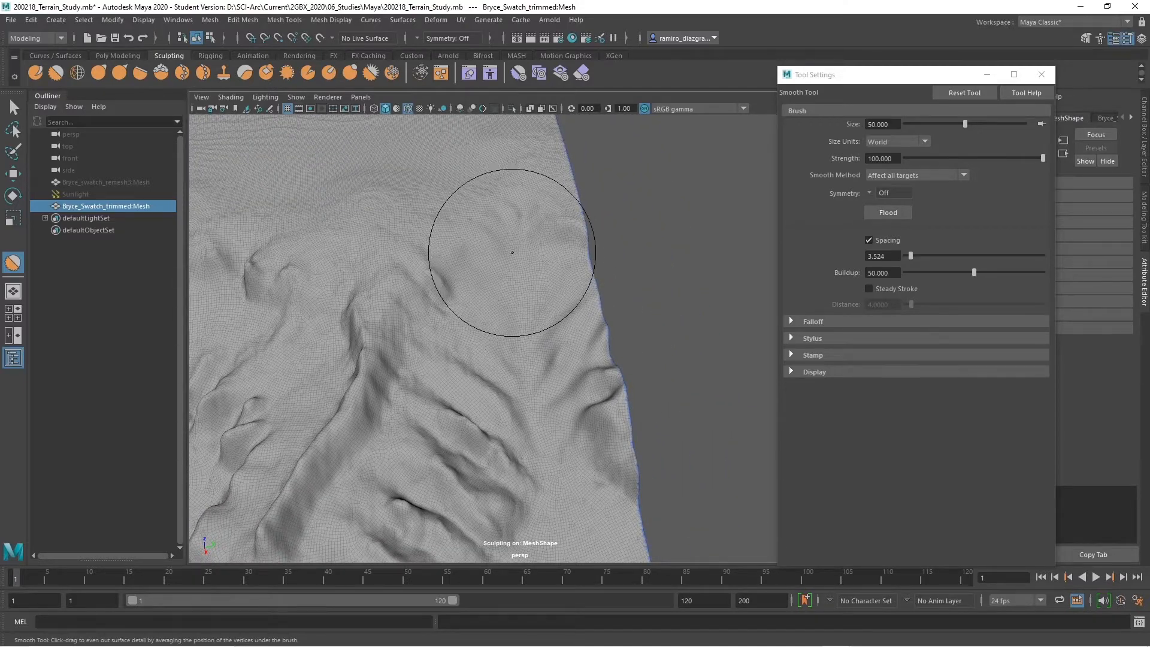
alt+drag(512, 252, 516, 275)
alt+middle_drag(519, 226, 476, 296)
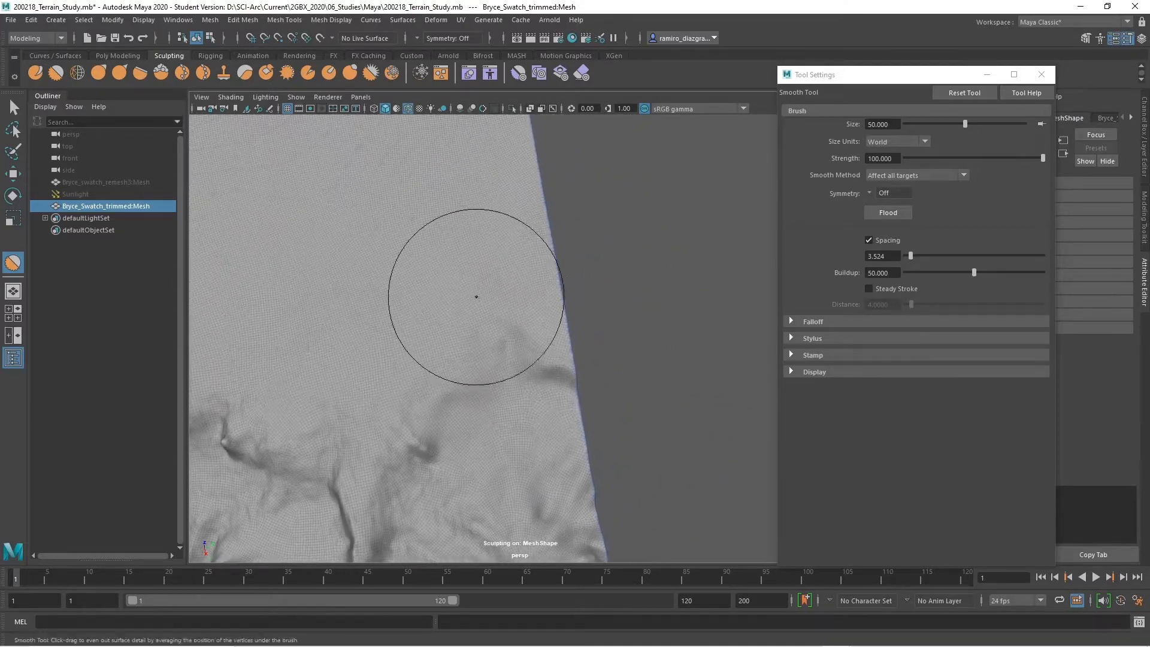
alt+drag(548, 303, 562, 361)
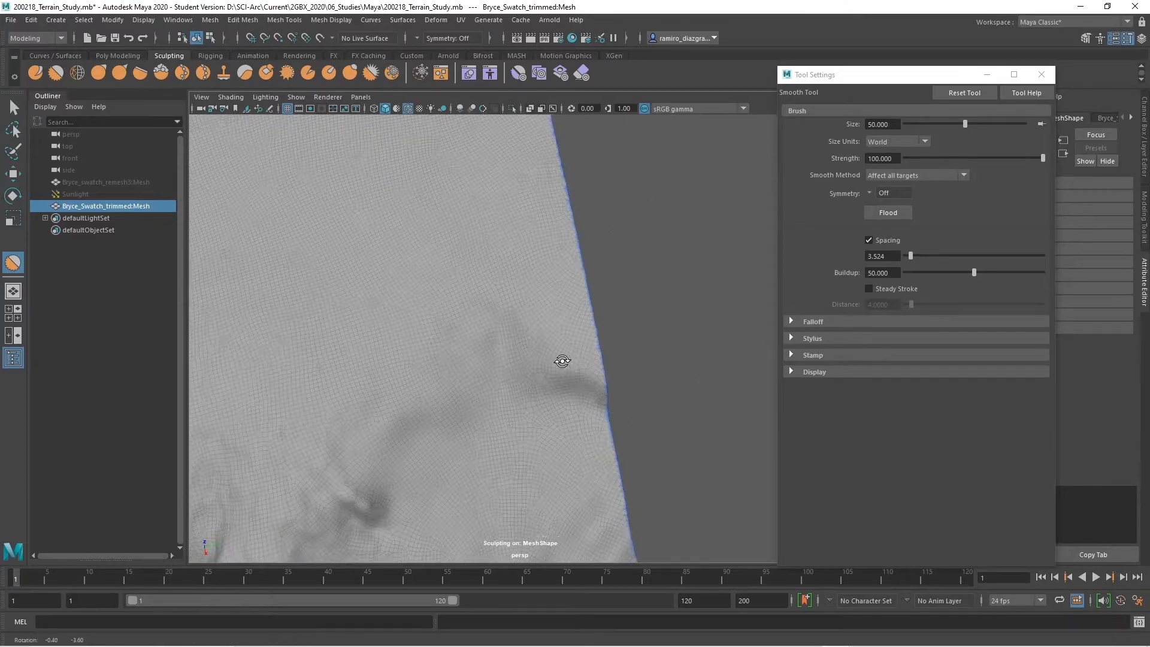
scroll(545, 323, up, 5)
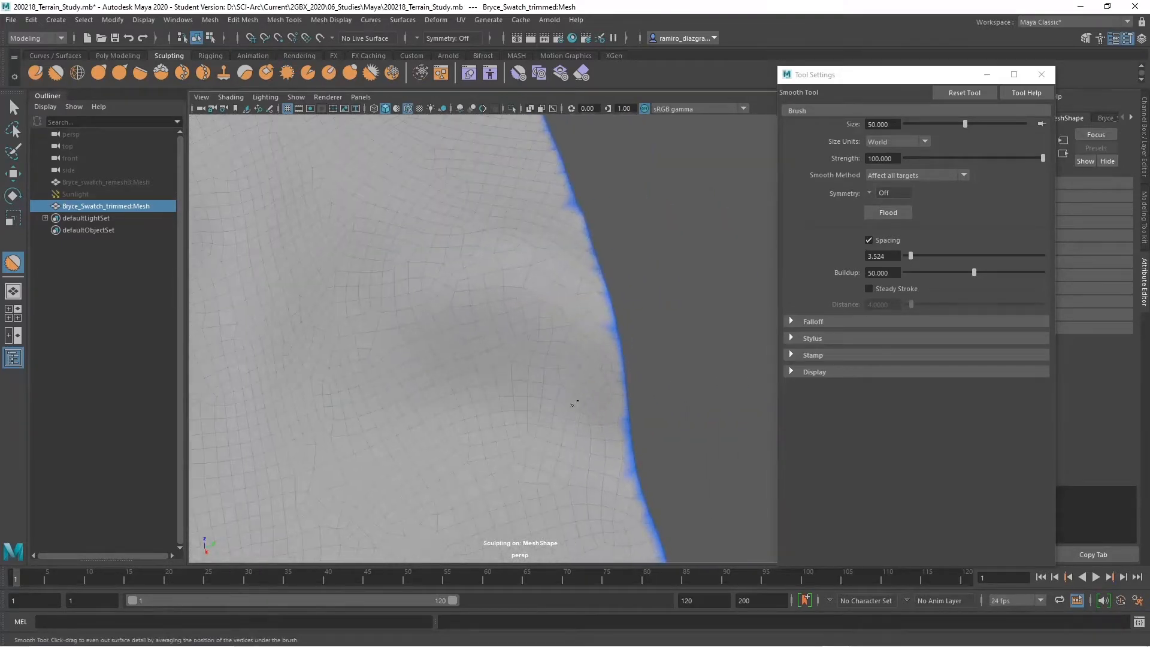
scroll(569, 336, down, 5)
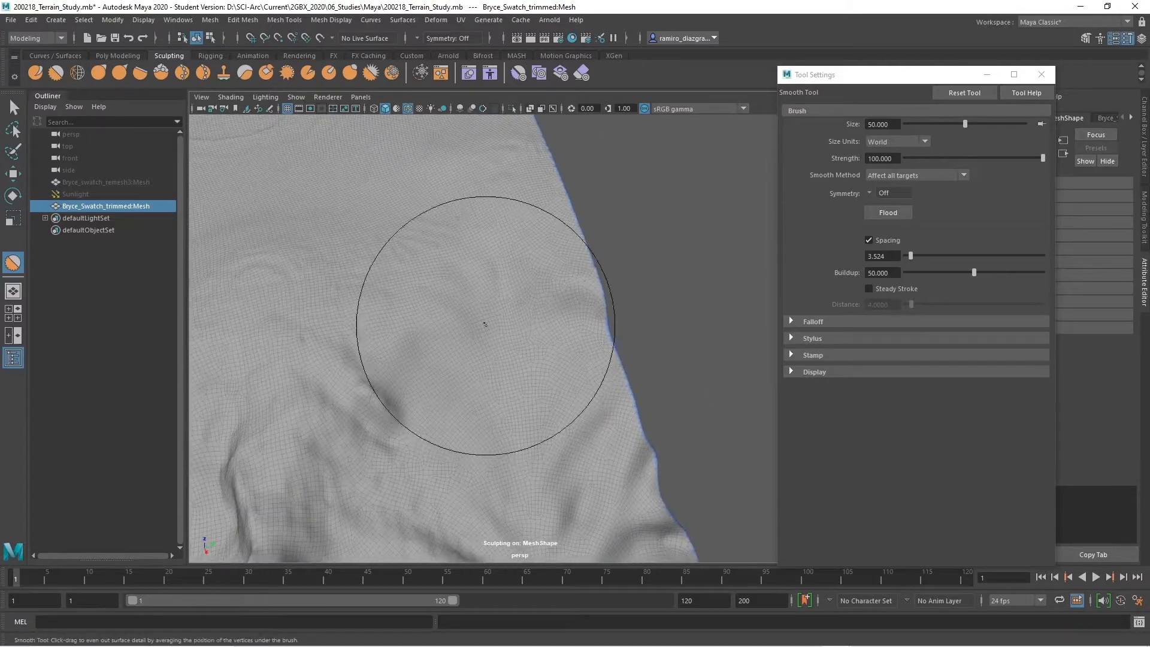
Try smoothing the slope beside the frozen border with the size 50 brush and undo the strokes.
mouse_move(485, 324)
mouse_down()
mouse_move(335, 257)
mouse_move(413, 283)
mouse_up()
key(ctrl+z)
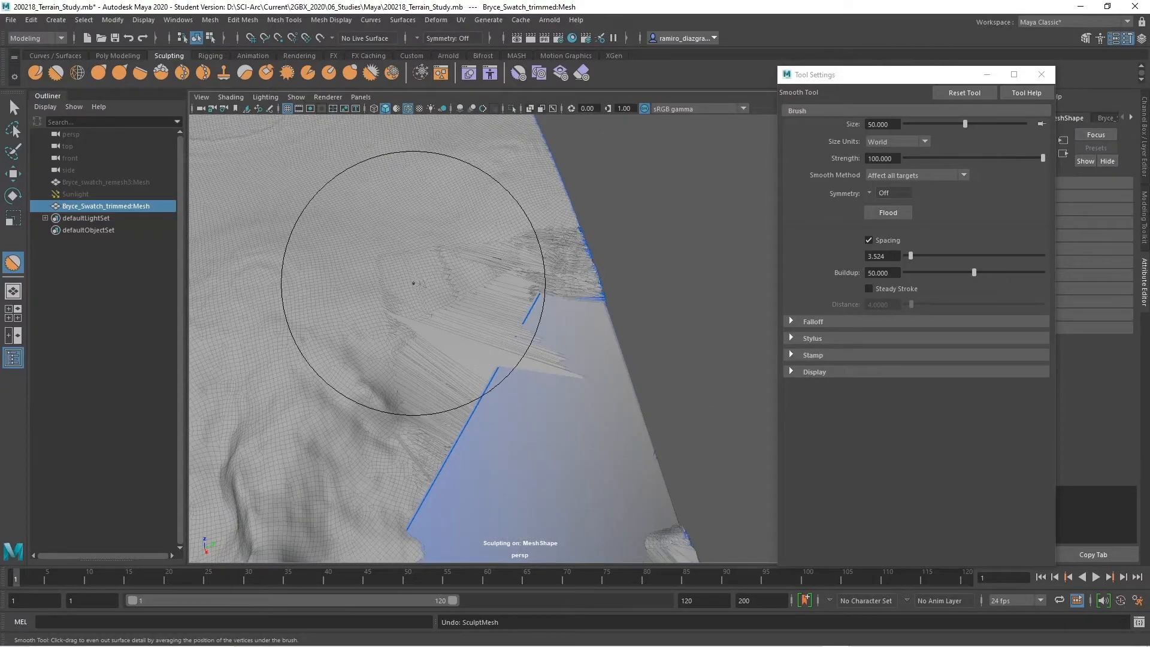
key(ctrl+z)
drag(433, 291, 420, 321)
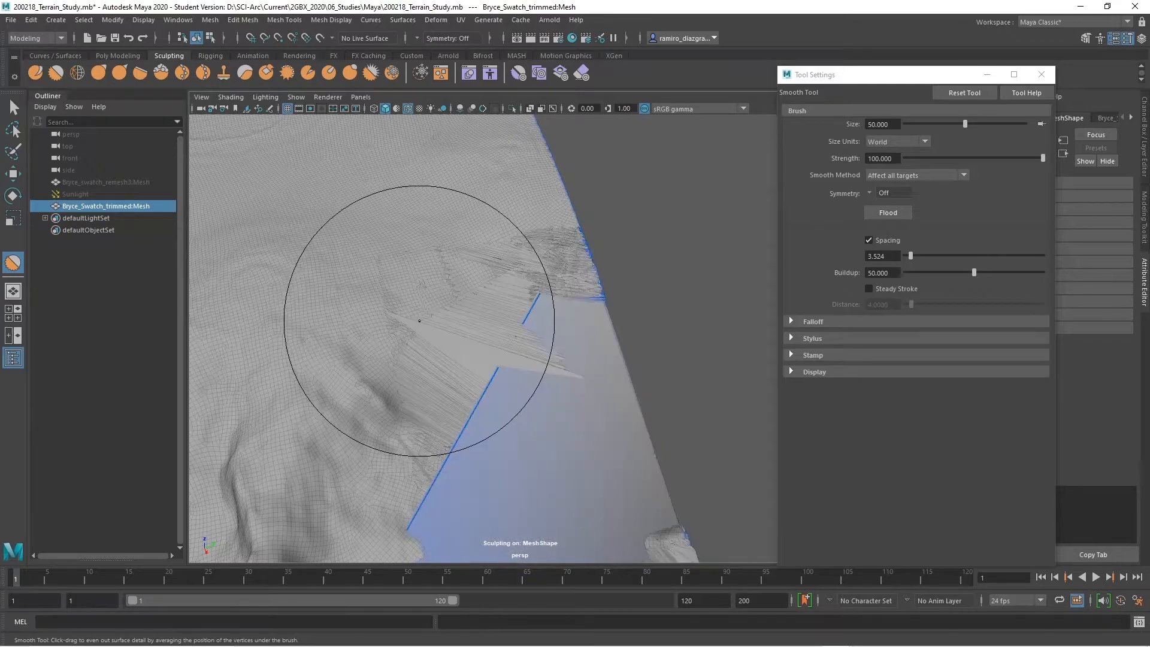
key(ctrl+z)
Set the Smooth Tool's strength to 75.
mouse_move(527, 343)
alt+mouse_down()
mouse_move(483, 359)
mouse_move(485, 299)
mouse_move(458, 249)
mouse_move(471, 224)
mouse_move(502, 423)
alt+mouse_up()
alt+middle_drag(478, 380, 504, 300)
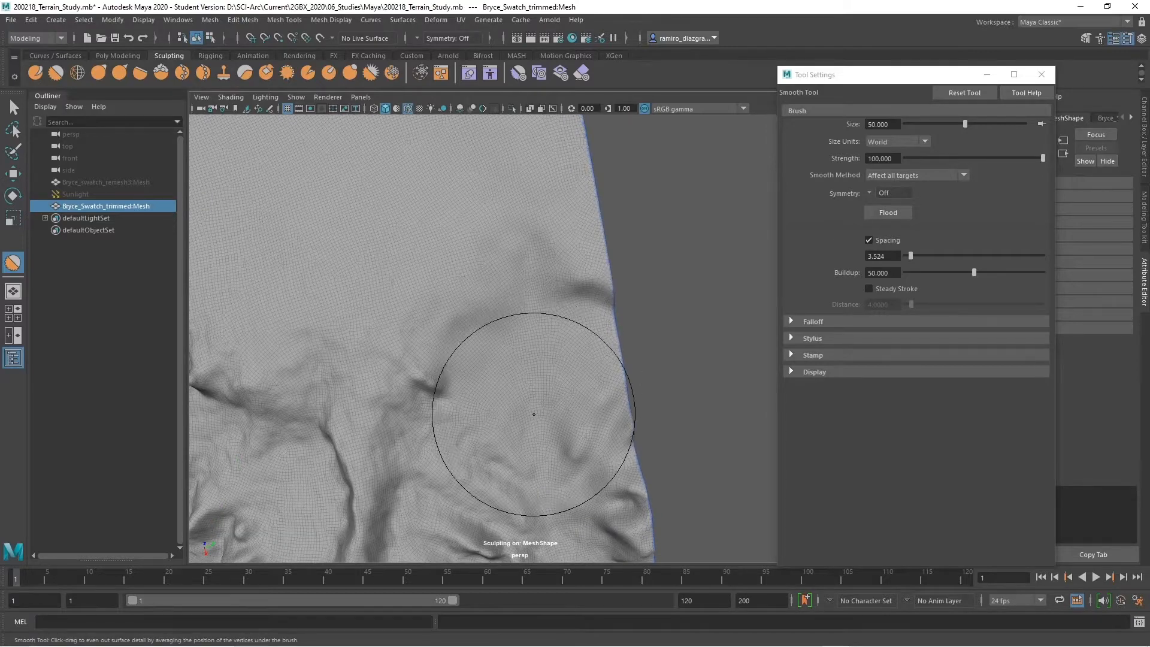
alt+drag(533, 413, 531, 401)
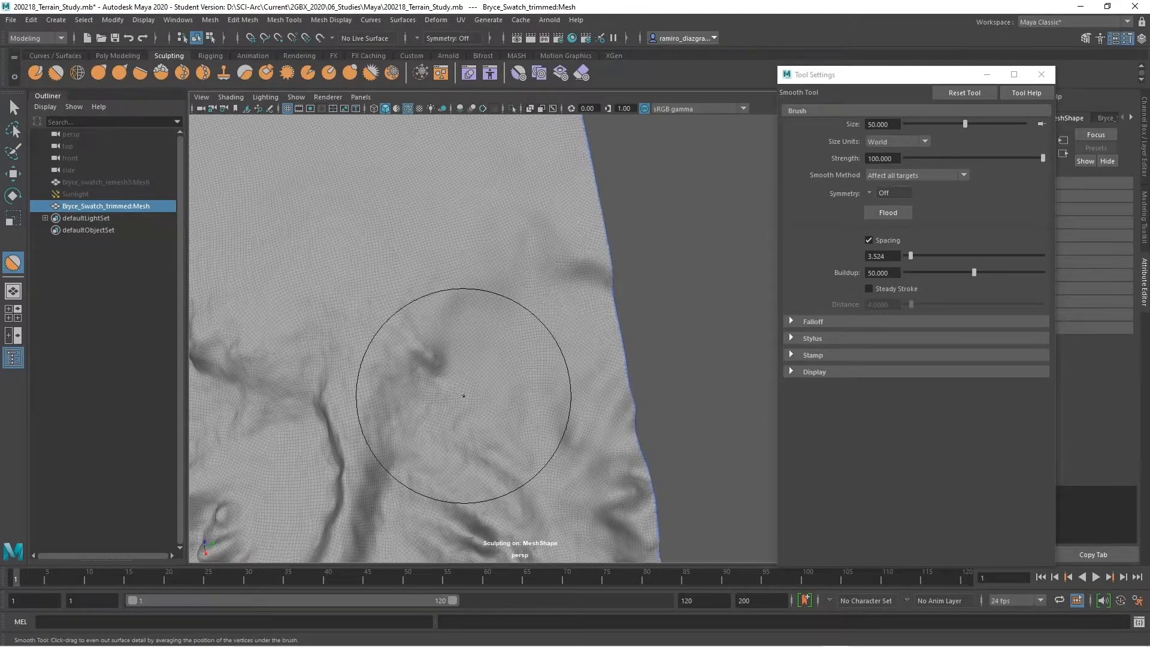
alt+right_drag(454, 411, 529, 364)
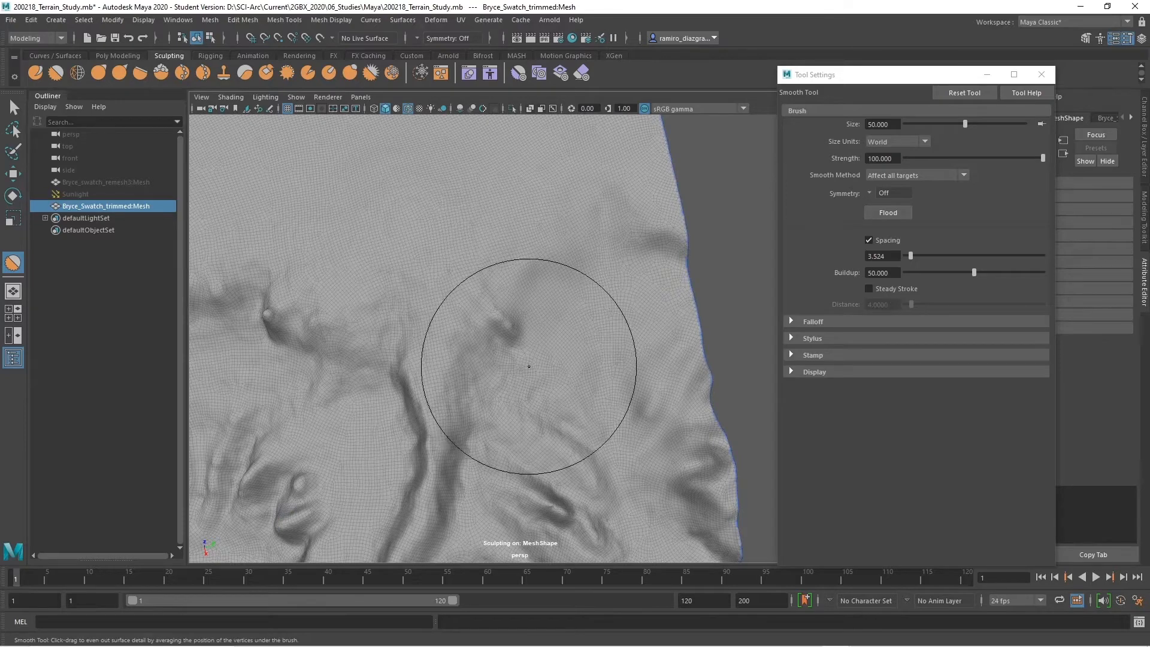
alt+drag(526, 380, 505, 369)
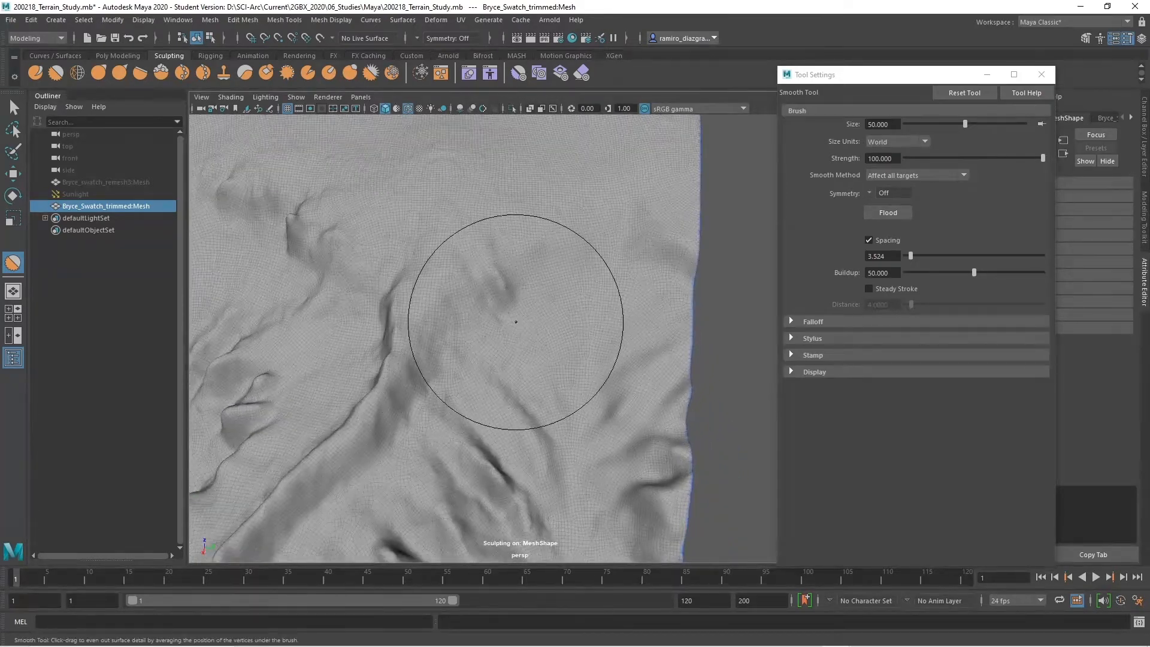
click(884, 158)
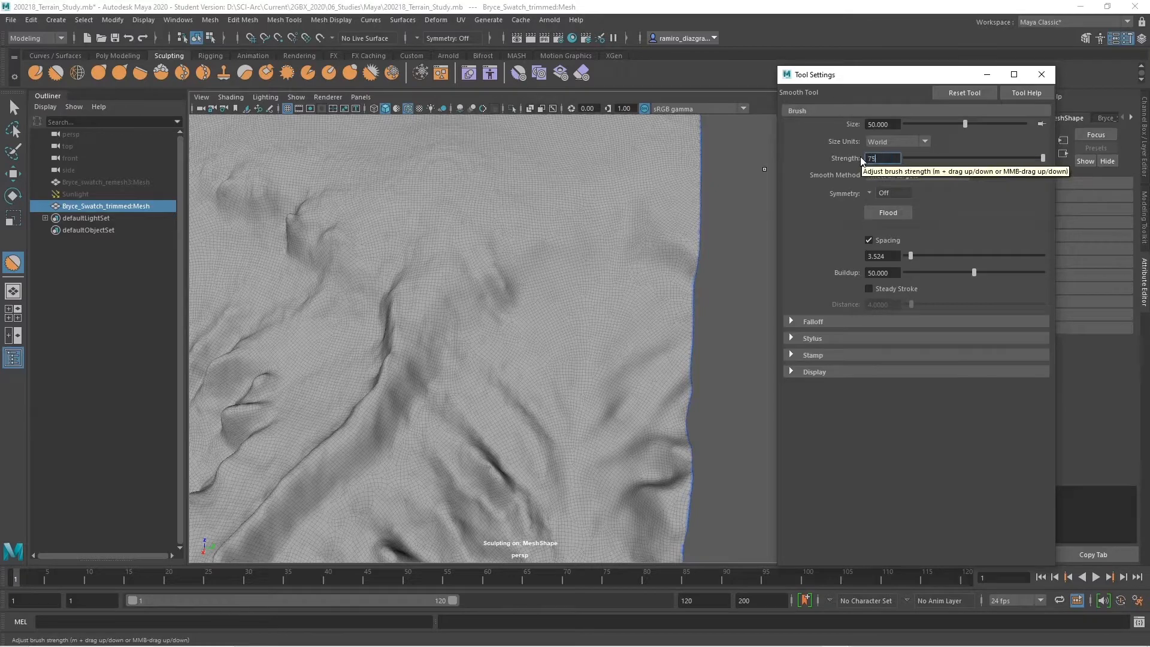
key(Return)
Try smoothing the terrain at the head of the central ridge, including with a buildup of 16.3, and undo the strokes.
alt+drag(552, 282, 595, 340)
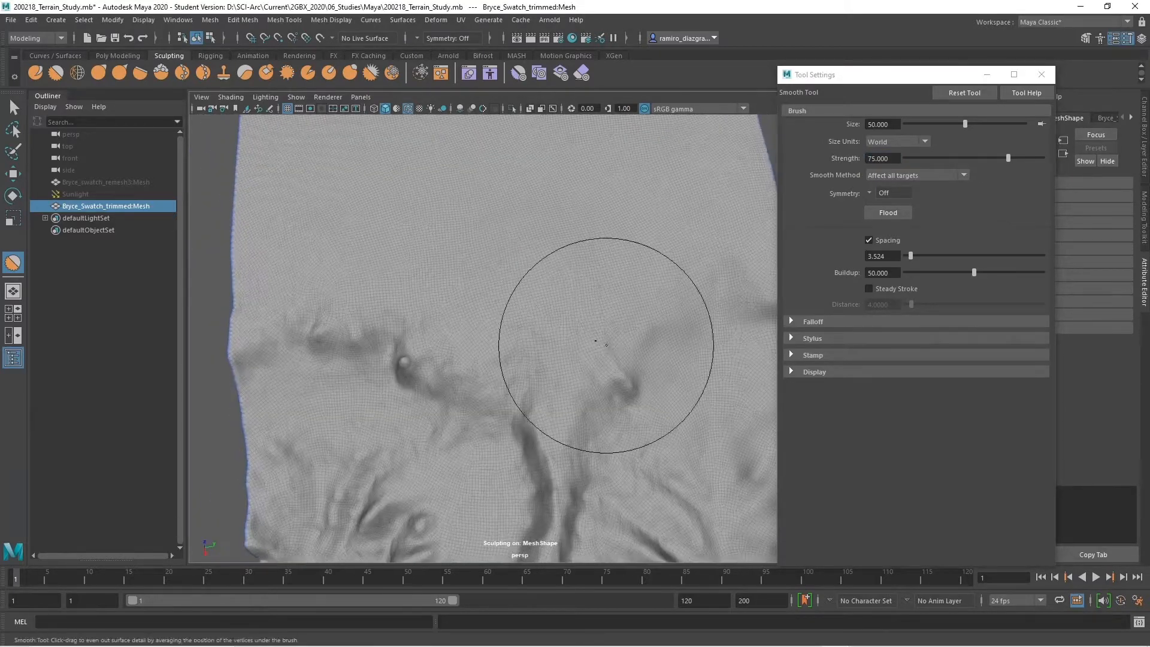
key(ctrl+z)
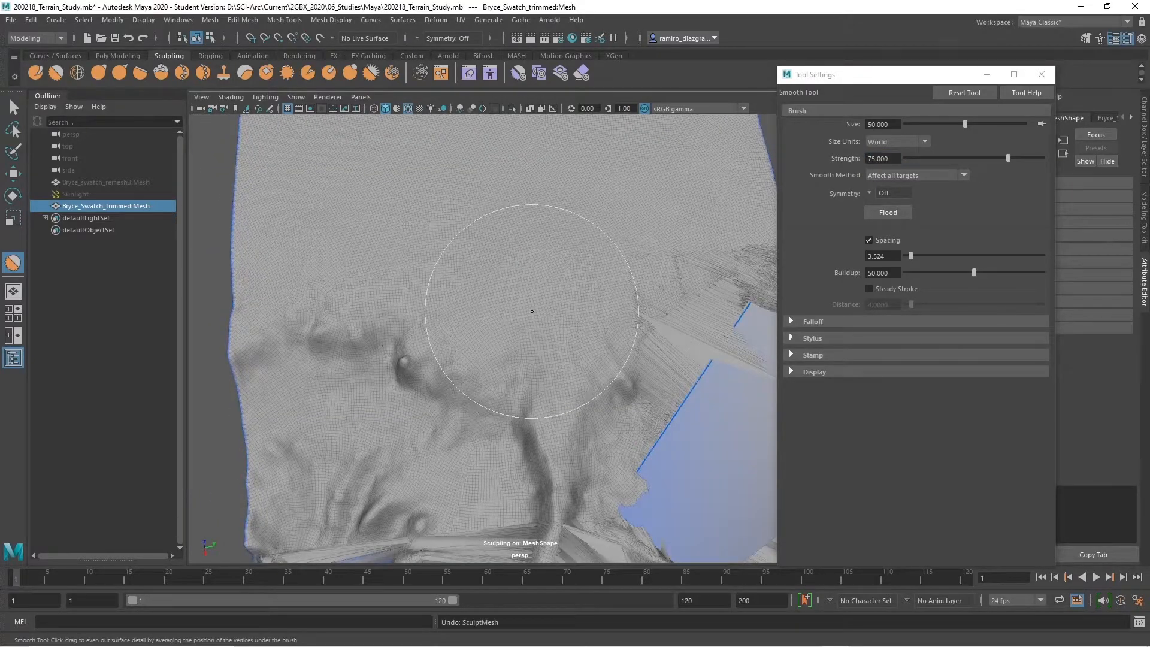
mouse_move(552, 309)
mouse_down()
mouse_move(563, 308)
mouse_move(504, 309)
mouse_move(532, 308)
mouse_move(544, 331)
mouse_move(579, 333)
mouse_move(509, 342)
mouse_move(517, 354)
mouse_up()
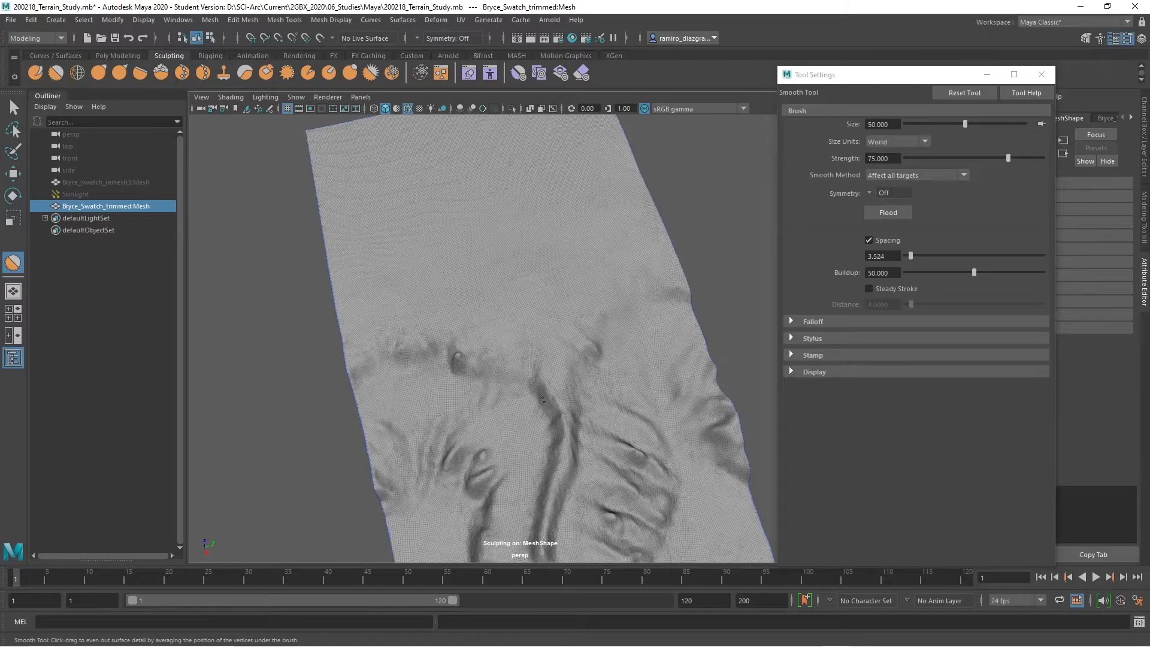
drag(470, 270, 514, 287)
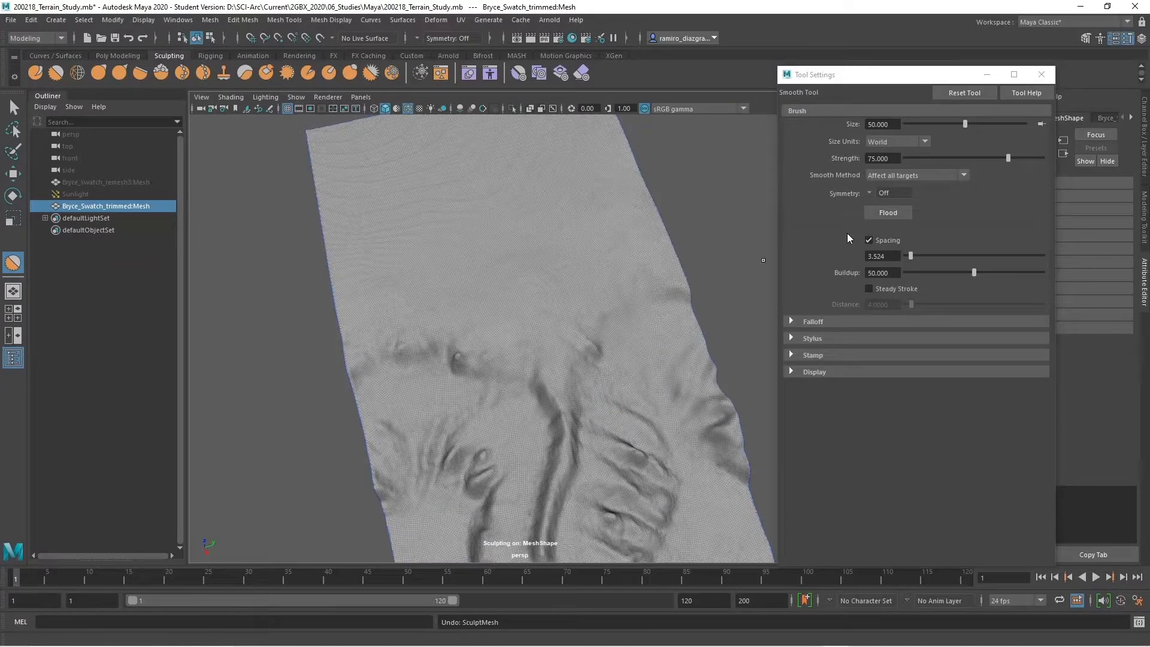
click(927, 271)
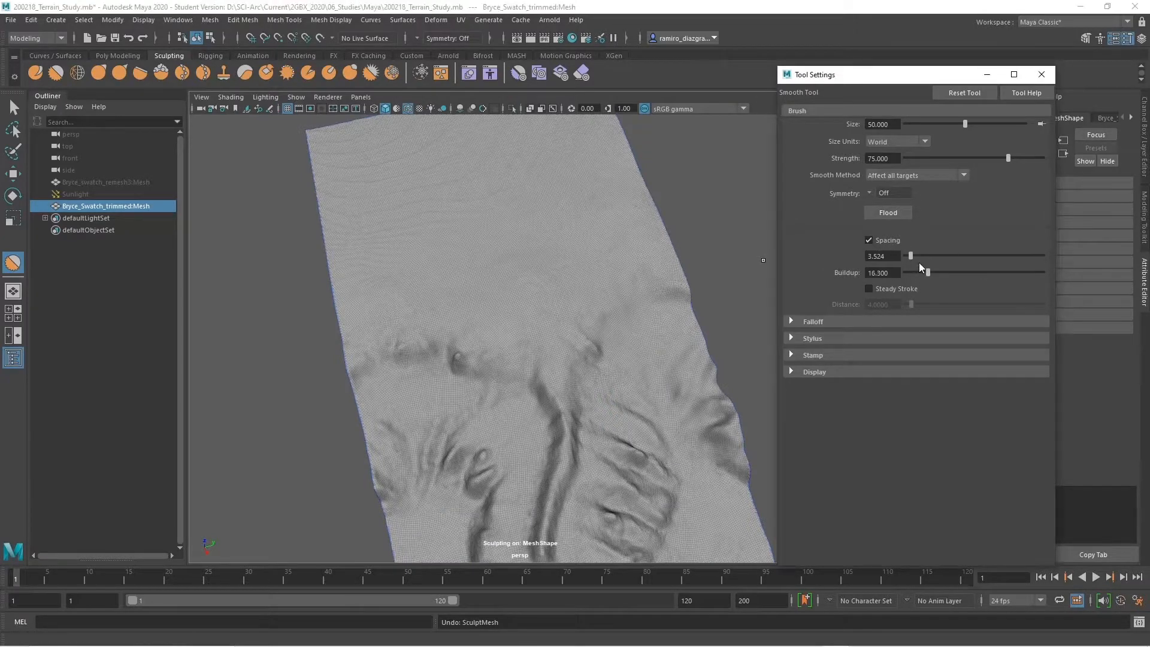
drag(544, 345, 536, 336)
Set the brush buildup to about 51.1 and spacing to about 28.2, then test a smoothing stroke and undo it.
click(938, 272)
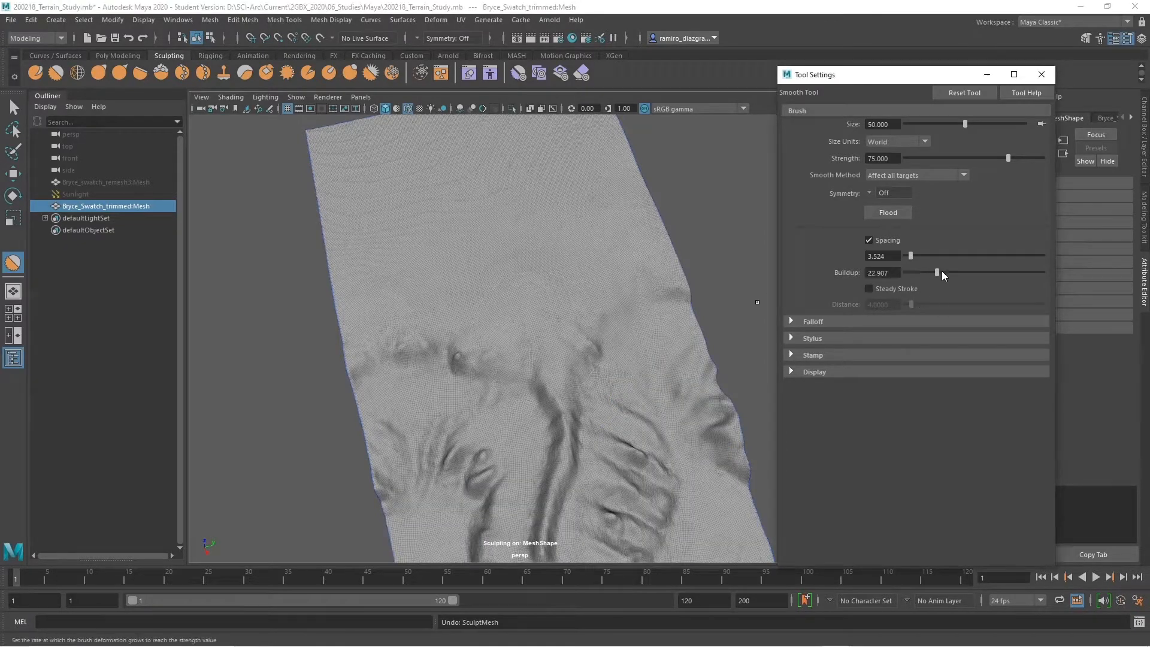
drag(973, 271, 943, 256)
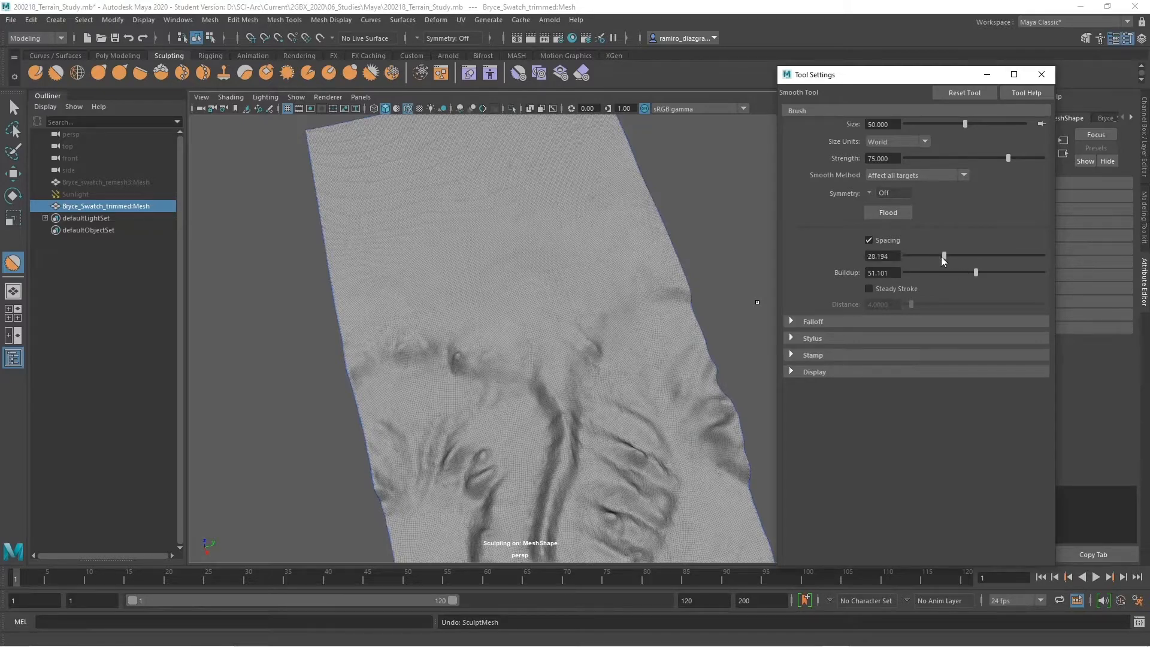
drag(578, 321, 519, 340)
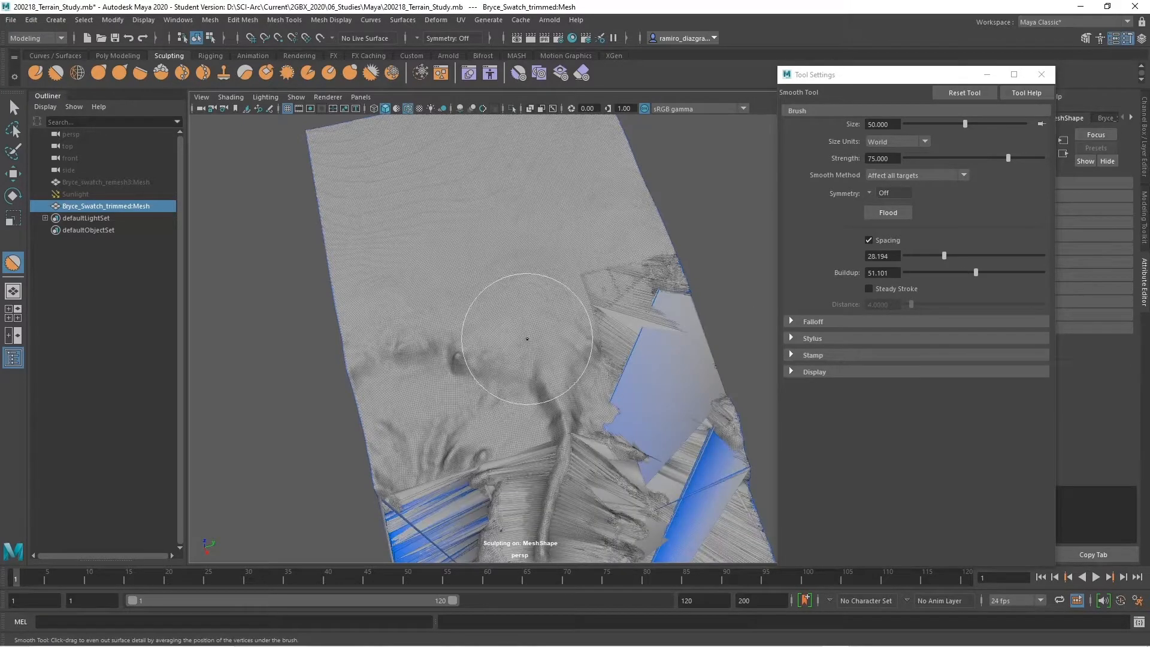
key(ctrl+z)
Set the Smooth Tool's brush size to 25.
click(867, 124)
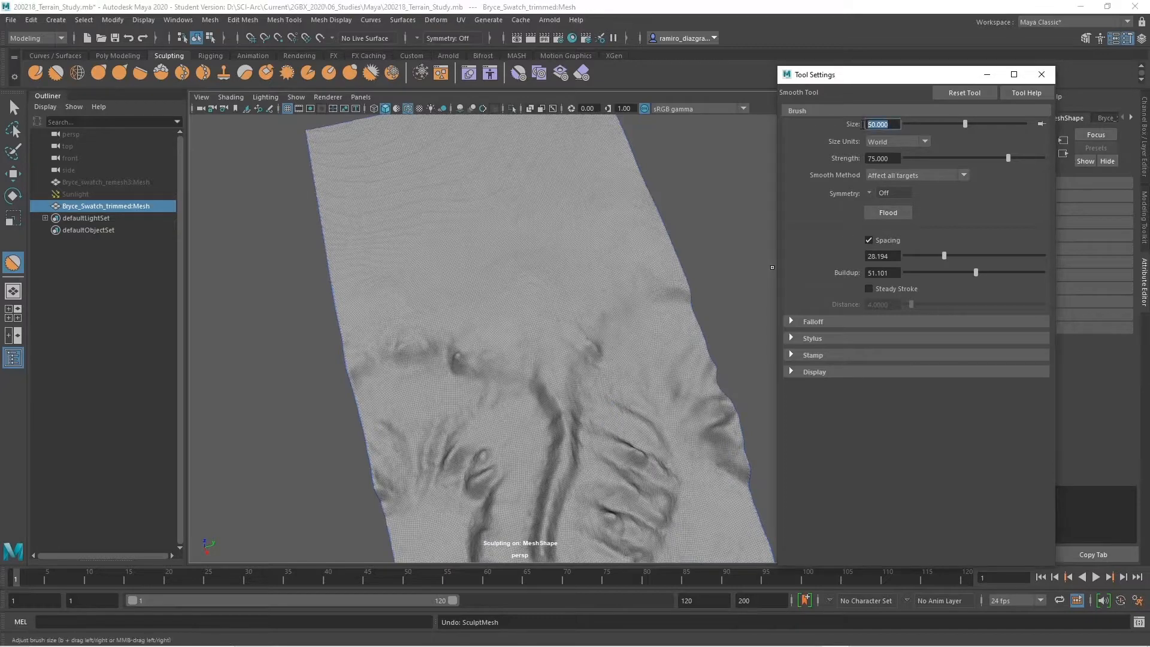
text(25)
key(Return)
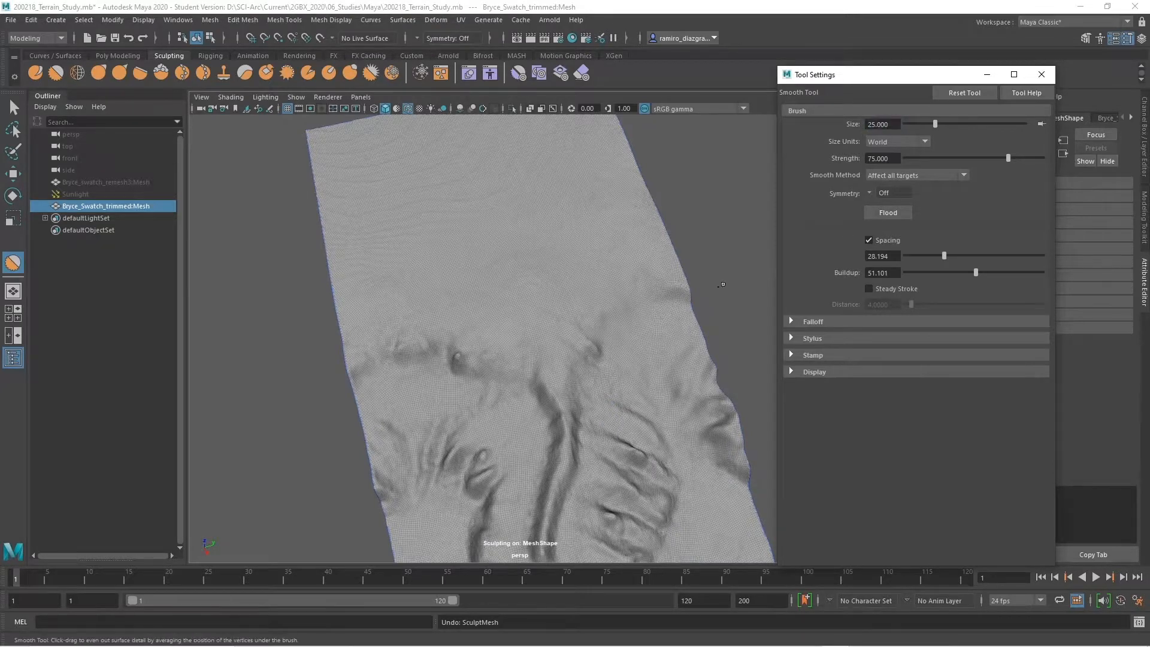
Try a smoothing stroke at the head of the central ridge with the size 25 brush and undo it.
drag(554, 354, 547, 295)
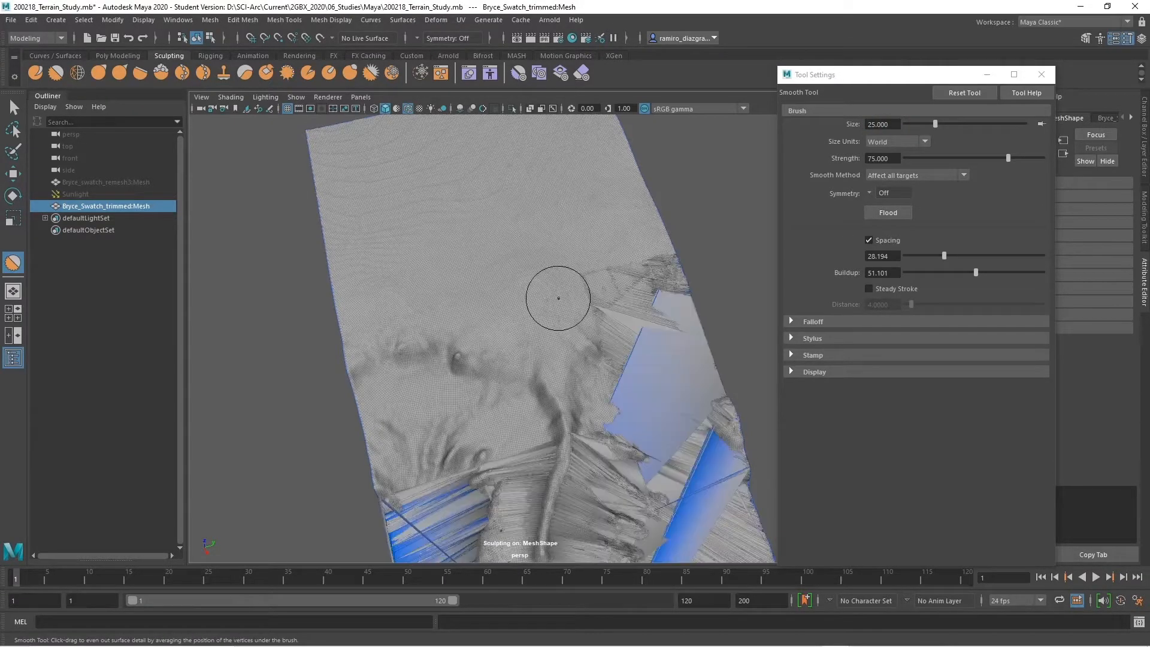
key(ctrl+z)
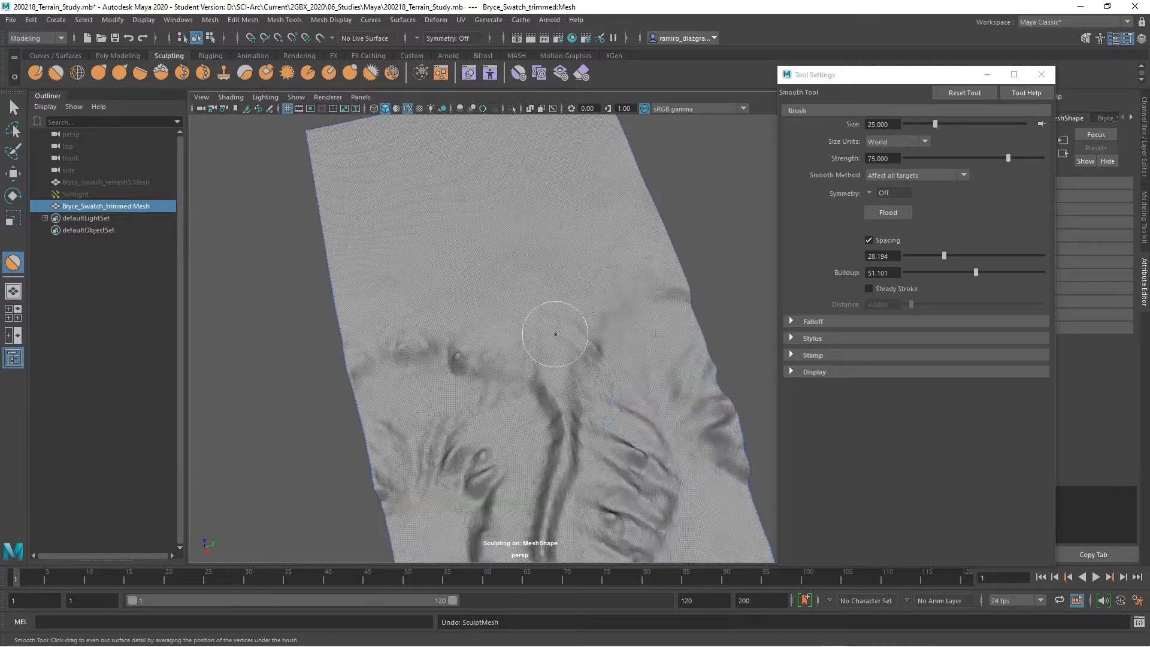
alt+right_drag(522, 322, 611, 401)
mouse_move(611, 401)
alt+mouse_down()
mouse_move(563, 400)
mouse_move(513, 380)
alt+mouse_up()
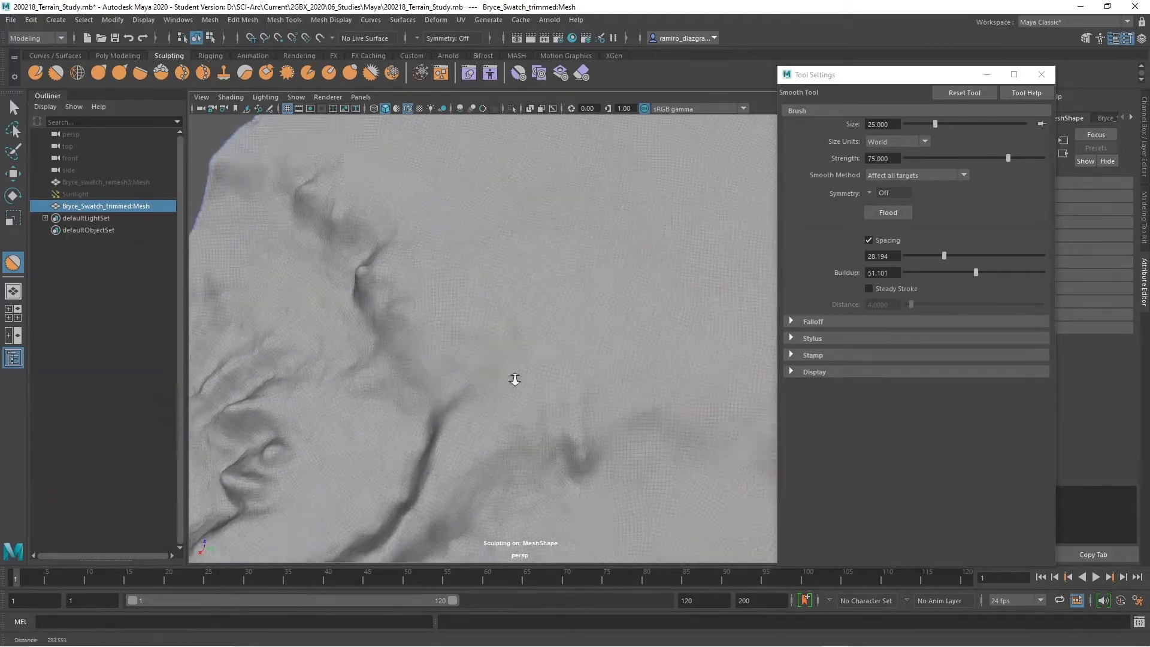
Try a smoothing stroke across the gentle terrain beyond the head of the central ridge and undo it.
alt+right_drag(513, 380, 538, 392)
mouse_move(584, 262)
mouse_down()
mouse_move(534, 273)
mouse_move(580, 333)
mouse_move(543, 364)
mouse_move(620, 342)
mouse_move(542, 356)
mouse_up()
key(ctrl+z)
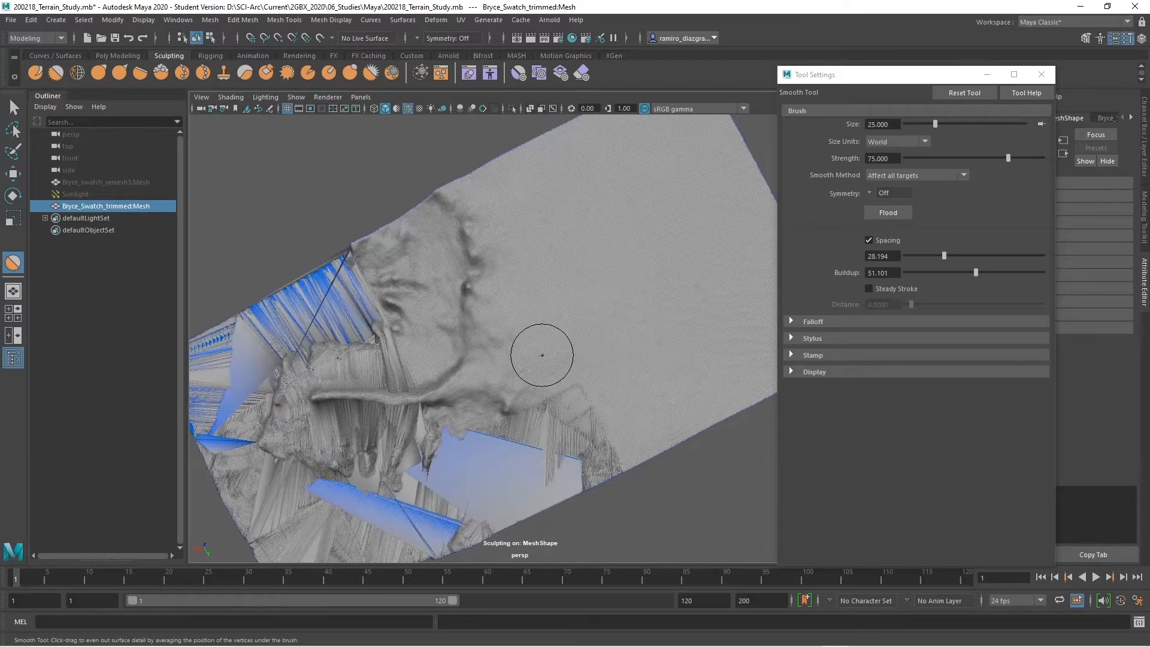
key(ctrl+z)
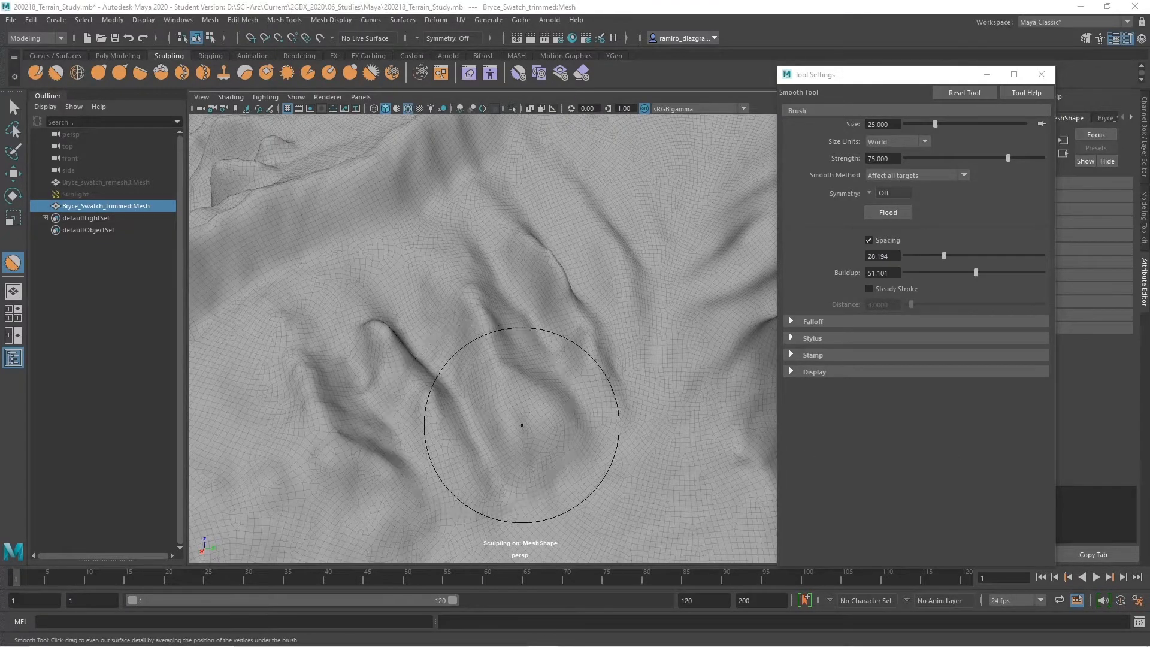
Smooth the folds on the slope between the central ridge and the nearby terrain border.
alt+right_drag(521, 425, 483, 395)
alt+drag(483, 396, 487, 393)
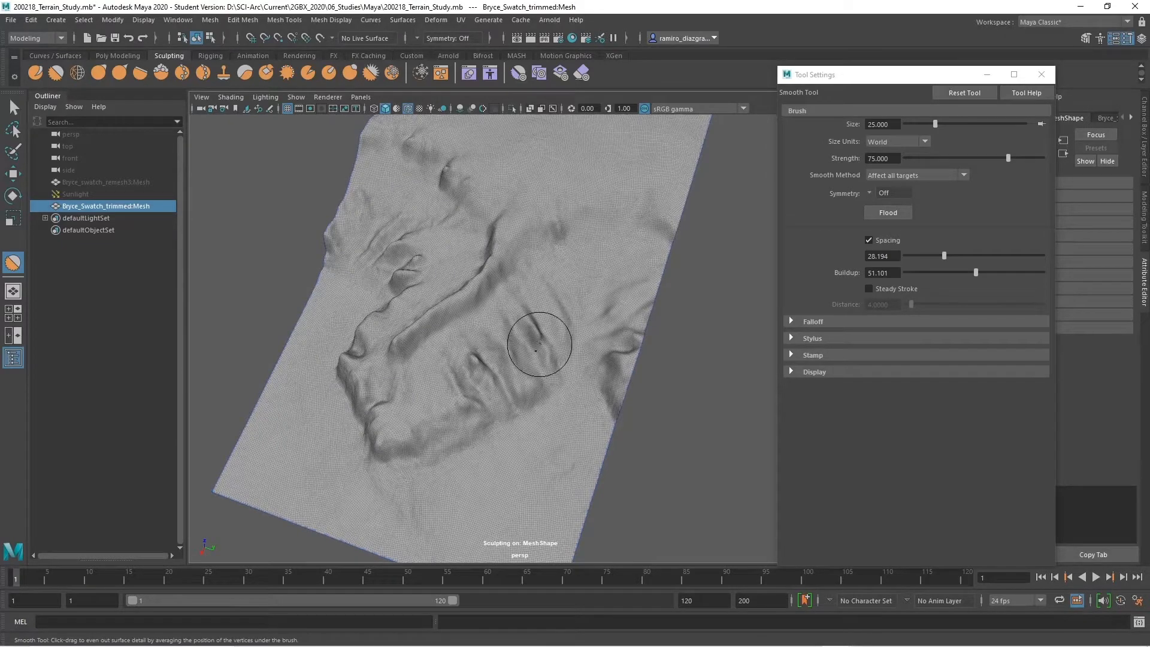
alt+drag(489, 405, 570, 321)
alt+middle_drag(569, 321, 442, 362)
alt+right_drag(396, 315, 492, 421)
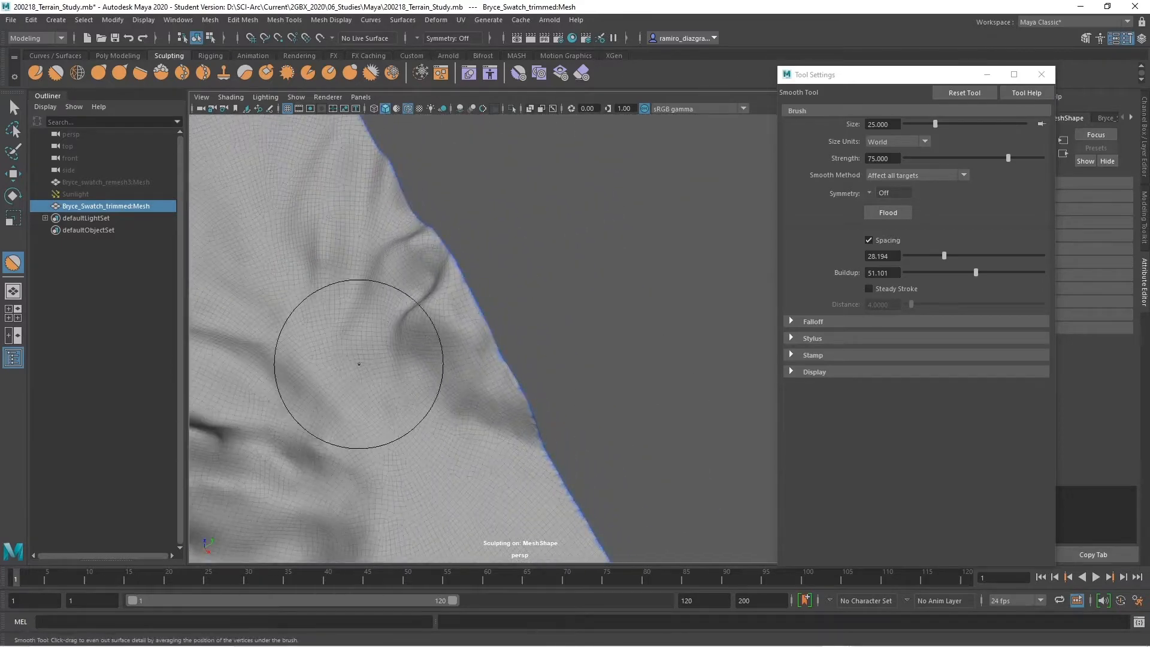
alt+middle_drag(360, 361, 467, 343)
alt+drag(468, 344, 367, 357)
alt+right_drag(367, 357, 385, 352)
alt+middle_drag(278, 348, 511, 357)
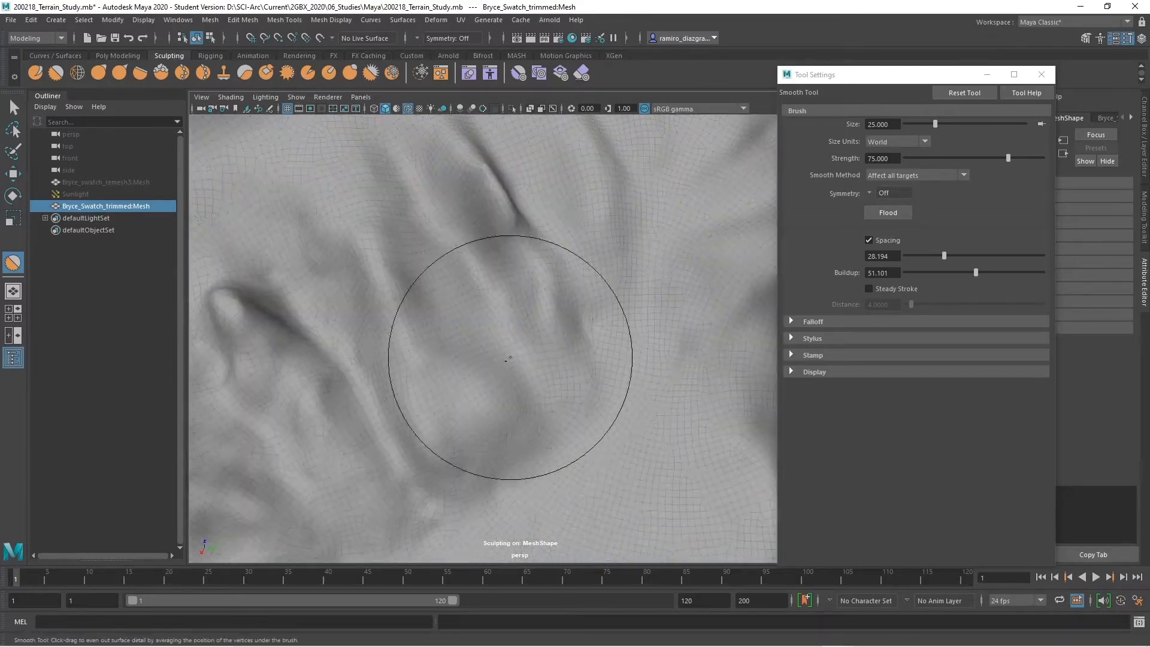
Smooth the lower ends of the finger-like ridges along the foot of the slope.
alt+drag(511, 357, 363, 314)
mouse_move(369, 359)
alt+middle_down()
mouse_move(457, 349)
mouse_move(537, 318)
alt+middle_up()
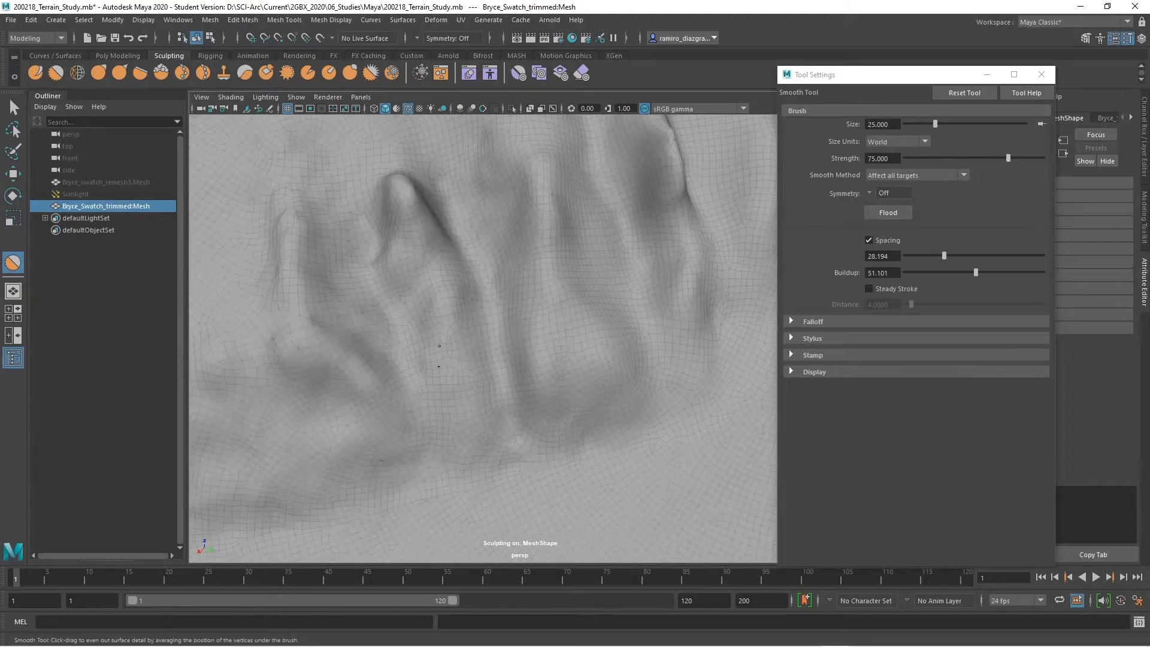
alt+middle_drag(441, 304, 542, 316)
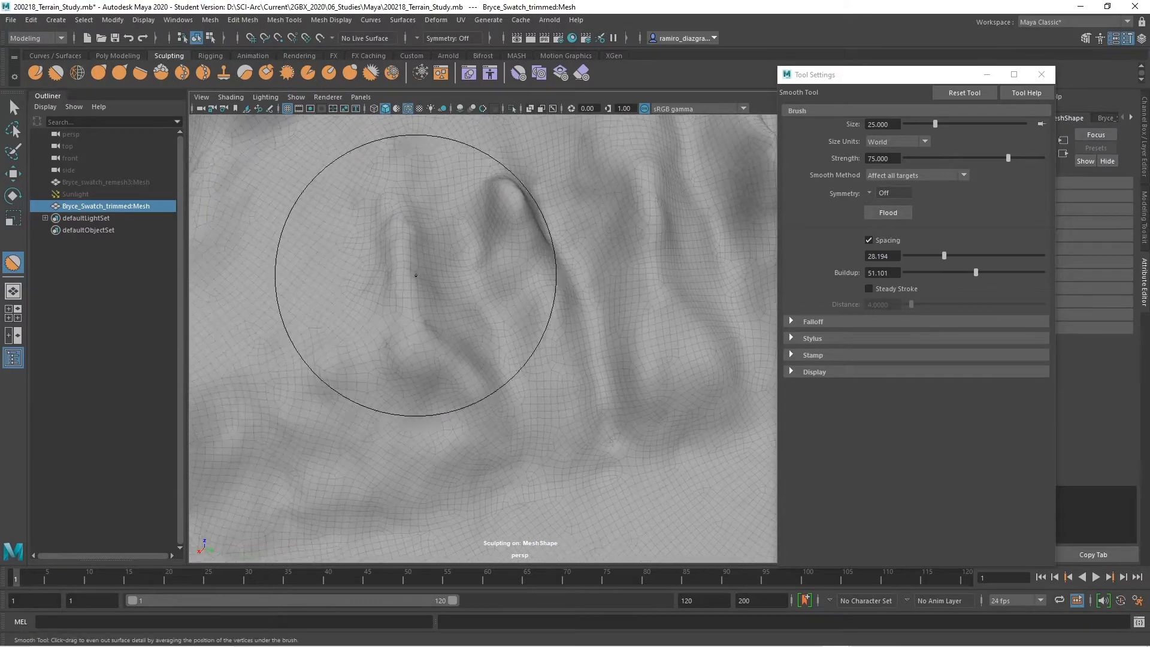
alt+middle_drag(357, 363, 458, 301)
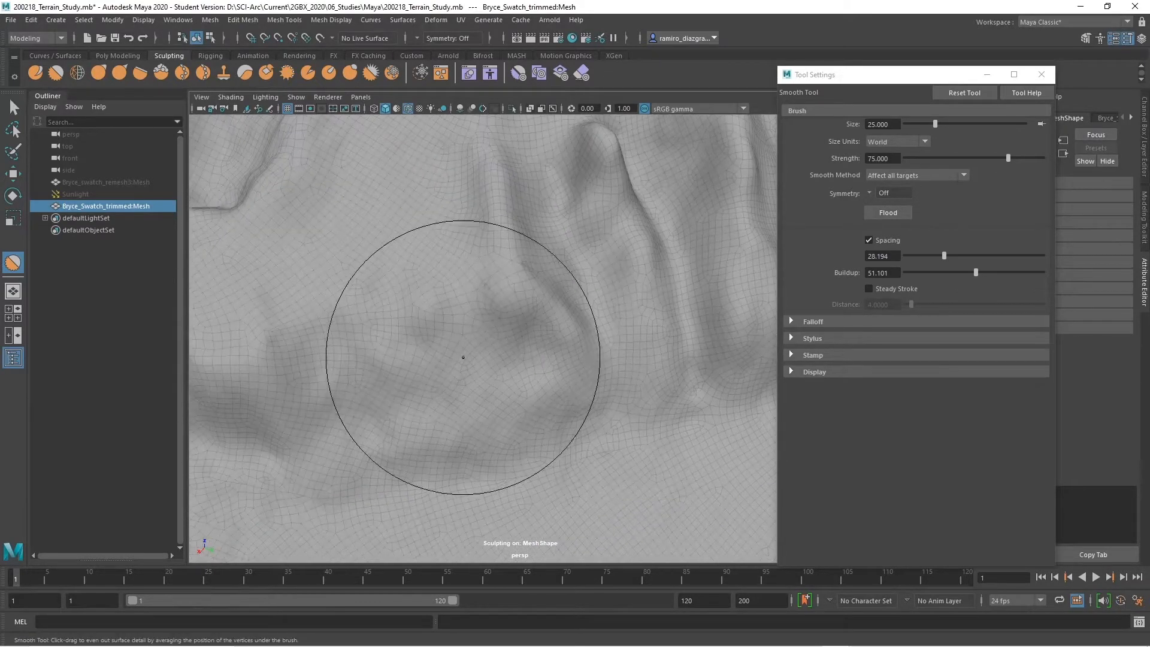
alt+middle_drag(383, 377, 477, 333)
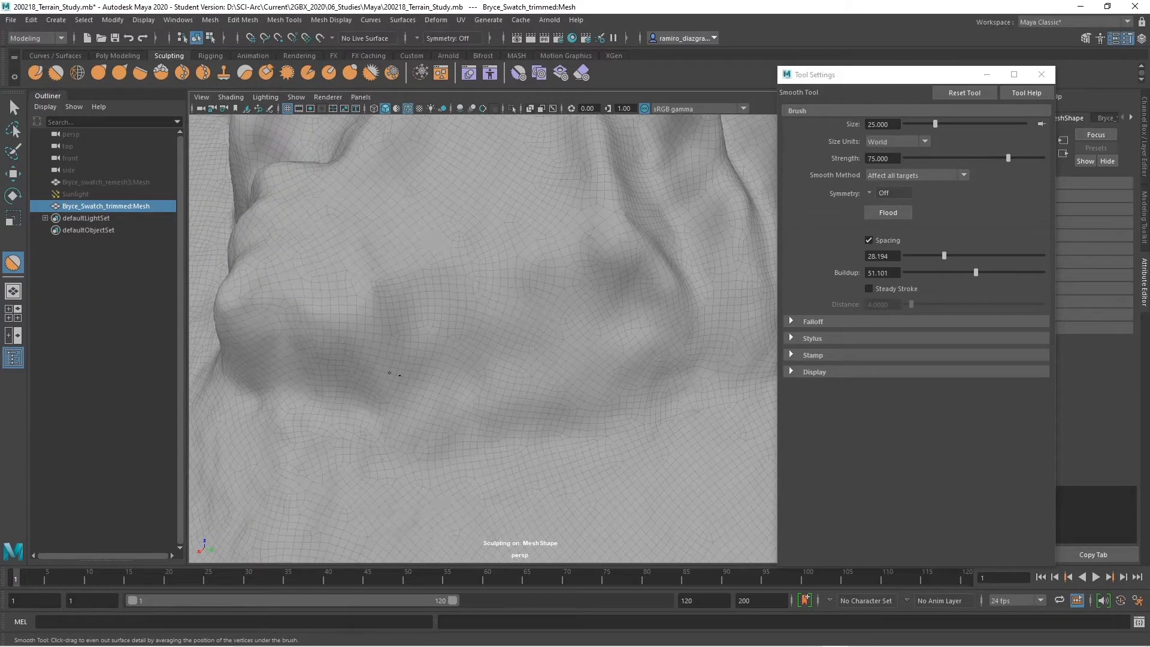
Smooth the base of the plateau's front slope where it meets the plain, and lower the brush strength to 50.
alt+right_drag(560, 375, 441, 372)
alt+drag(441, 372, 486, 380)
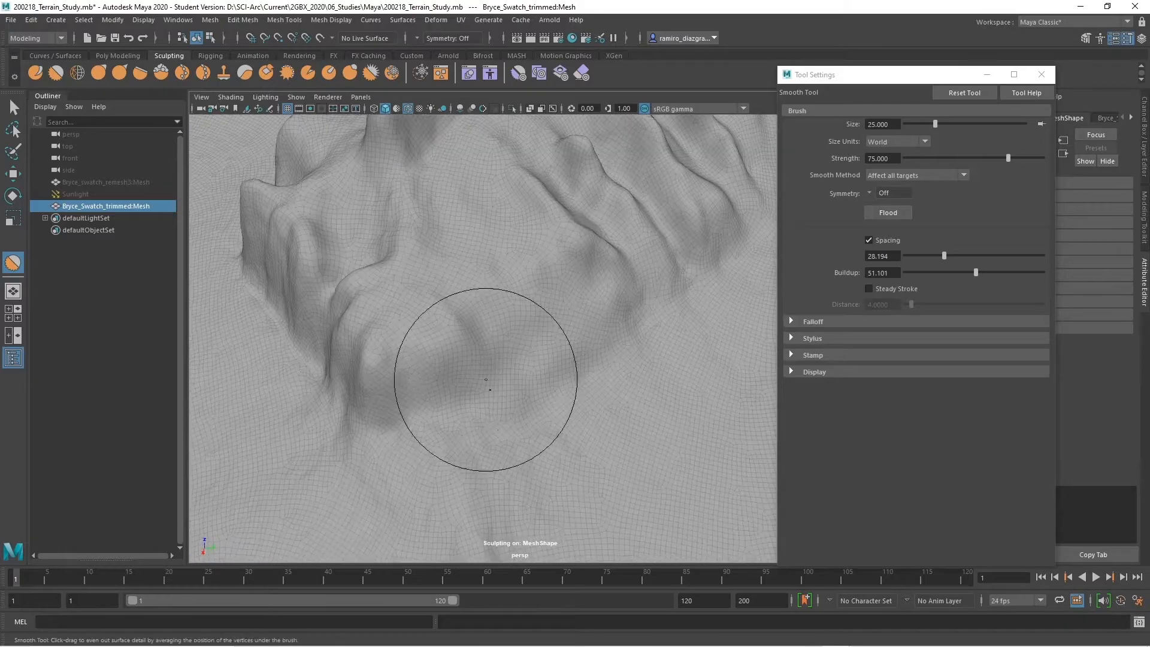
alt+middle_drag(461, 437, 477, 375)
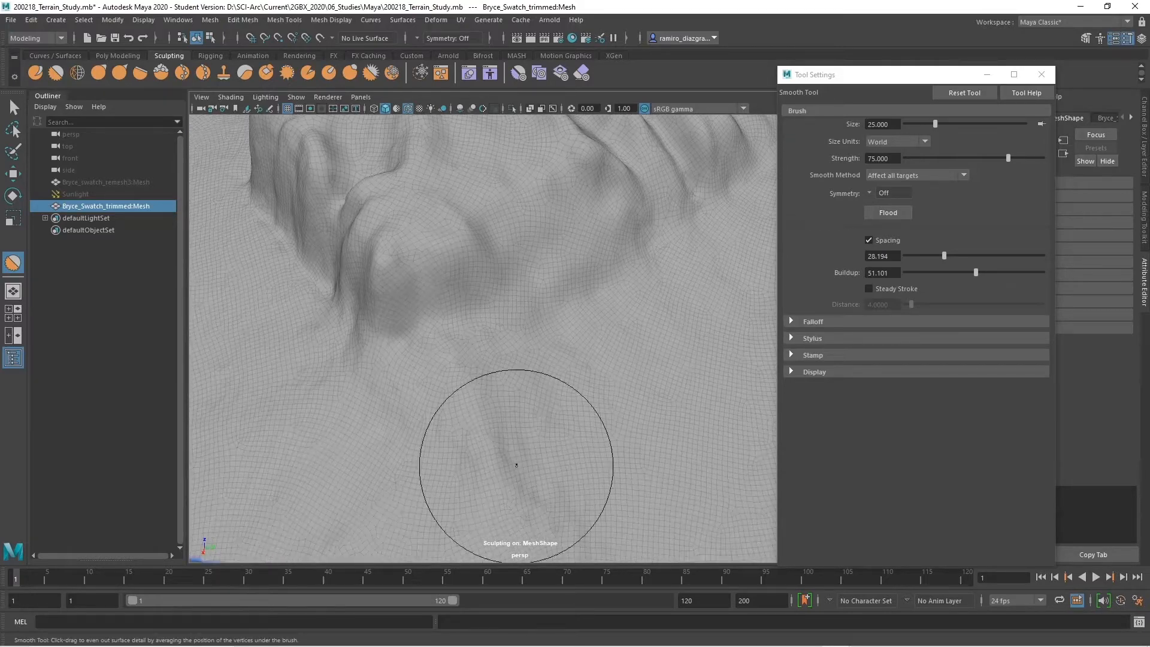
mouse_move(407, 401)
alt+mouse_down()
mouse_move(506, 393)
mouse_move(488, 373)
mouse_move(416, 380)
alt+mouse_up()
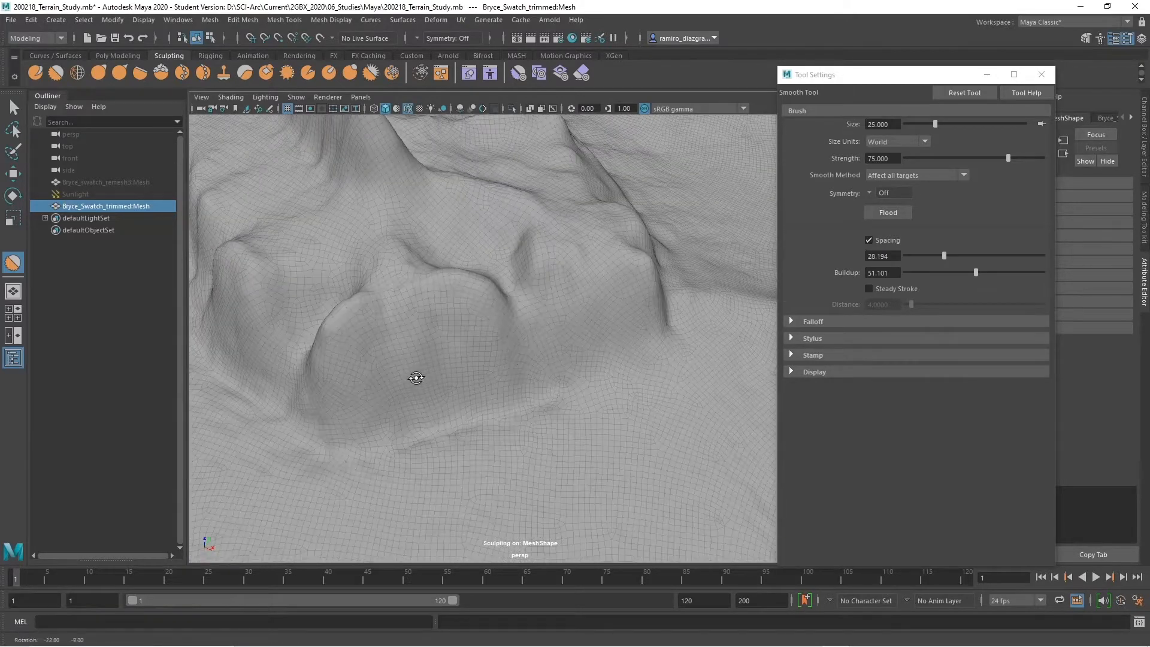
alt+drag(537, 372, 502, 425)
mouse_move(411, 244)
alt+mouse_down()
mouse_move(551, 367)
mouse_move(483, 341)
mouse_move(428, 345)
alt+mouse_up()
scroll(429, 345, up, 3)
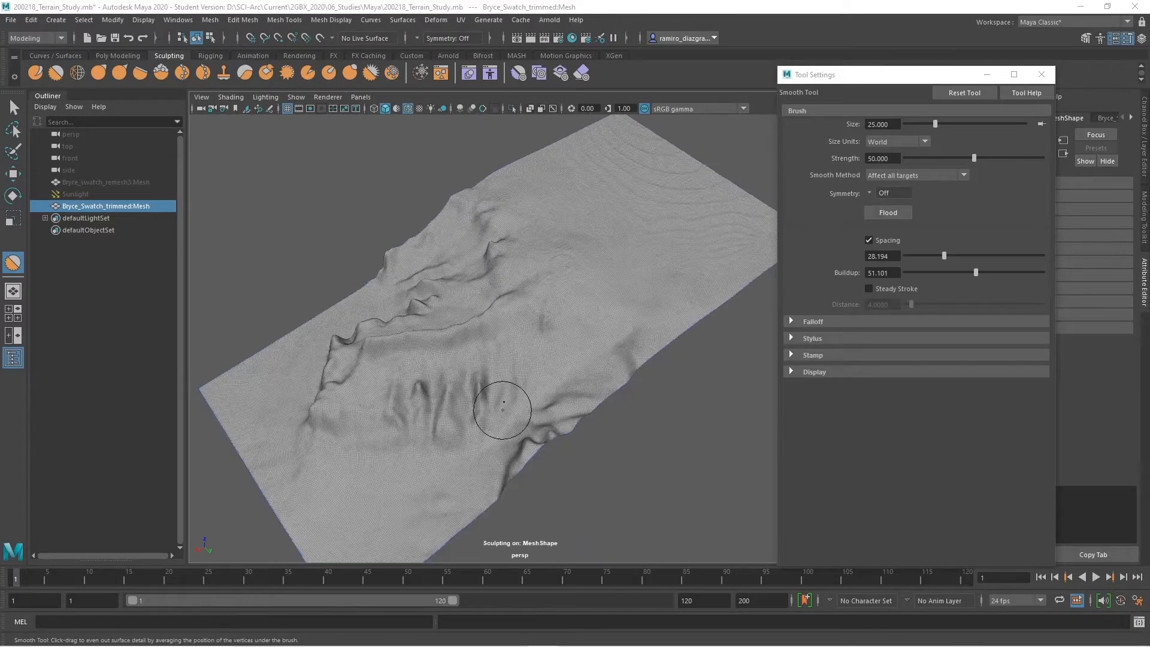
Try a smoothing stroke at strength 50 on the flat terrain above the central ridge and undo it.
mouse_move(503, 409)
alt+mouse_down()
mouse_move(480, 351)
mouse_move(555, 377)
mouse_move(585, 353)
mouse_move(585, 378)
mouse_move(557, 406)
alt+mouse_up()
mouse_move(576, 305)
alt+mouse_down()
mouse_move(521, 334)
mouse_move(505, 323)
alt+mouse_up()
mouse_move(486, 374)
alt+mouse_down()
mouse_move(506, 341)
mouse_move(519, 361)
alt+mouse_up()
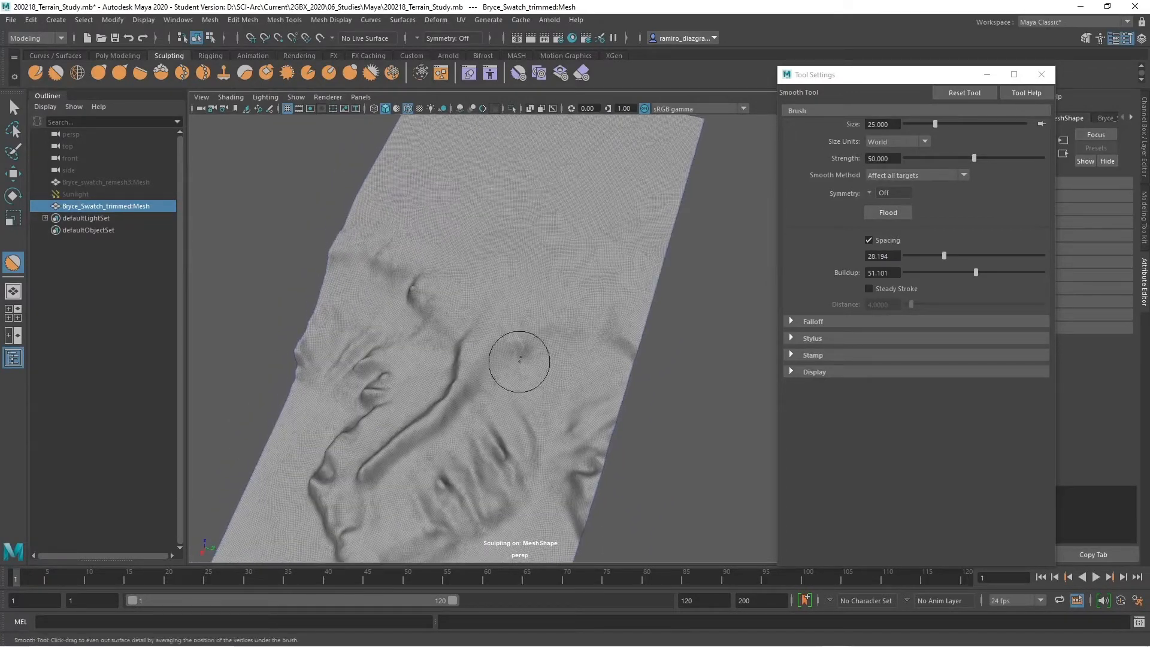
mouse_move(521, 286)
mouse_down()
mouse_move(489, 319)
mouse_move(517, 335)
mouse_move(488, 258)
mouse_up()
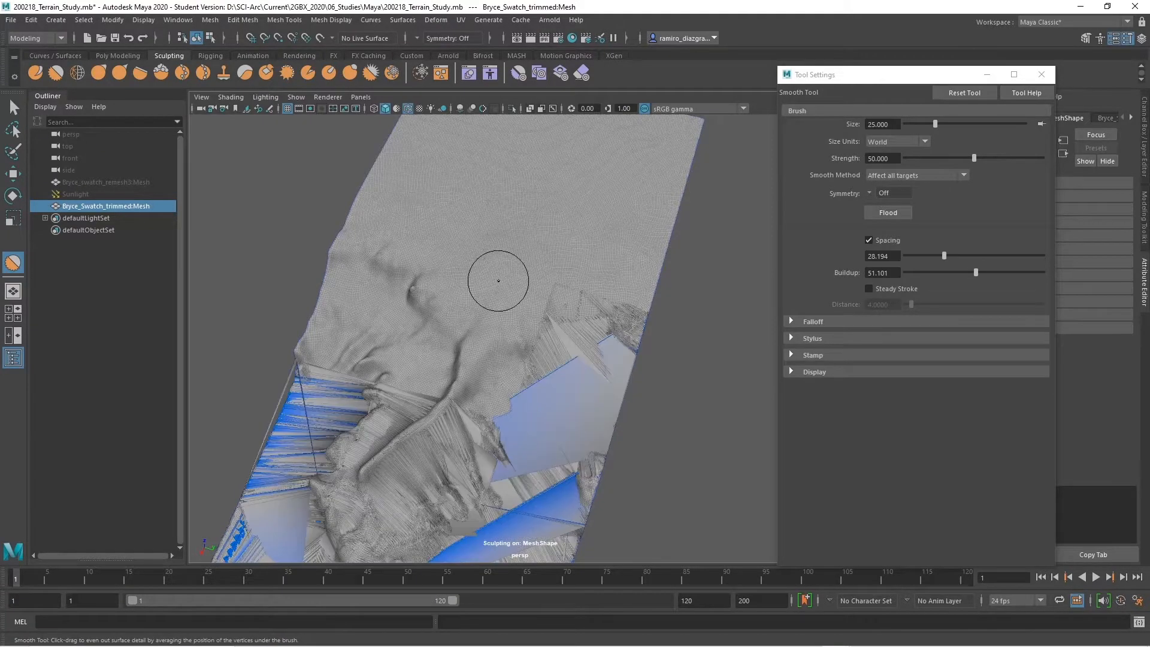
key(ctrl+z)
Try smoothing the ground just beyond the head of the central ridge again and undo the stroke.
alt+right_drag(579, 397, 516, 402)
alt+middle_drag(515, 402, 559, 318)
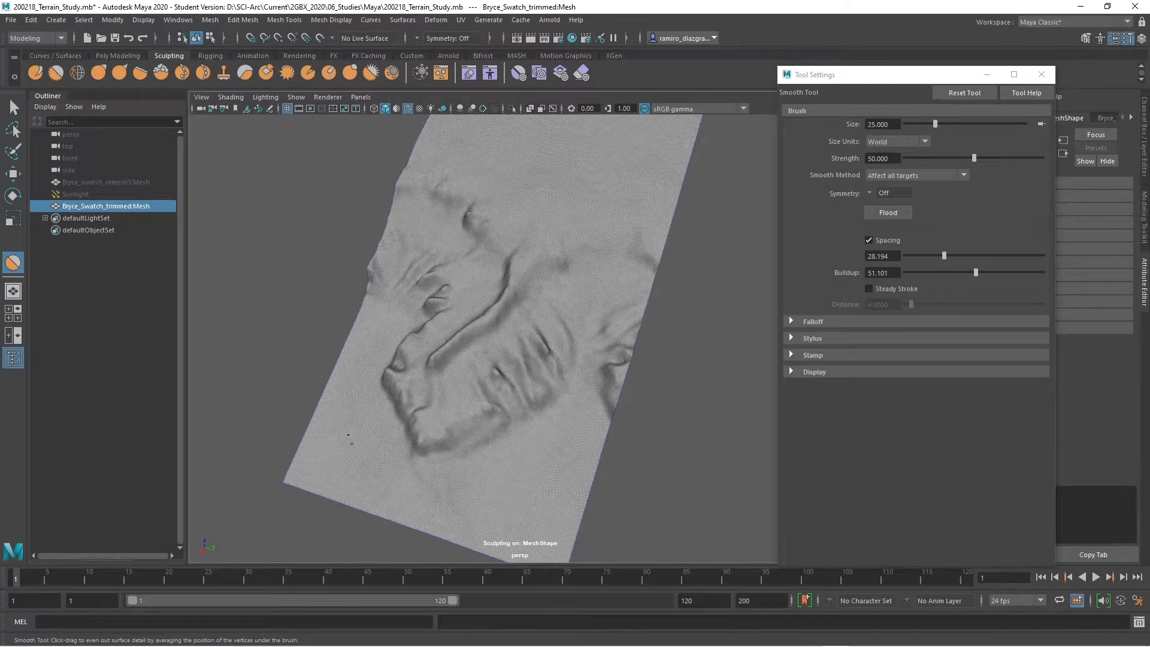
alt+middle_drag(553, 254, 519, 386)
alt+right_drag(520, 386, 545, 390)
mouse_move(545, 389)
alt+mouse_down()
mouse_move(512, 315)
mouse_move(543, 292)
alt+mouse_up()
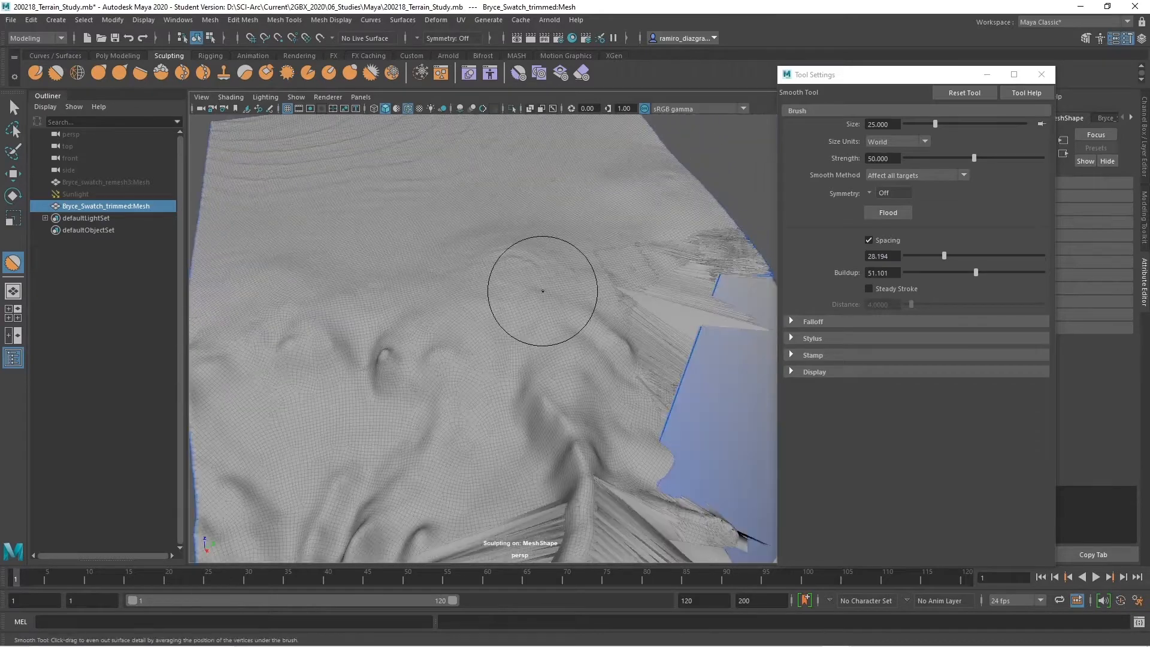
key(ctrl+z)
Examine the terrain's central ridge and side folds from several angles and distances.
alt+right_drag(609, 372, 542, 357)
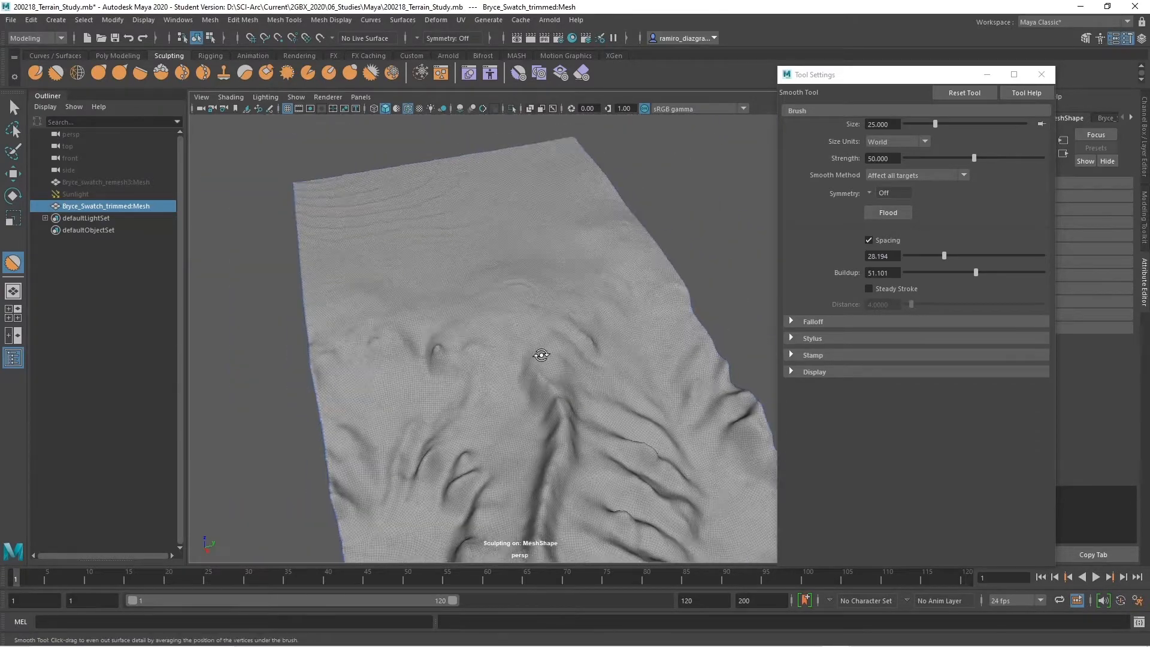
alt+drag(541, 357, 473, 315)
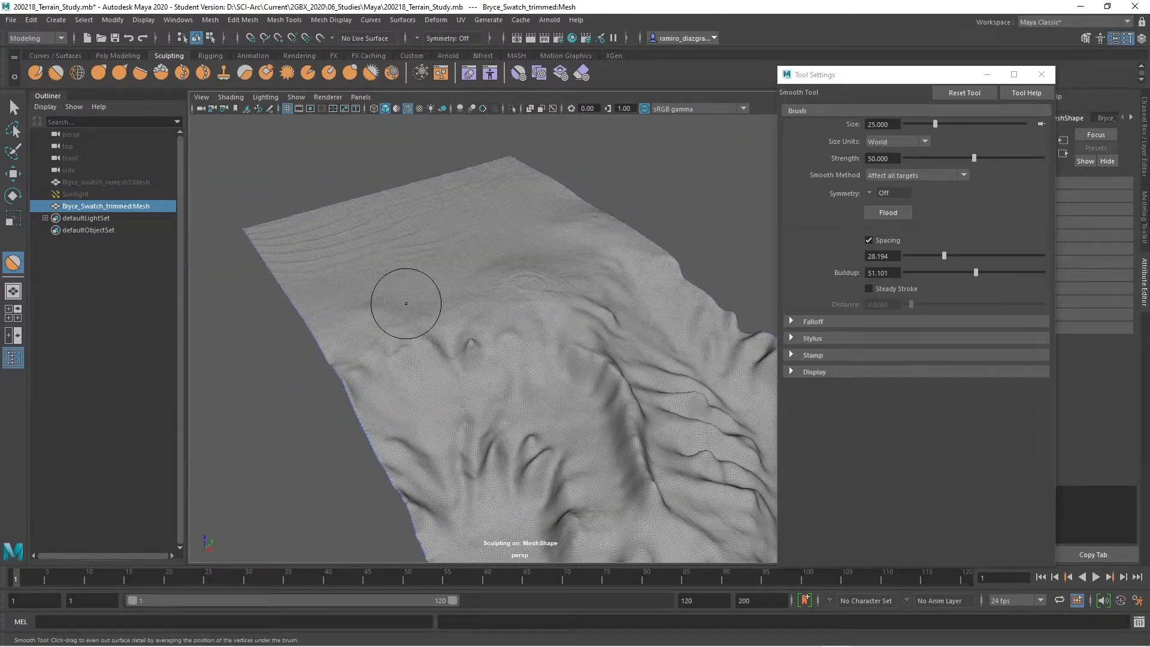
alt+right_drag(437, 403, 477, 369)
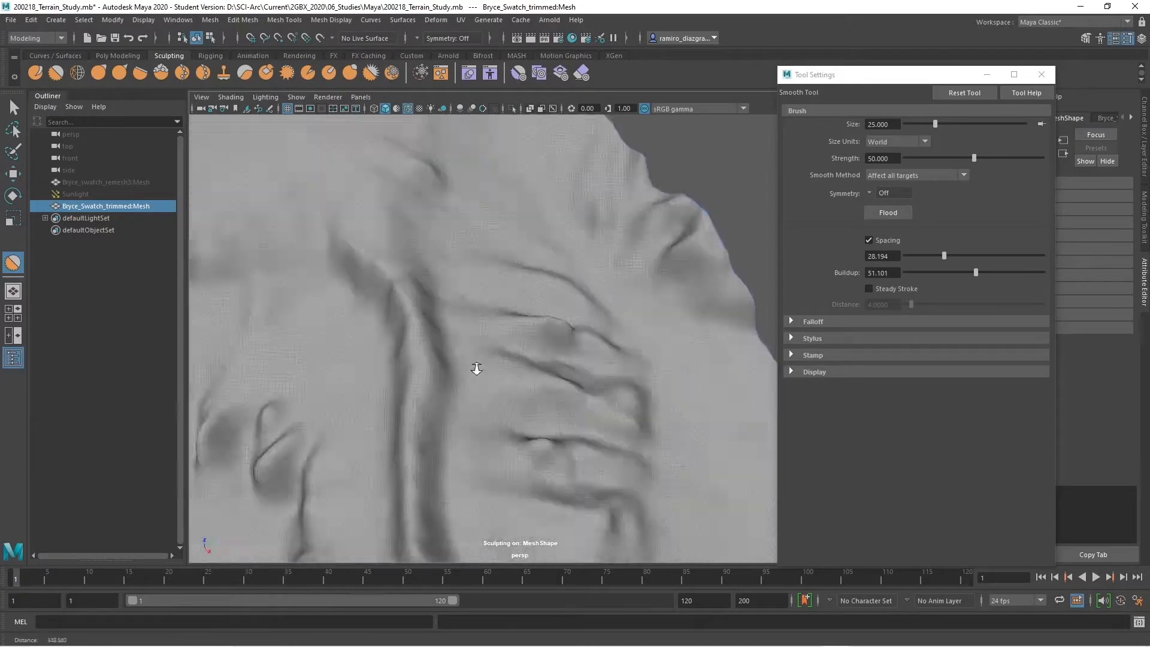
alt+drag(477, 368, 475, 377)
alt+middle_drag(475, 378, 472, 354)
alt+drag(455, 379, 501, 389)
scroll(502, 380, down, 3)
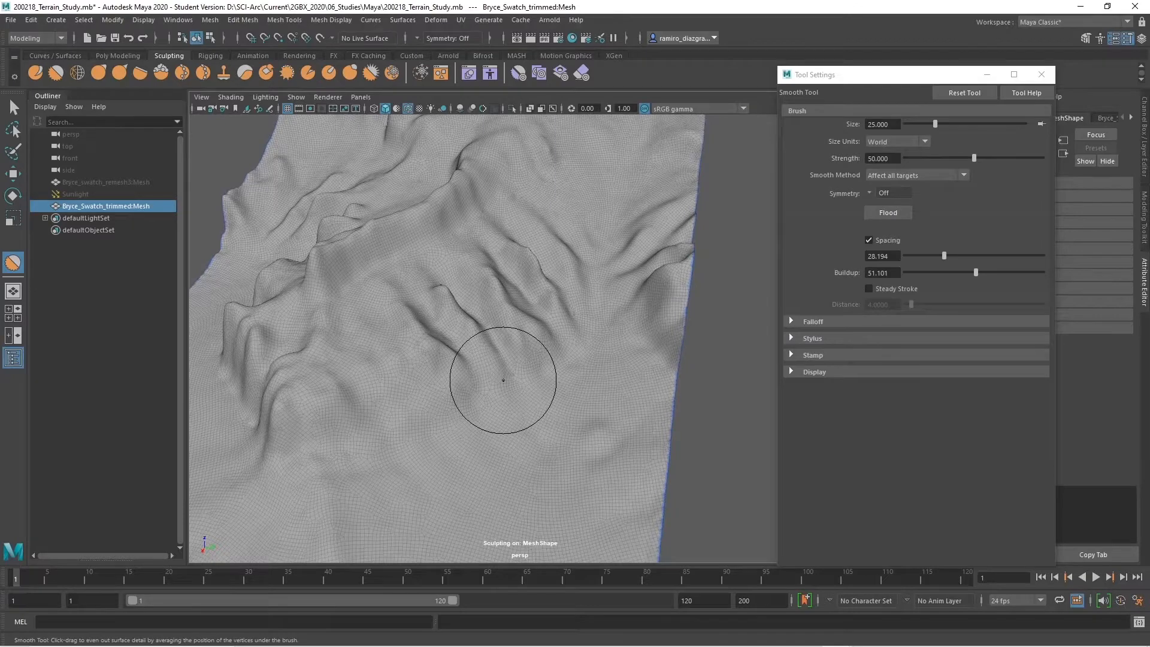
mouse_move(551, 329)
alt+mouse_down()
mouse_move(563, 367)
mouse_move(528, 420)
mouse_move(547, 403)
mouse_move(543, 392)
mouse_move(516, 408)
alt+mouse_up()
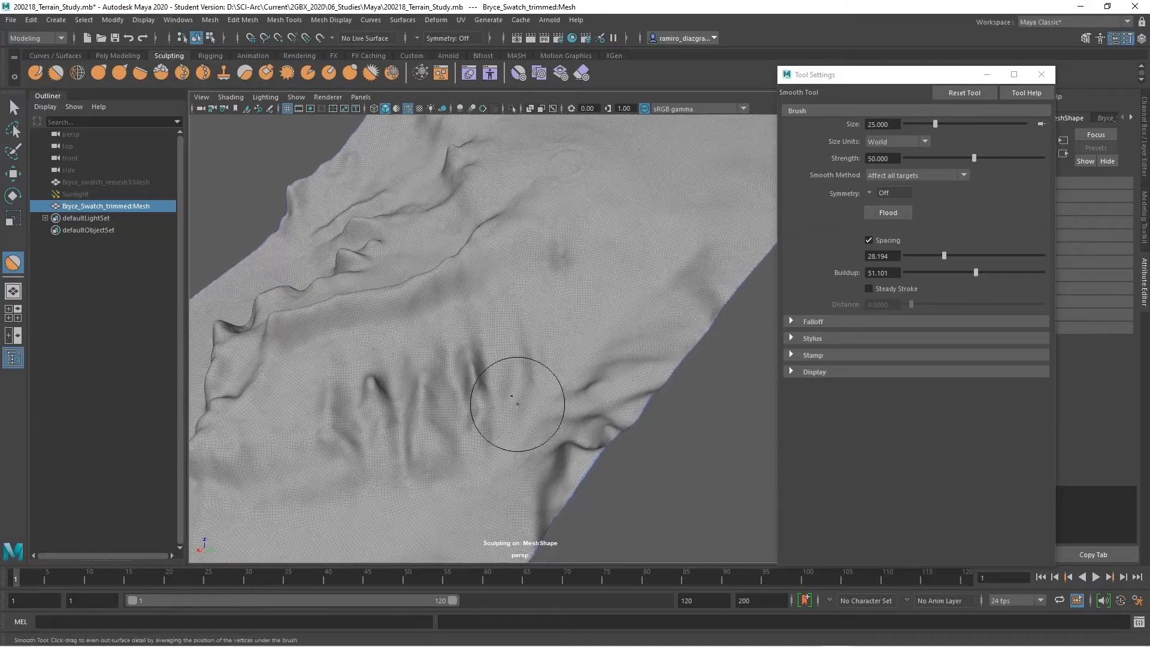
Switch to the Pinch Tool and set its brush size to 5.
click(122, 72)
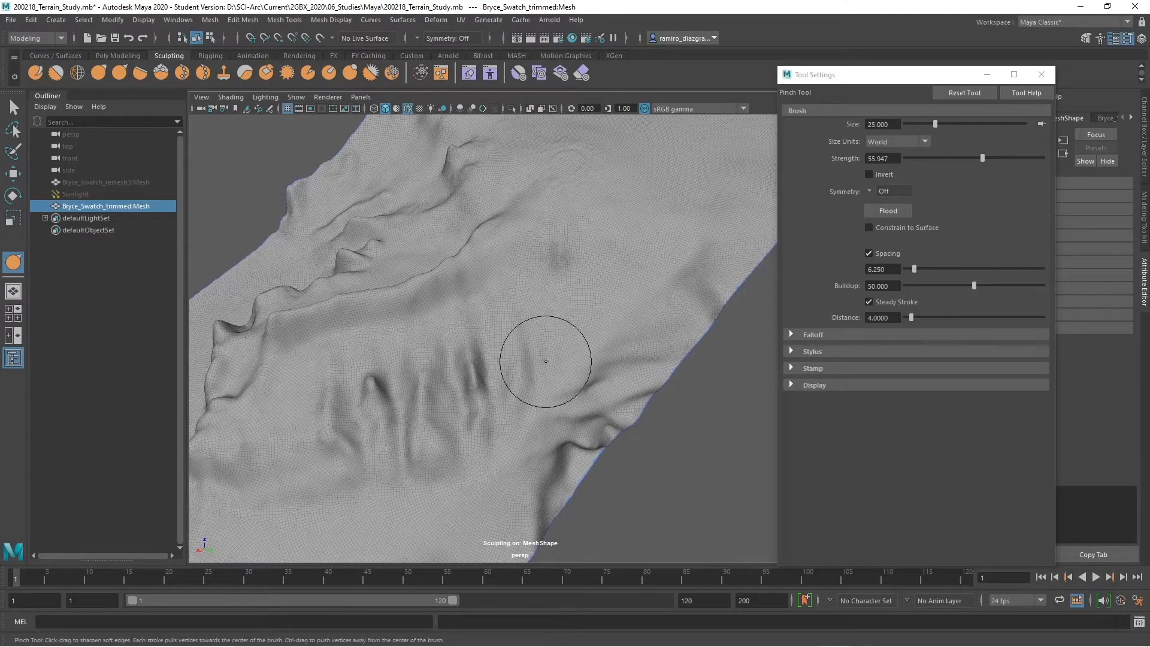
mouse_move(521, 352)
alt+right_down()
mouse_move(477, 387)
mouse_move(505, 405)
alt+right_up()
alt+middle_drag(506, 405, 534, 341)
alt+right_drag(533, 340, 513, 374)
drag(899, 127, 865, 124)
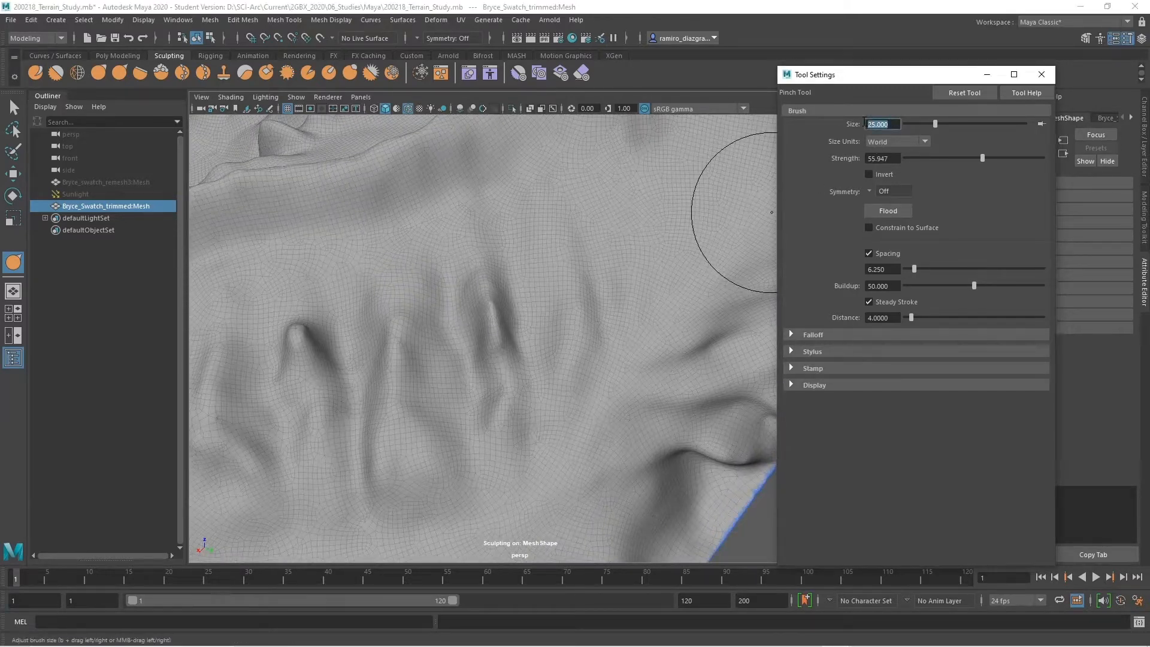
text(5)
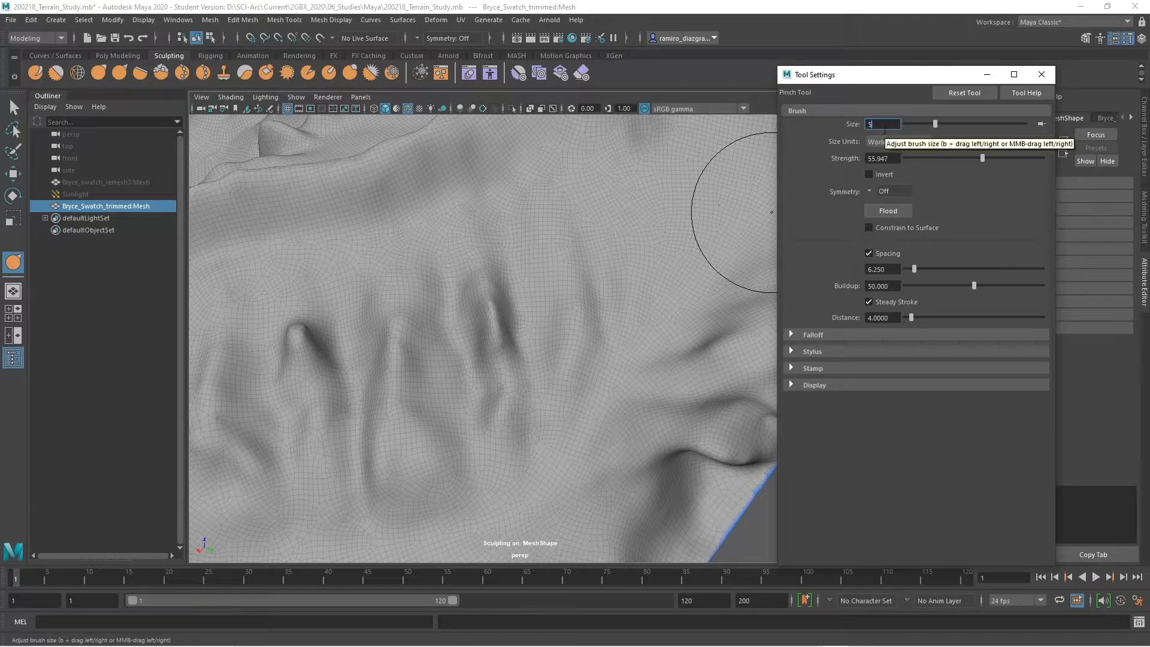
key(Return)
Pinch the faint creases beside the finger-like ridges with strokes running down the slope.
alt+drag(505, 360, 494, 381)
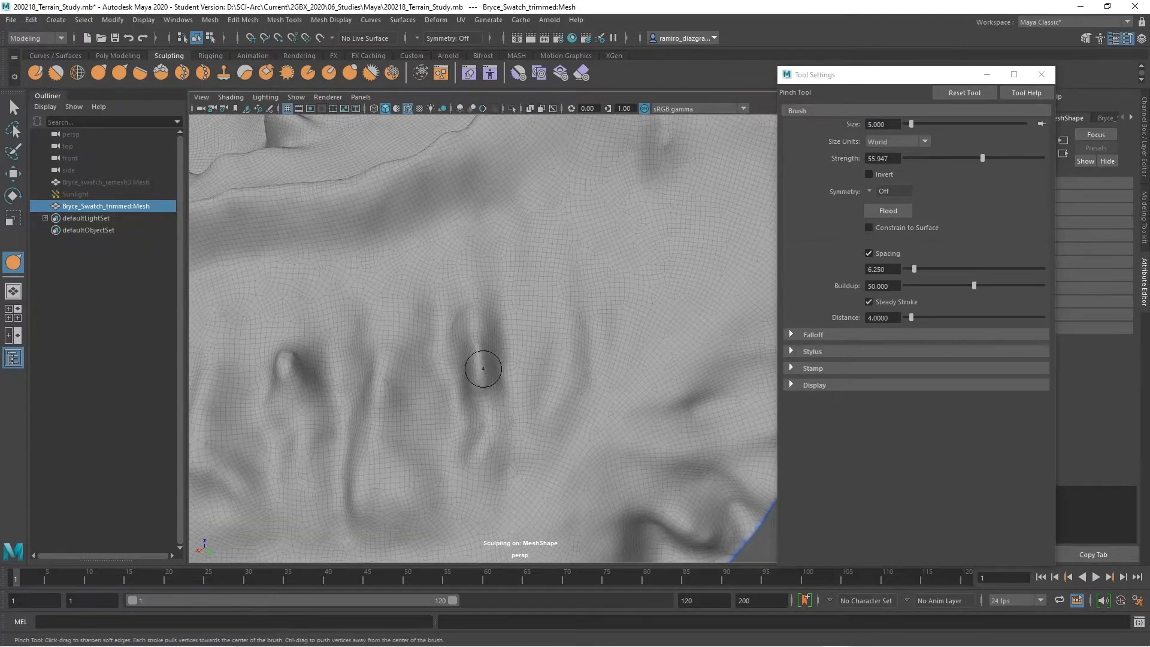
alt+right_drag(483, 370, 501, 401)
alt+middle_drag(516, 385, 488, 423)
alt+drag(488, 422, 491, 386)
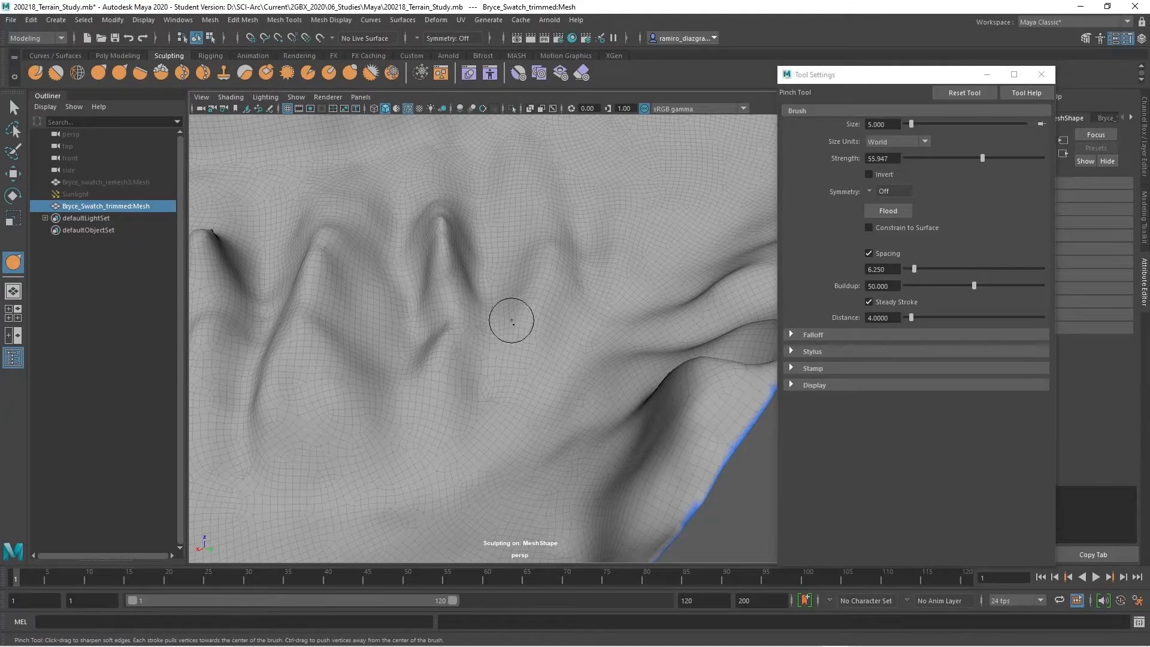
alt+drag(509, 318, 524, 341)
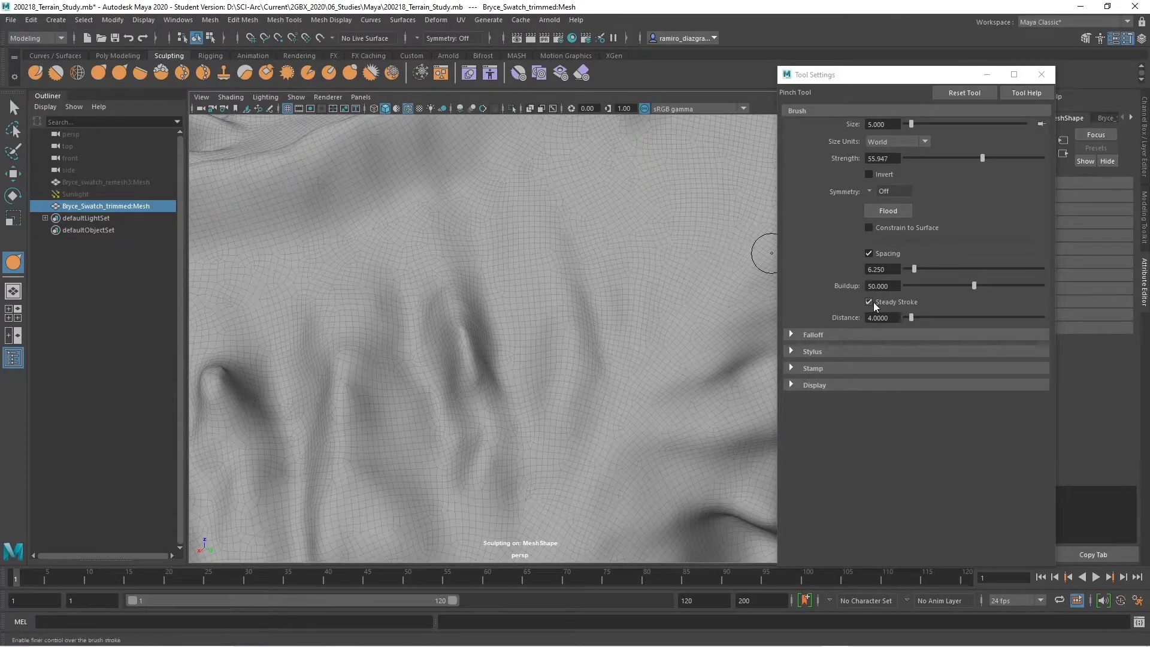
alt+drag(529, 360, 492, 309)
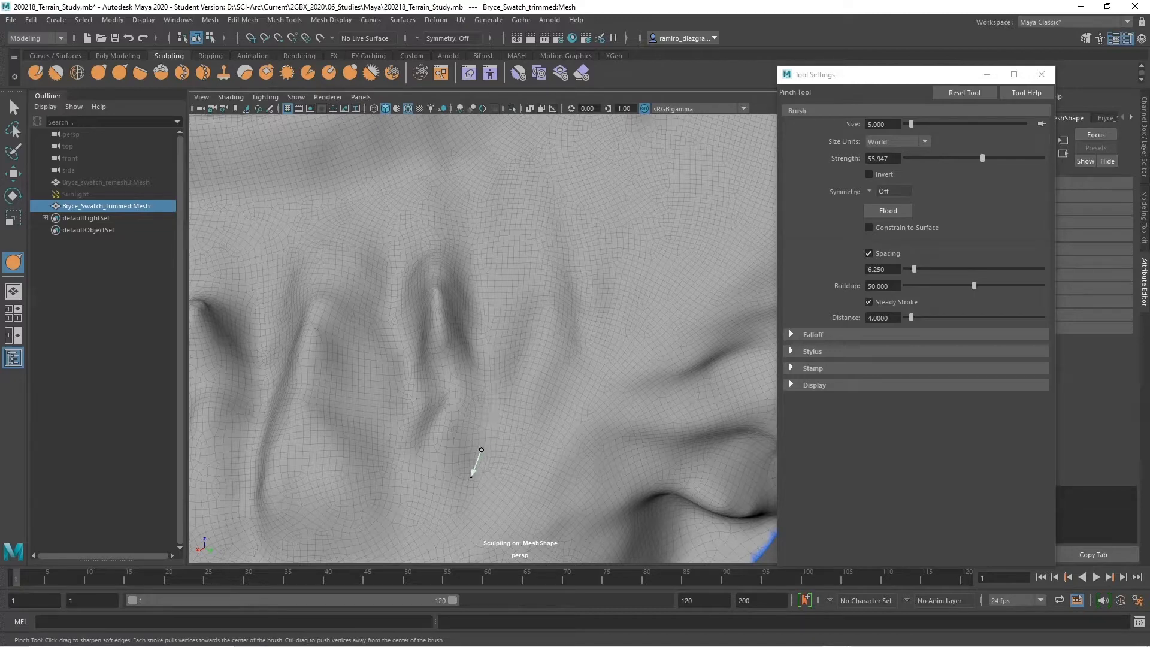
drag(466, 489, 465, 491)
mouse_move(472, 319)
alt+mouse_down()
mouse_move(449, 310)
mouse_move(452, 282)
mouse_move(444, 303)
mouse_move(572, 280)
alt+mouse_up()
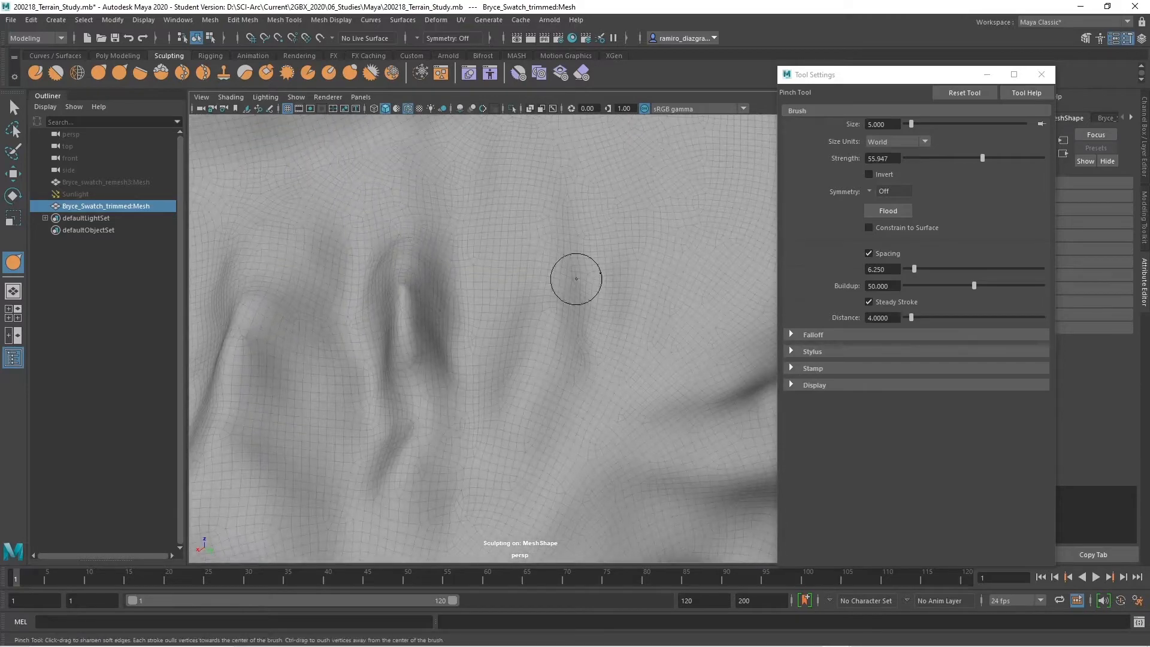
Set the Pinch Tool's strength to 100.
double_click(898, 159)
text(10)
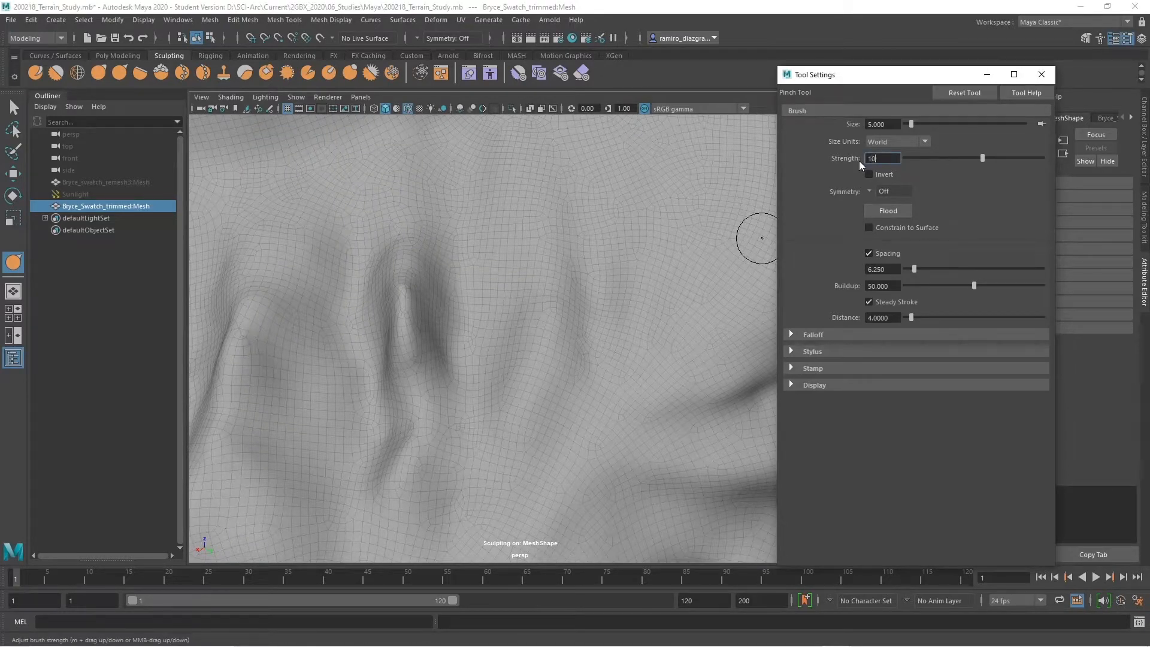
text(0)
key(Return)
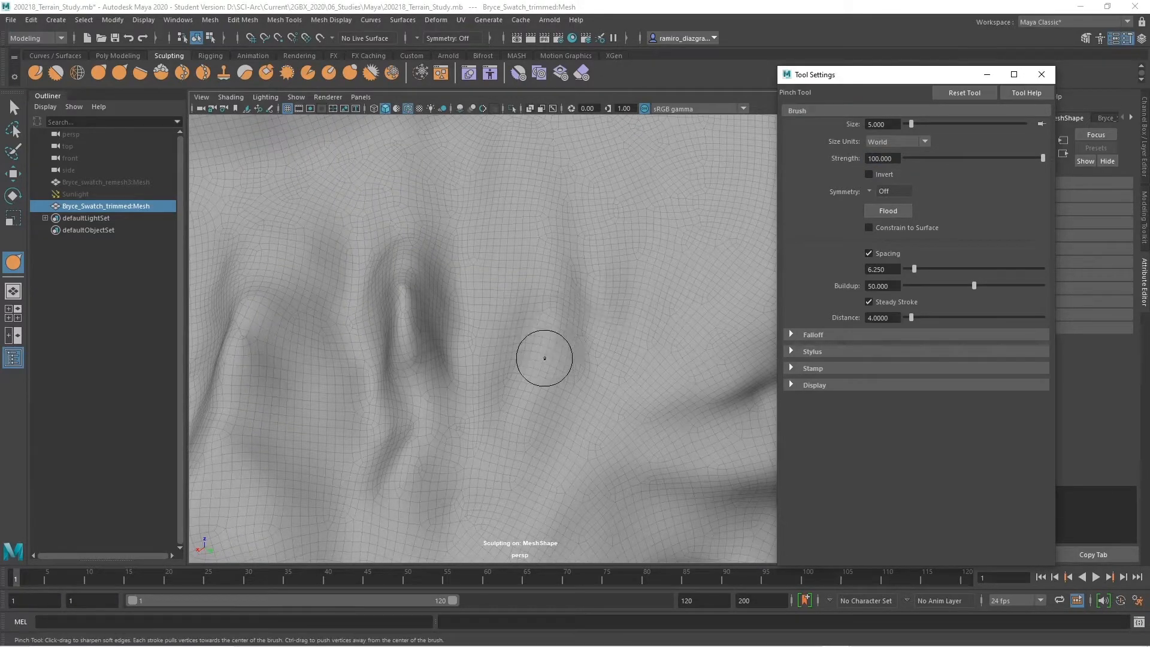
Sharpen the folds between and below the finger-like ridges with further full-strength pinch strokes.
mouse_move(545, 358)
alt+mouse_down()
mouse_move(557, 336)
mouse_move(555, 350)
alt+mouse_up()
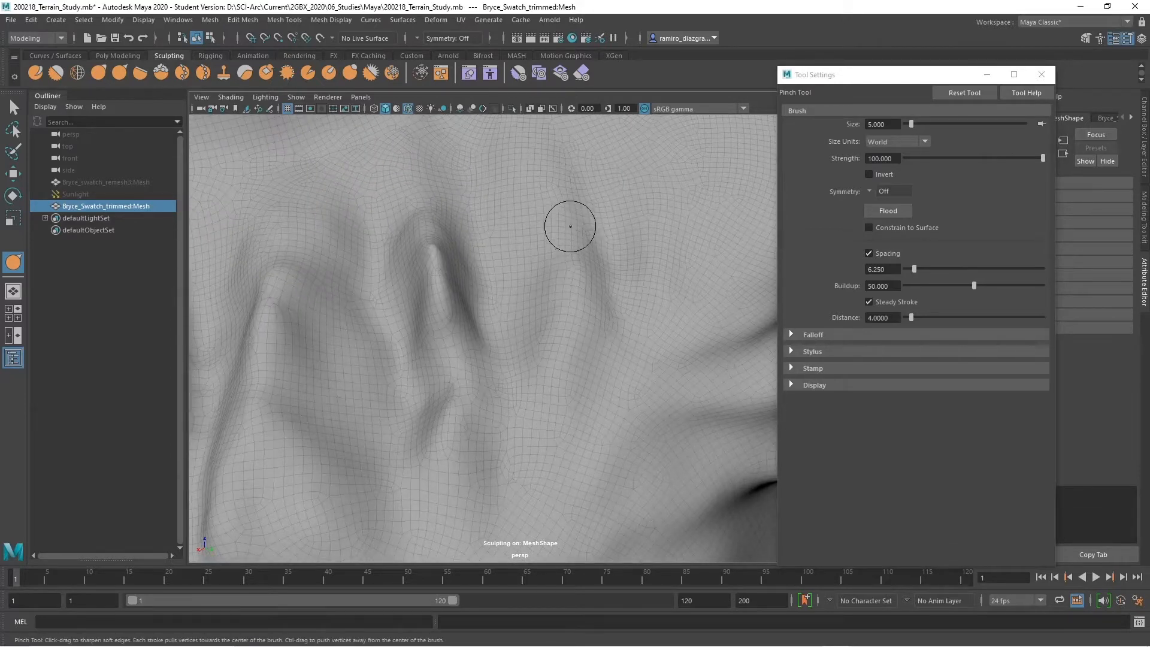
drag(564, 211, 570, 237)
drag(544, 405, 546, 404)
mouse_move(554, 396)
alt+mouse_down()
mouse_move(567, 361)
mouse_move(558, 234)
alt+mouse_up()
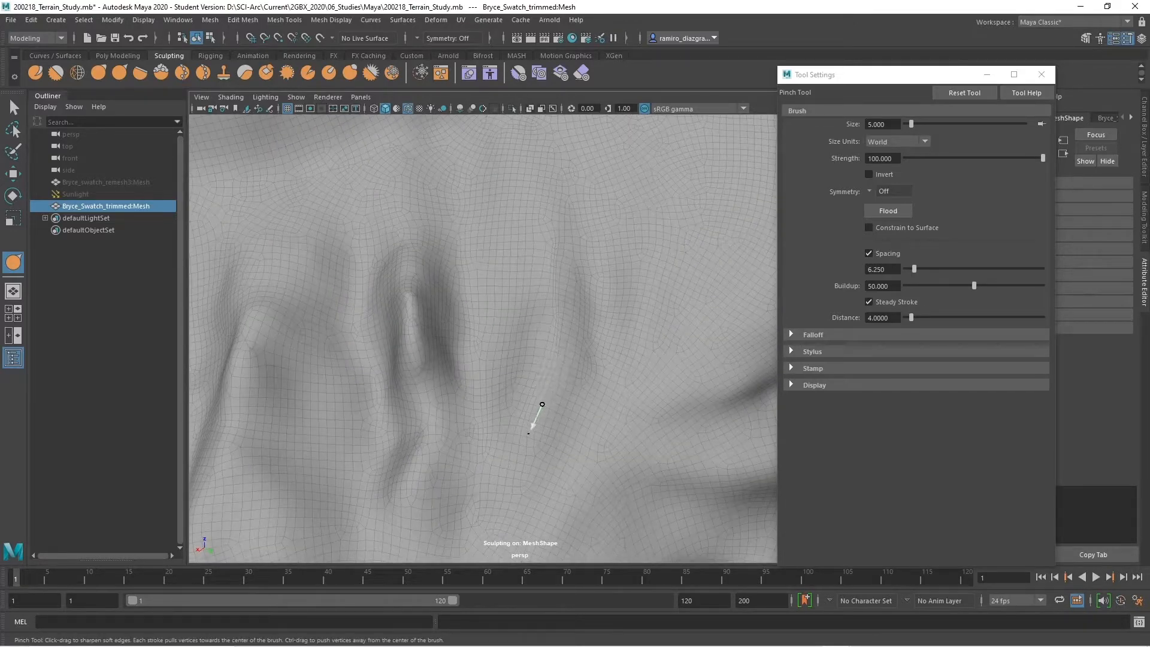
mouse_move(557, 336)
alt+mouse_down()
mouse_move(557, 311)
mouse_move(552, 328)
mouse_move(593, 346)
mouse_move(559, 316)
mouse_move(460, 316)
mouse_move(471, 322)
alt+mouse_up()
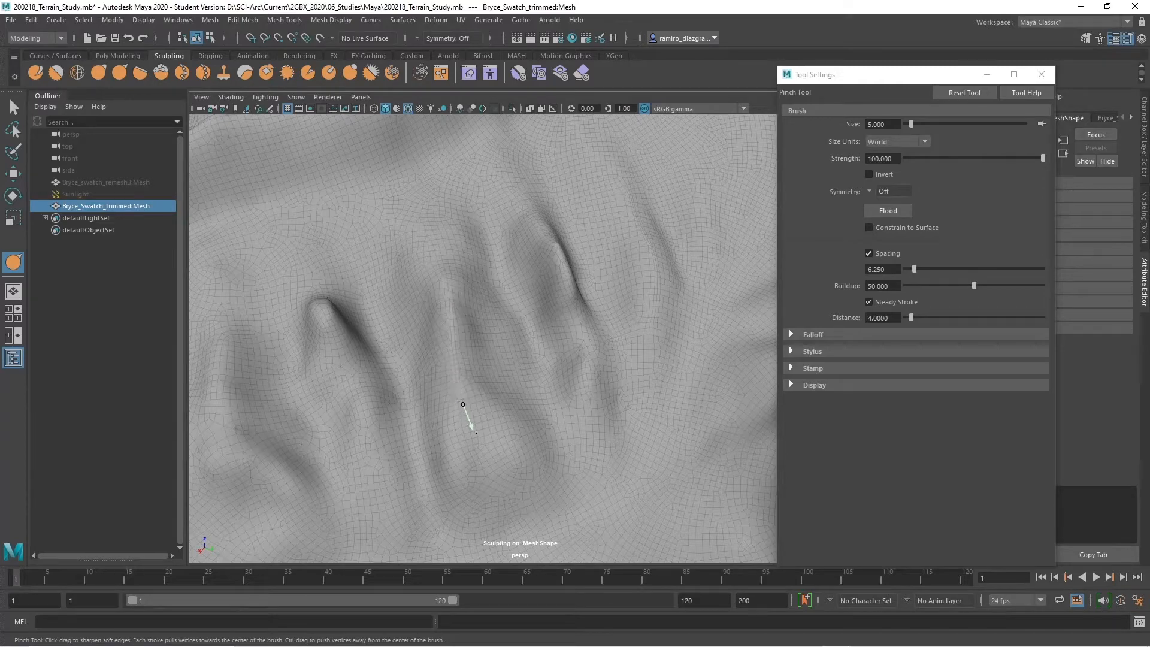
mouse_move(507, 397)
alt+mouse_down()
mouse_move(488, 321)
mouse_move(419, 325)
alt+mouse_up()
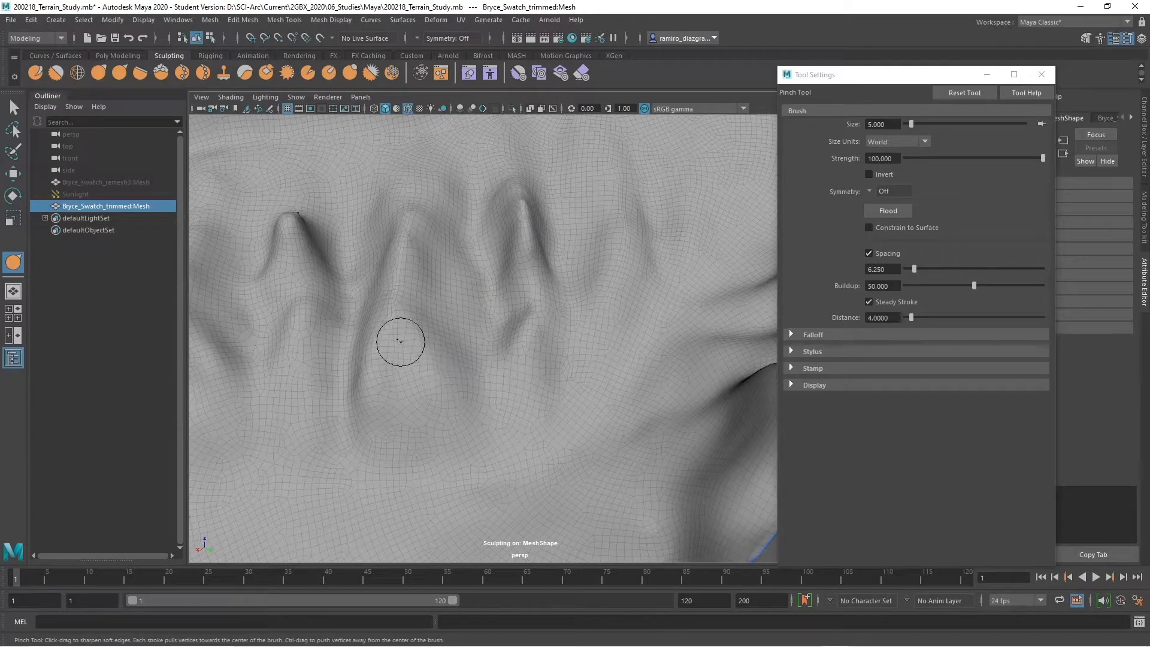
mouse_move(397, 339)
alt+mouse_down()
mouse_move(426, 352)
mouse_move(521, 303)
alt+mouse_up()
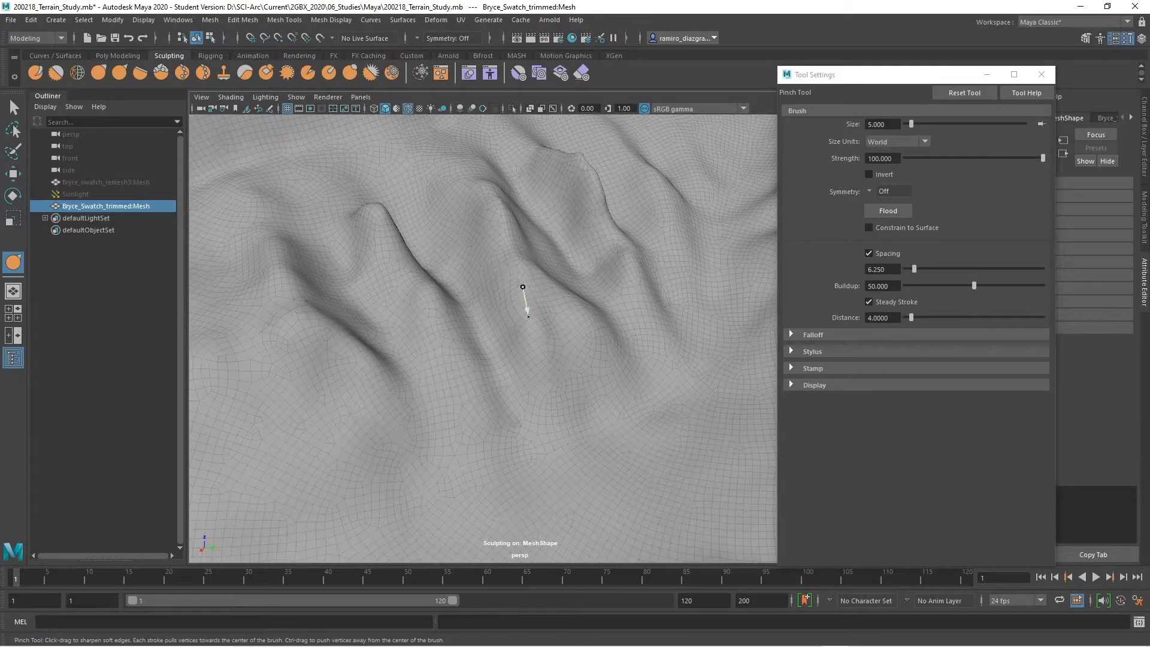
mouse_move(533, 347)
alt+mouse_down()
mouse_move(576, 365)
mouse_move(547, 346)
mouse_move(545, 367)
alt+mouse_up()
alt+right_drag(544, 367, 547, 331)
mouse_move(547, 331)
alt+mouse_down()
mouse_move(595, 334)
mouse_move(547, 311)
mouse_move(556, 317)
mouse_move(537, 329)
alt+mouse_up()
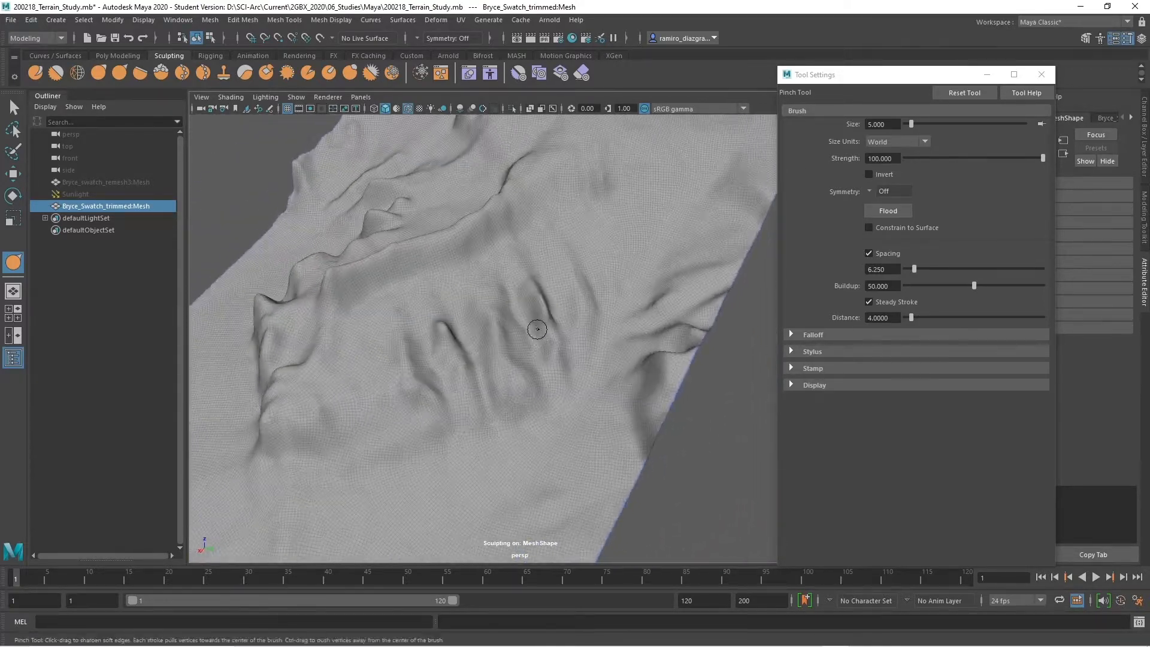
Leave sculpting for the Select Tool, close the tool settings and review the whole terrain.
key(q)
alt+right_drag(618, 336, 516, 333)
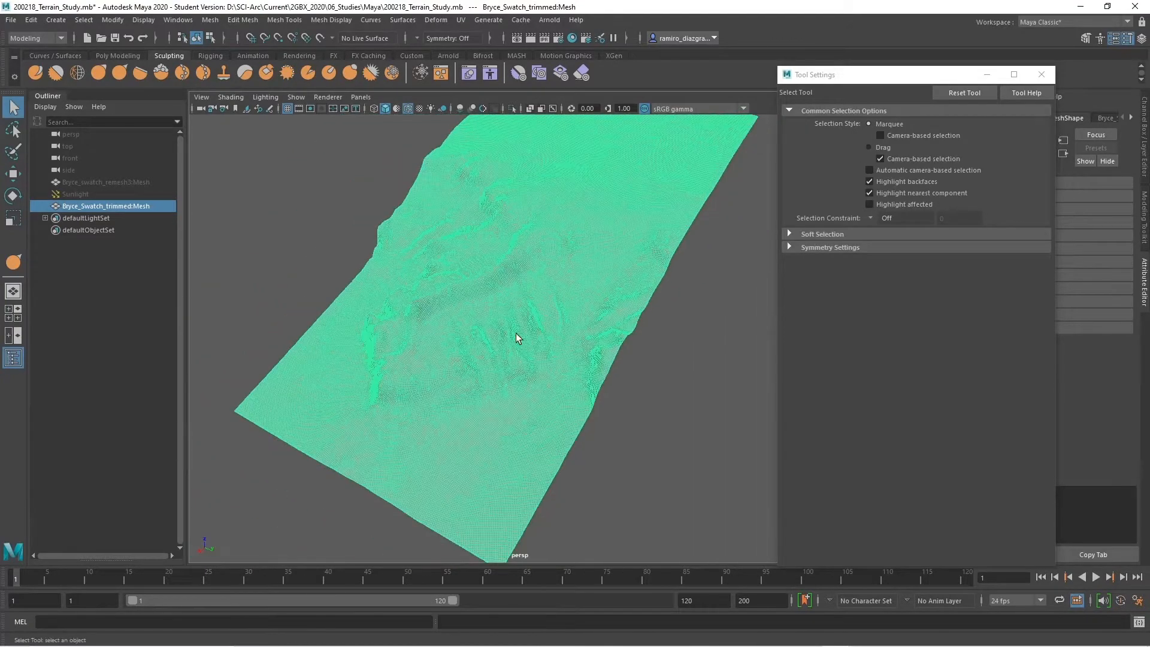
alt+drag(515, 333, 641, 317)
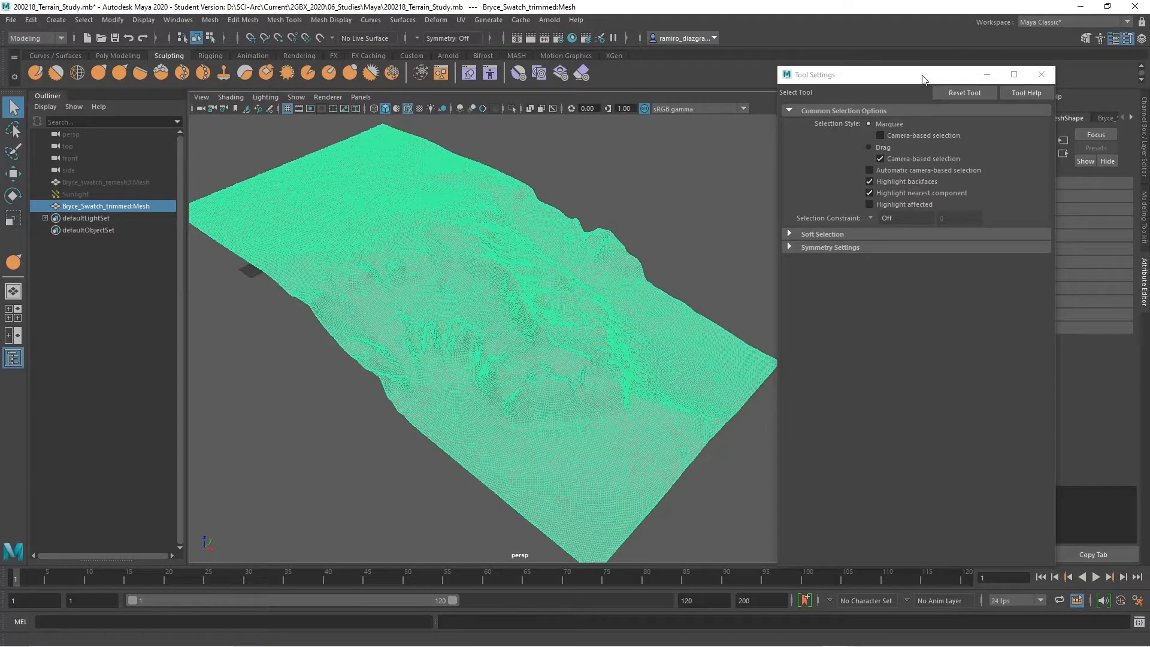
click(1042, 74)
alt+drag(747, 359, 647, 395)
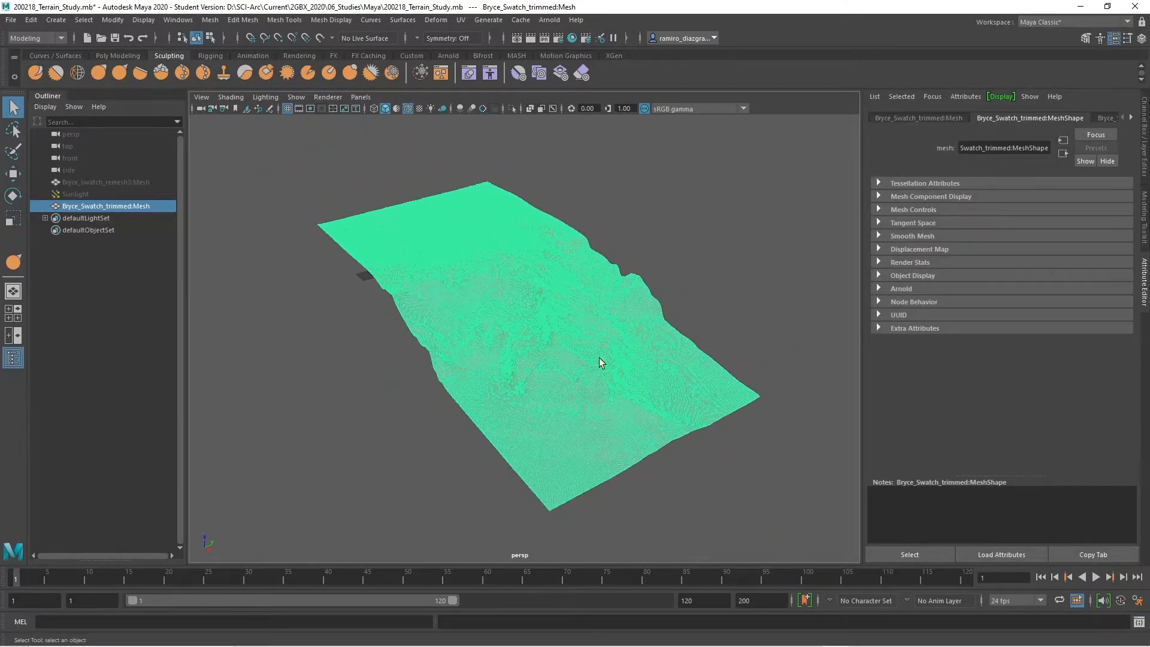
mouse_move(601, 359)
alt+mouse_down()
mouse_move(584, 365)
mouse_move(575, 311)
mouse_move(569, 365)
mouse_move(606, 357)
alt+mouse_up()
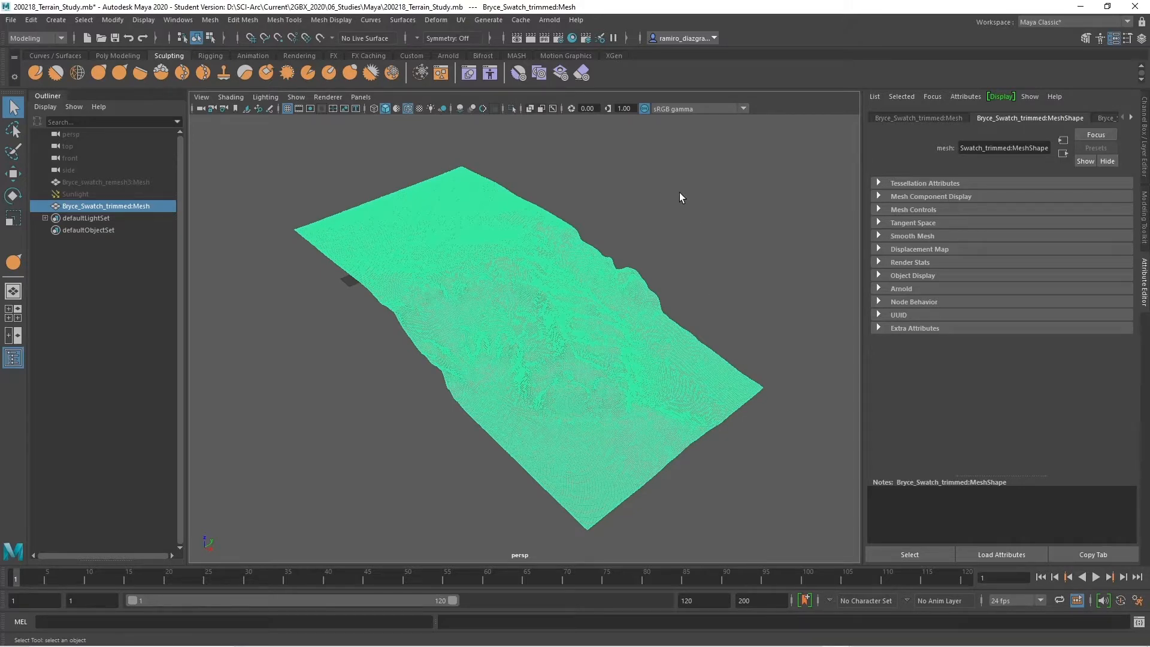
Open the UV Editor for the terrain mesh and place it beside the perspective view.
click(462, 21)
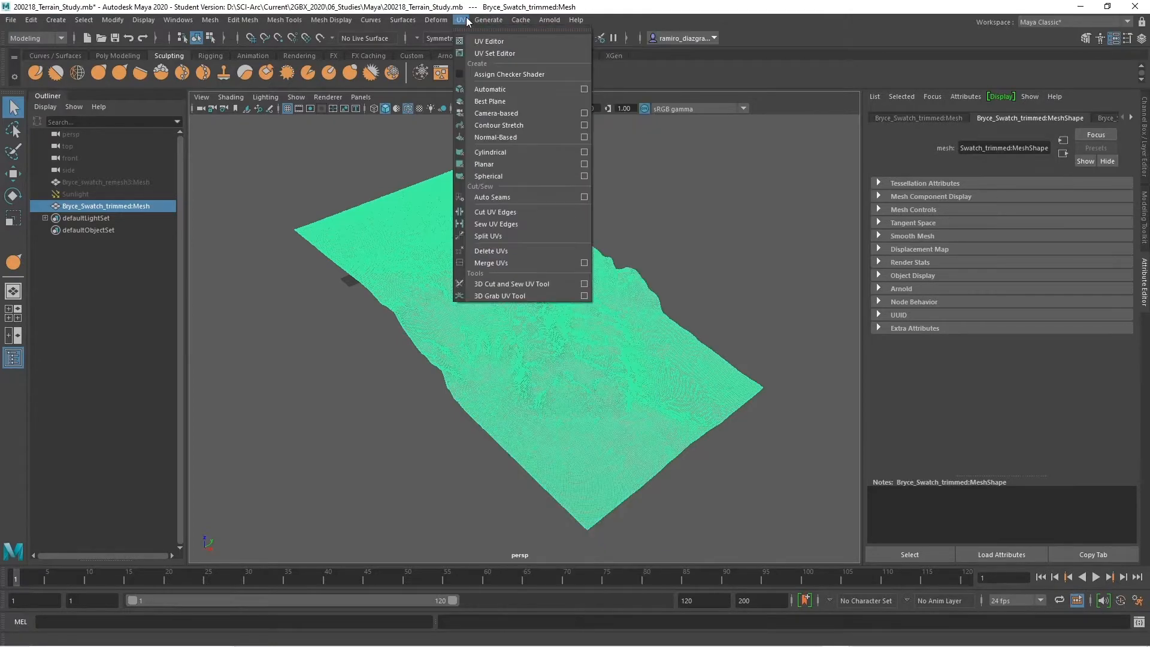
click(475, 41)
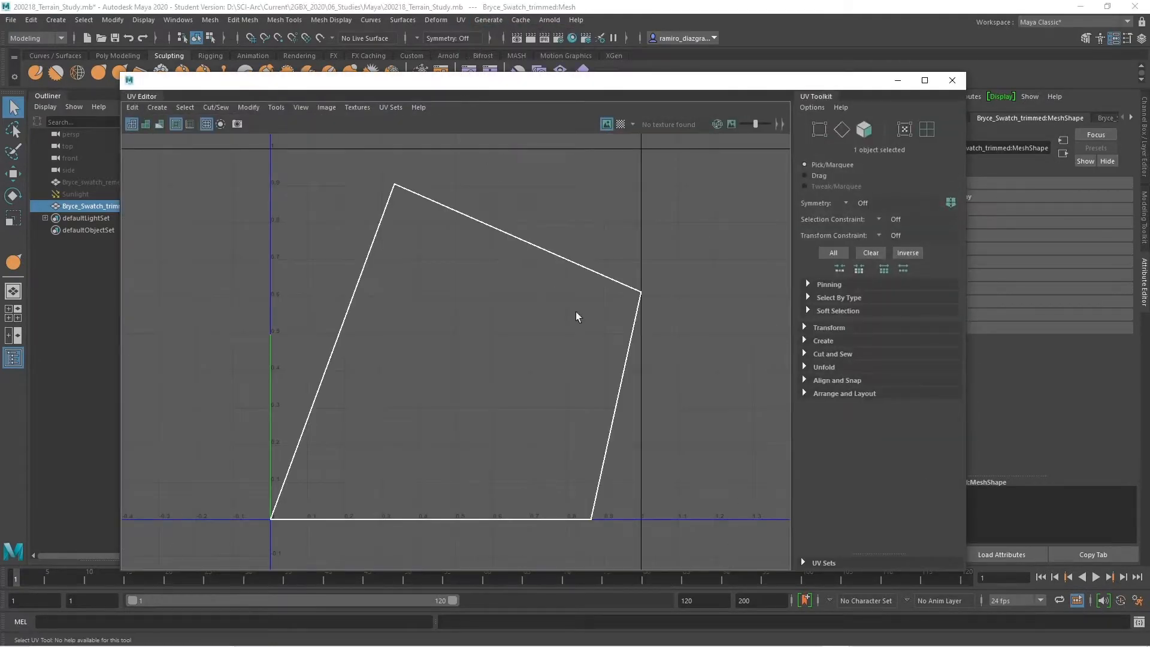
alt+right_drag(620, 353, 525, 347)
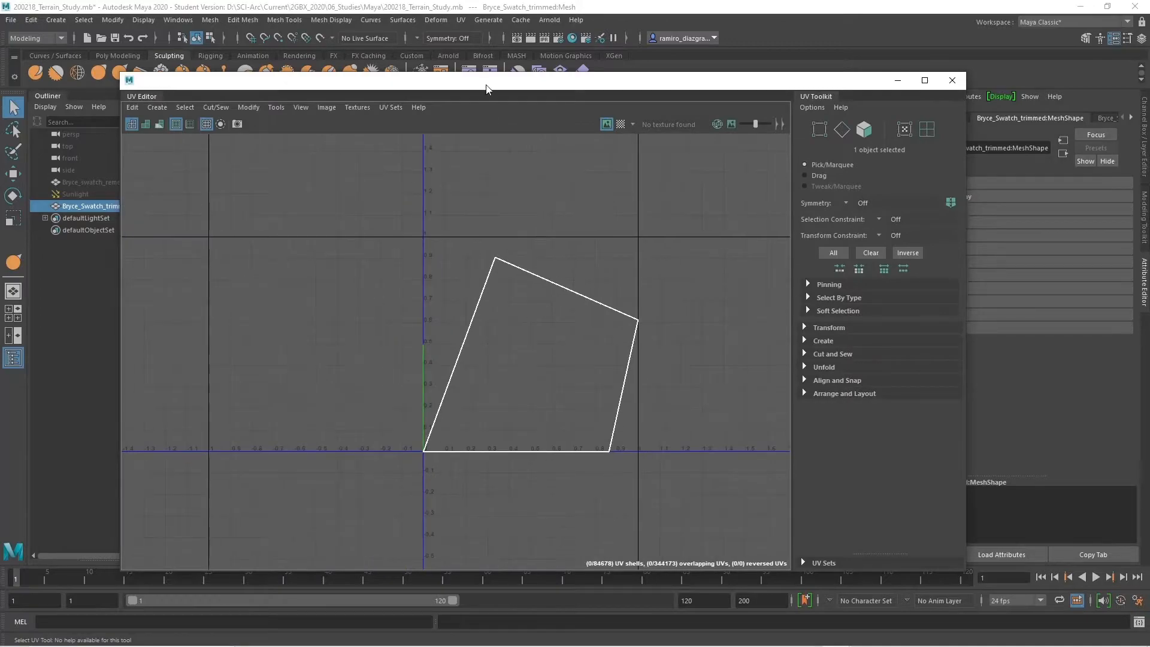
drag(487, 89, 1047, 86)
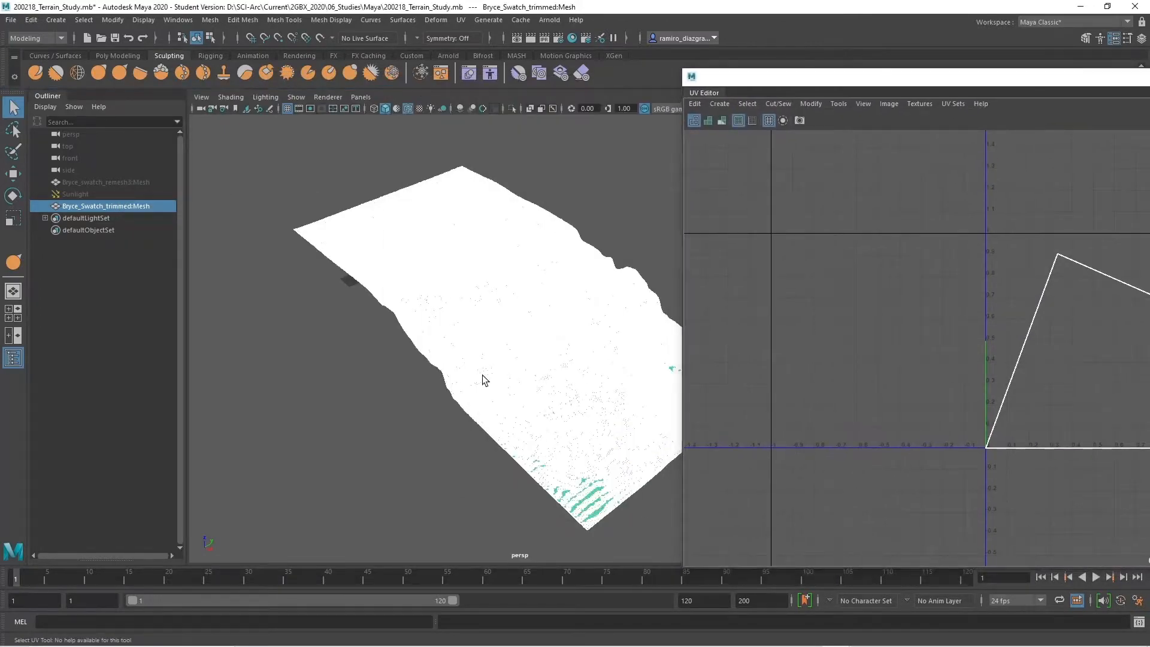
alt+right_drag(439, 328, 426, 290)
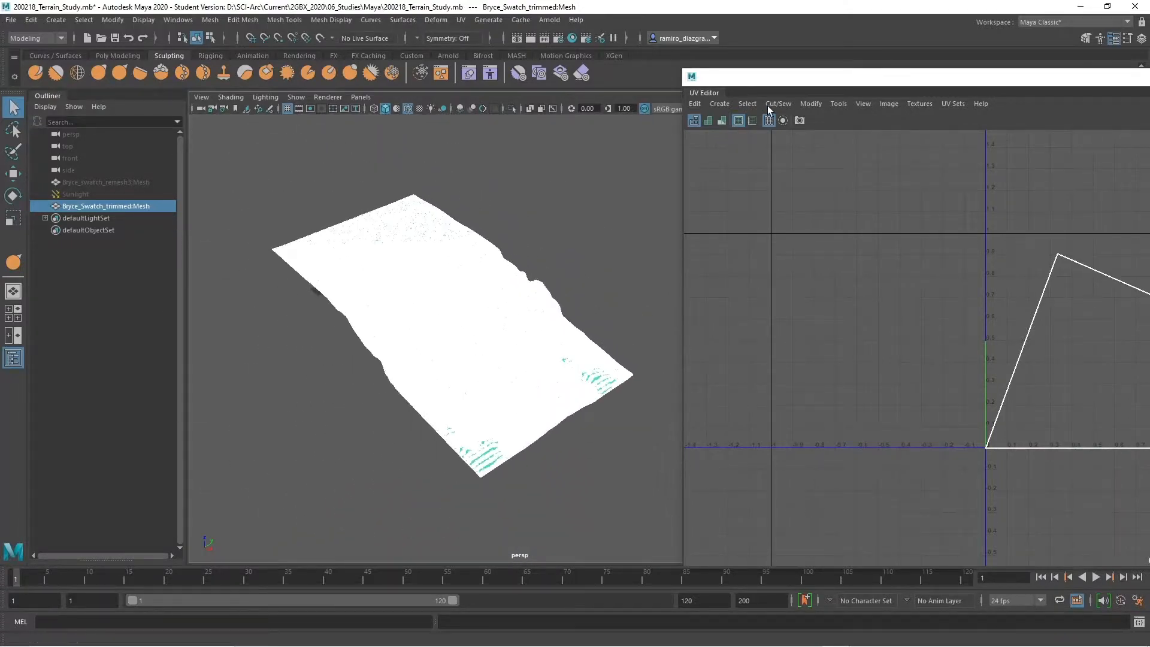
drag(796, 84, 828, 88)
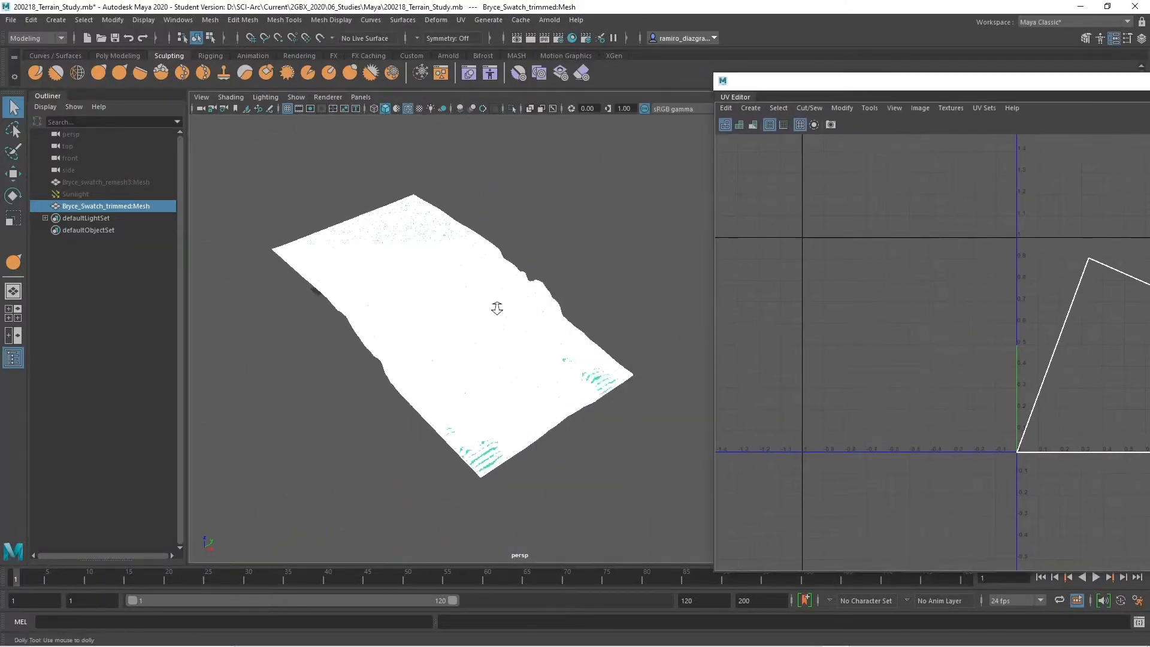
Frame the terrain in the top view and apply a planar UV projection from the Z axis, fitted to the bounding box.
alt+drag(496, 308, 495, 278)
key(space)
key(space)
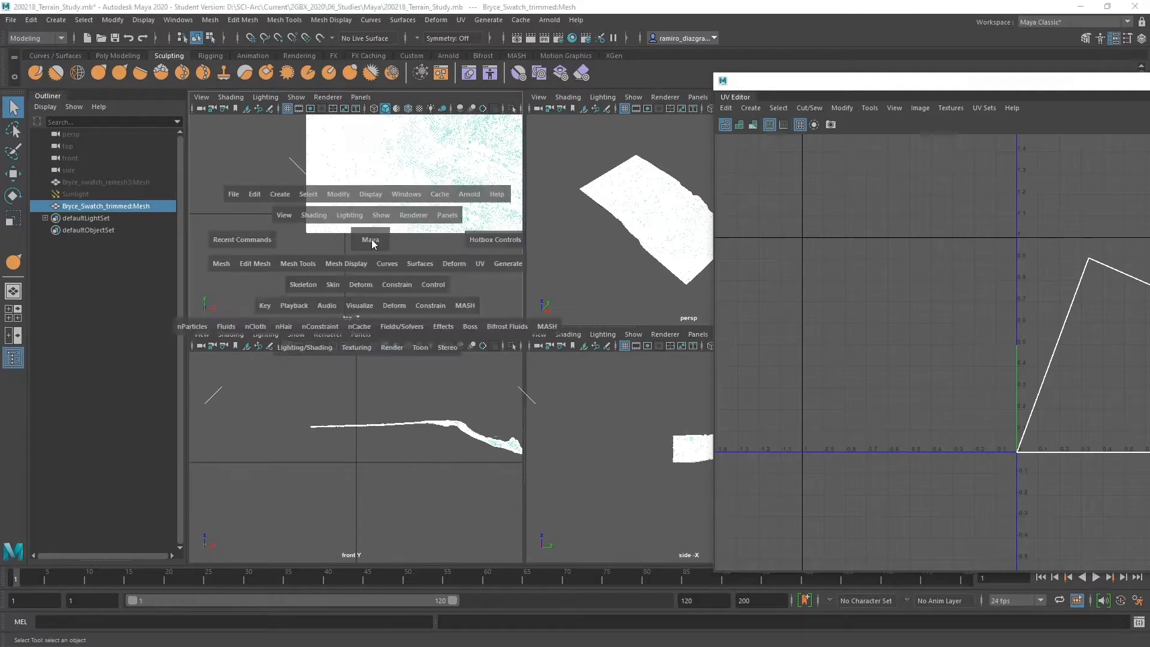
key(f)
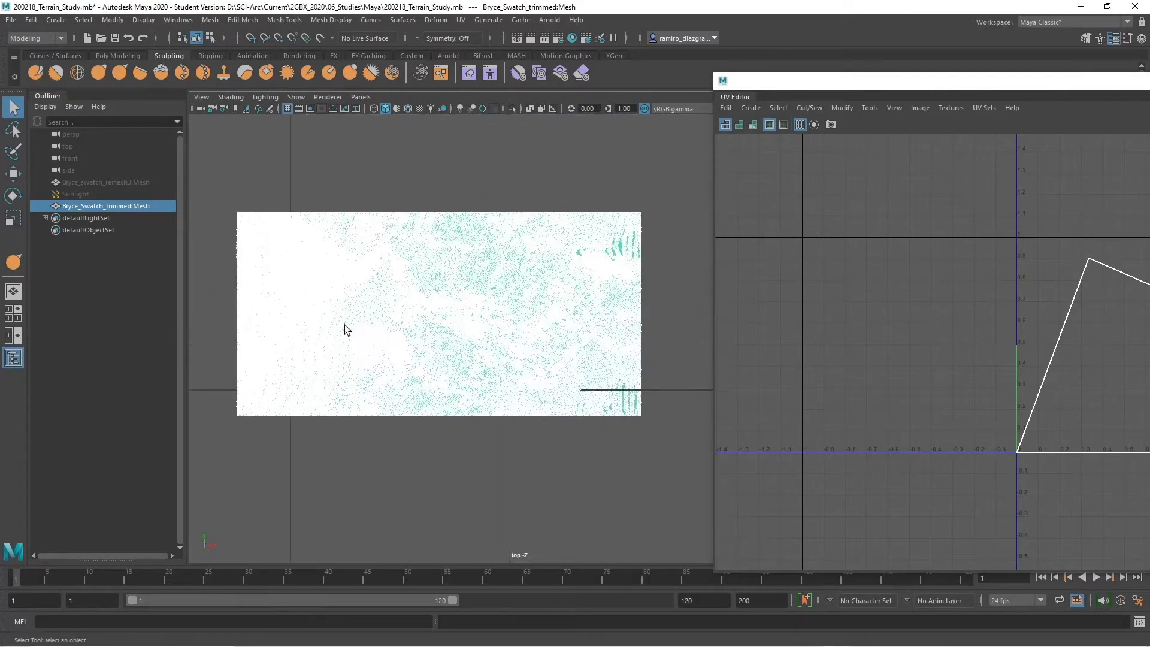
click(461, 21)
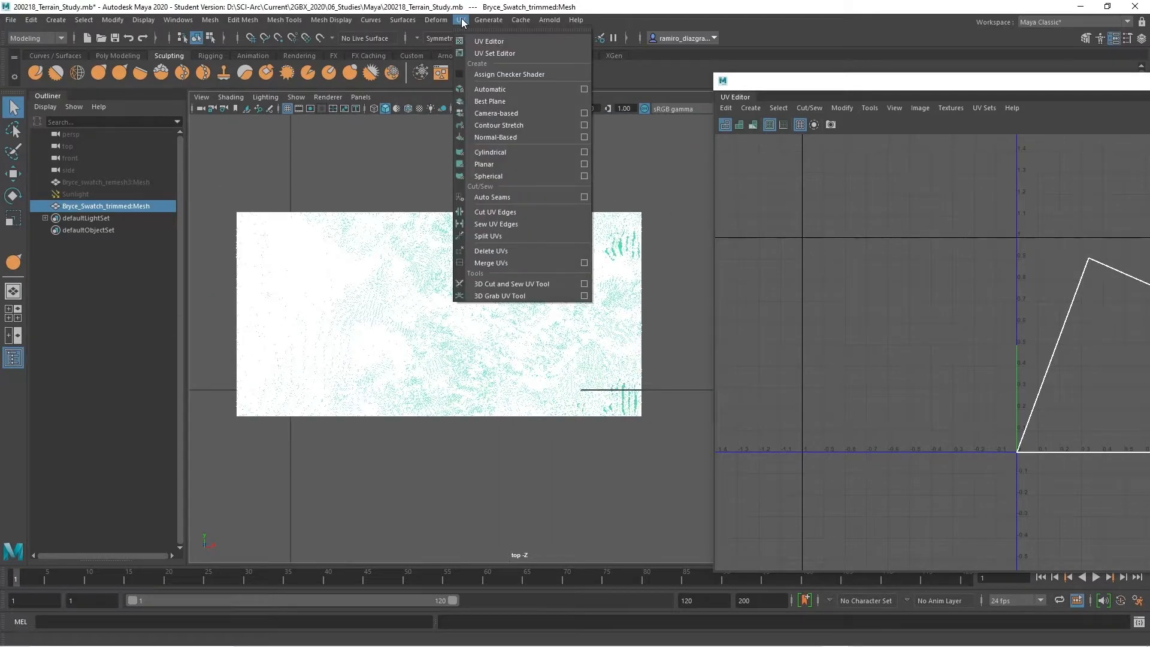
click(584, 164)
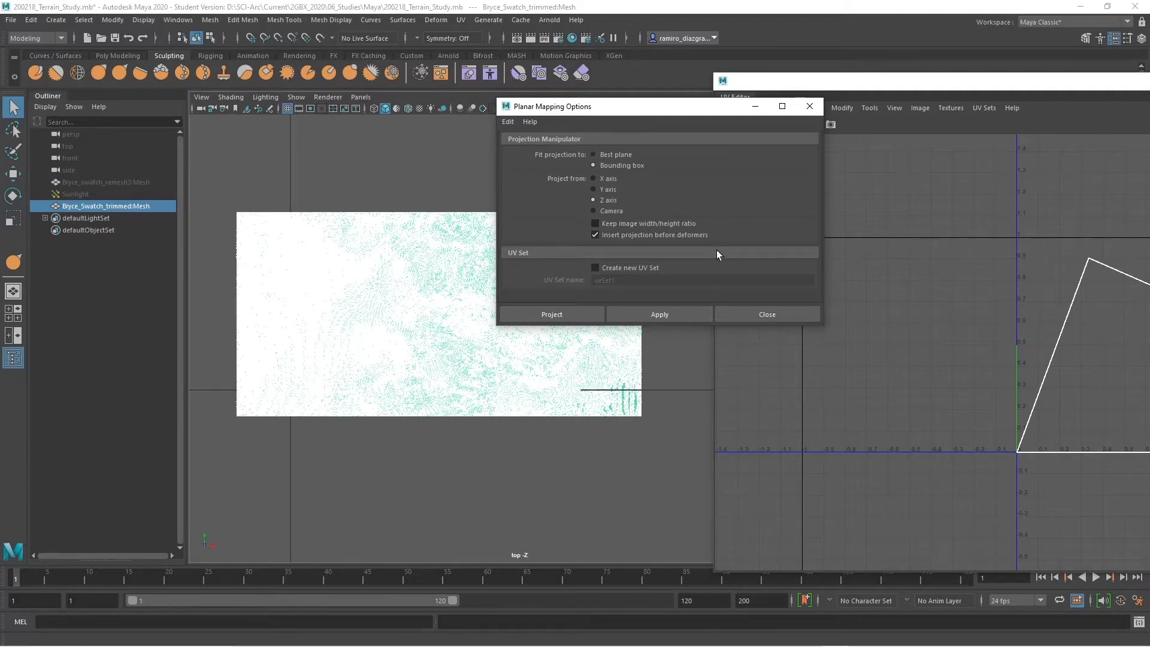
click(650, 314)
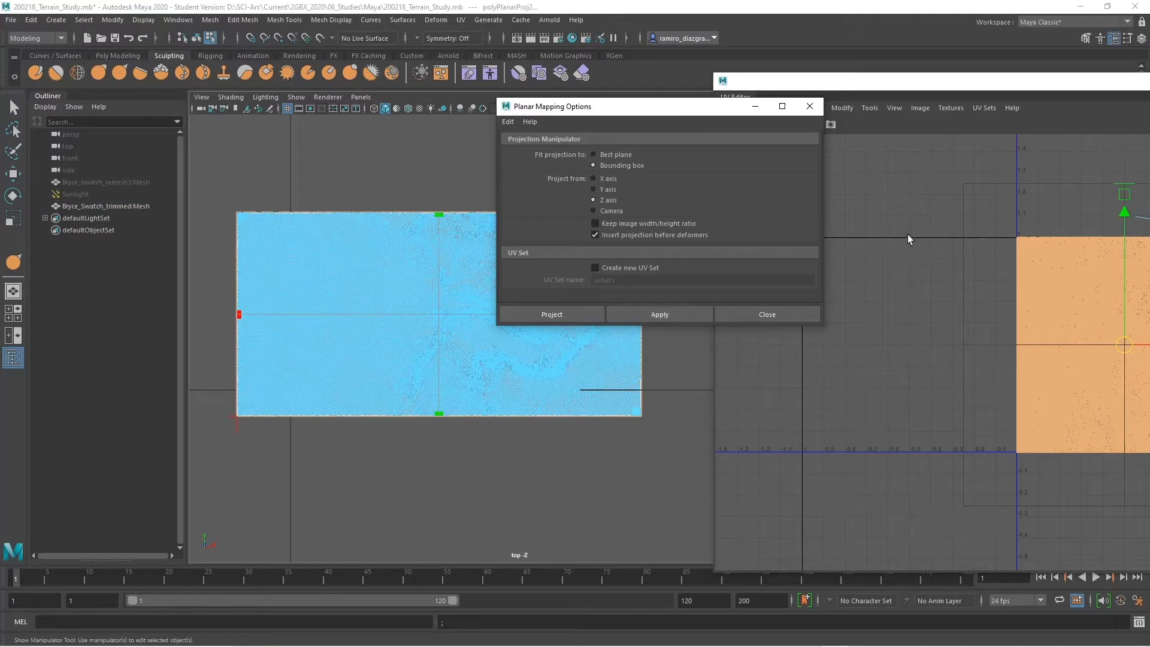
click(786, 313)
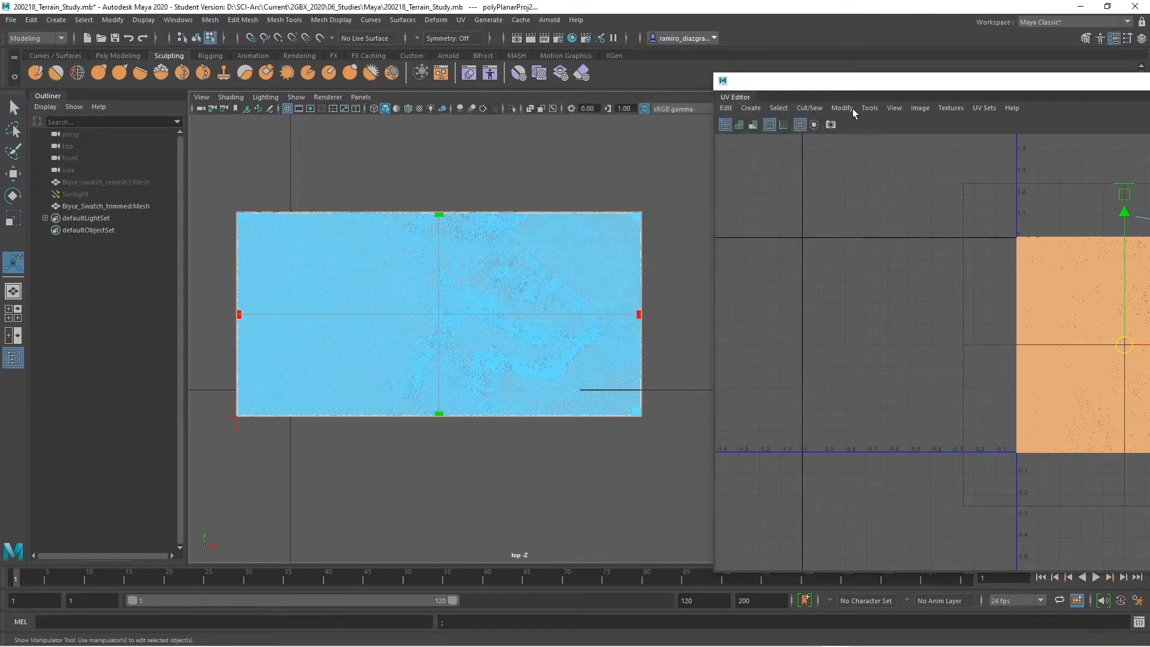
Inspect how the terrain's projected UV shell sits in the UV grid, and close the UV Editor.
drag(866, 87, 522, 77)
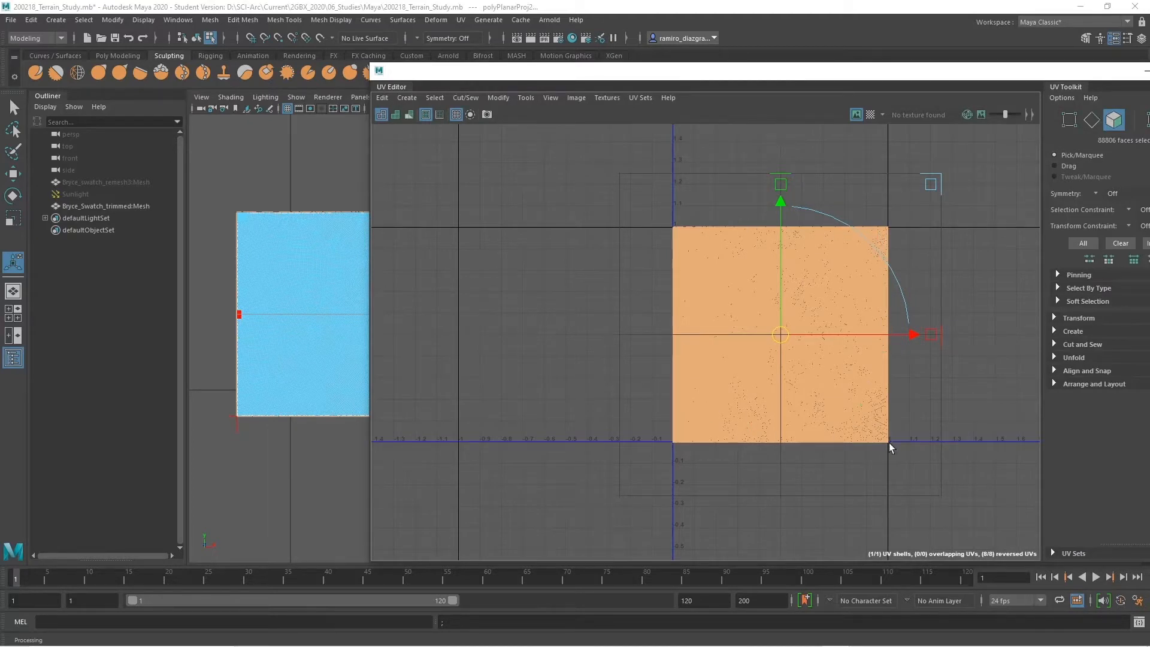
scroll(603, 344, down, 2)
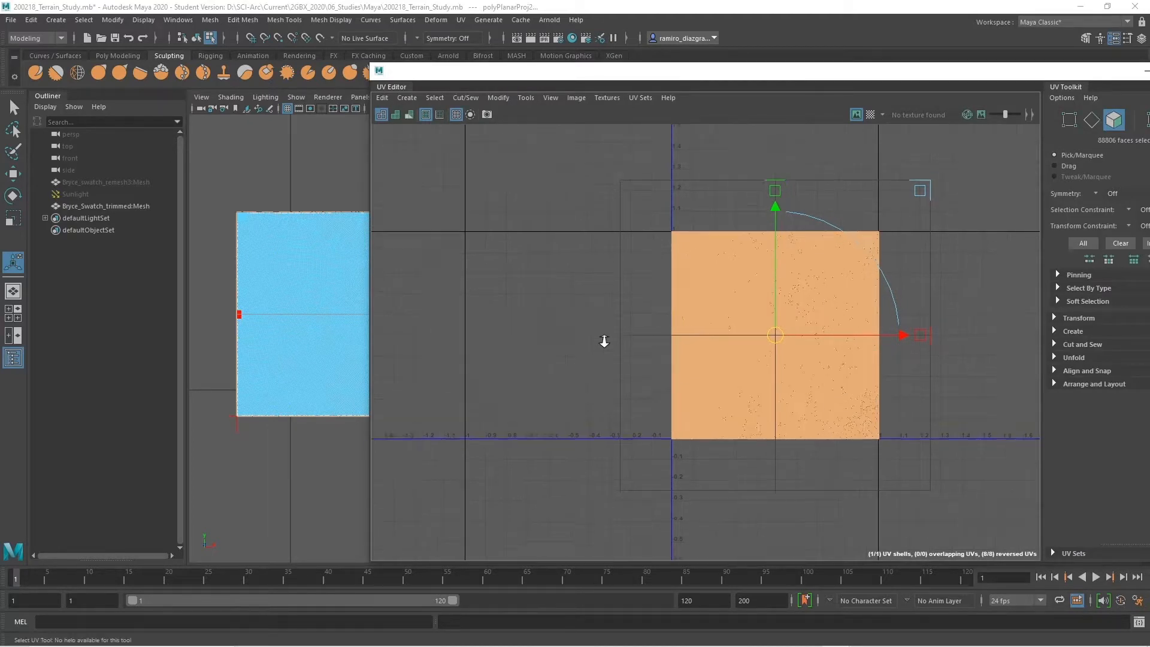
alt+middle_drag(605, 308, 580, 312)
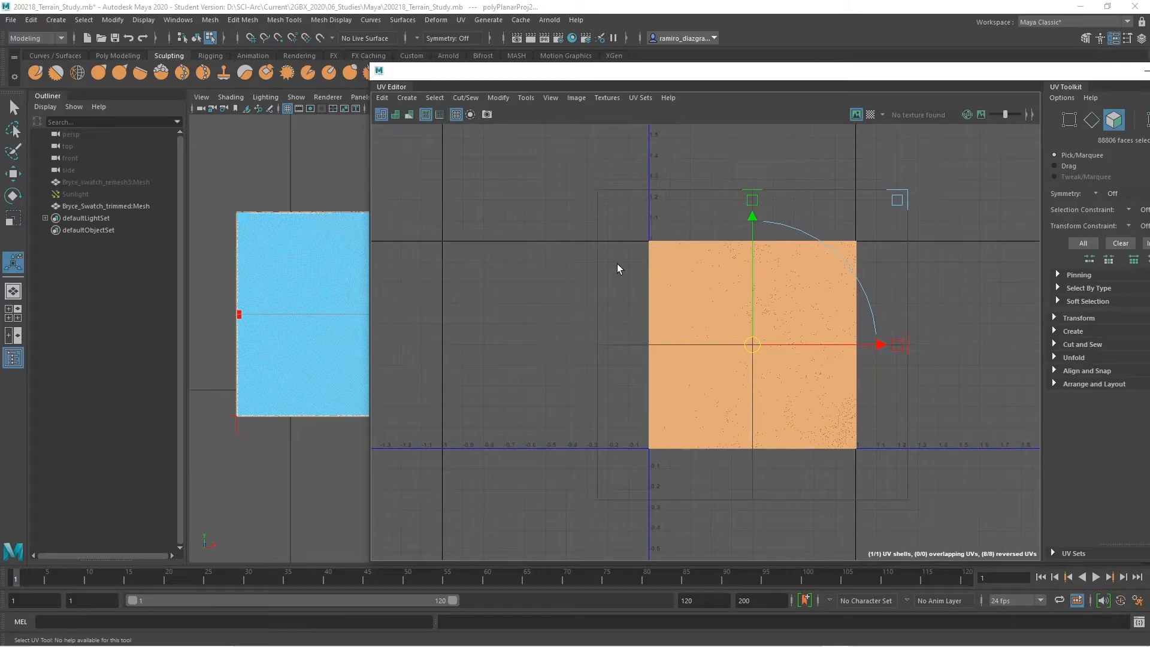
drag(893, 71, 741, 72)
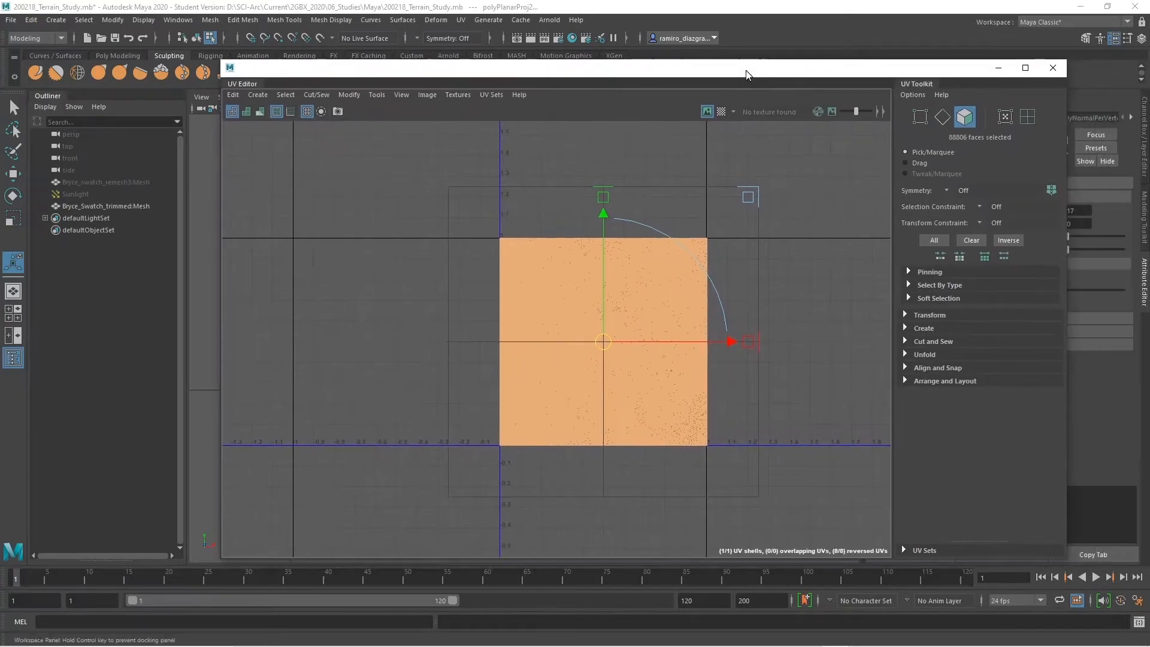
click(1053, 66)
Leave the projection manipulator, return to object selection mode and select the terrain mesh.
scroll(639, 359, down, 1)
alt+middle_drag(598, 339, 644, 351)
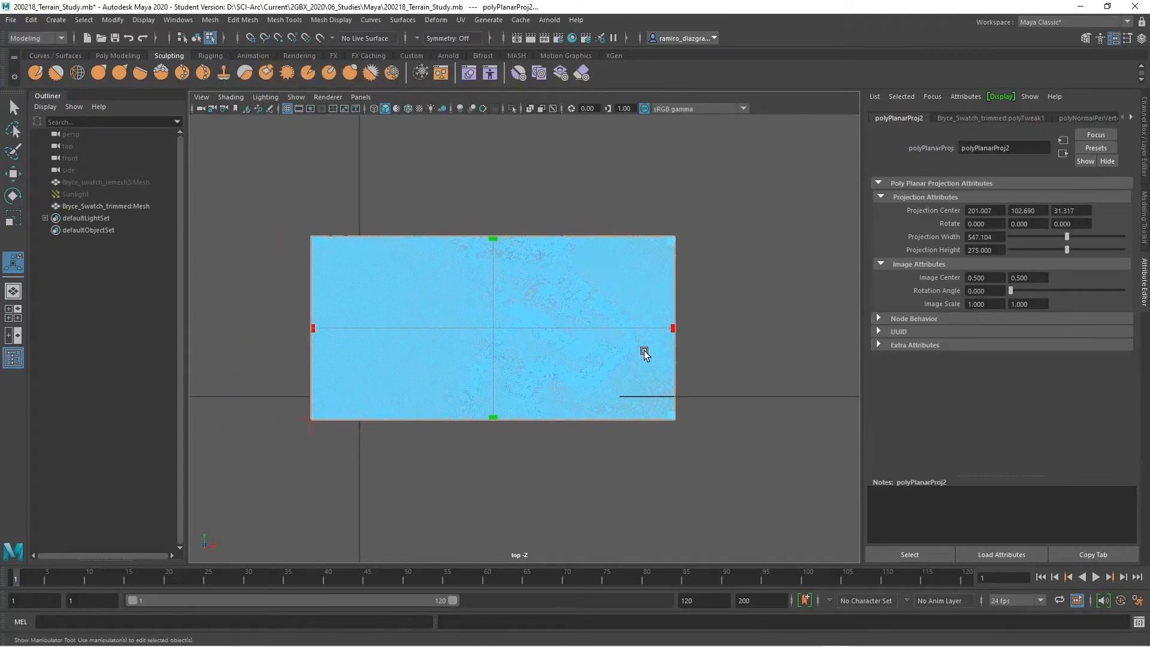
key(q)
click(743, 327)
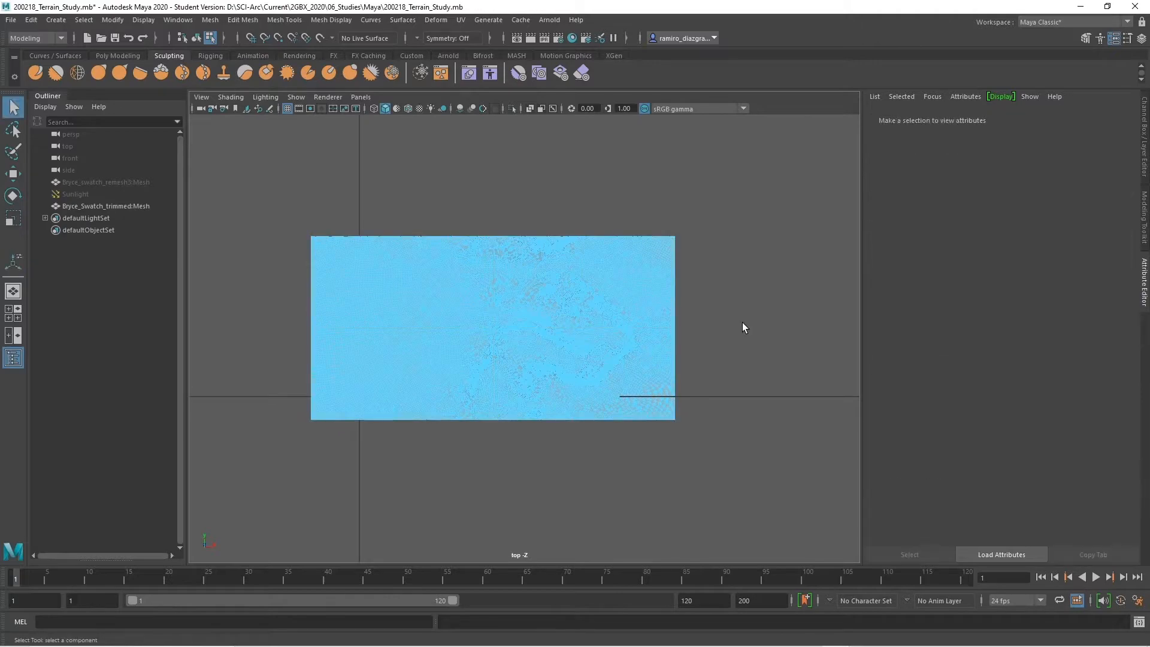
key(F8)
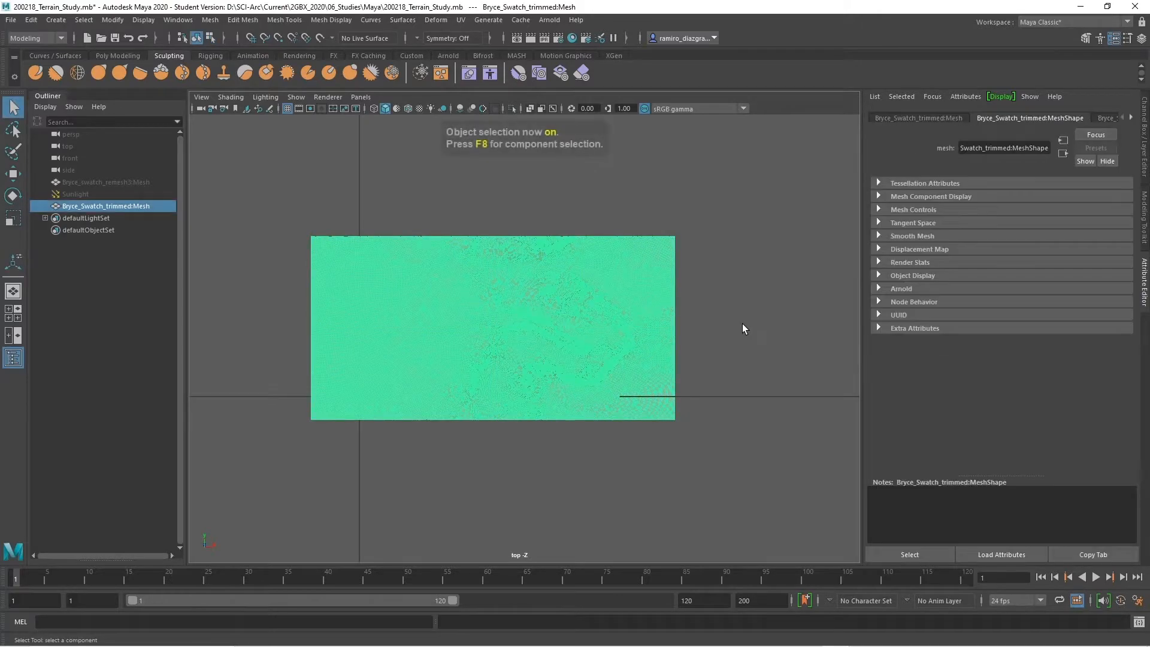
click(742, 328)
scroll(659, 377, up, 3)
click(659, 377)
scroll(732, 411, up, 5)
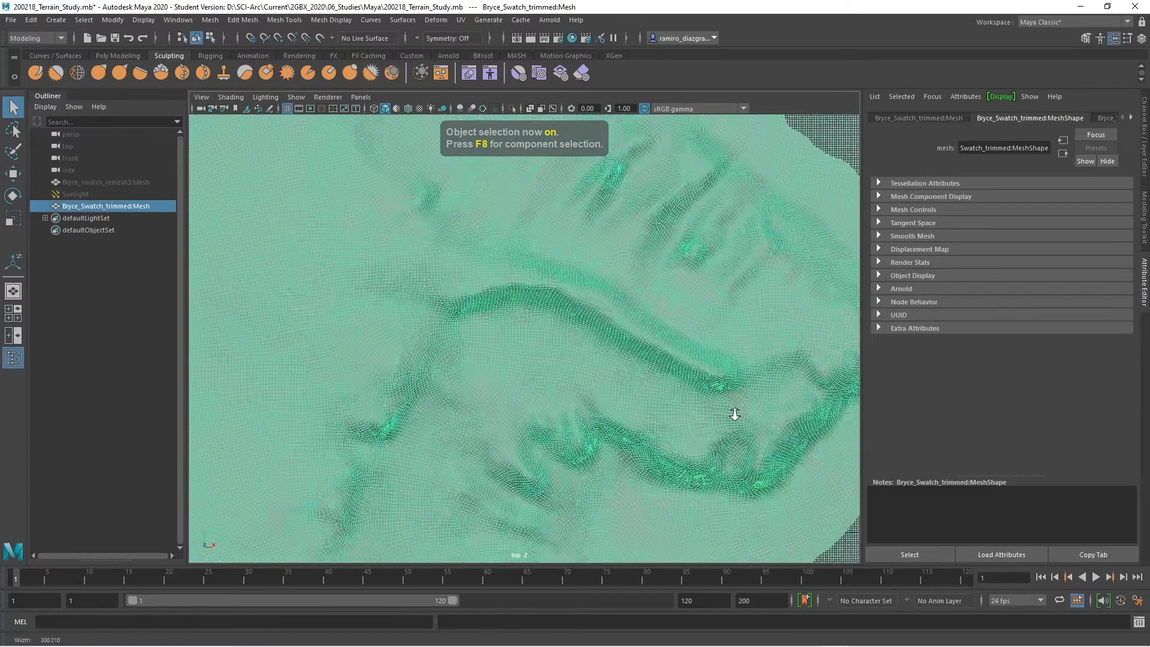
scroll(399, 350, down, 10)
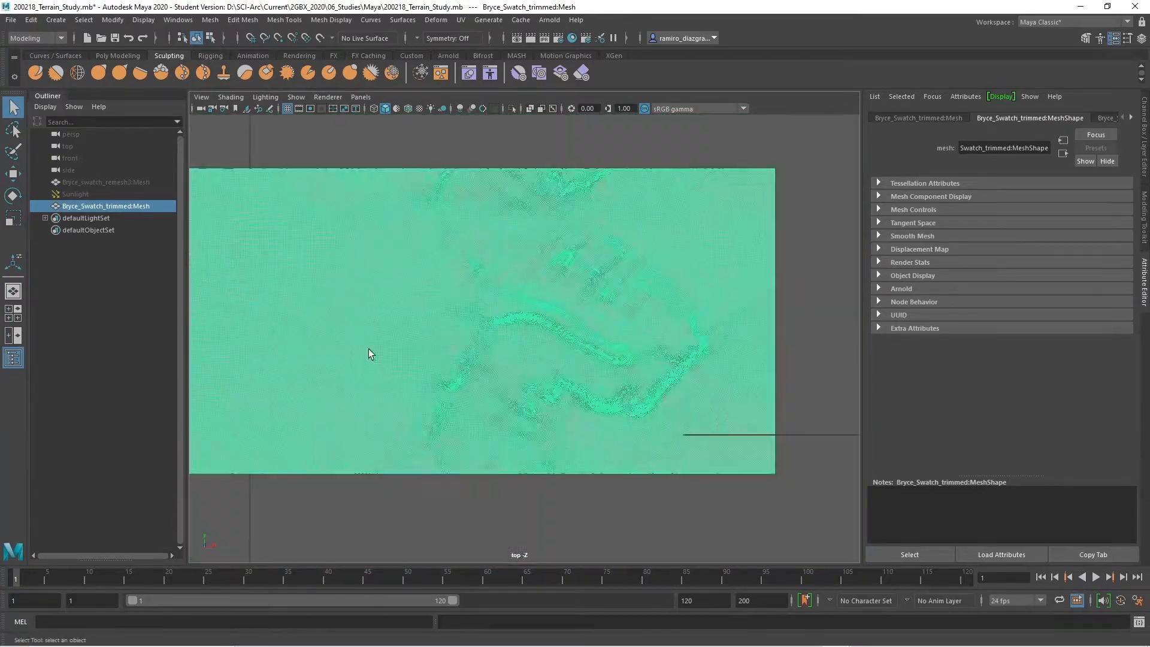
Open the Hypershade and shift its window over the viewport.
click(178, 20)
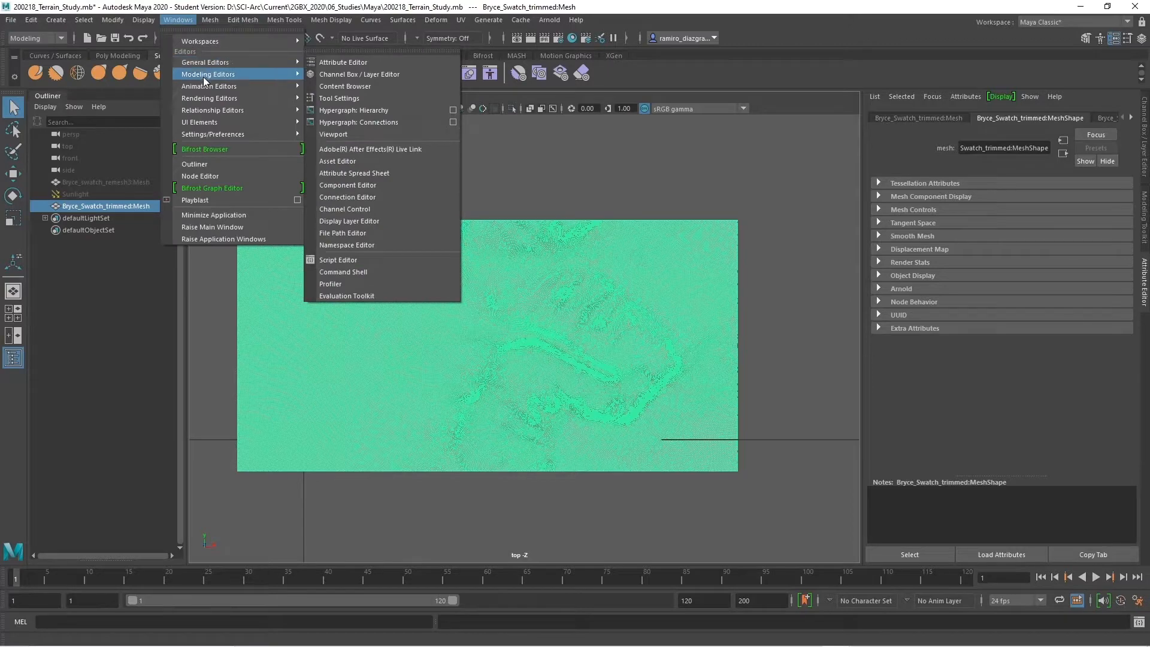
mouse_move(204, 99)
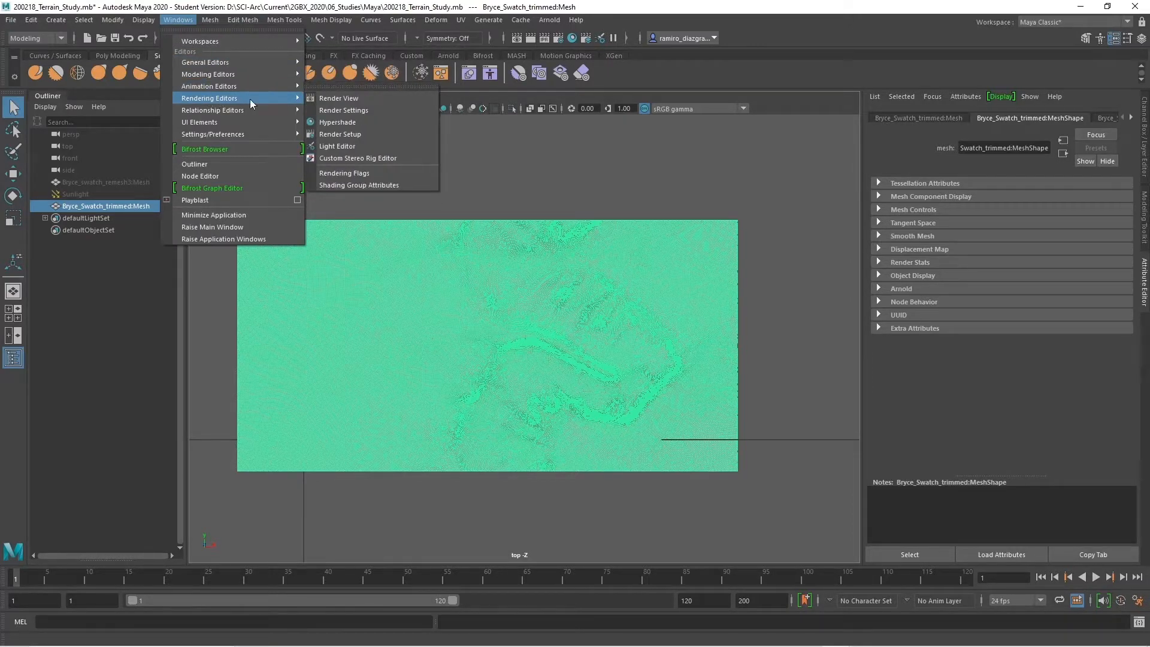
click(374, 123)
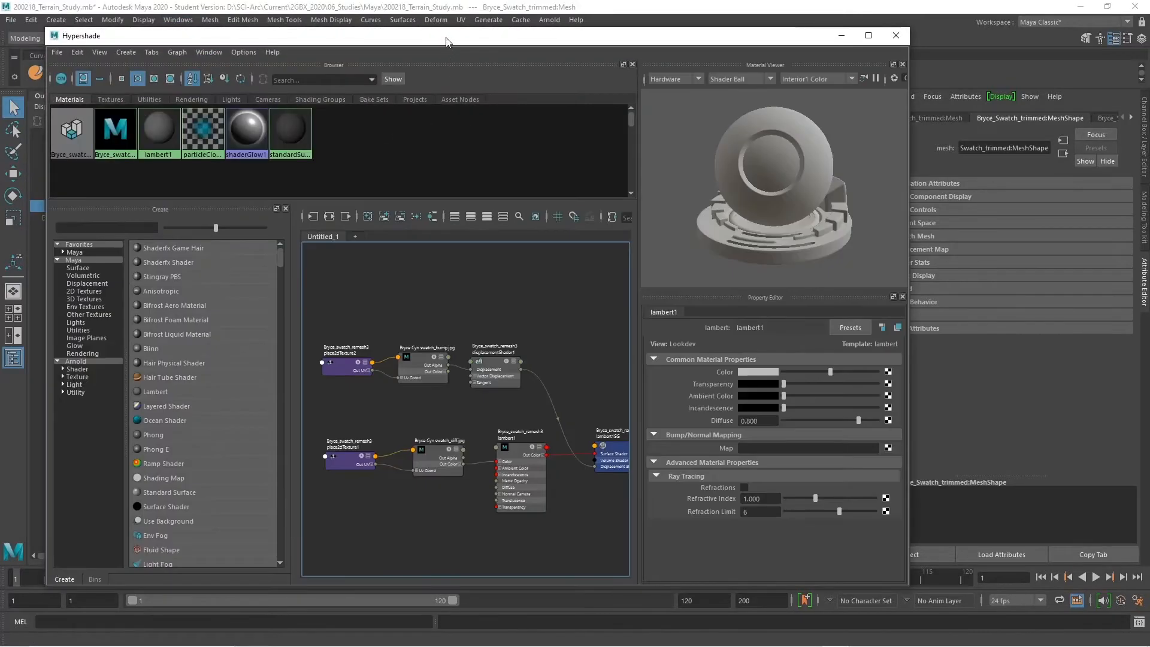
drag(437, 35, 537, 35)
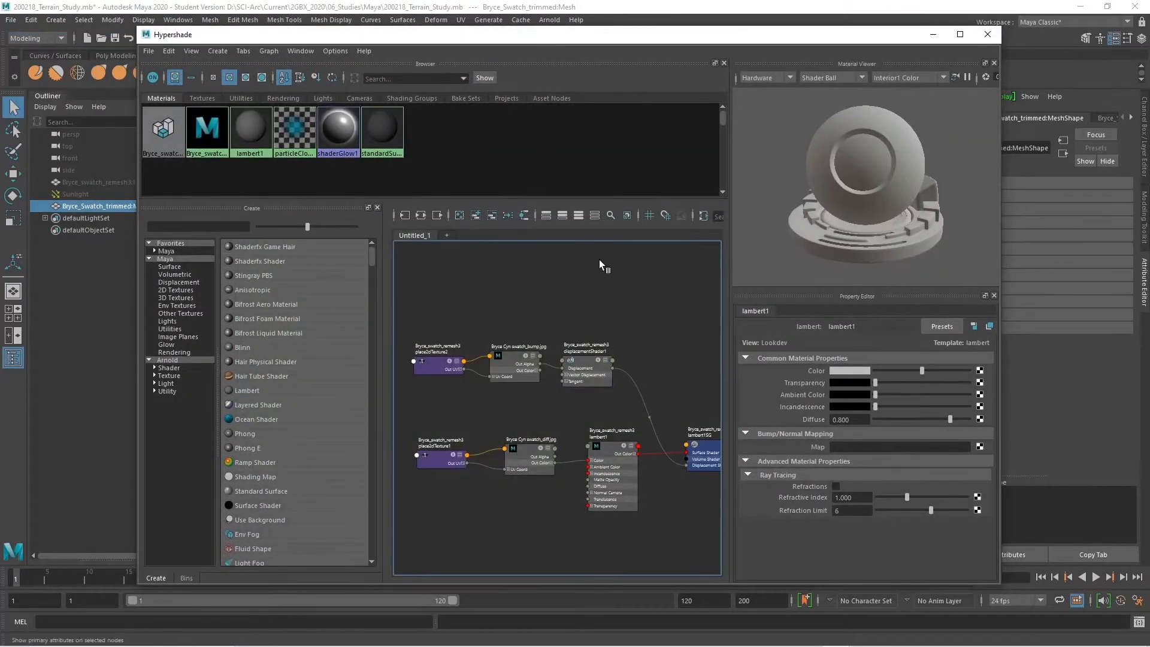
Widen the Hypershade window and create a new Lambert material below the existing shading networks in the graph.
drag(1000, 313, 1109, 314)
scroll(641, 342, down, 5)
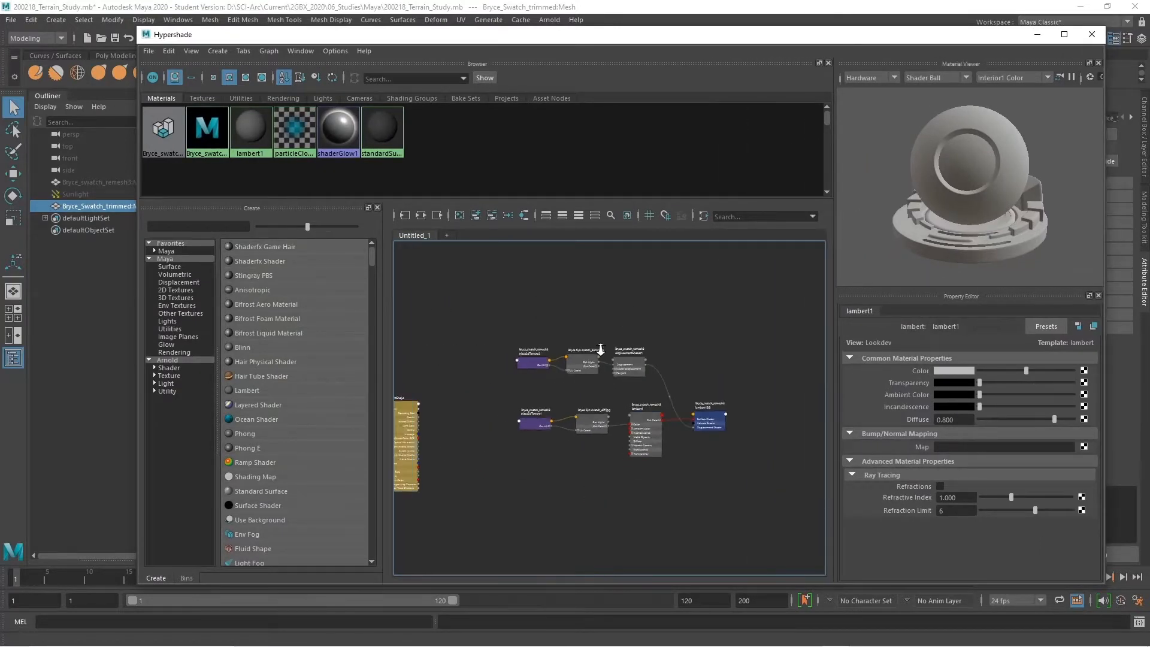
alt+middle_drag(603, 374, 648, 337)
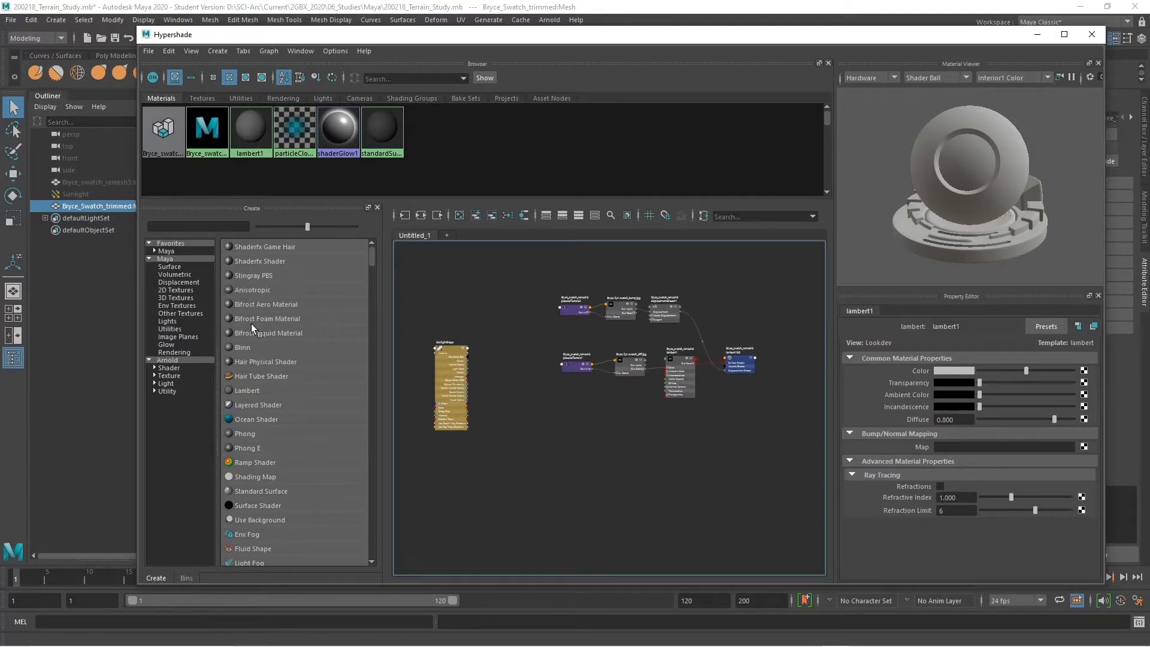
click(251, 392)
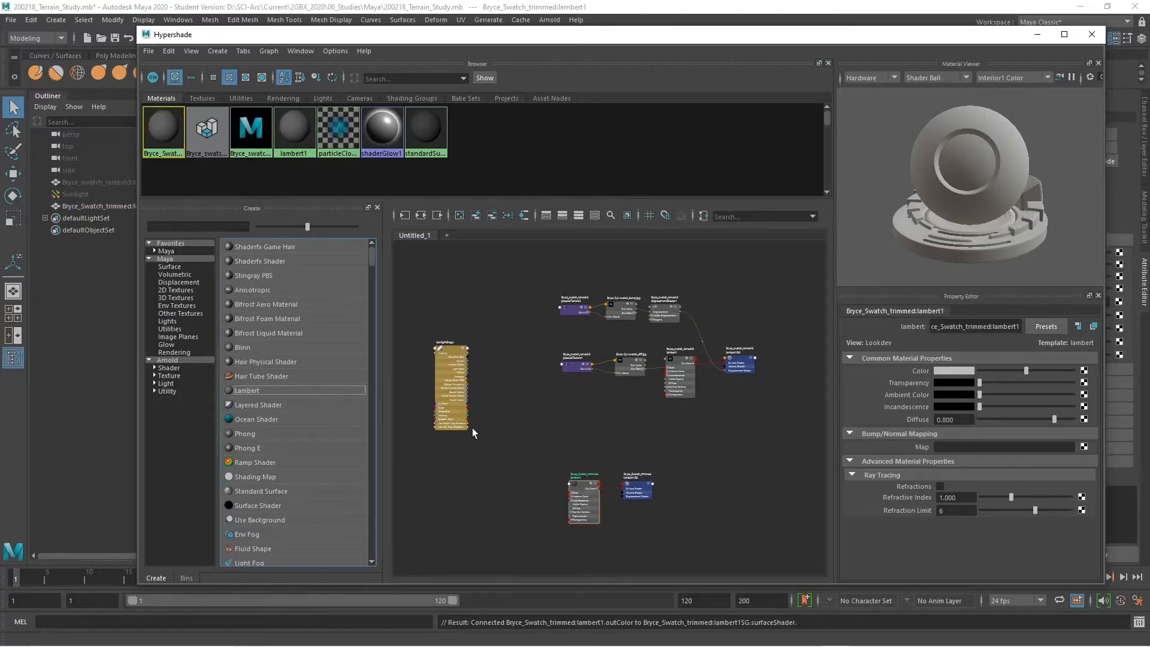
Map the new Lambert material's color with a File texture node.
key(f)
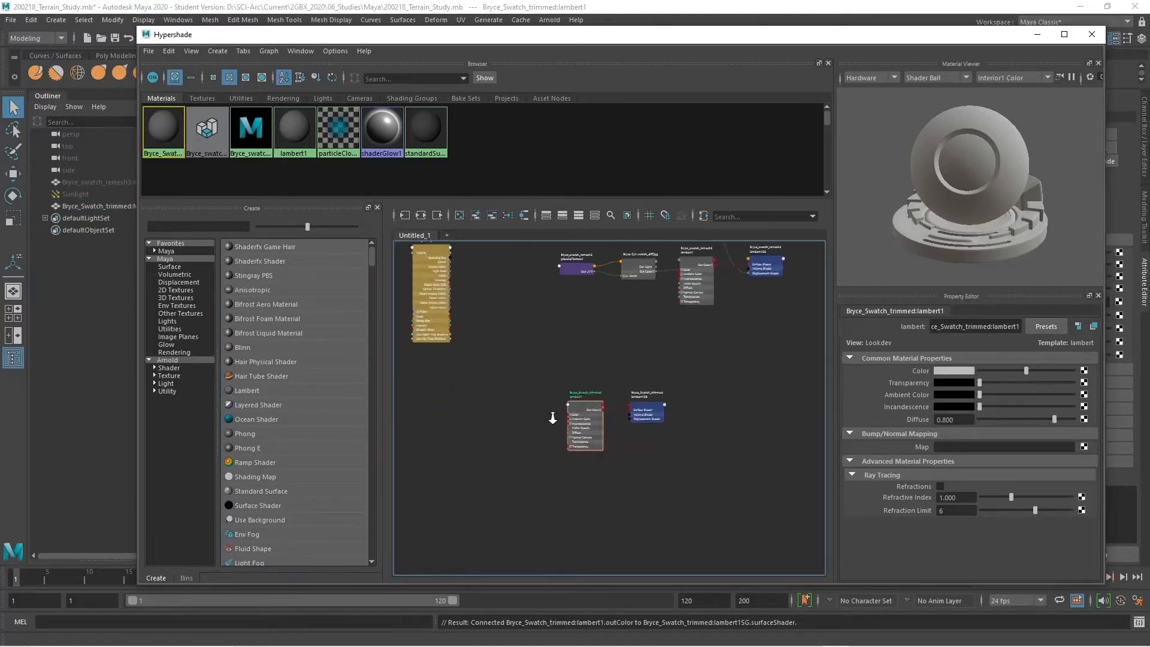
alt+middle_drag(616, 462, 550, 395)
scroll(525, 383, up, 3)
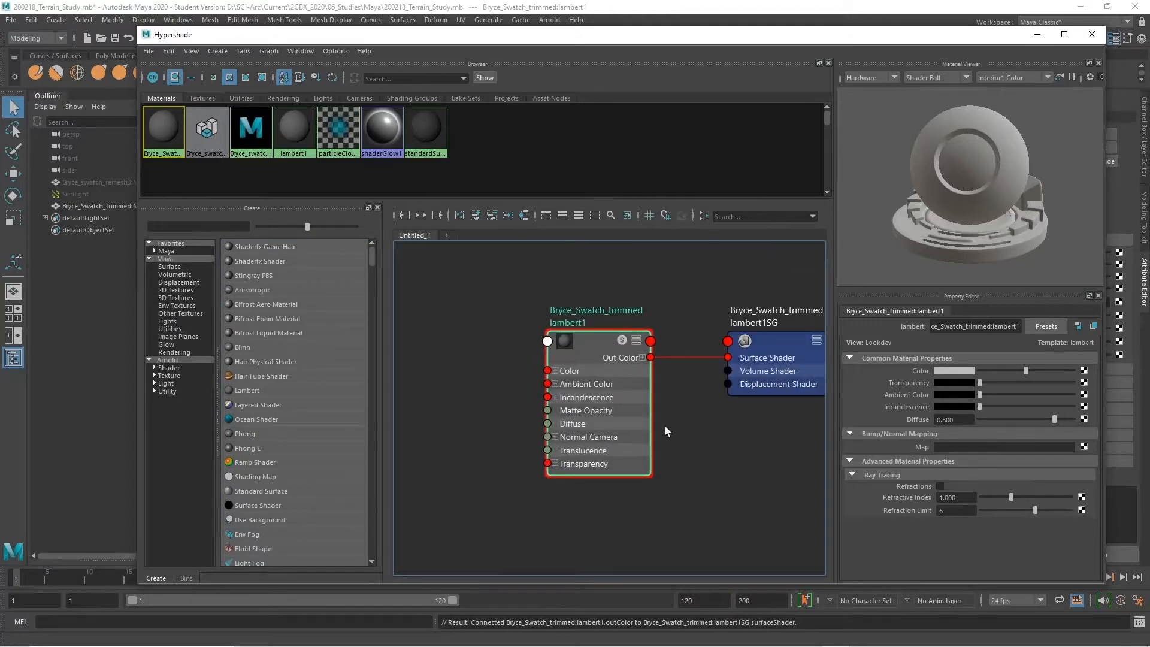
scroll(721, 453, down, 3)
alt+middle_drag(667, 440, 585, 436)
scroll(586, 437, up, 1)
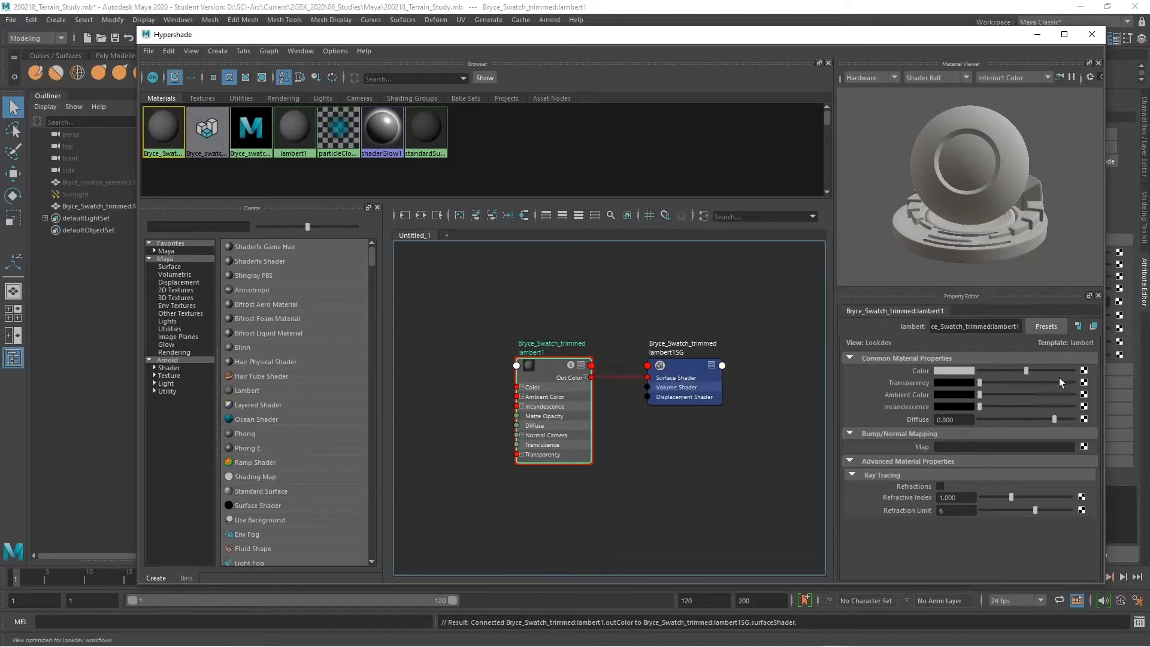
click(1084, 370)
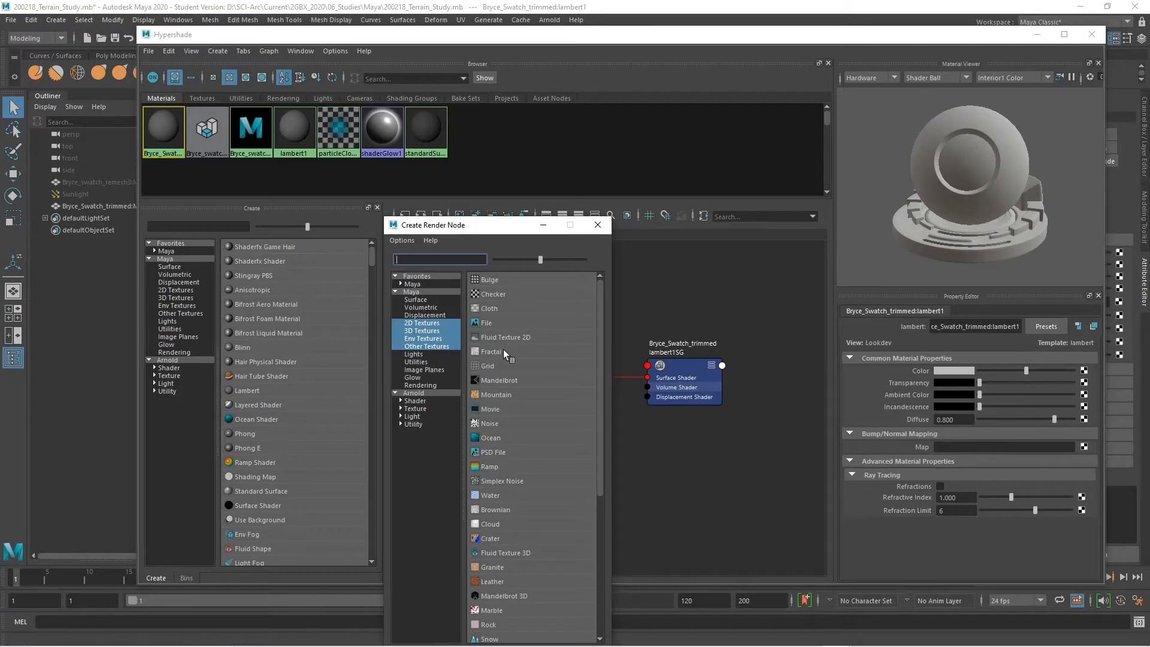
click(487, 322)
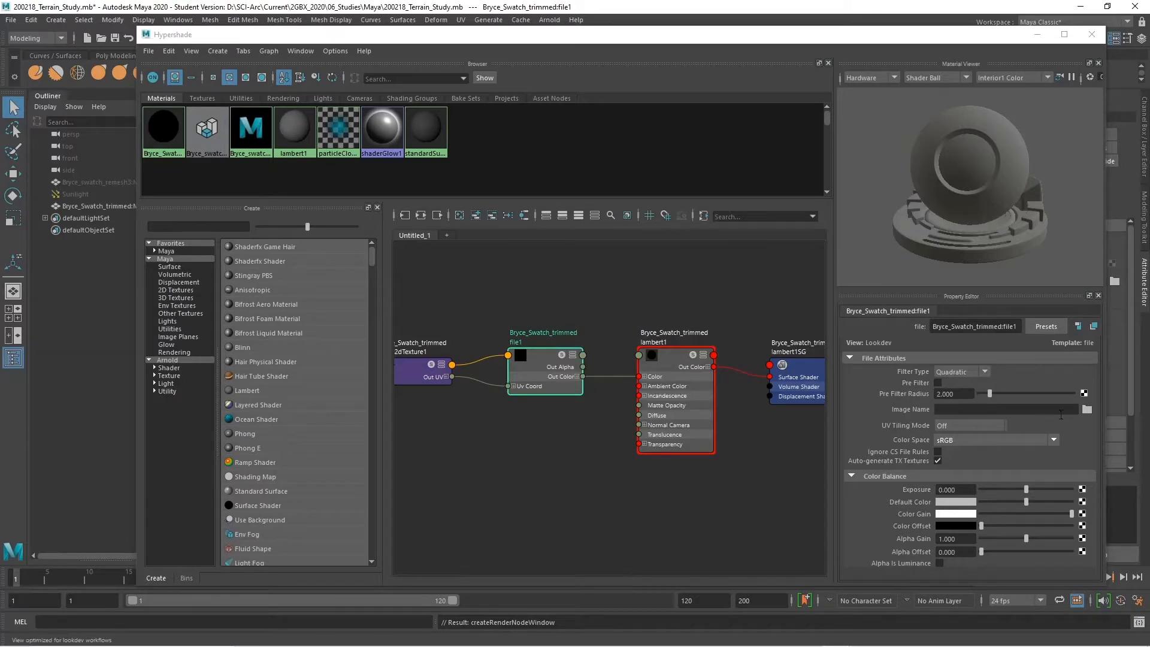
Start choosing the file texture's image and browse from the Desktop to the 2GBX_2020\06_Studies\Photoshop folder.
click(1087, 409)
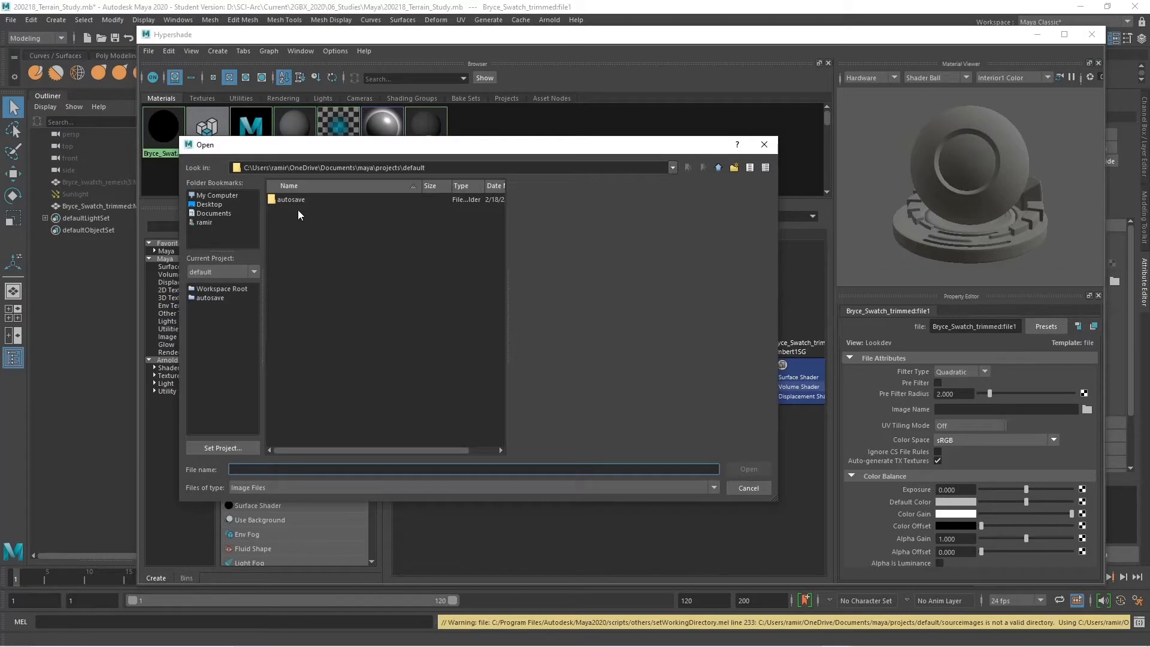
click(219, 205)
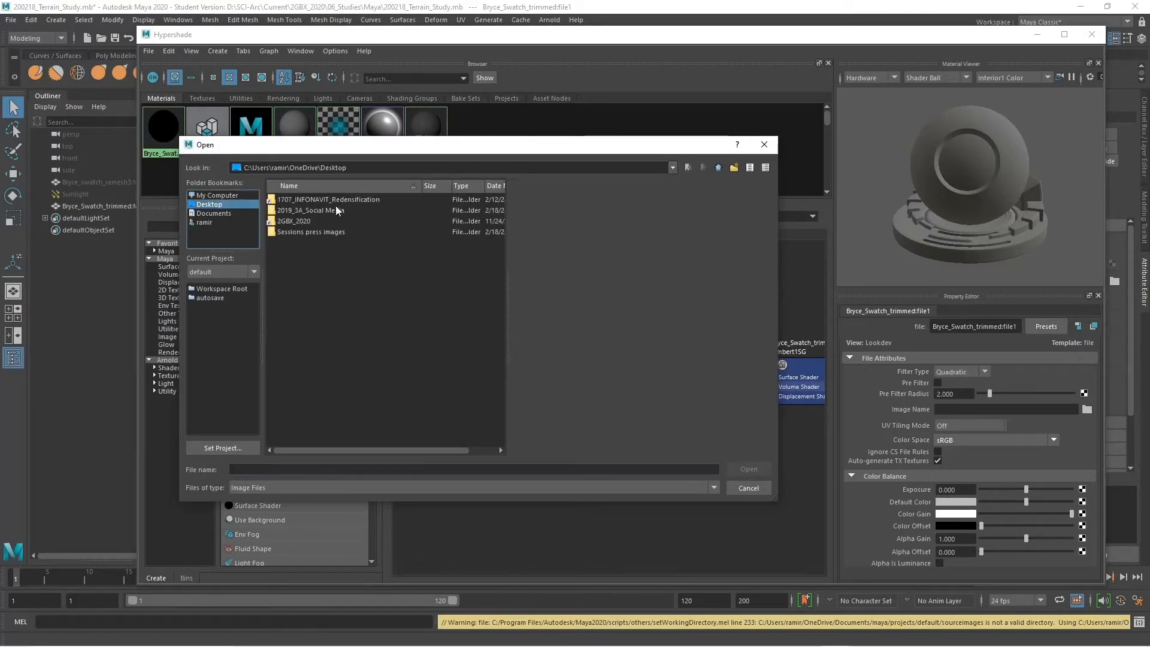
double_click(307, 221)
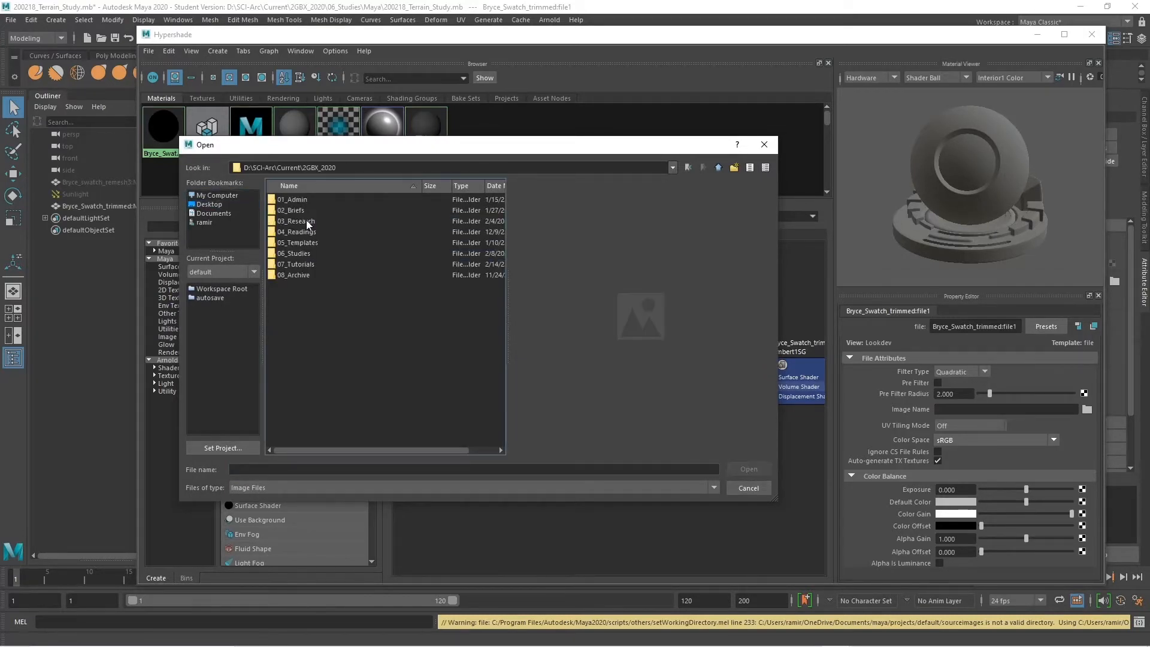
double_click(300, 255)
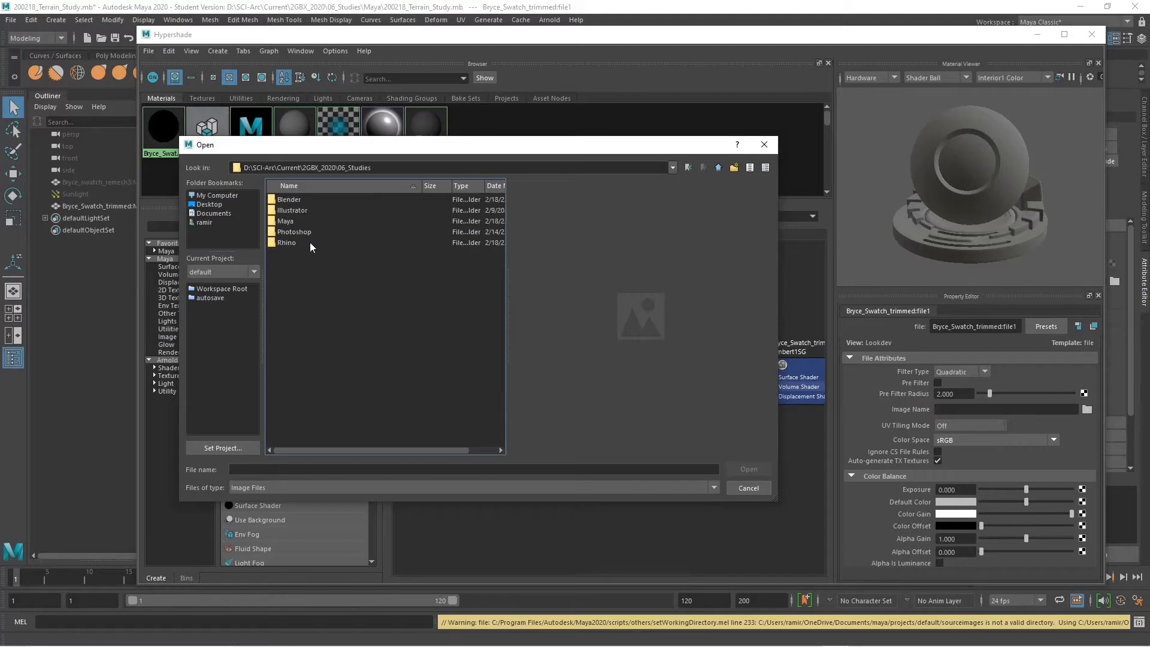
double_click(301, 233)
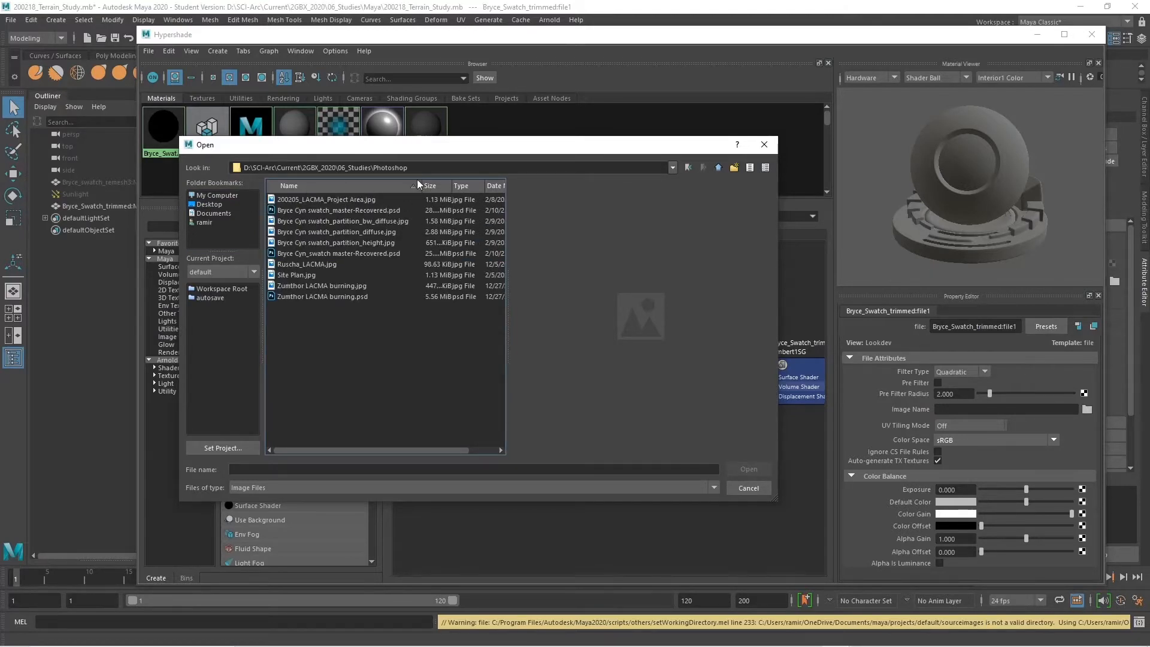
Load Bryce Cyn swatch_diff.jpg from D:\SCI-Arc\Current\2GBX_2019\06_Studies\Photoshop\Bryce Cyn as the file texture's image.
click(672, 168)
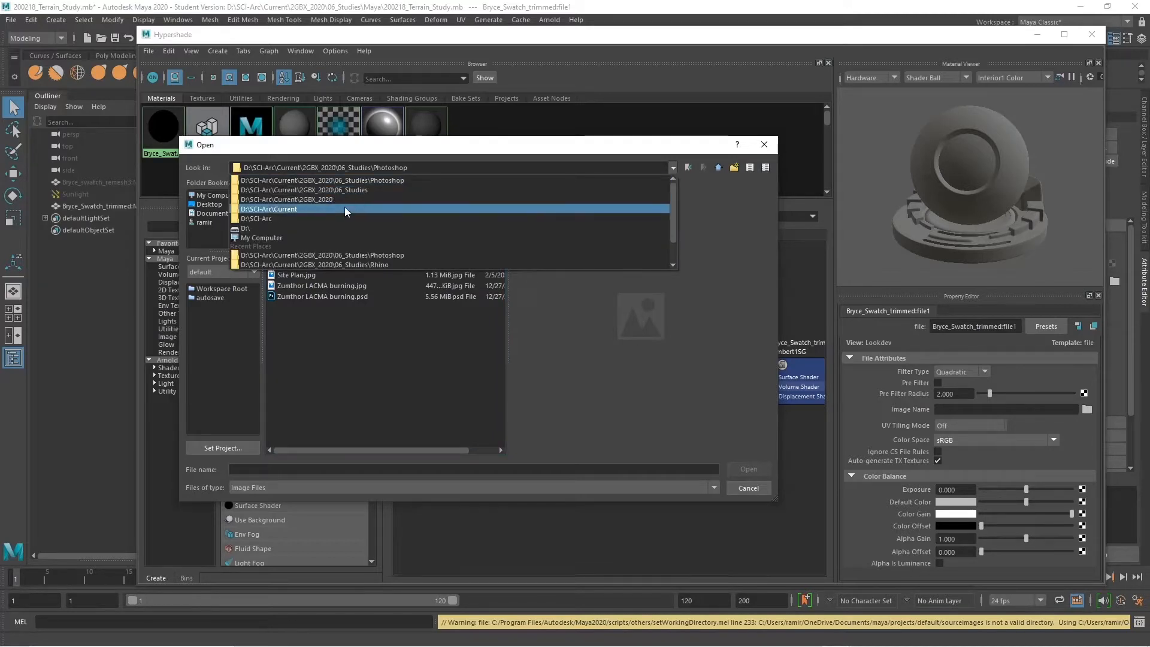
click(345, 209)
double_click(303, 243)
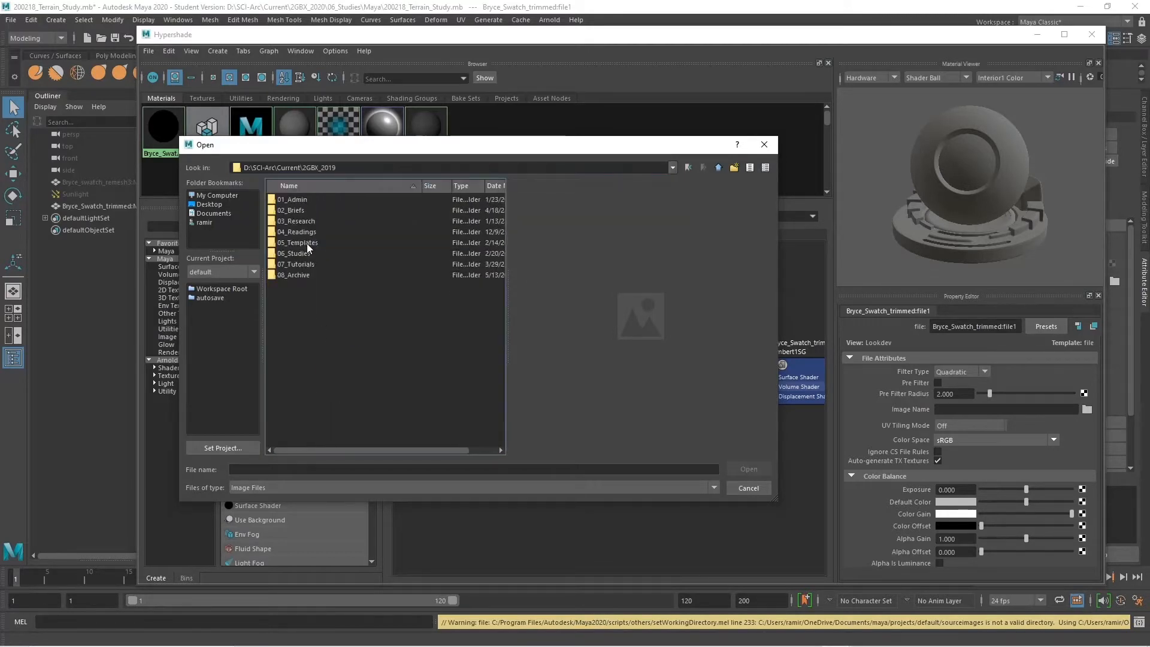
double_click(307, 254)
double_click(305, 243)
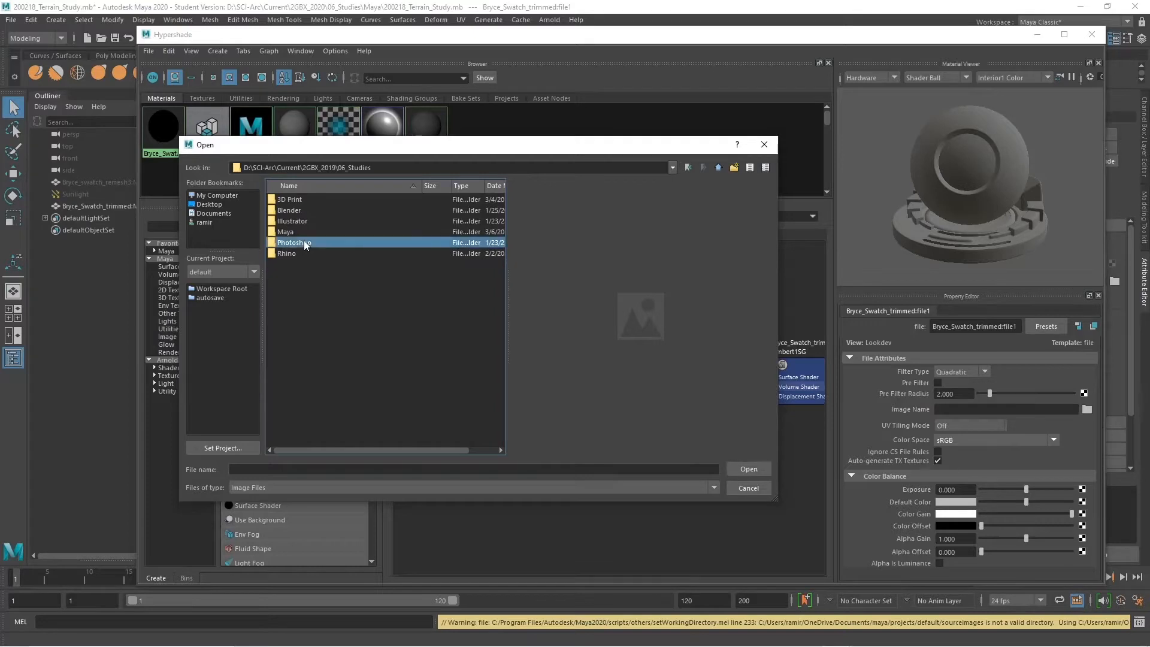
double_click(302, 211)
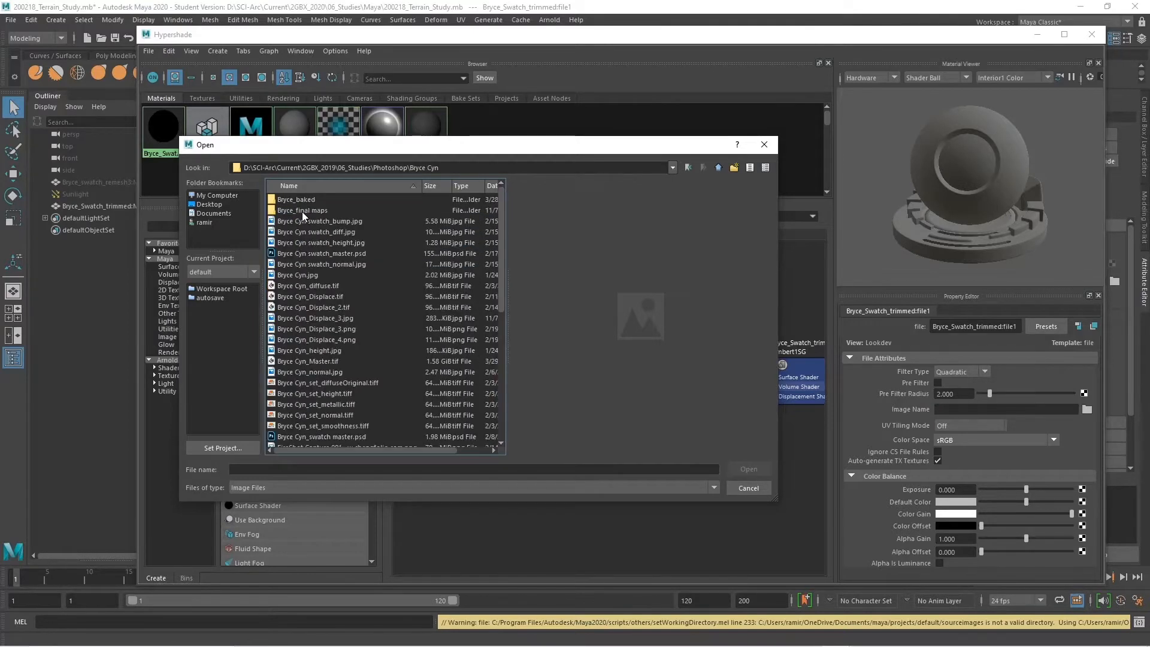
click(336, 232)
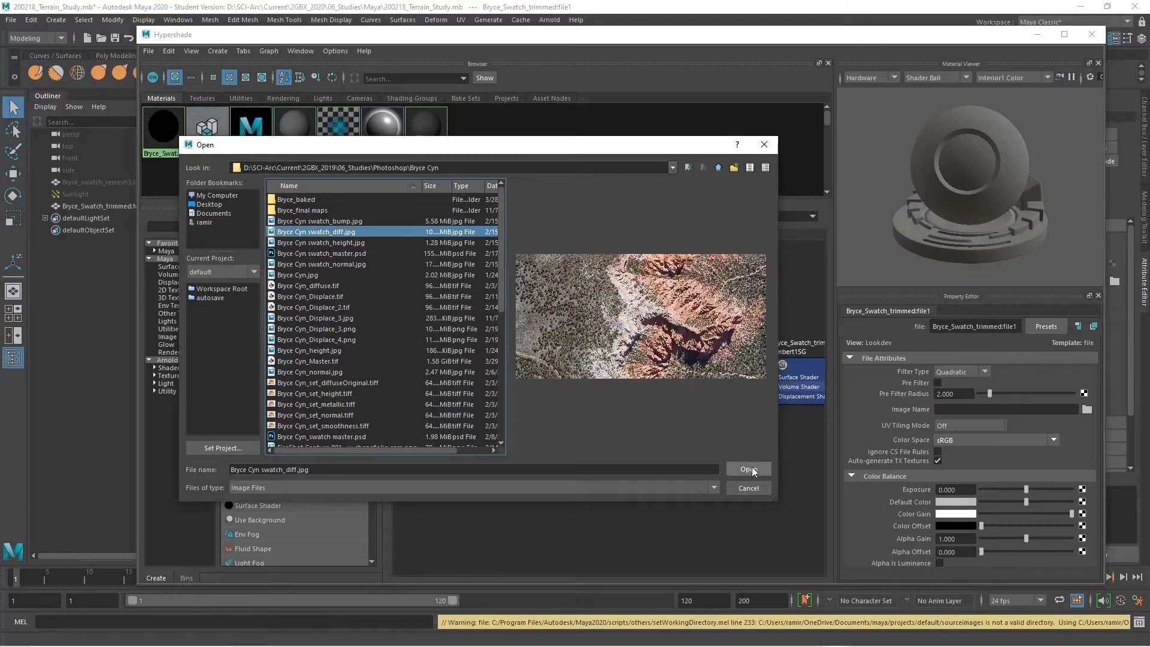
click(750, 468)
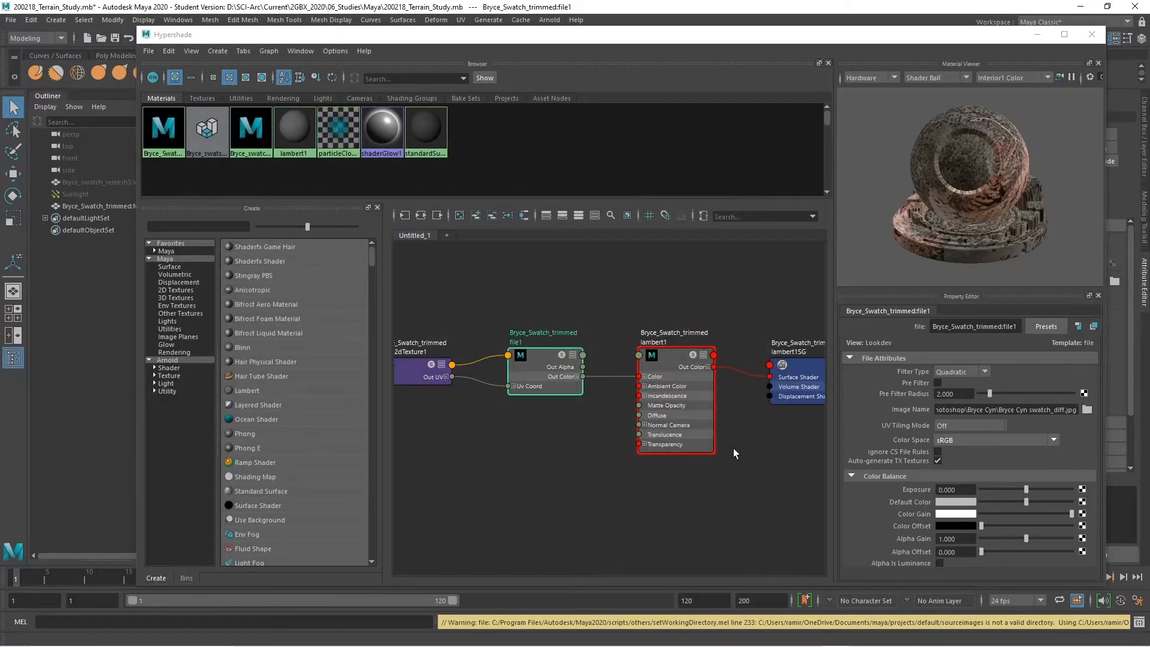
Move the floating Hypershade off the terrain by docking it above the viewport.
scroll(750, 483, down, 3)
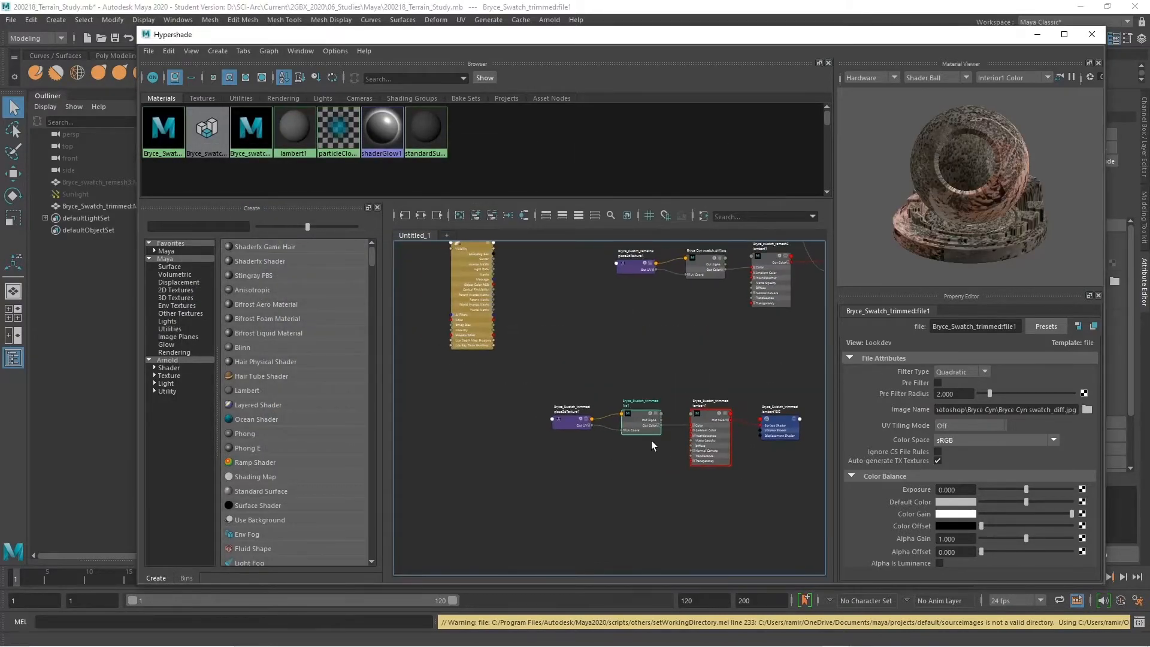
alt+middle_drag(639, 431, 591, 471)
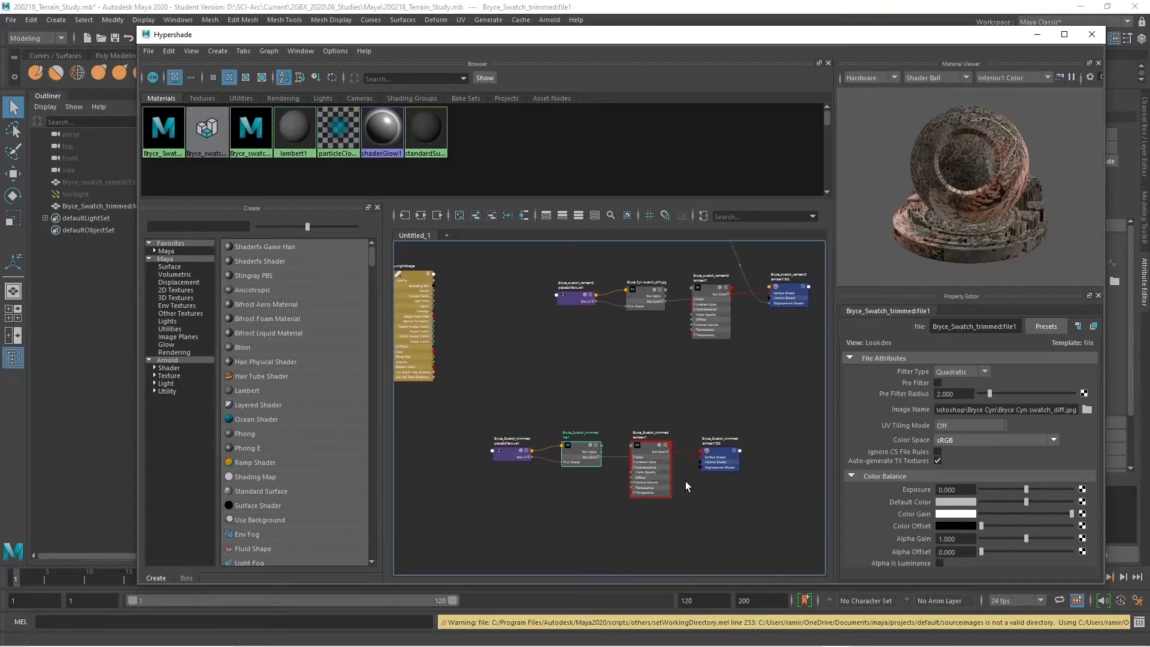
scroll(712, 499, down, 2)
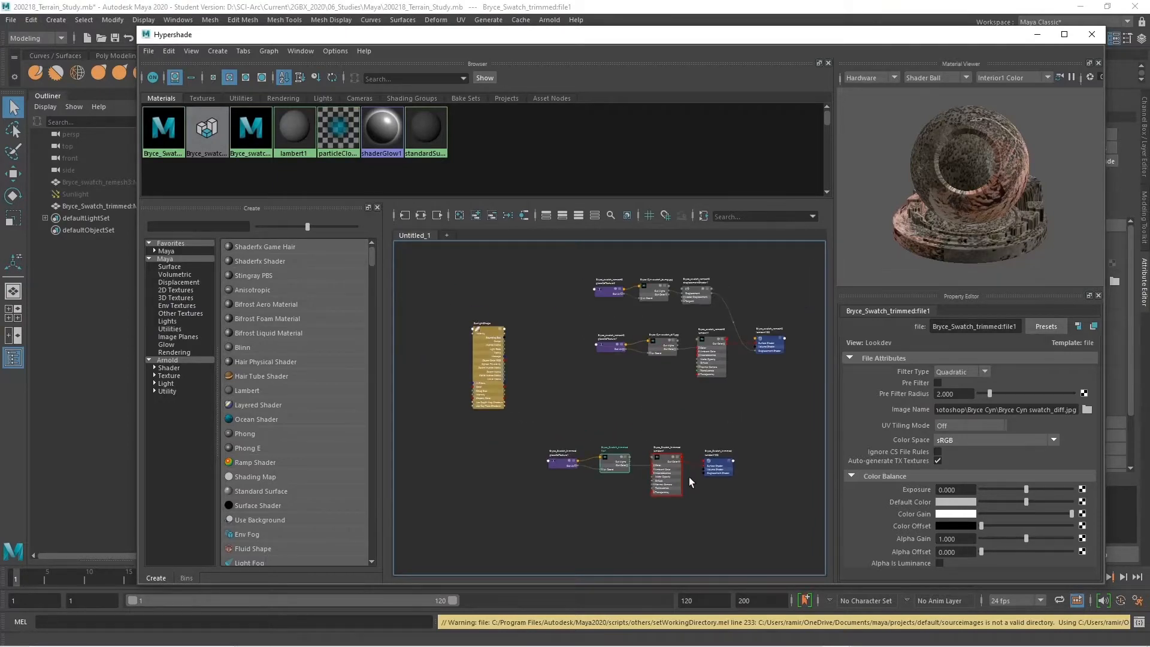
drag(511, 41, 851, 175)
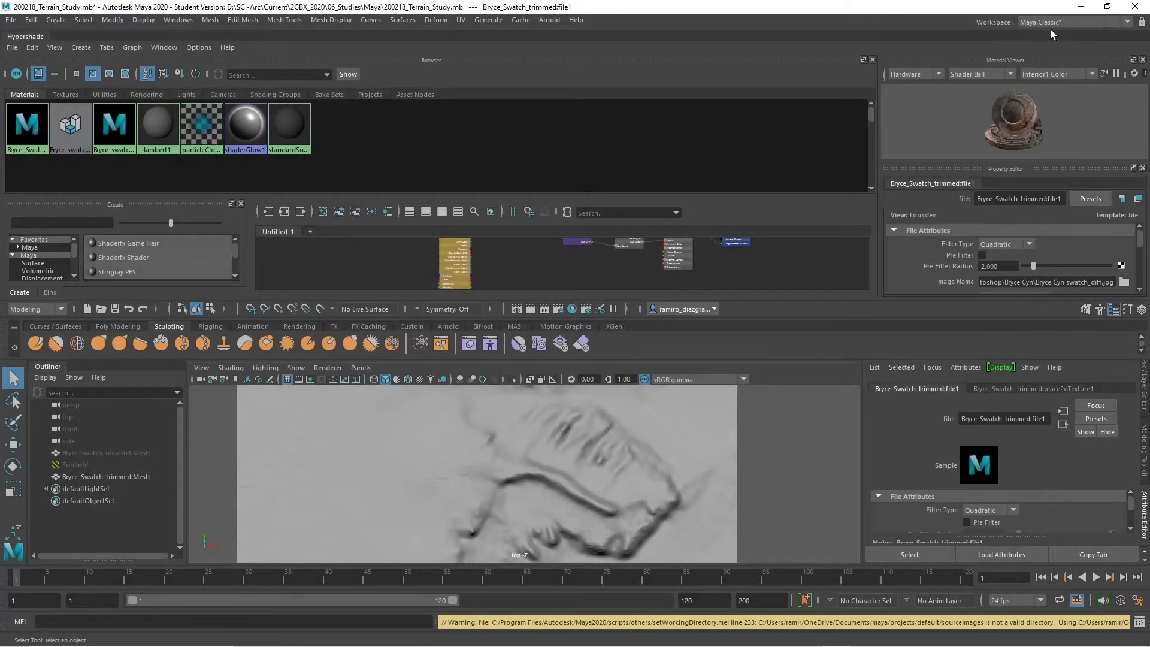
Undock the Hypershade into a floating window and move it aside to uncover the terrain in the viewport.
click(1107, 7)
click(724, 6)
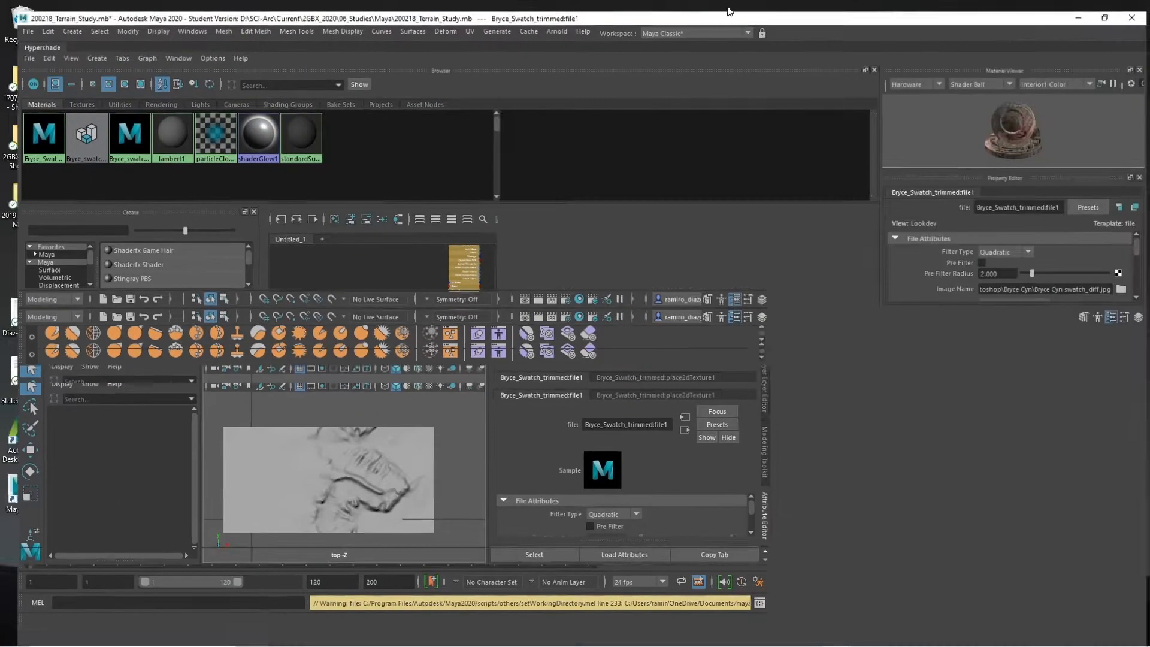
drag(20, 33, 422, 100)
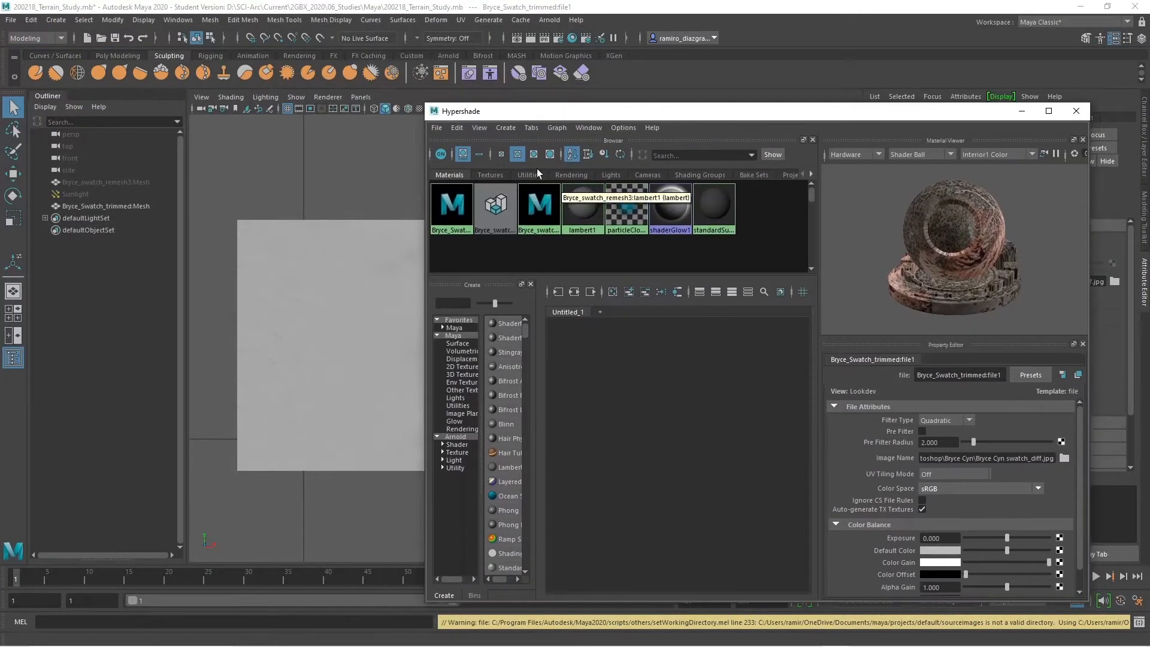
drag(559, 114, 728, 114)
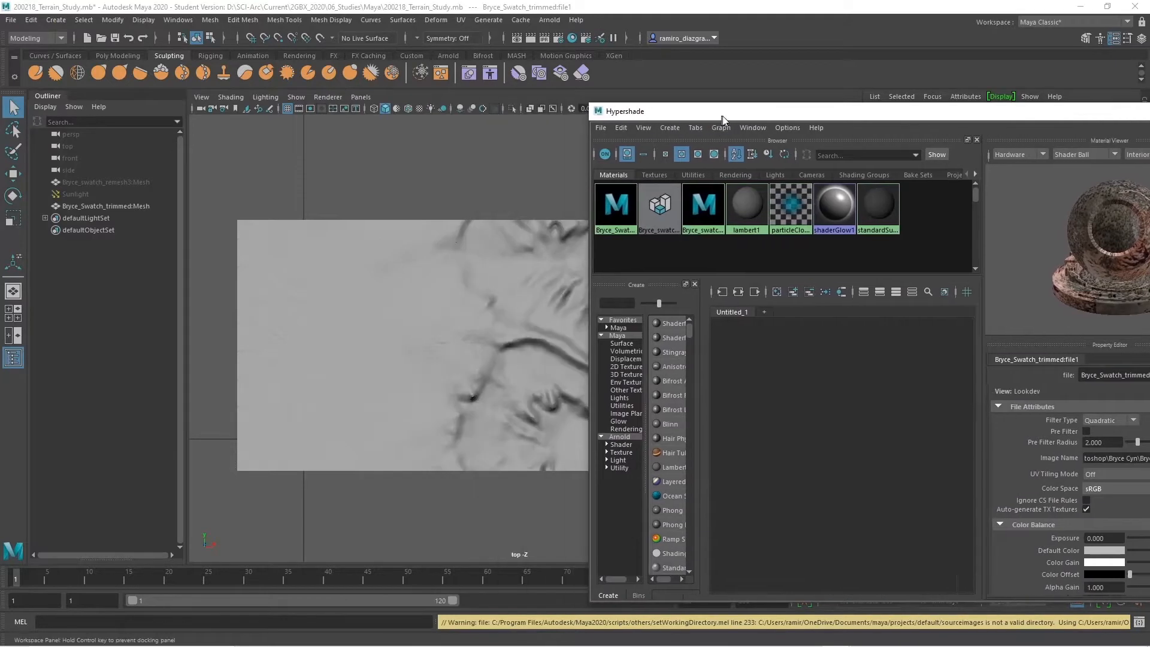
Examine the shading network and properties of the Bryce_Swatch_trimmed:lambert1 material in the Hypershade.
click(620, 210)
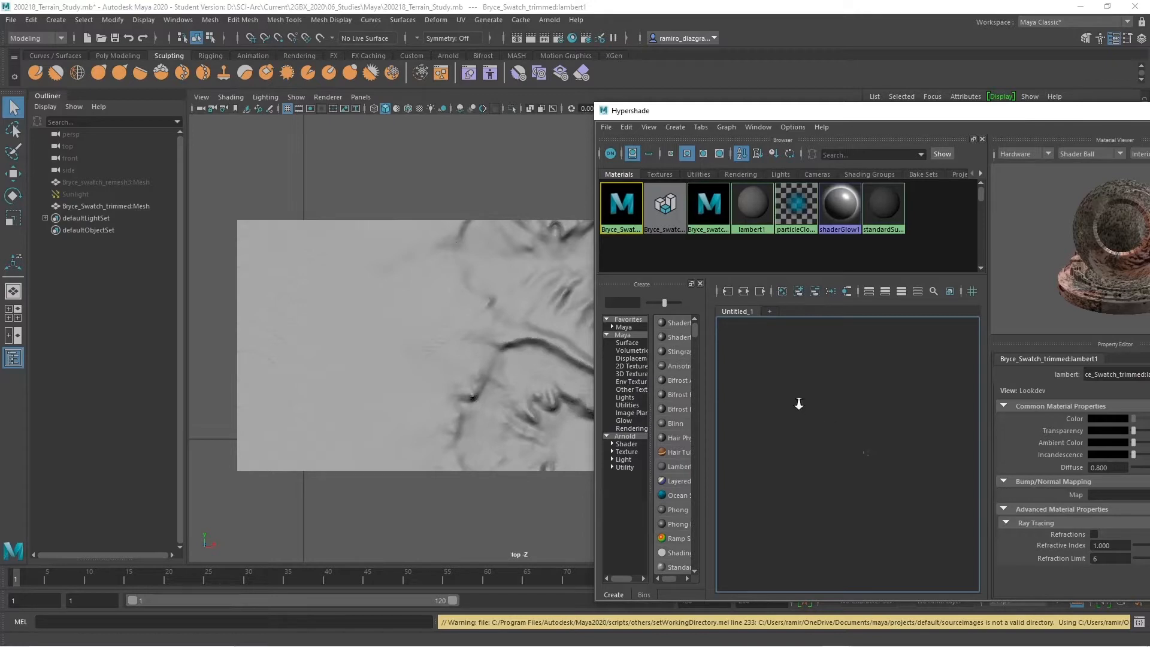
alt+right_drag(847, 440, 891, 465)
alt+middle_drag(891, 465, 767, 391)
alt+right_drag(767, 389, 886, 473)
alt+right_drag(804, 418, 906, 485)
alt+middle_drag(878, 456, 821, 397)
alt+right_drag(773, 391, 887, 474)
alt+middle_drag(874, 464, 823, 409)
alt+right_drag(782, 402, 898, 478)
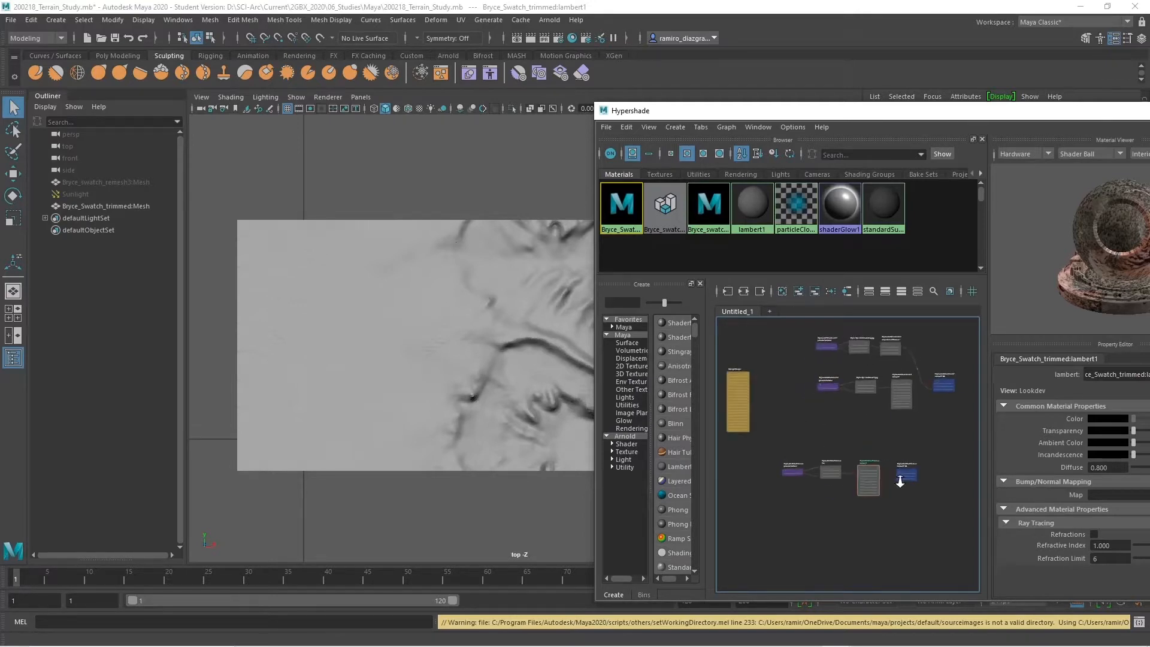
alt+right_drag(820, 422, 876, 478)
alt+middle_drag(877, 478, 873, 443)
alt+right_drag(840, 419, 873, 453)
alt+middle_drag(873, 453, 842, 430)
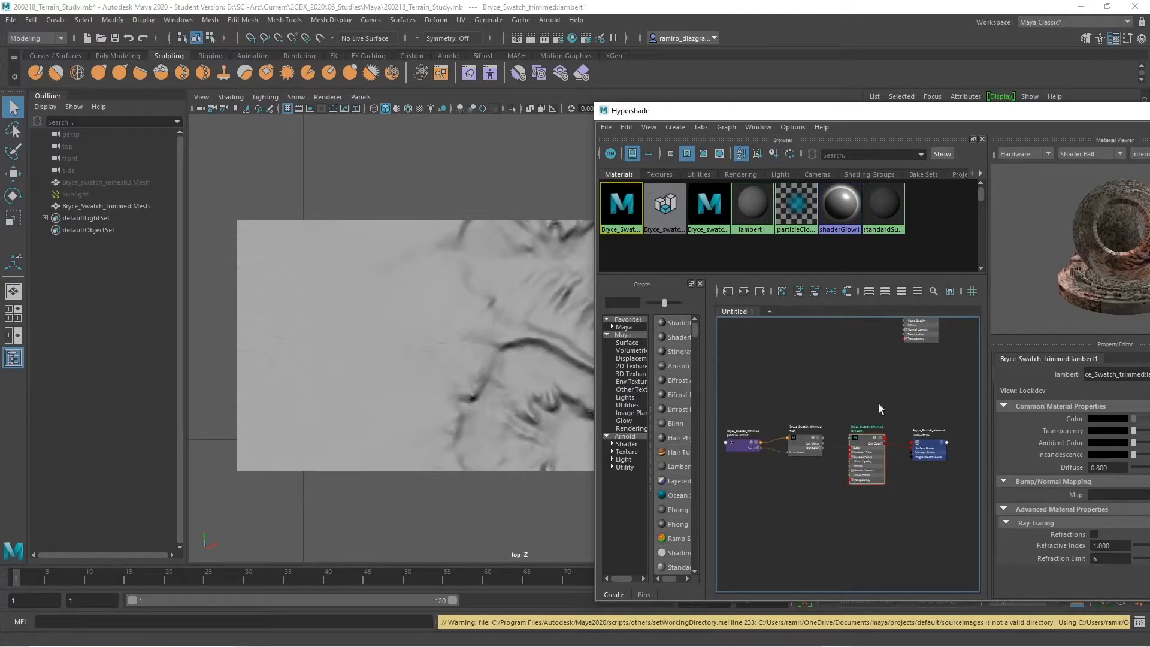
drag(897, 115, 693, 109)
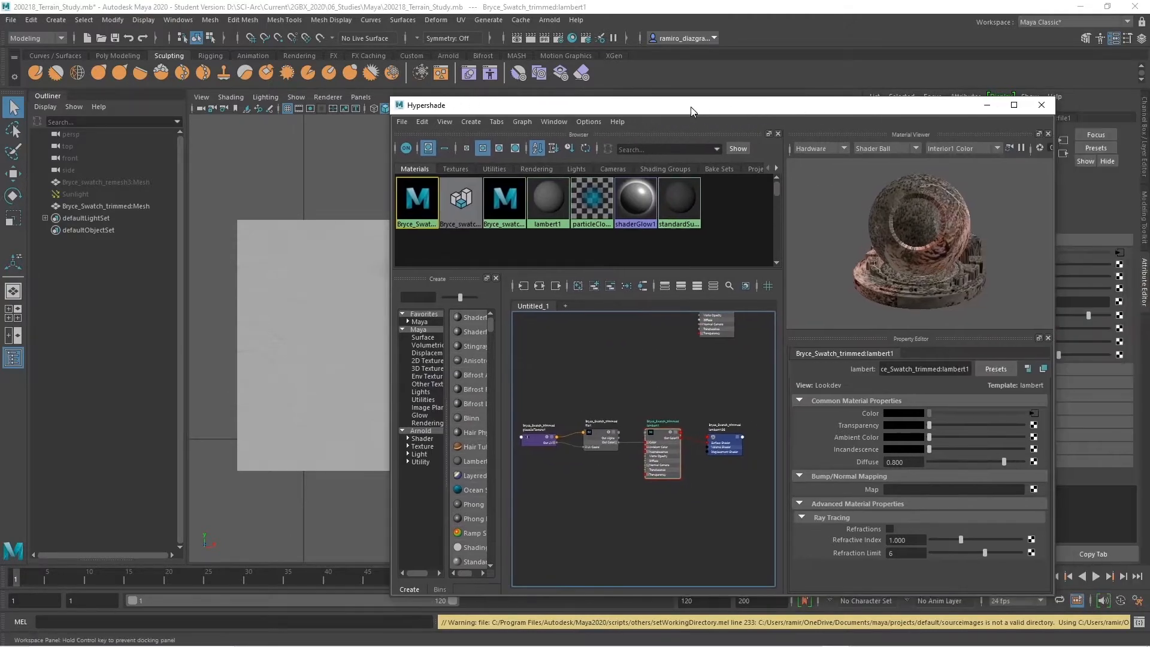
click(921, 369)
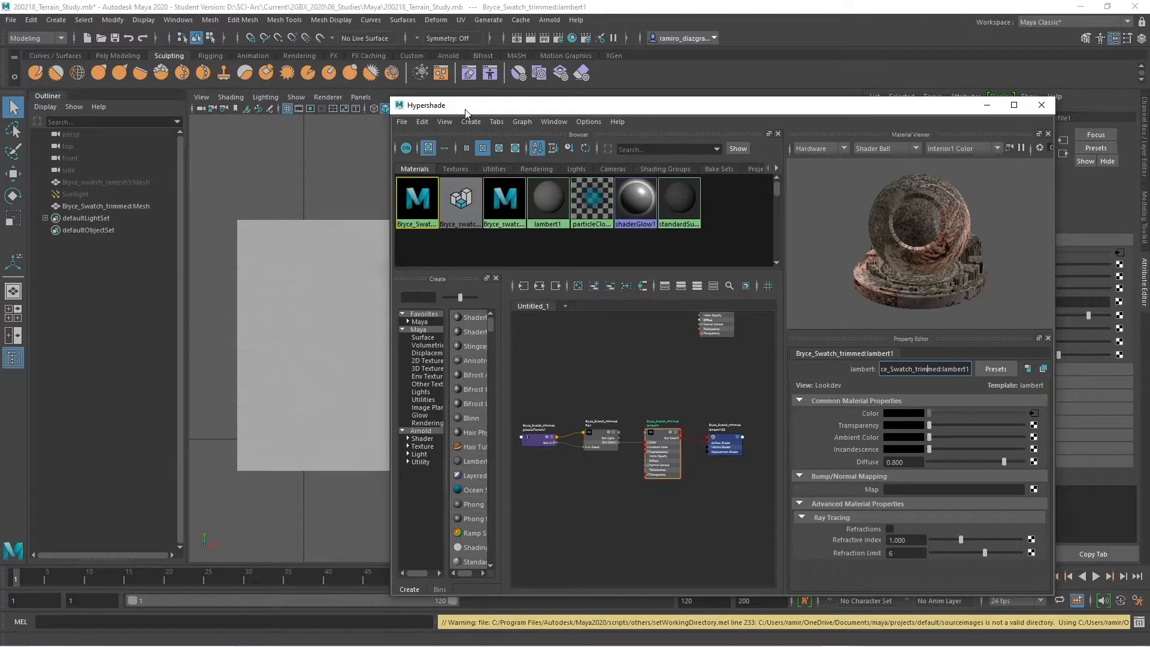
Select the trimmed terrain mesh as an object and assign the existing Bryce_Swatch_trimmed:lambert1 material to it.
drag(466, 110, 671, 108)
click(369, 319)
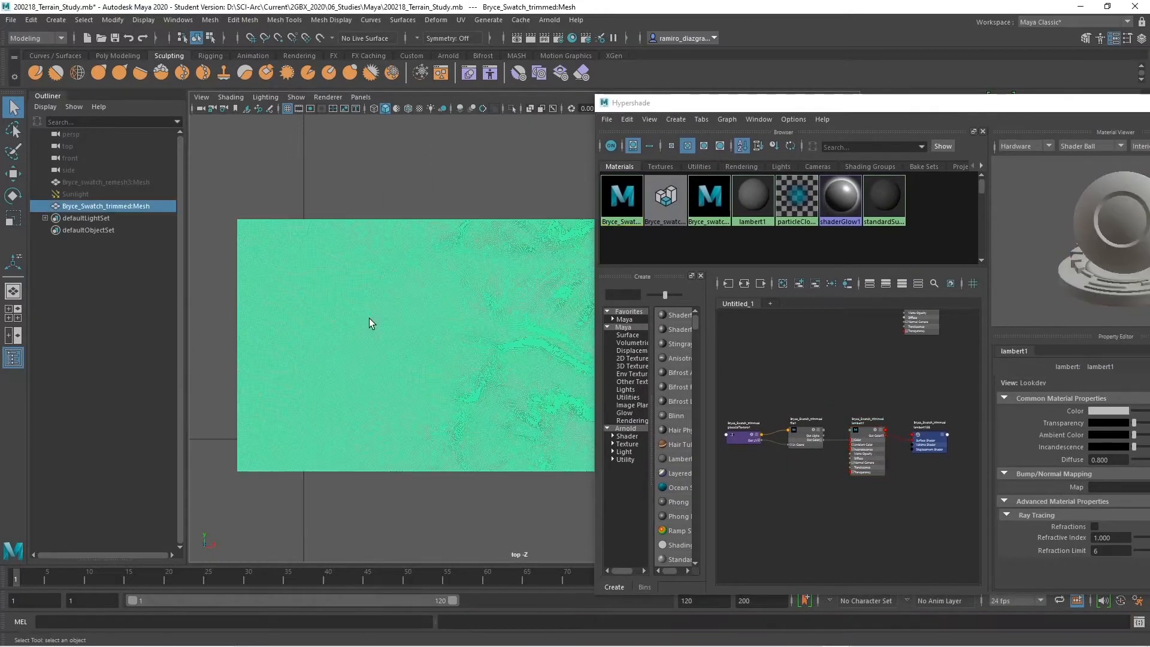
ctrl+click(371, 318)
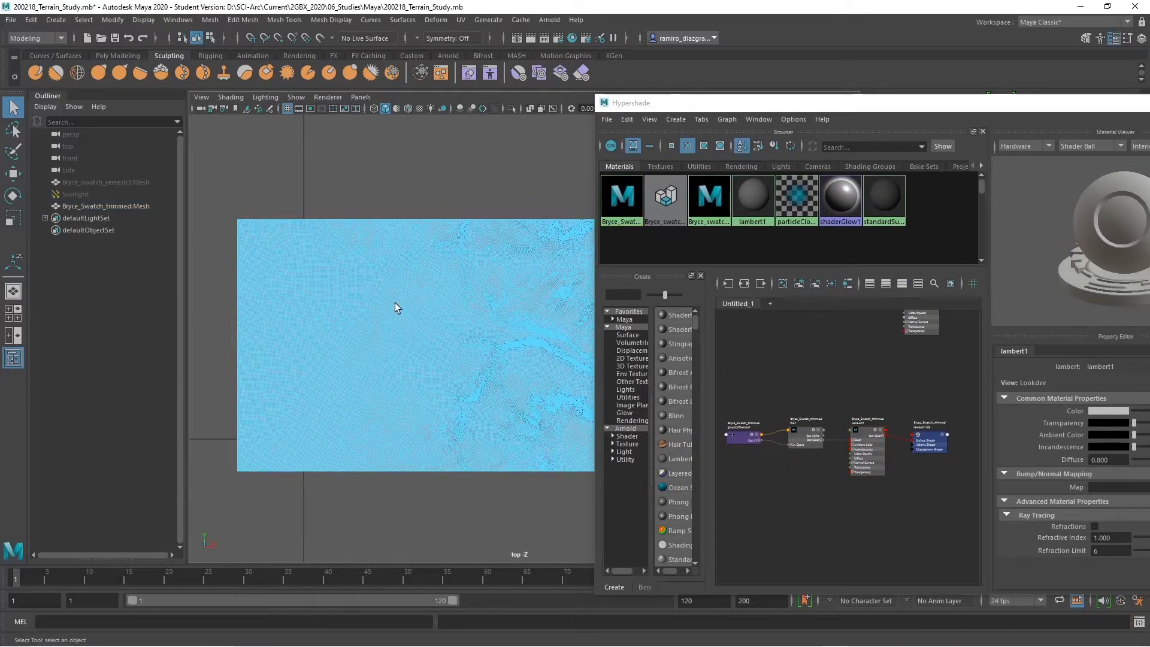
key(F8)
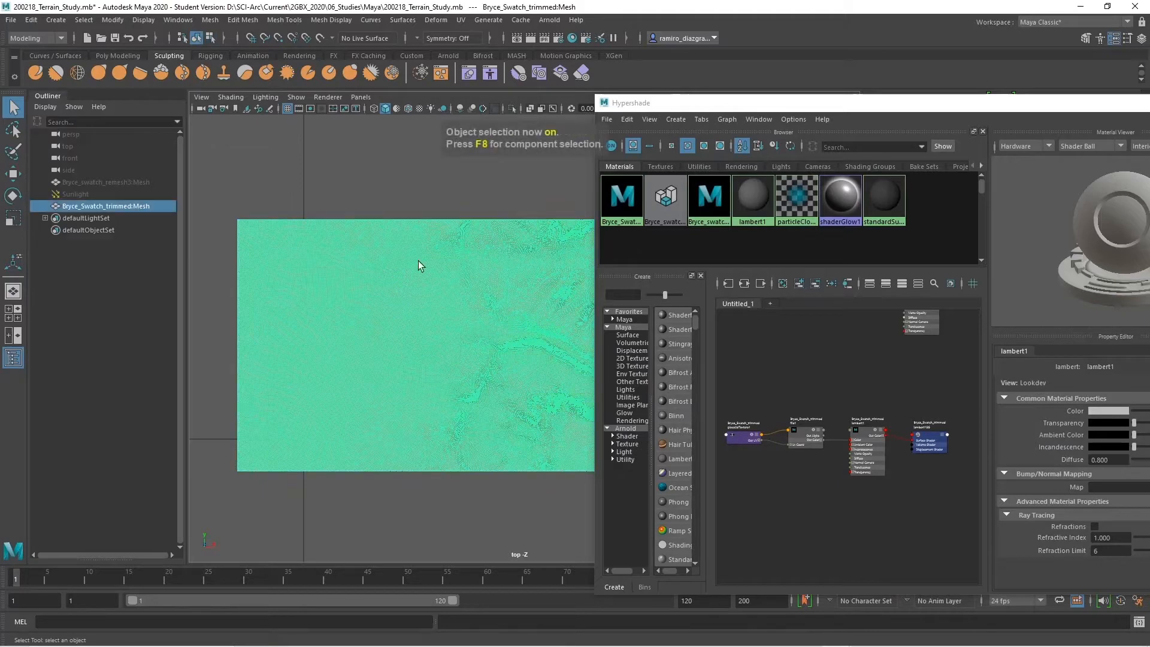
right_click(426, 192)
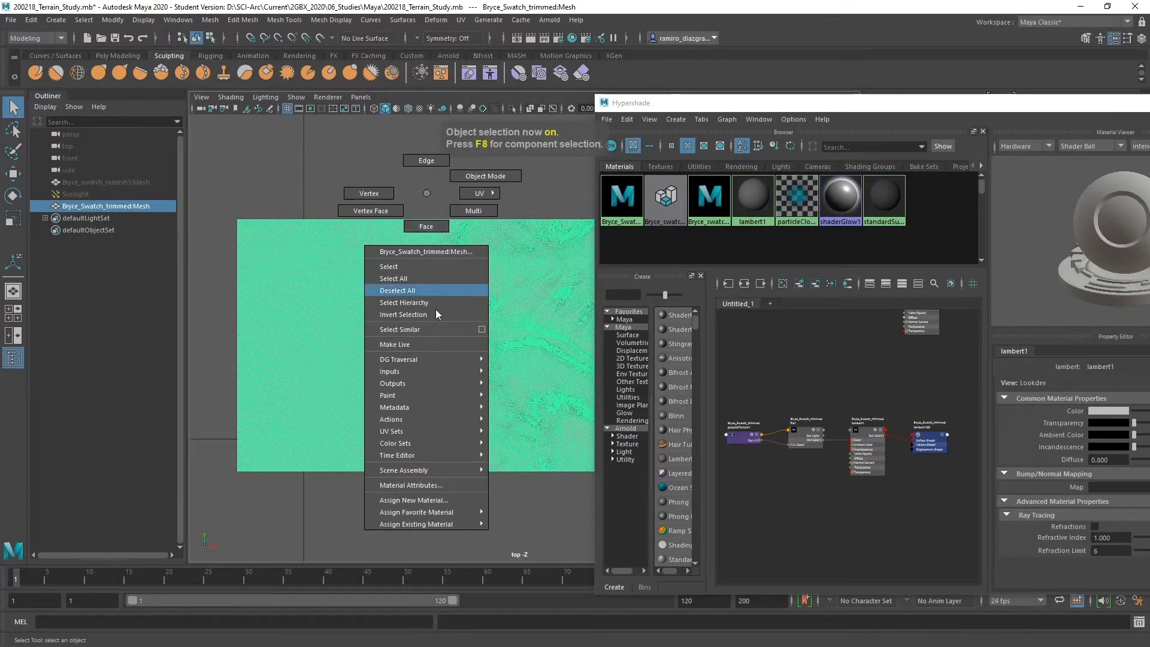
mouse_move(433, 513)
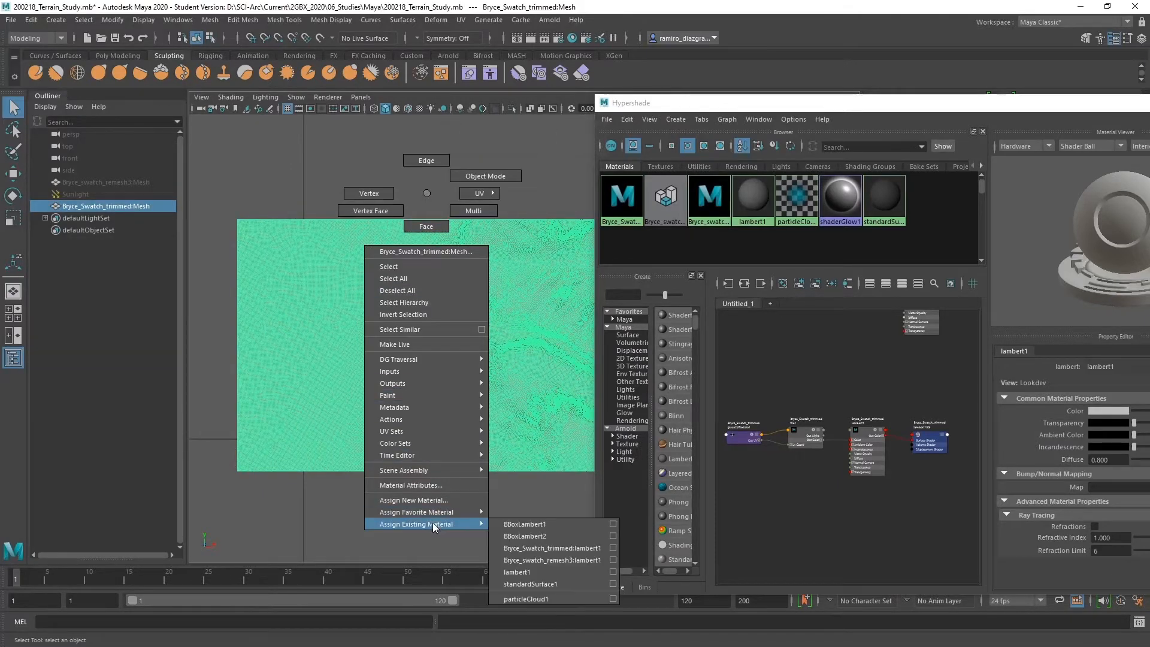
click(533, 548)
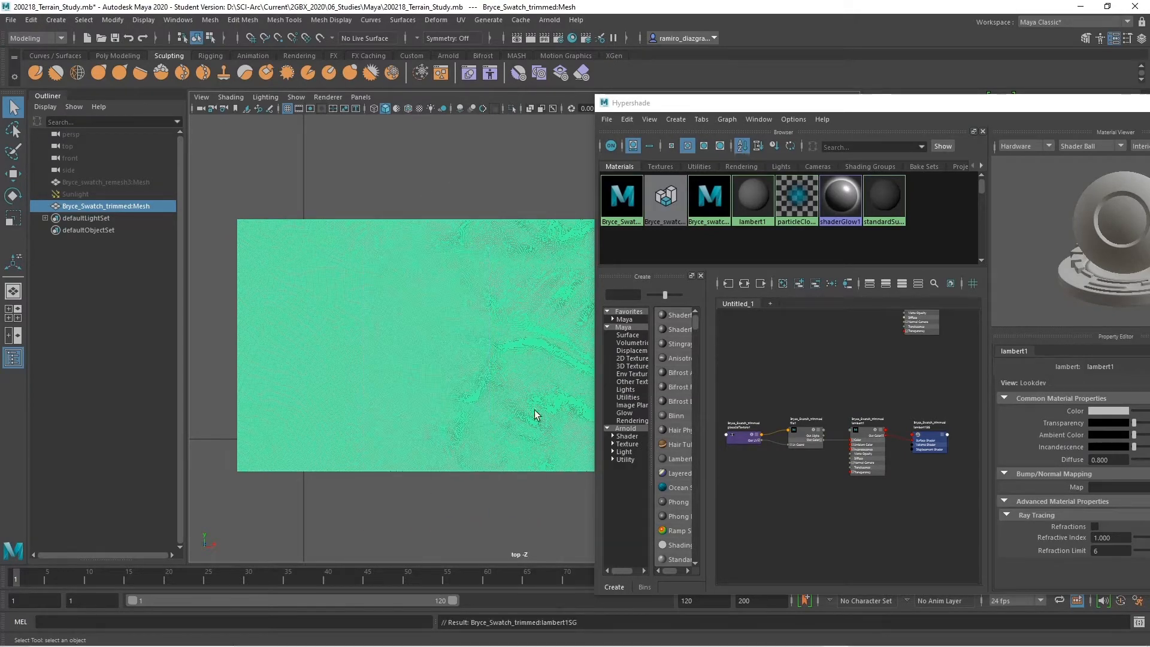
Undock the Hypershade again and close its window.
drag(861, 110, 749, 96)
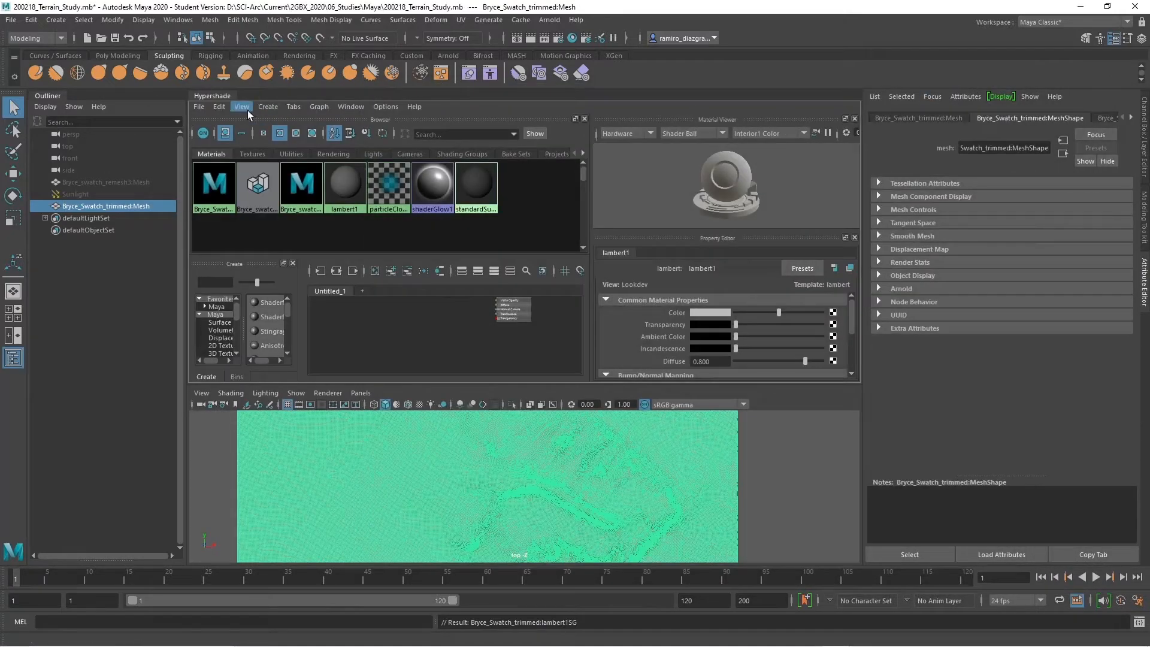
drag(212, 96, 483, 142)
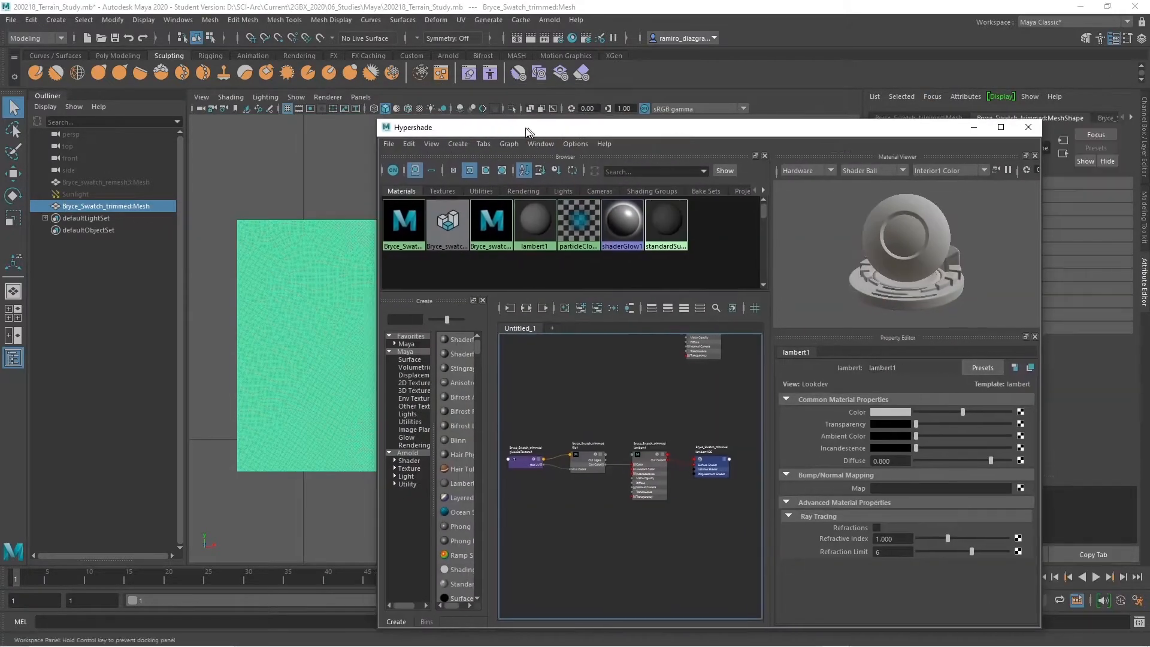
click(1016, 128)
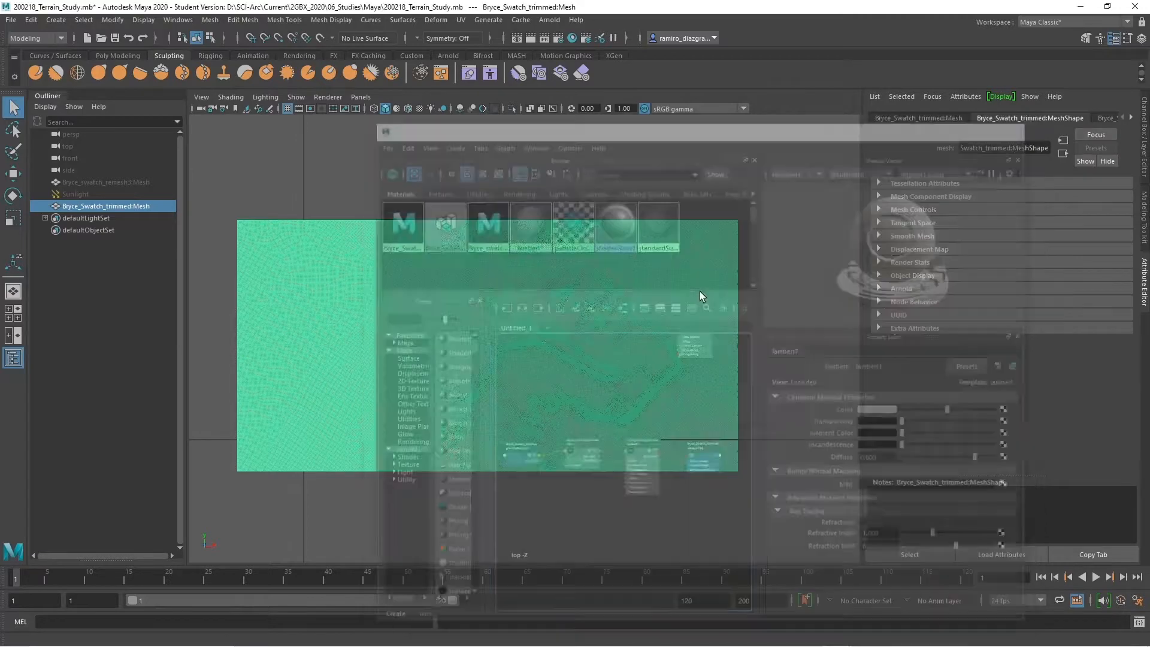
Maximise the perspective view and display the deselected terrain shaded with its texture maps.
key(space)
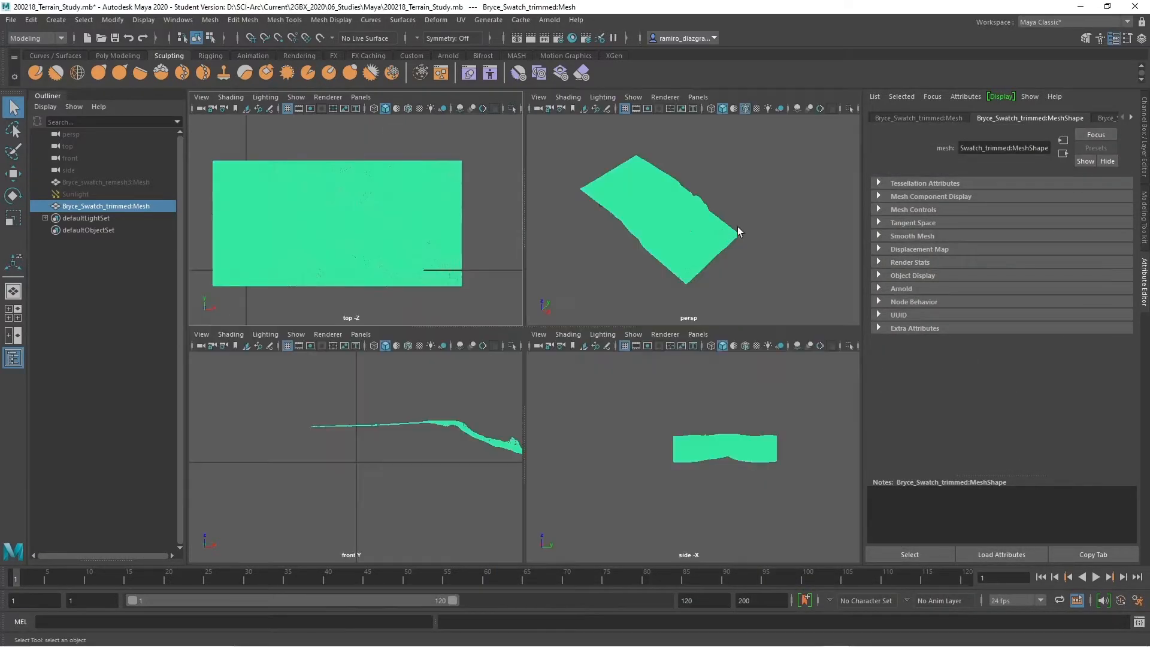
key(space)
scroll(657, 280, up, 3)
key(alt+d)
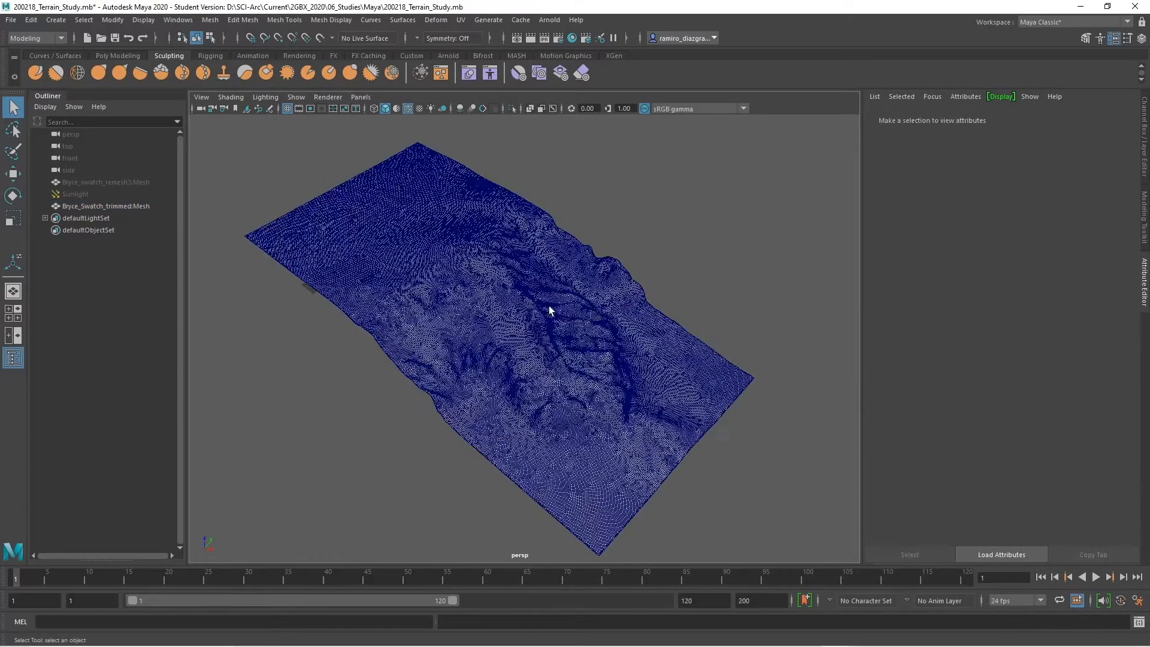
scroll(531, 318, up, 3)
alt+drag(531, 321, 516, 303)
scroll(569, 265, up, 2)
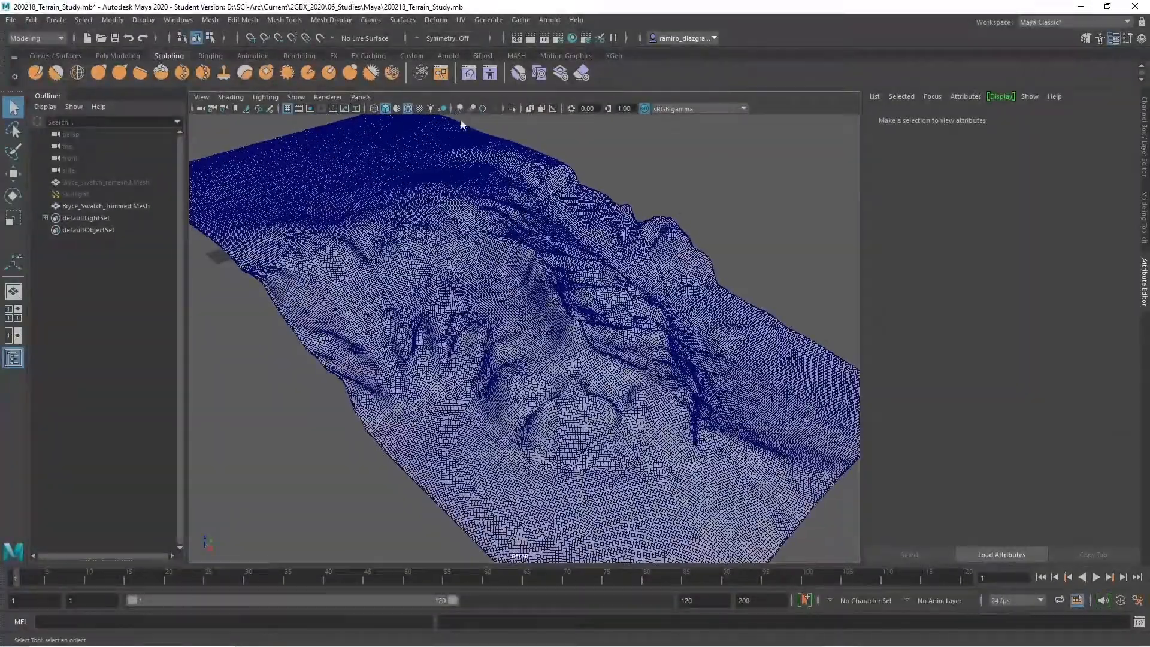
key(5)
key(6)
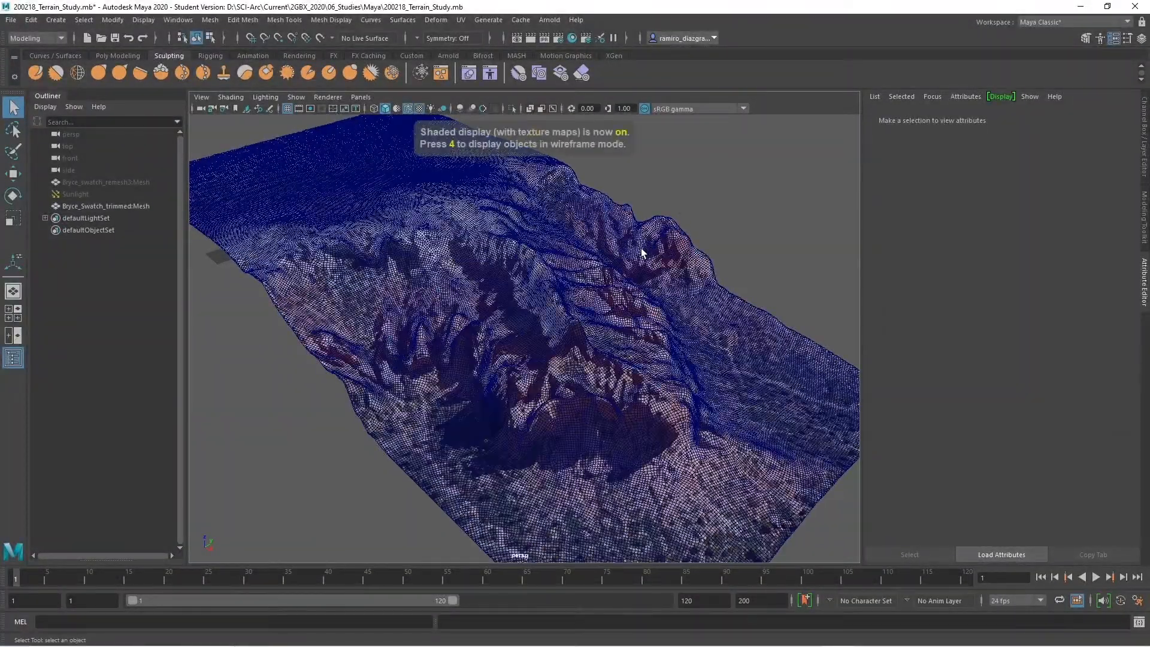
Turn off the wireframe overlay on the shaded terrain and inspect the textured model from an overall view.
alt+drag(641, 250, 628, 300)
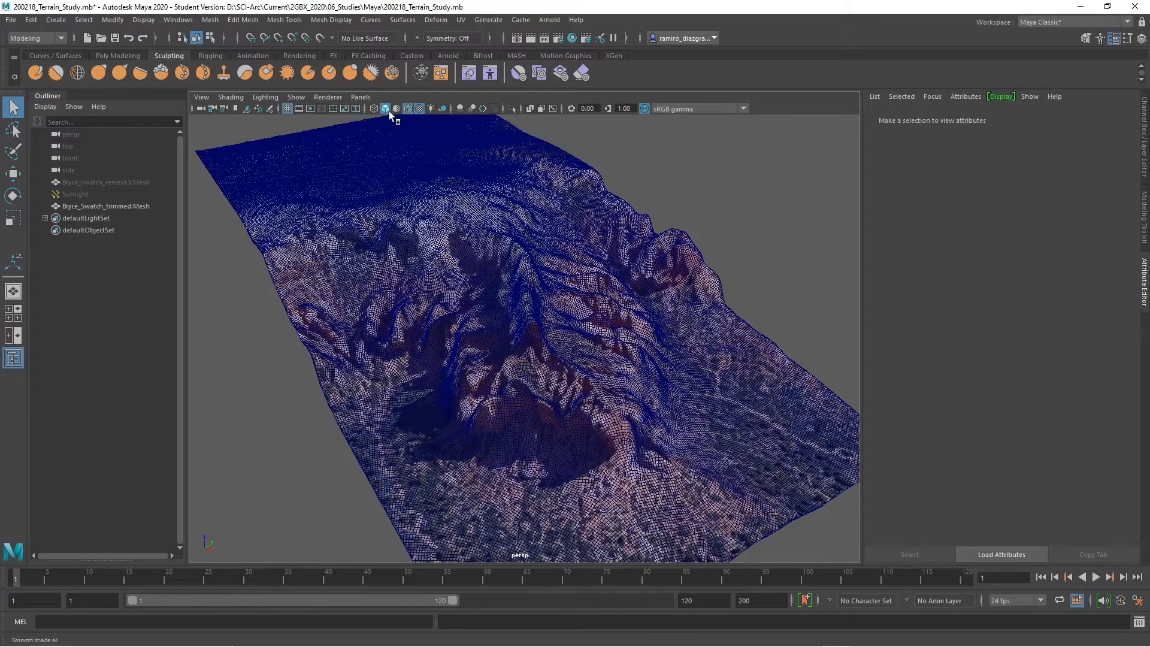
click(411, 109)
mouse_move(589, 246)
alt+mouse_down()
mouse_move(541, 334)
mouse_move(593, 303)
mouse_move(614, 324)
mouse_move(578, 354)
mouse_move(617, 341)
alt+mouse_up()
alt+right_drag(617, 341, 554, 313)
mouse_move(554, 312)
alt+mouse_down()
mouse_move(501, 335)
mouse_move(544, 295)
mouse_move(537, 307)
mouse_move(574, 311)
mouse_move(580, 325)
alt+mouse_up()
key(7)
key(6)
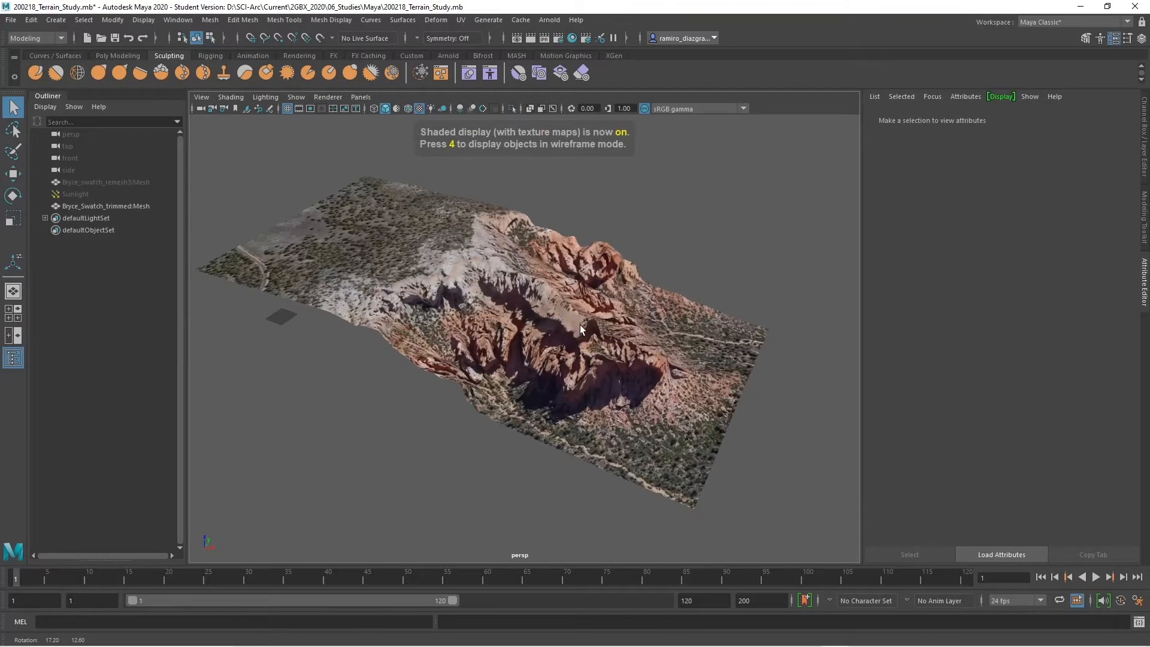
alt+drag(570, 227, 590, 231)
Unhide the existing Sunlight directional light and show its transform channels.
click(298, 55)
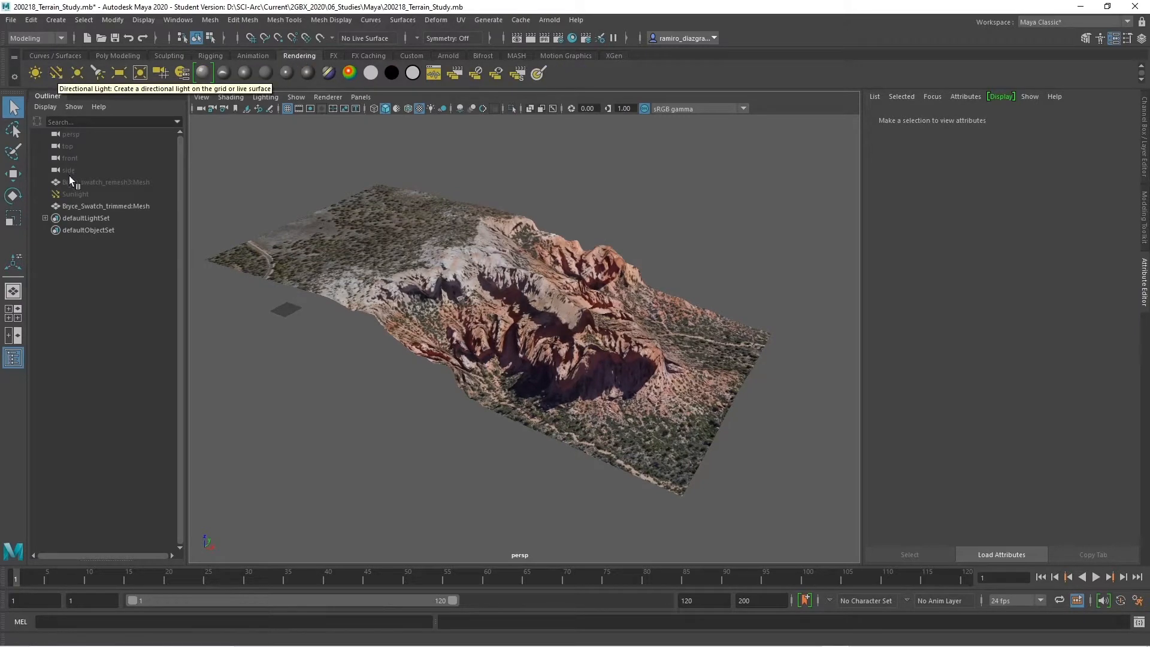
click(69, 193)
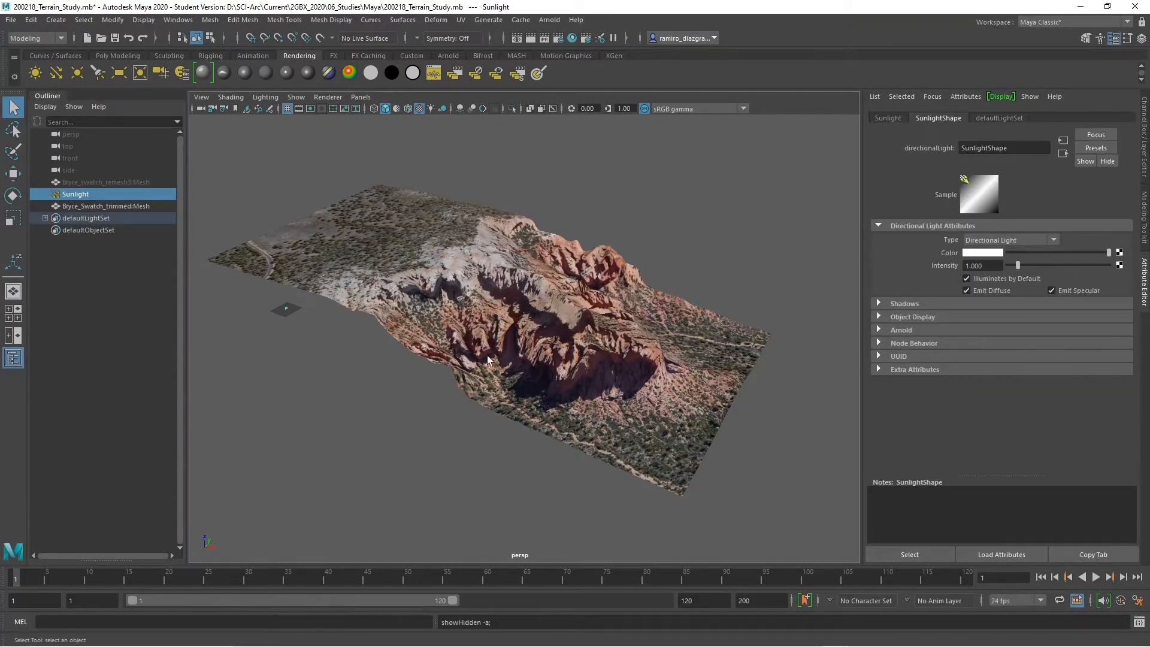
alt+drag(276, 227, 524, 384)
click(1142, 141)
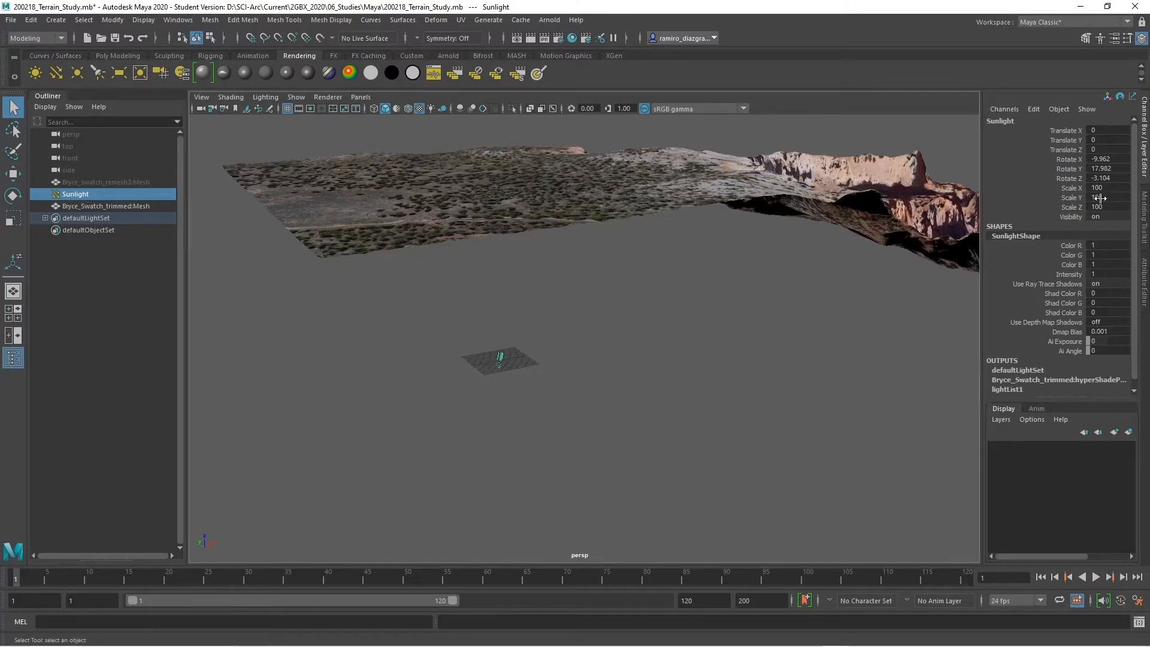
Rotate the Sunlight directional light freehand to about -16.3, 20 and -3.7 degrees in X, Y and Z.
alt+right_drag(440, 354, 556, 420)
alt+middle_drag(491, 392, 573, 372)
alt+right_drag(573, 371, 600, 386)
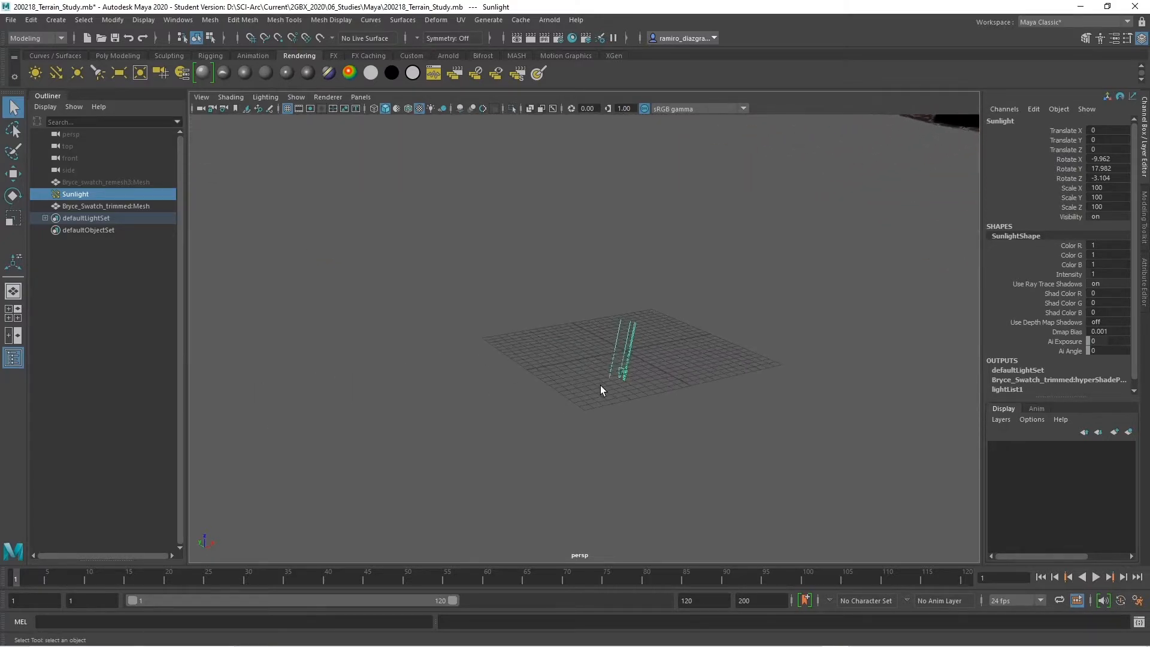
key(e)
alt+drag(650, 380, 597, 423)
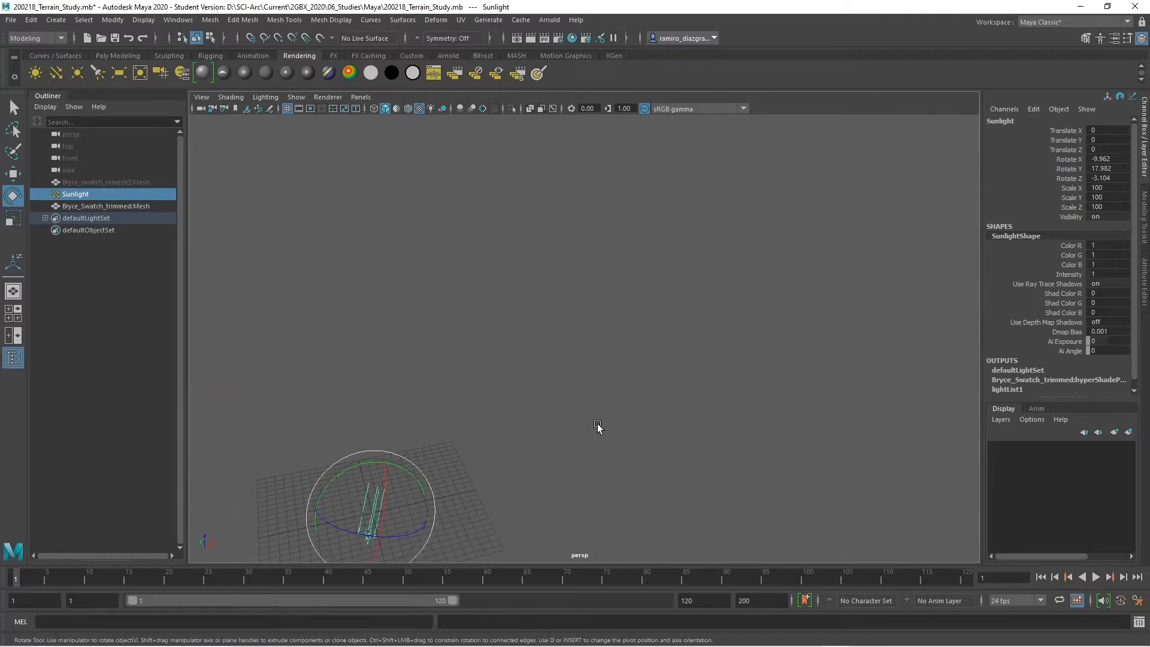
drag(391, 483, 351, 467)
Light the viewport with all scene lights, deselect the Sunlight and inspect the shading on the terrain's cliffs.
scroll(590, 424, down, 5)
mouse_move(583, 418)
alt+mouse_down()
mouse_move(627, 428)
mouse_move(602, 419)
alt+mouse_up()
key(7)
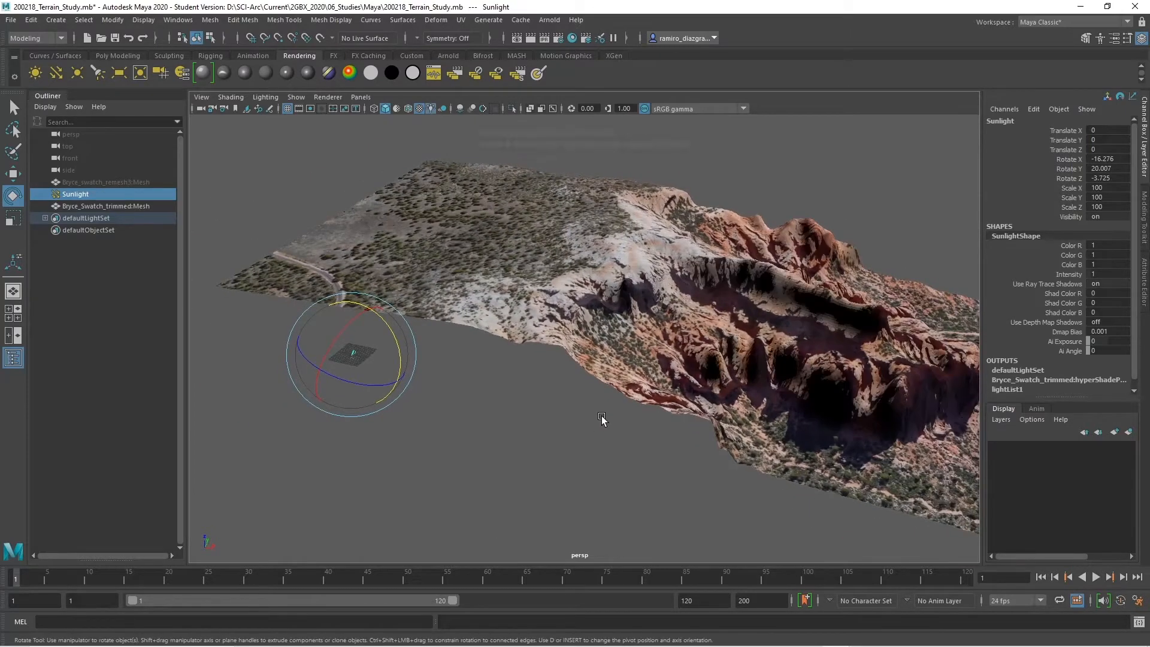
alt+drag(763, 438, 652, 428)
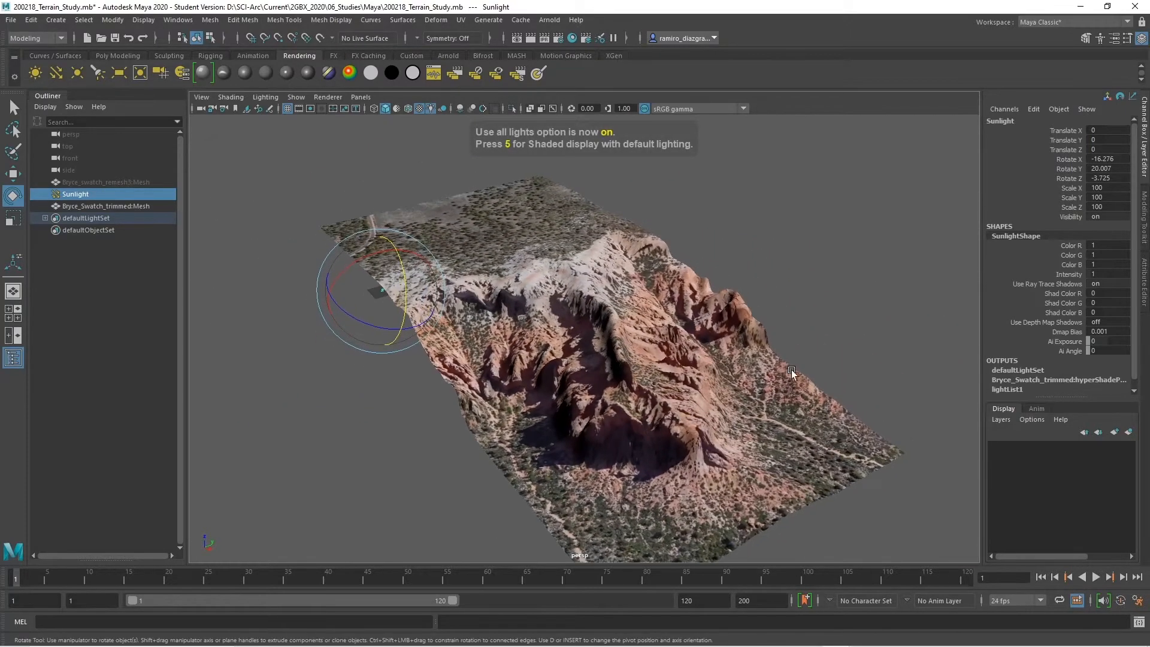
key(q)
click(871, 308)
scroll(595, 319, up, 8)
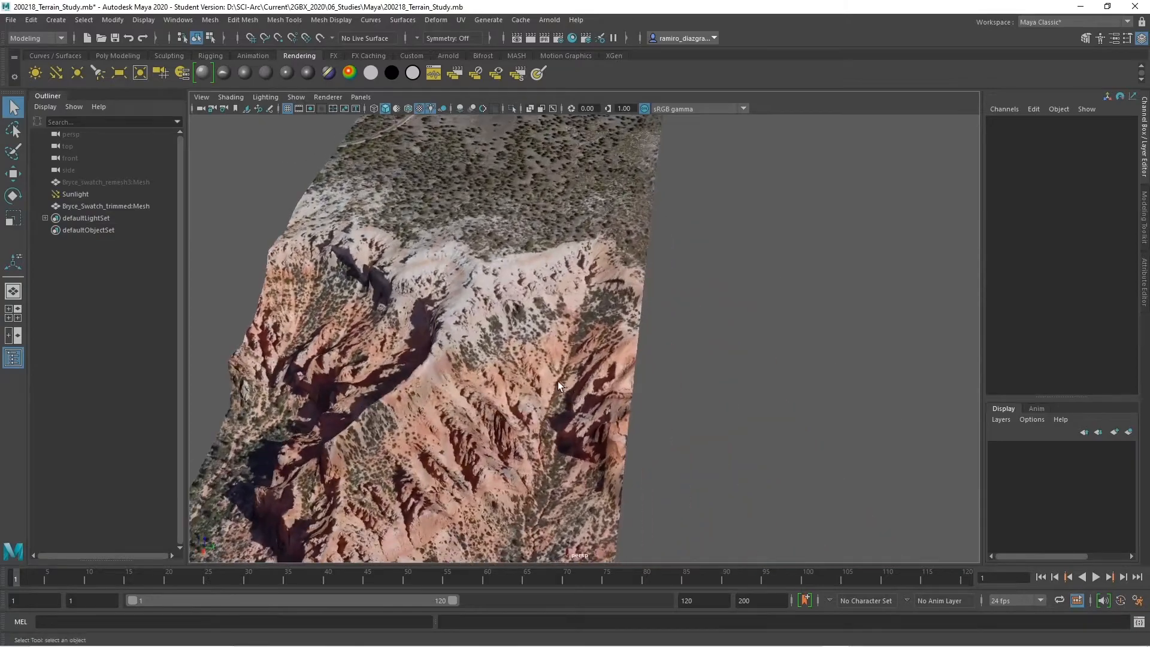
alt+drag(558, 384, 593, 361)
Switch the trimmed Bryce terrain mesh to edge selection and select a border edge along its outer side.
click(666, 364)
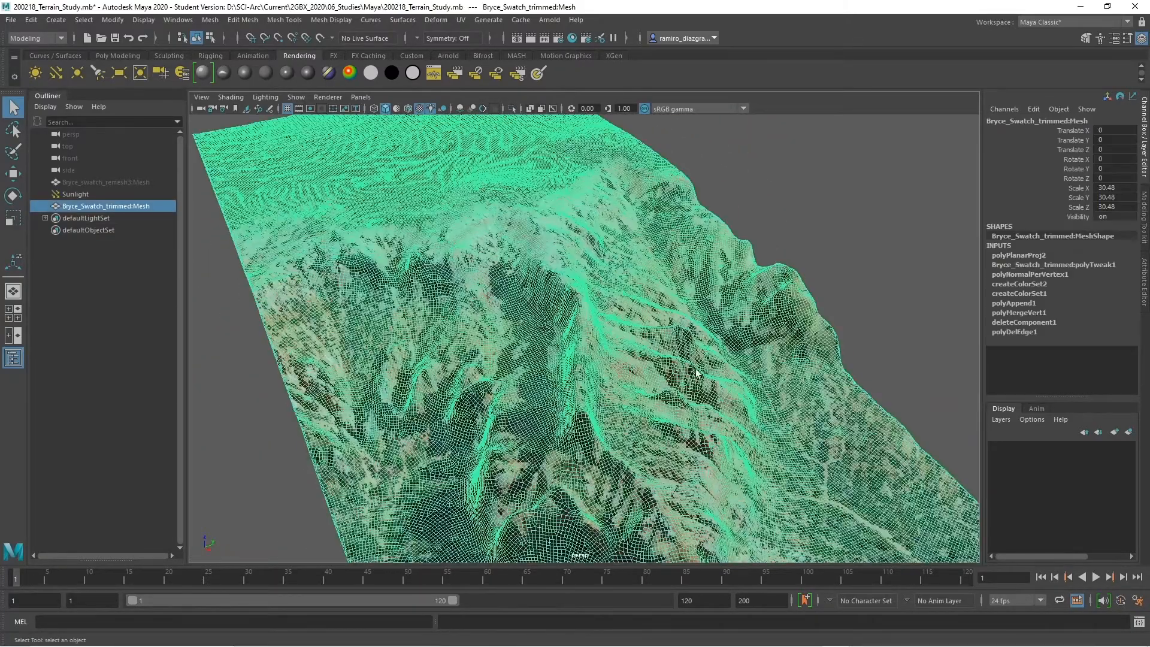
key(f)
alt+middle_drag(796, 396, 575, 313)
alt+right_drag(575, 313, 683, 390)
right_drag(675, 305, 685, 322)
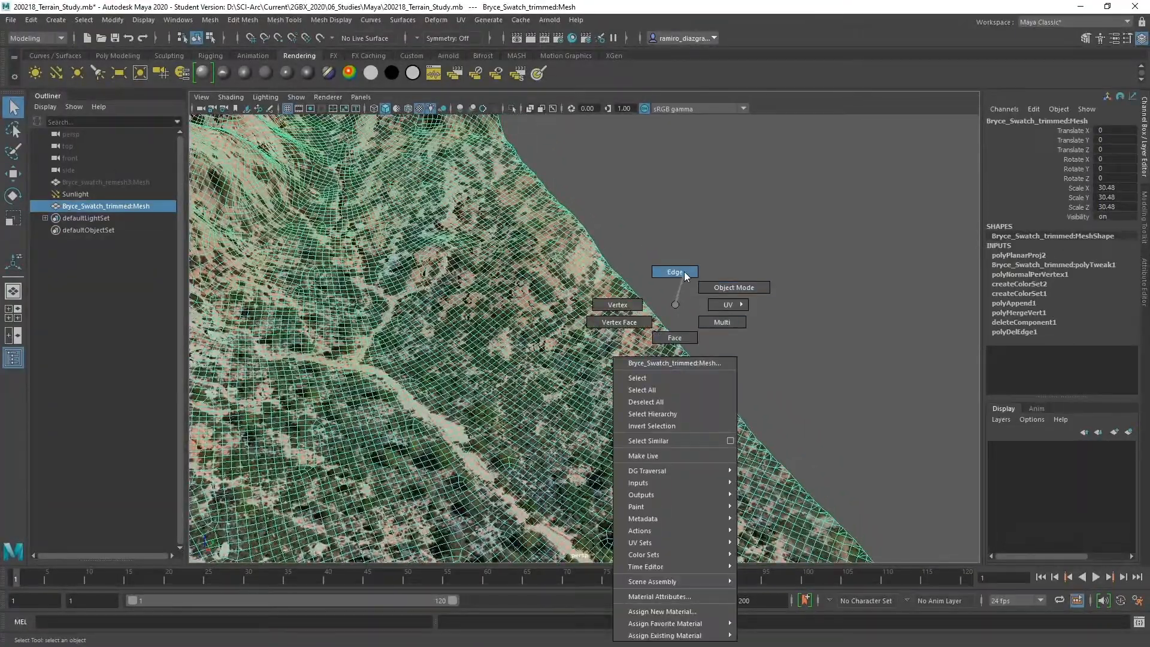
right_drag(684, 272, 684, 272)
alt+right_drag(692, 354, 692, 363)
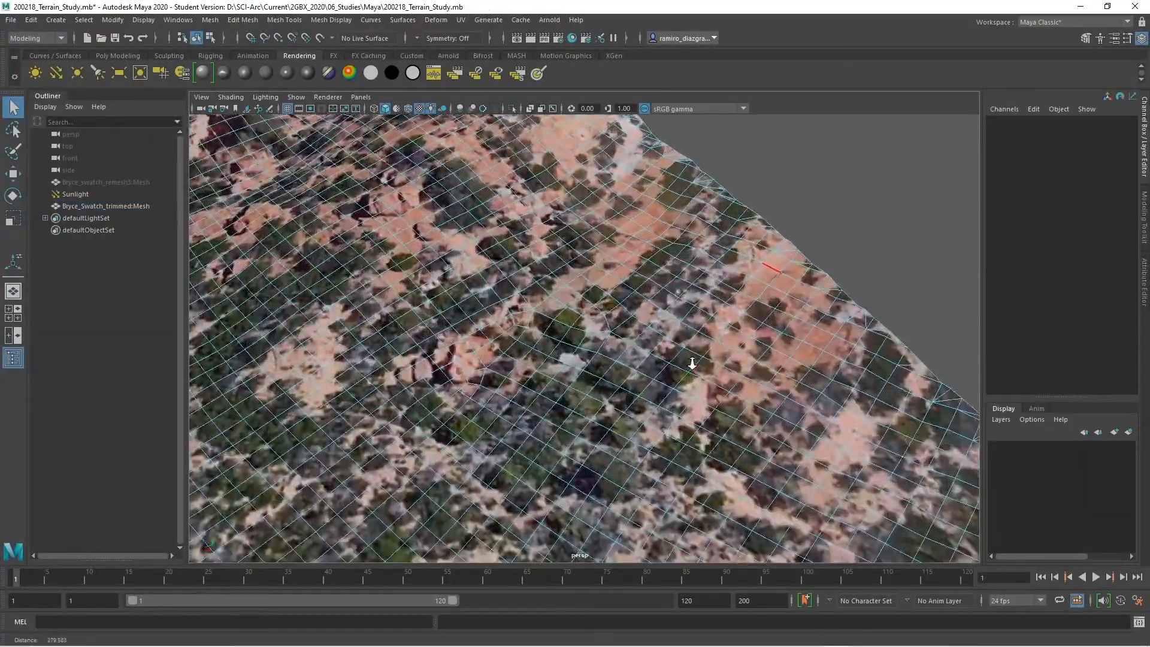
click(807, 257)
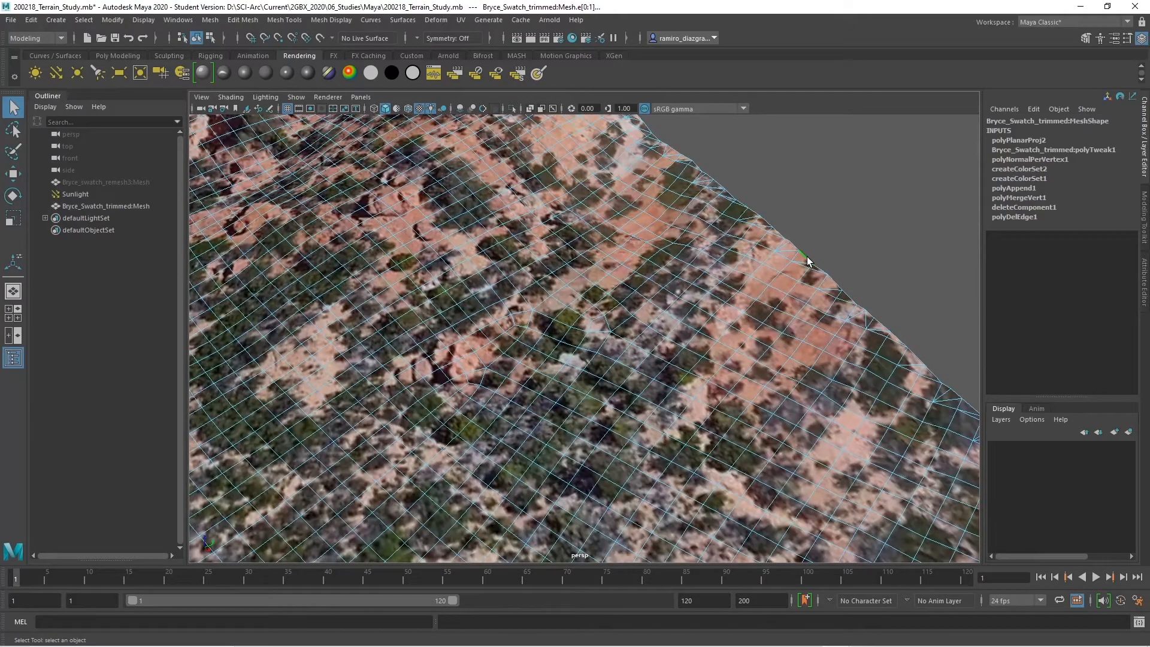
alt+right_drag(842, 370, 677, 354)
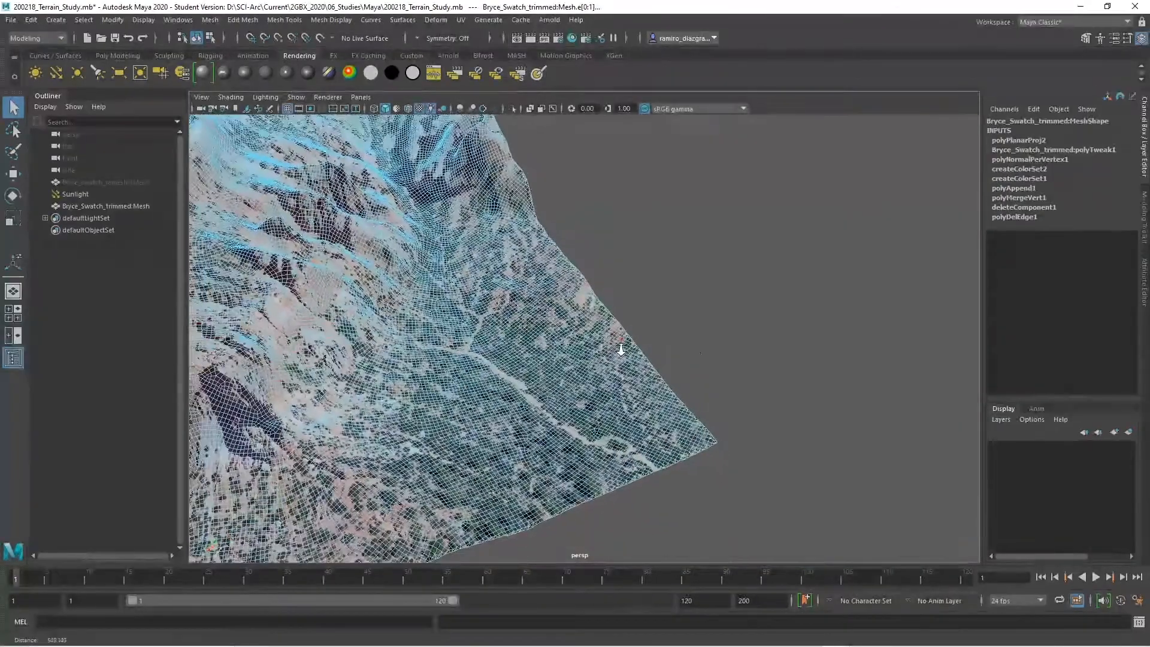
alt+middle_drag(694, 351, 790, 343)
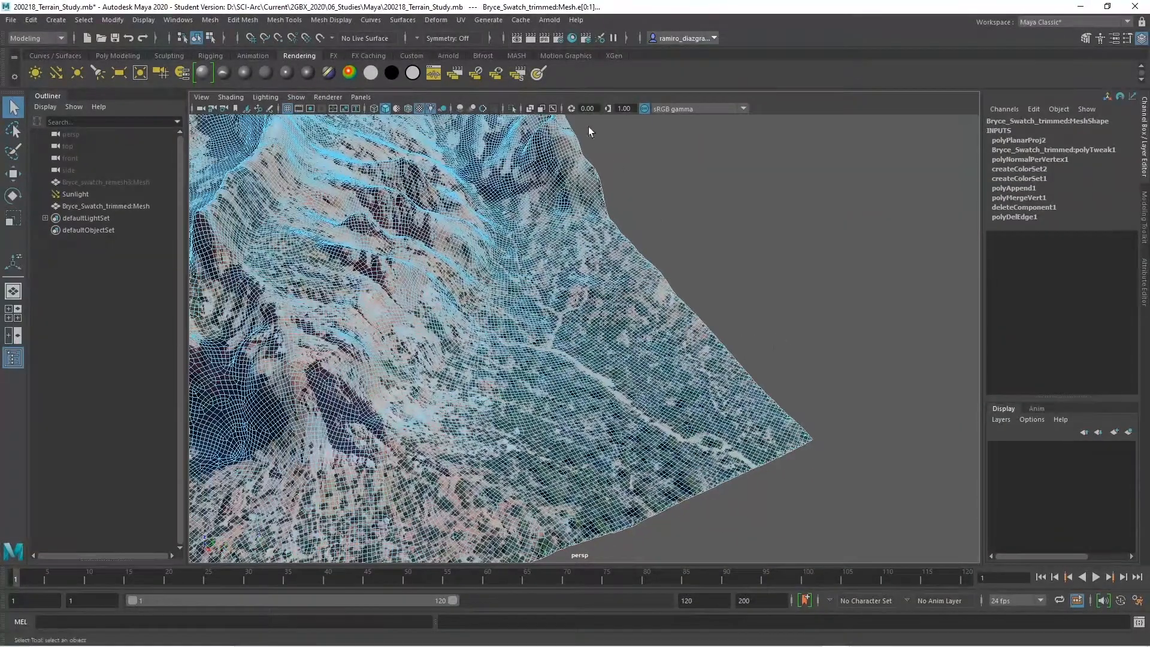
Activate the Freeze sculpting tool on the terrain and examine the eroded ravines along the cliff edge up close.
click(163, 55)
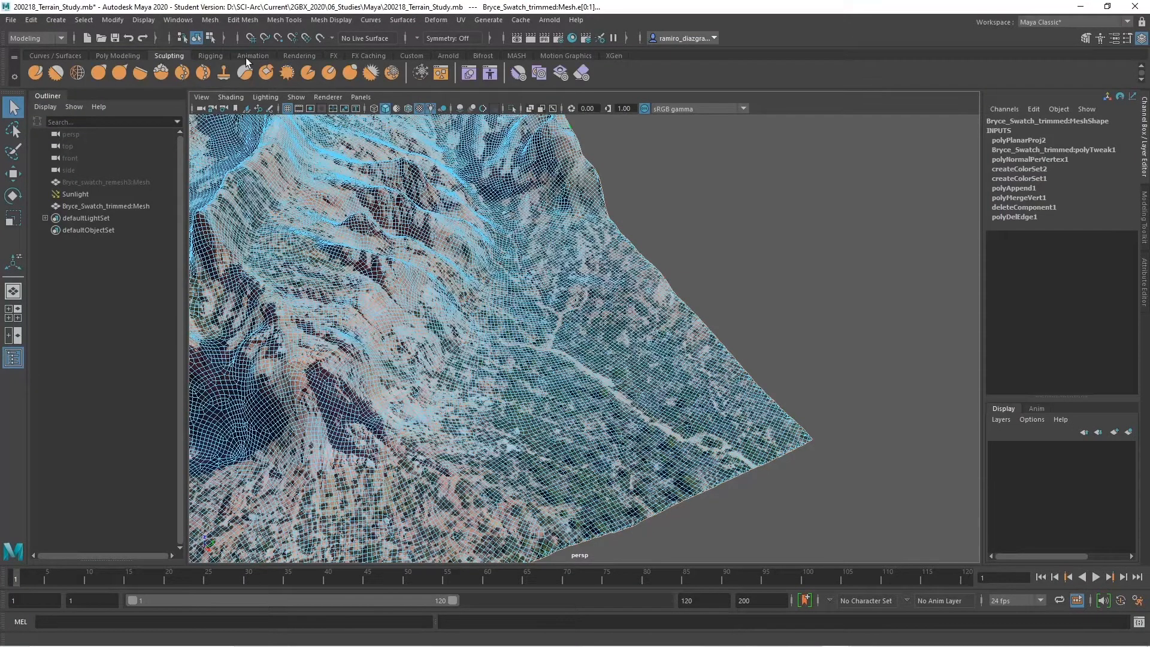
click(422, 74)
alt+right_drag(761, 341, 629, 329)
alt+middle_drag(629, 329, 731, 401)
alt+drag(731, 402, 605, 413)
alt+right_drag(539, 360, 567, 387)
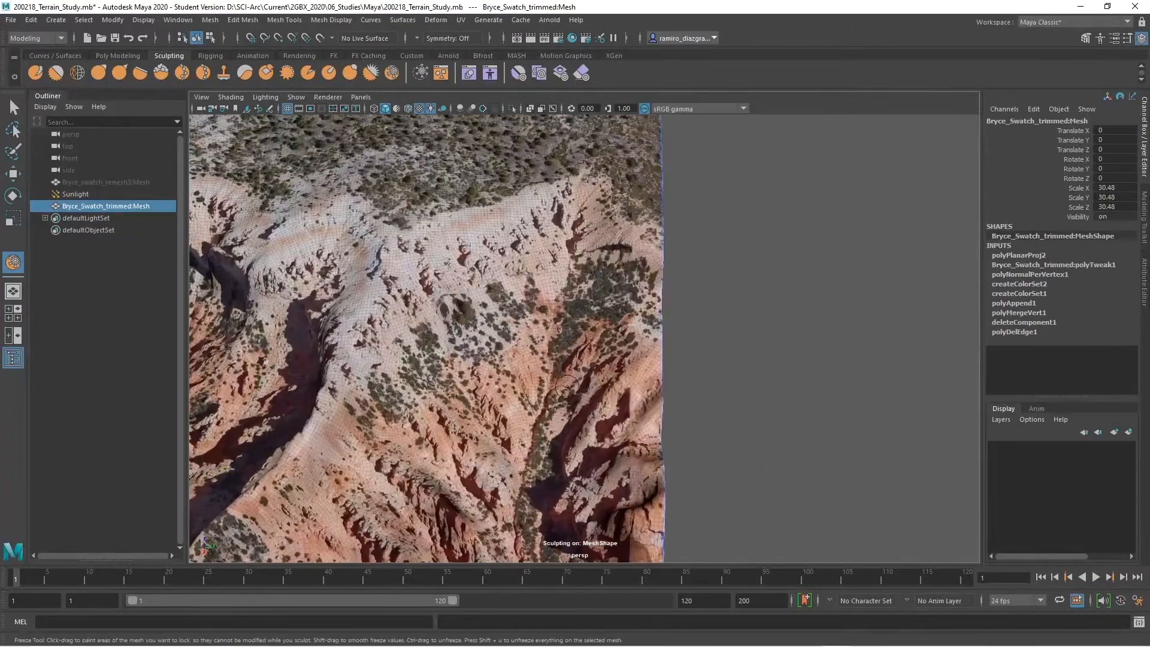
alt+middle_drag(567, 387, 659, 282)
alt+drag(659, 282, 623, 263)
alt+right_drag(623, 263, 653, 240)
mouse_move(616, 210)
alt+middle_down()
mouse_move(605, 306)
mouse_move(614, 318)
mouse_move(646, 316)
mouse_move(651, 298)
alt+middle_up()
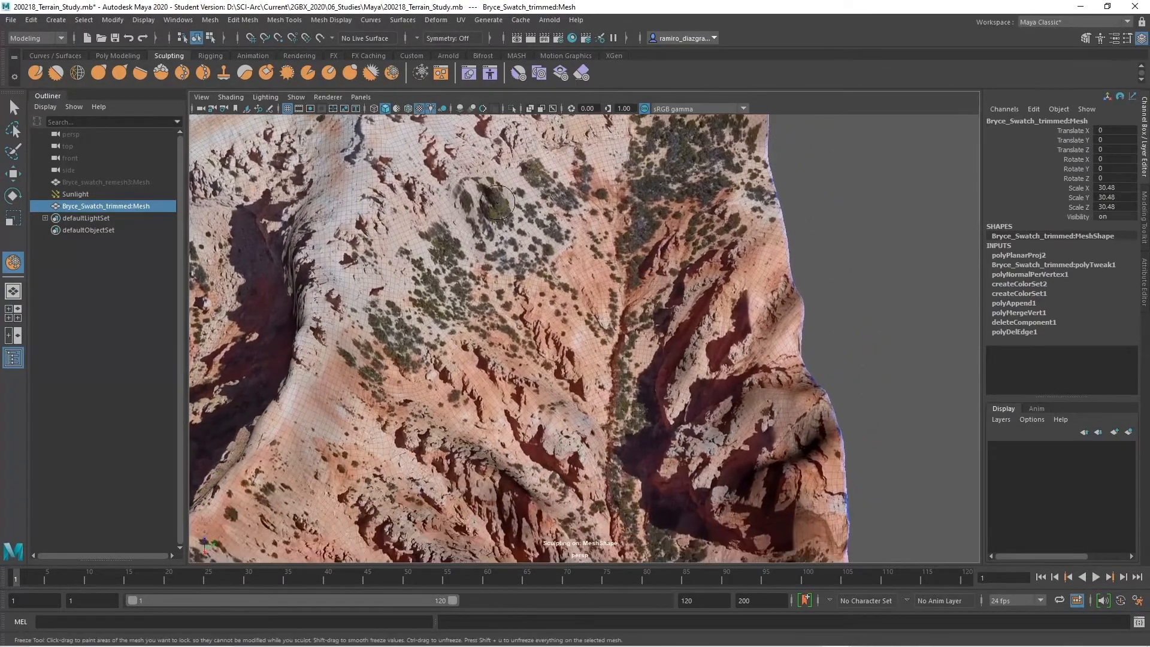
Switch to the Pinch sculpting tool and open its settings alongside the terrain view.
click(117, 69)
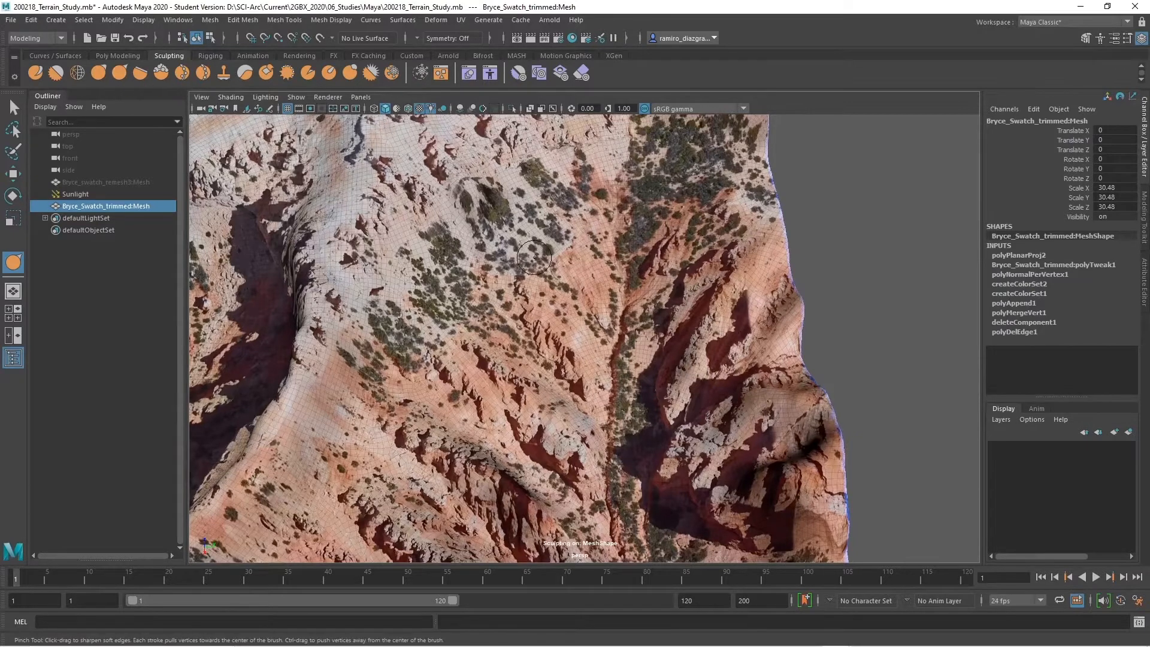
scroll(534, 257, down, 2)
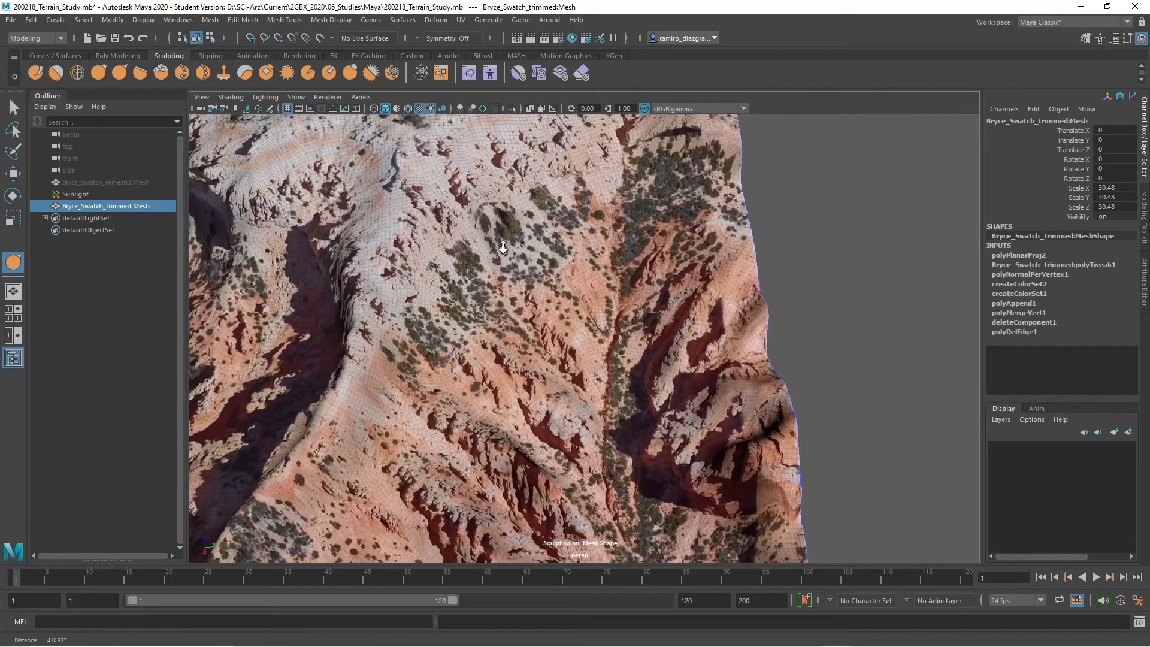
double_click(121, 73)
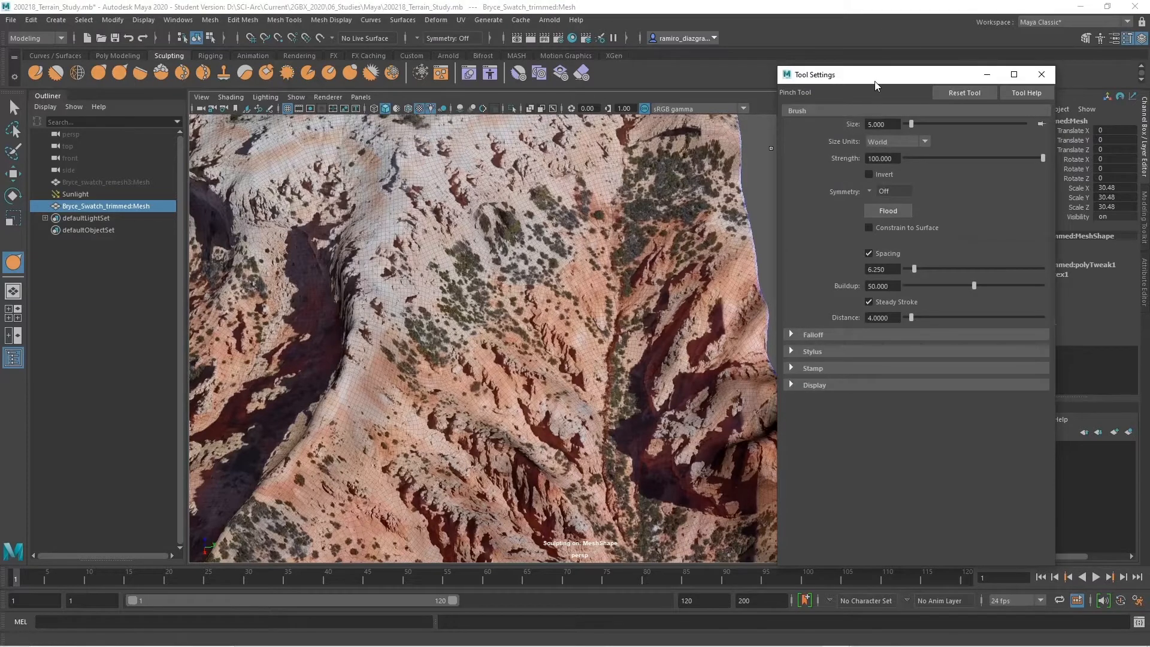
drag(879, 81, 150, 63)
Pinch the terrain along the narrow ravine between the pale slope and the shadowed gullies at strength 100.
alt+drag(644, 245, 640, 398)
mouse_move(640, 312)
alt+mouse_down()
mouse_move(641, 222)
mouse_move(642, 324)
alt+mouse_up()
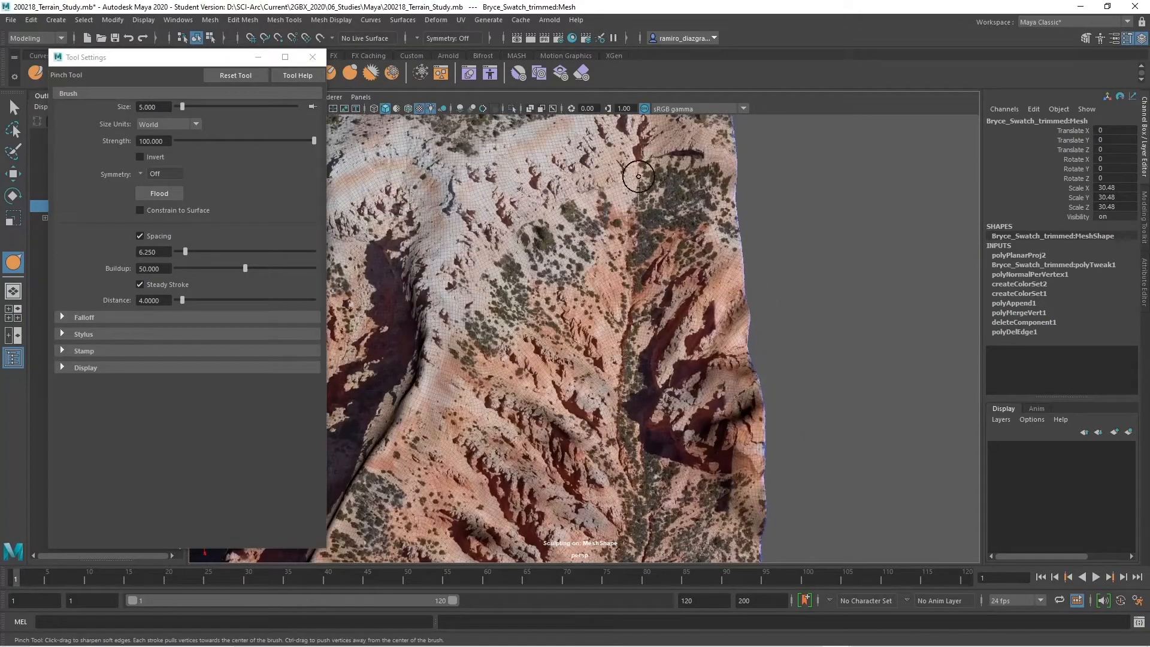
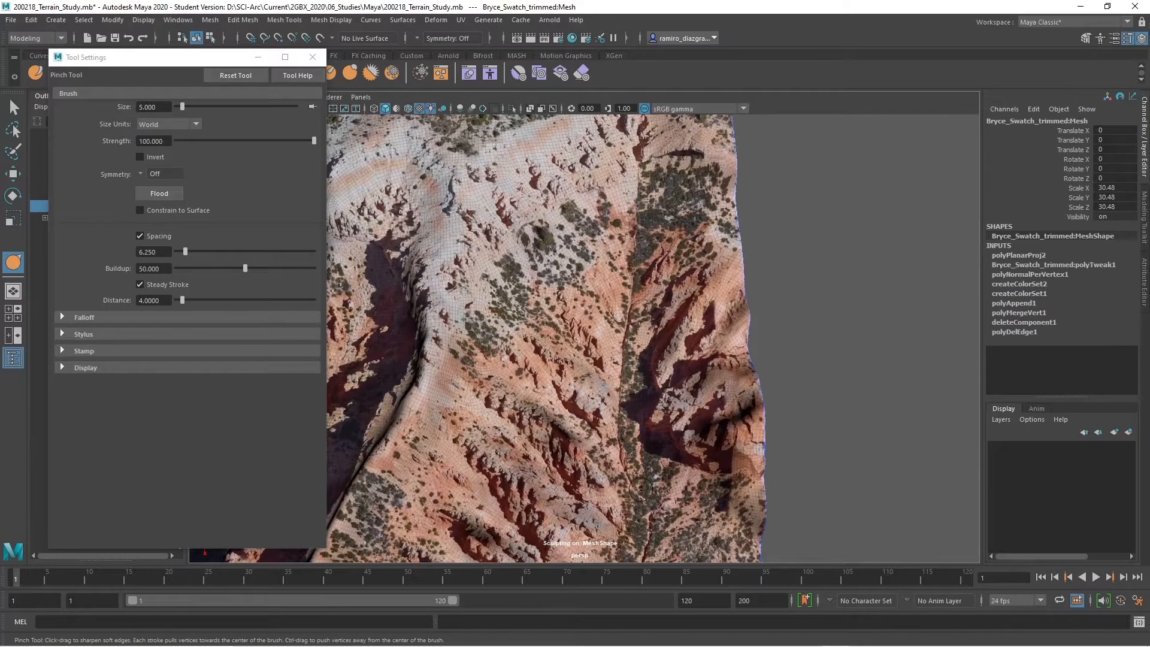
alt+right_drag(603, 382, 653, 382)
alt+drag(510, 324, 476, 291)
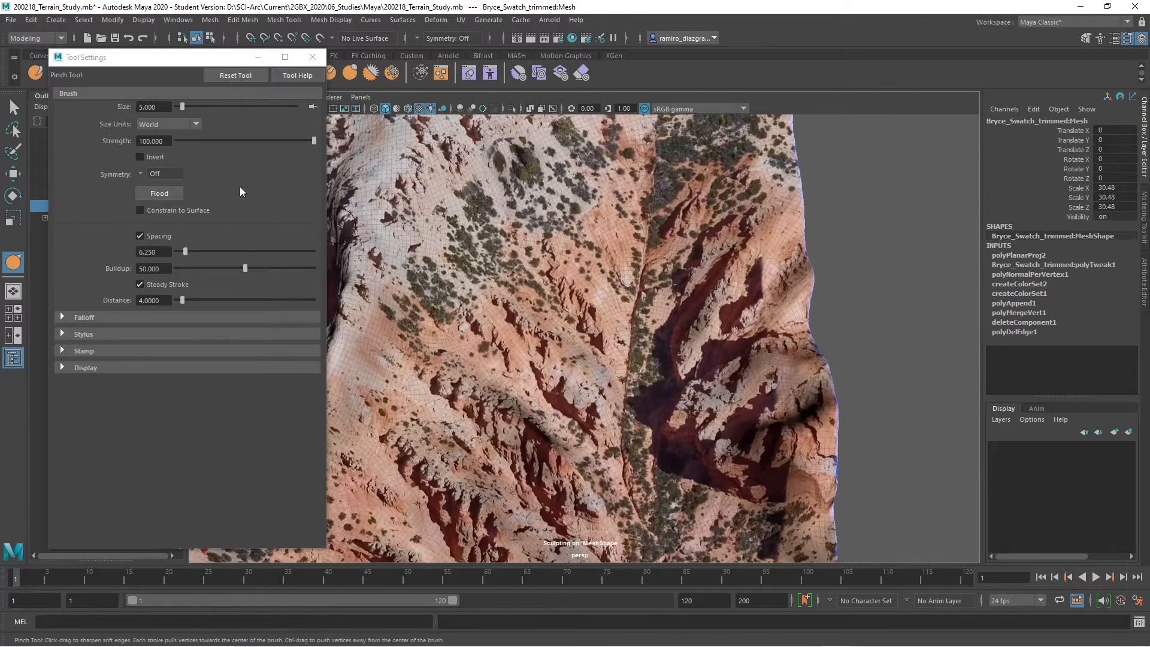
Try pinching the ravine with the brush strength set to 500, and undo the stroke.
double_click(154, 141)
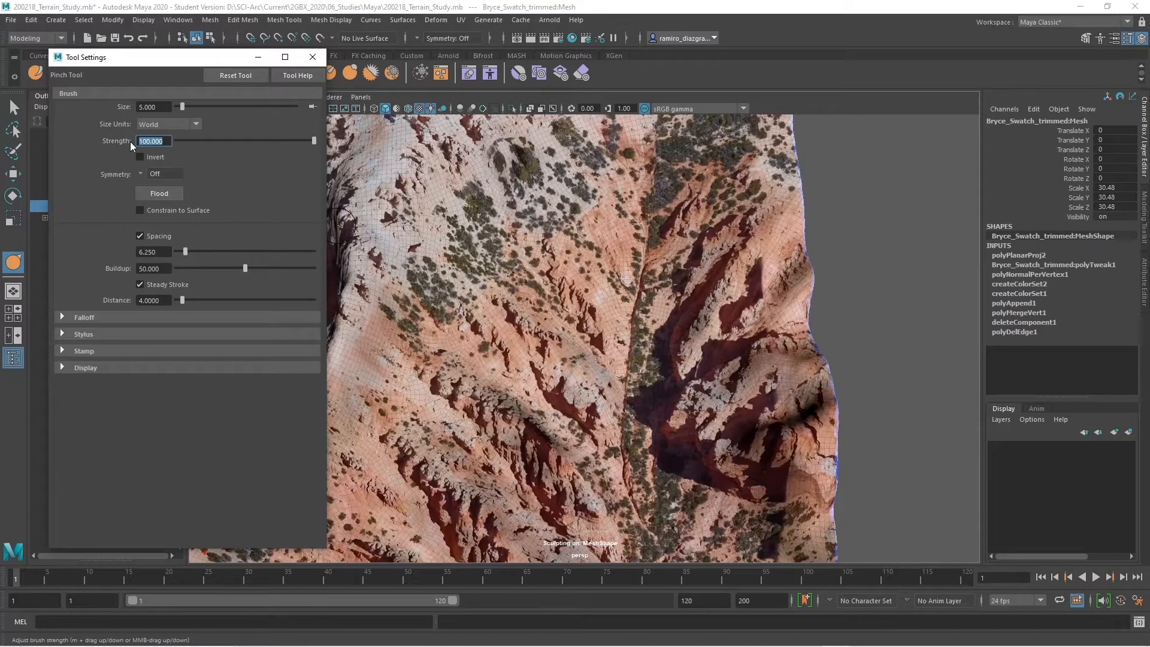
text(500)
key(Return)
alt+right_drag(620, 271, 673, 271)
alt+middle_drag(674, 159, 677, 245)
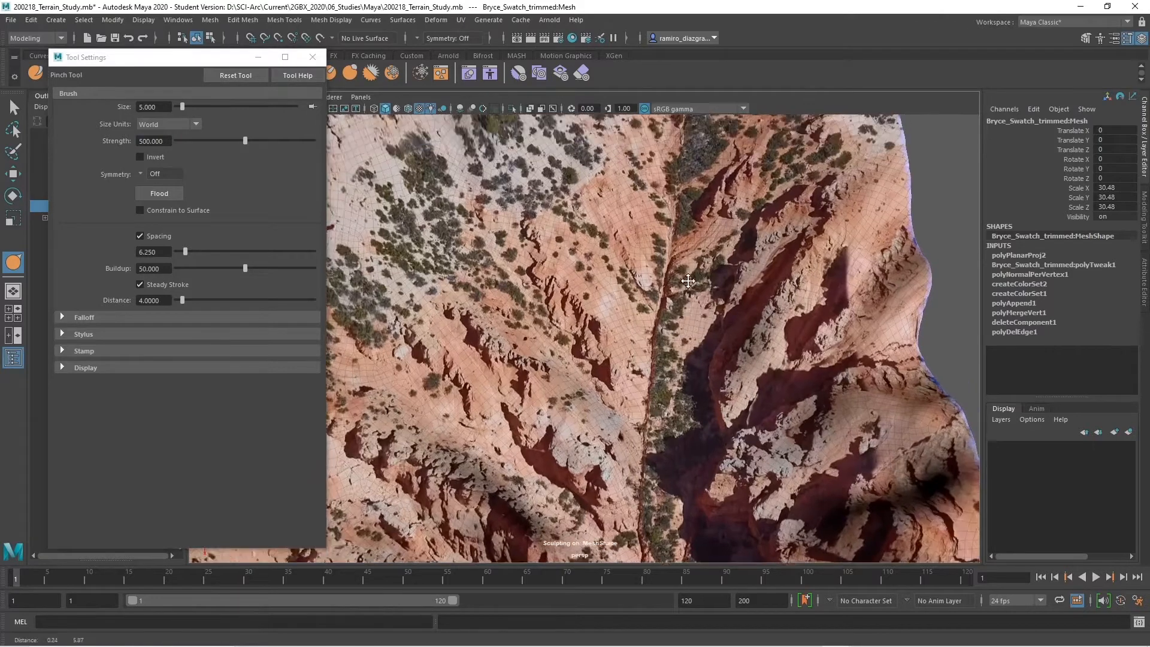
drag(684, 173, 682, 271)
key(ctrl+z)
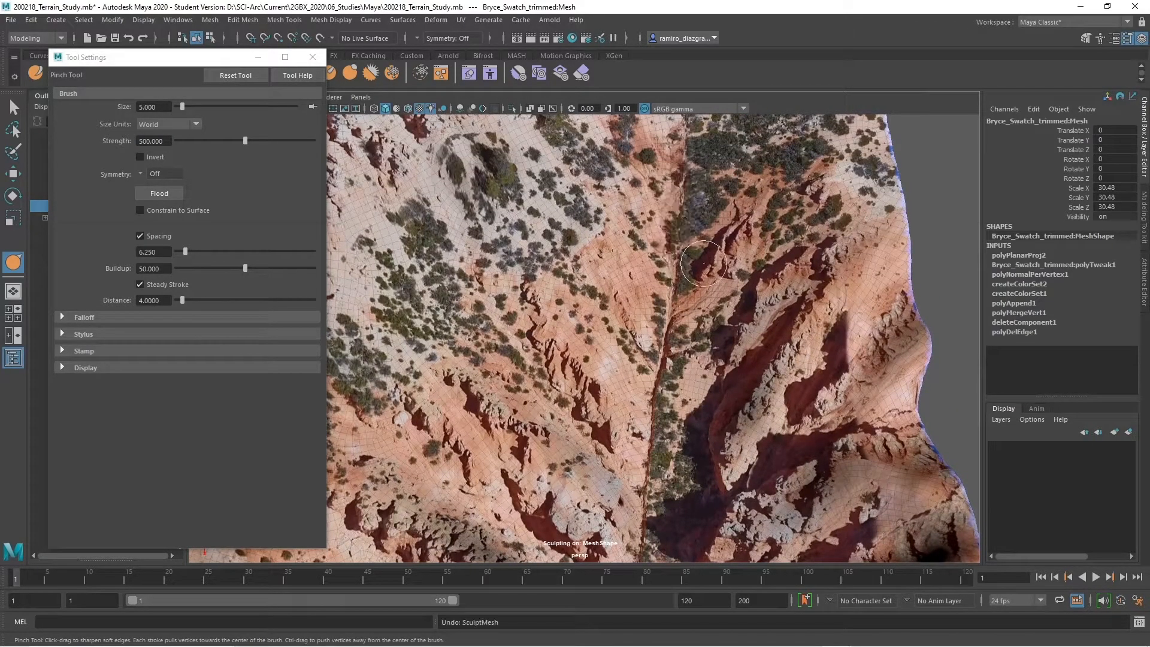
Try pinching the full ravine line with the brush strength set to 200, and undo the stroke.
click(139, 141)
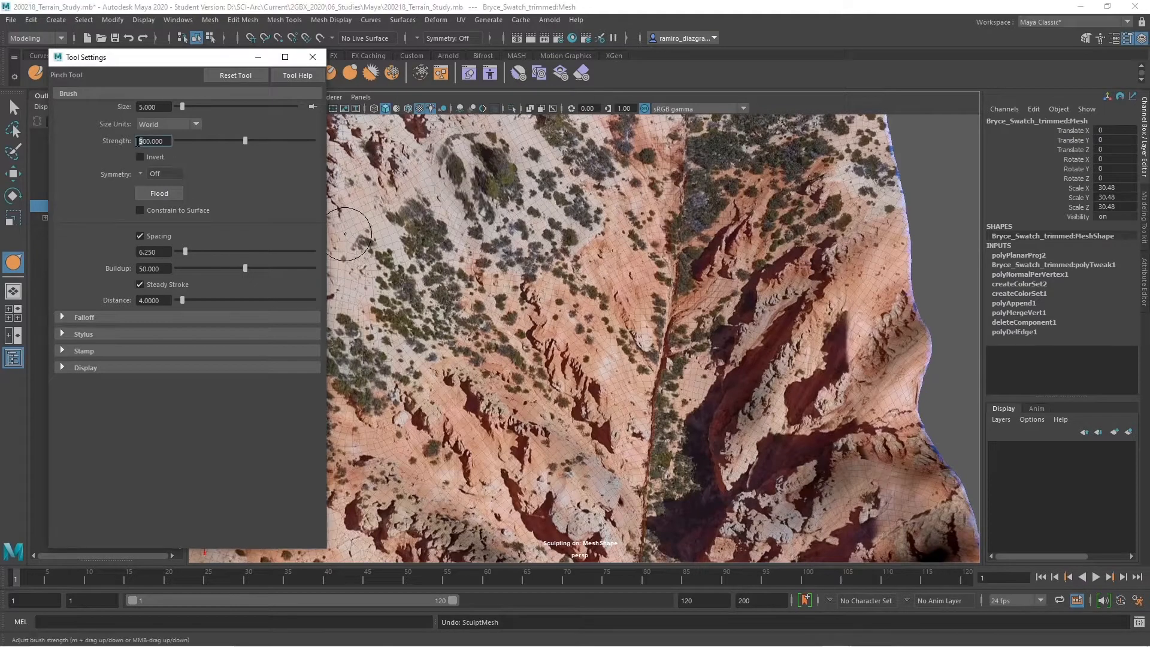
text(2)
key(Return)
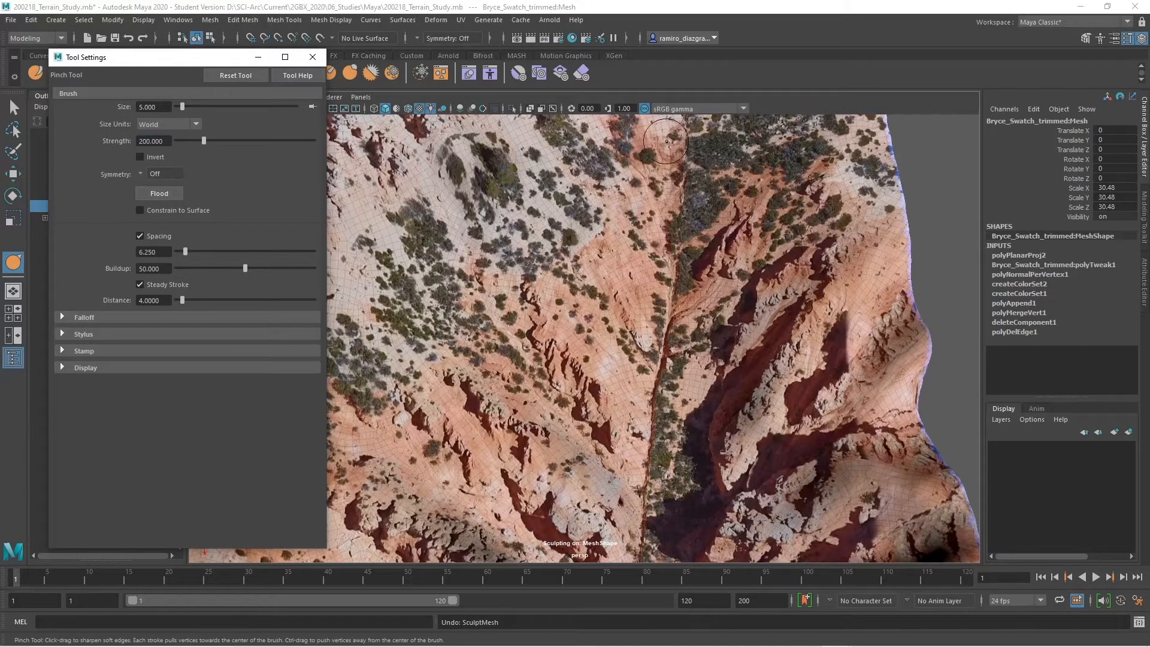
drag(683, 139, 659, 419)
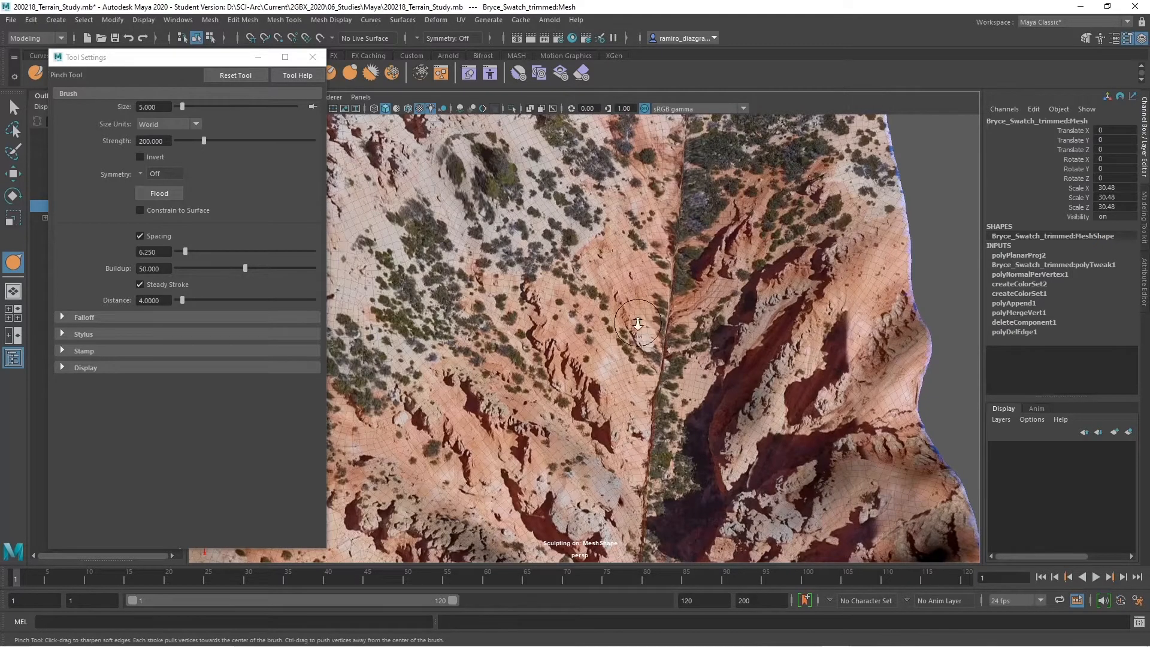
mouse_move(677, 395)
alt+right_down()
mouse_move(747, 376)
mouse_move(677, 353)
alt+right_up()
key(ctrl+z)
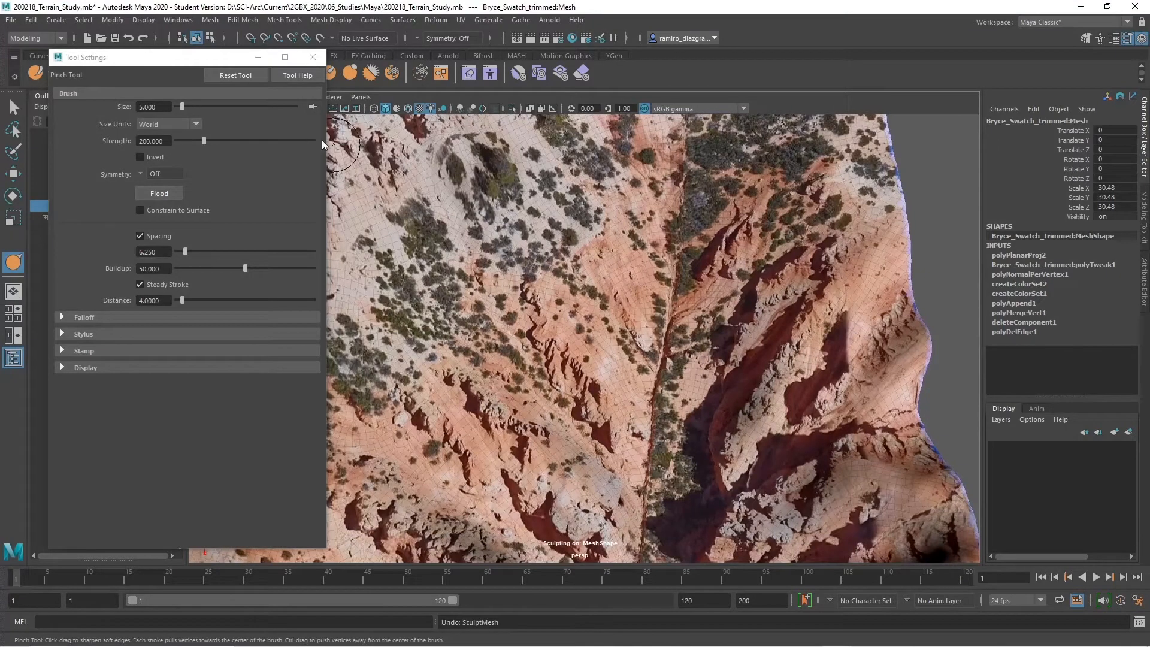
Set the Pinch brush strength to 150 and sharpen the ravine line from its upper part down the slope.
click(147, 141)
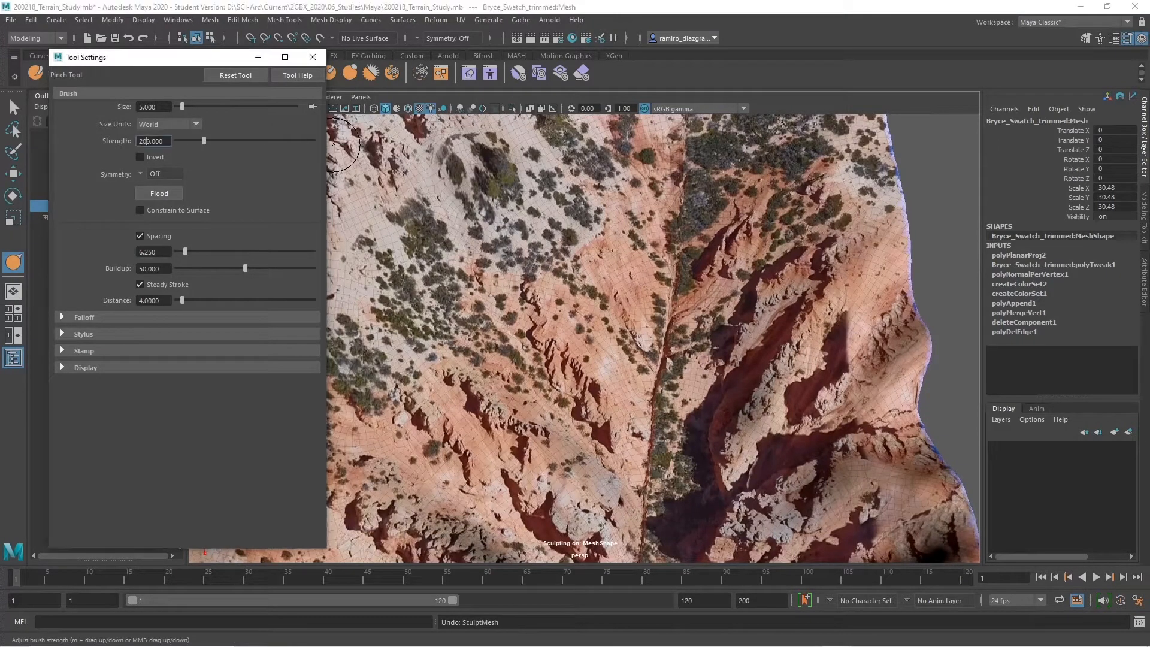
key(Return)
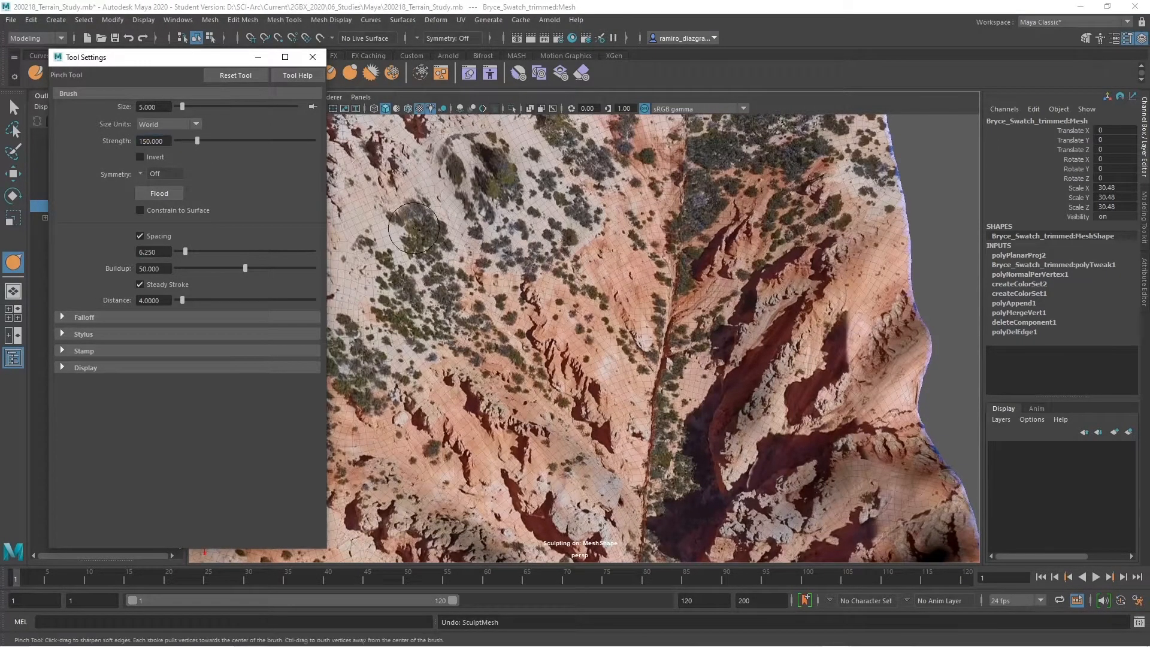
drag(676, 275, 662, 395)
alt+middle_drag(661, 395, 672, 288)
scroll(675, 285, up, 3)
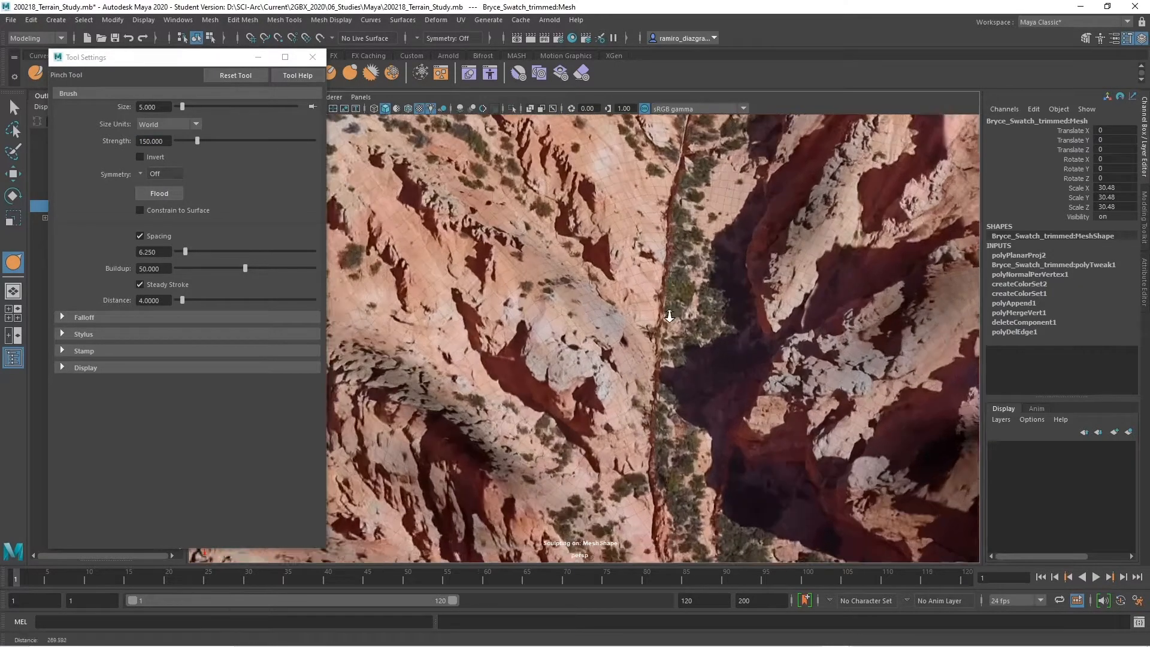
drag(681, 185, 667, 369)
scroll(689, 311, down, 5)
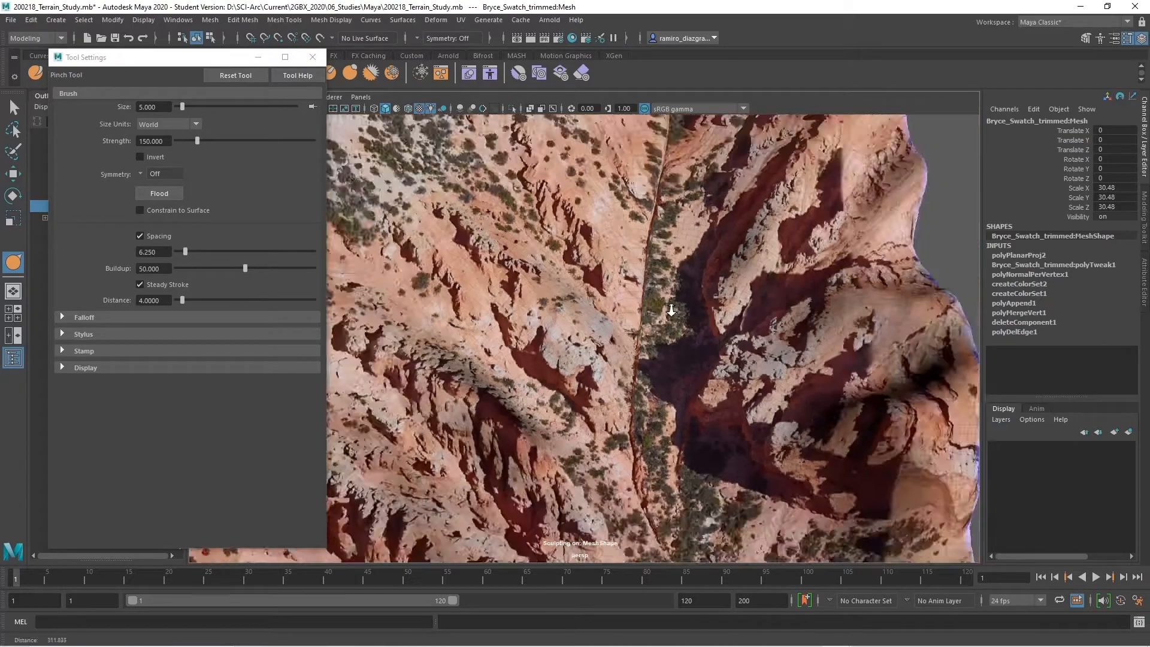
Pinch the ridge running down the middle of the neighbouring cliff face at strength 150.
alt+drag(748, 316, 532, 334)
alt+middle_drag(532, 333, 797, 408)
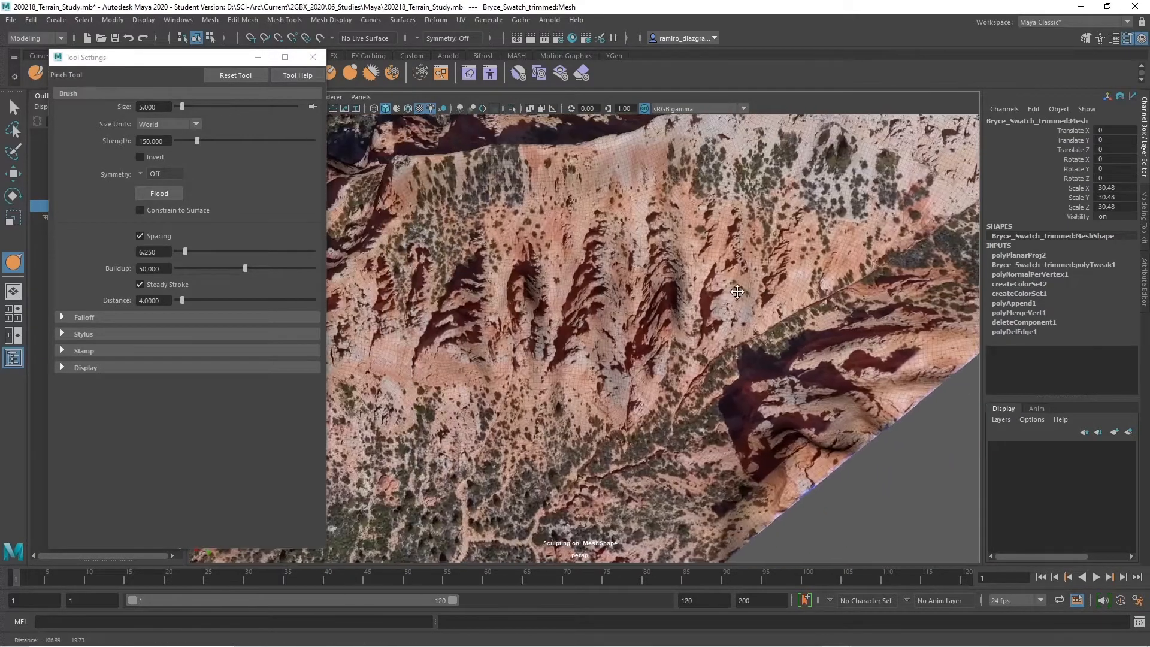
alt+right_drag(623, 297, 768, 274)
alt+middle_drag(767, 274, 720, 306)
alt+drag(719, 300, 717, 281)
mouse_move(680, 213)
mouse_down()
mouse_move(709, 336)
mouse_move(704, 312)
mouse_move(700, 458)
mouse_up()
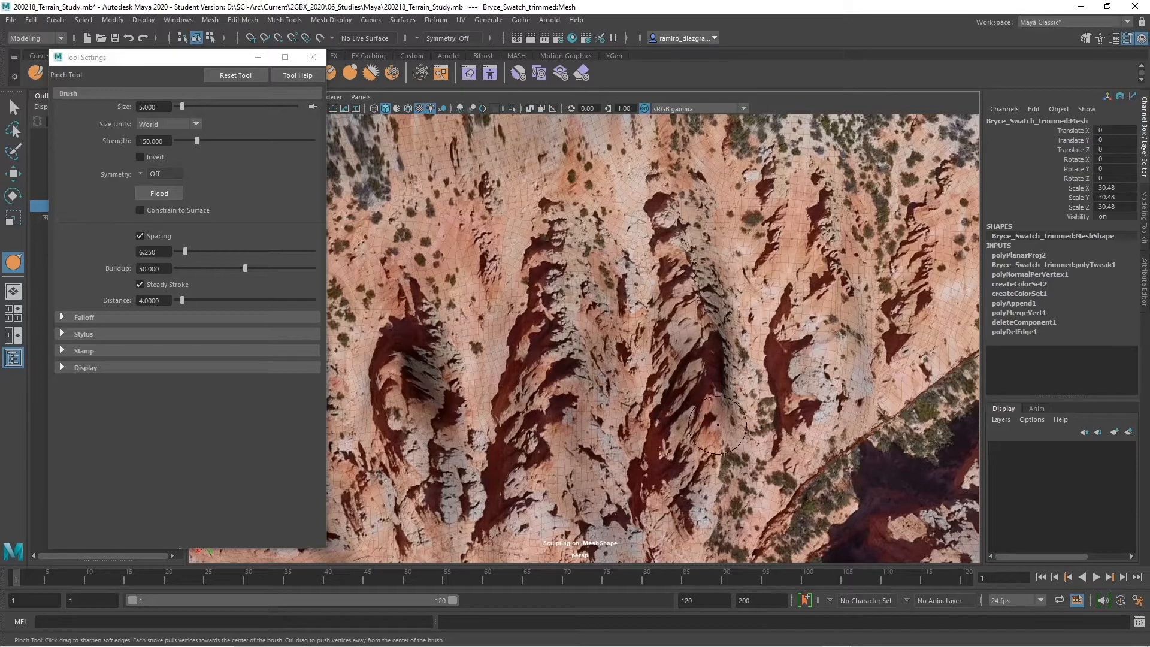
Compare the plain shaded and textured displays, and continue pinching down the cliff ridge in plain shading.
key(5)
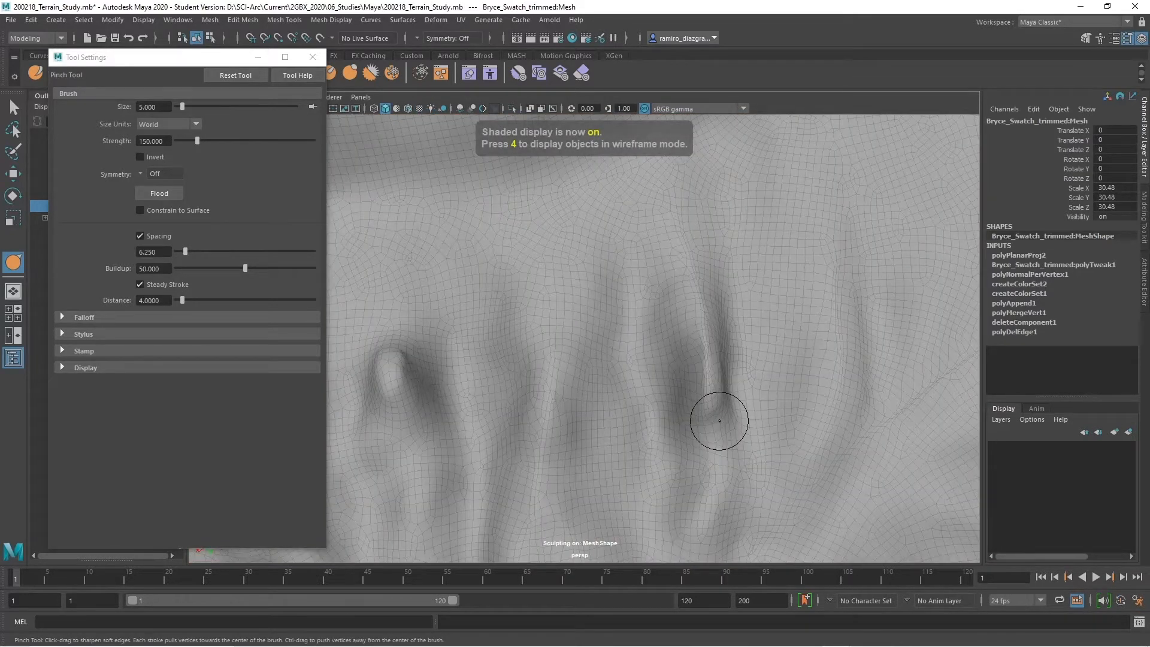
key(6)
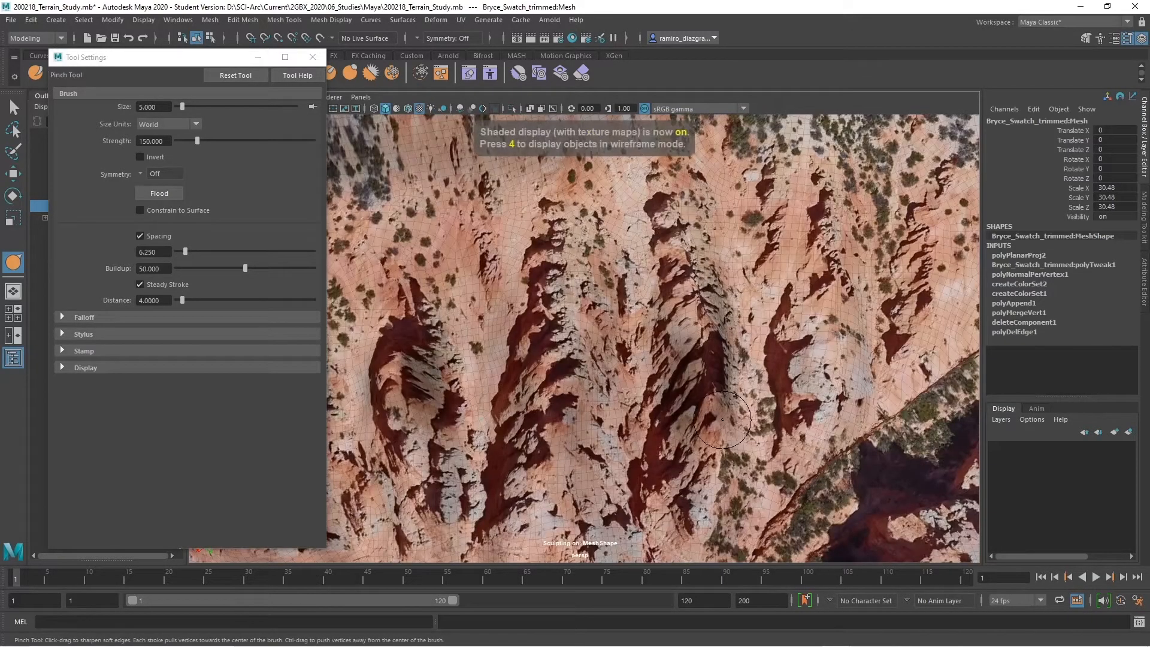
key(7)
key(5)
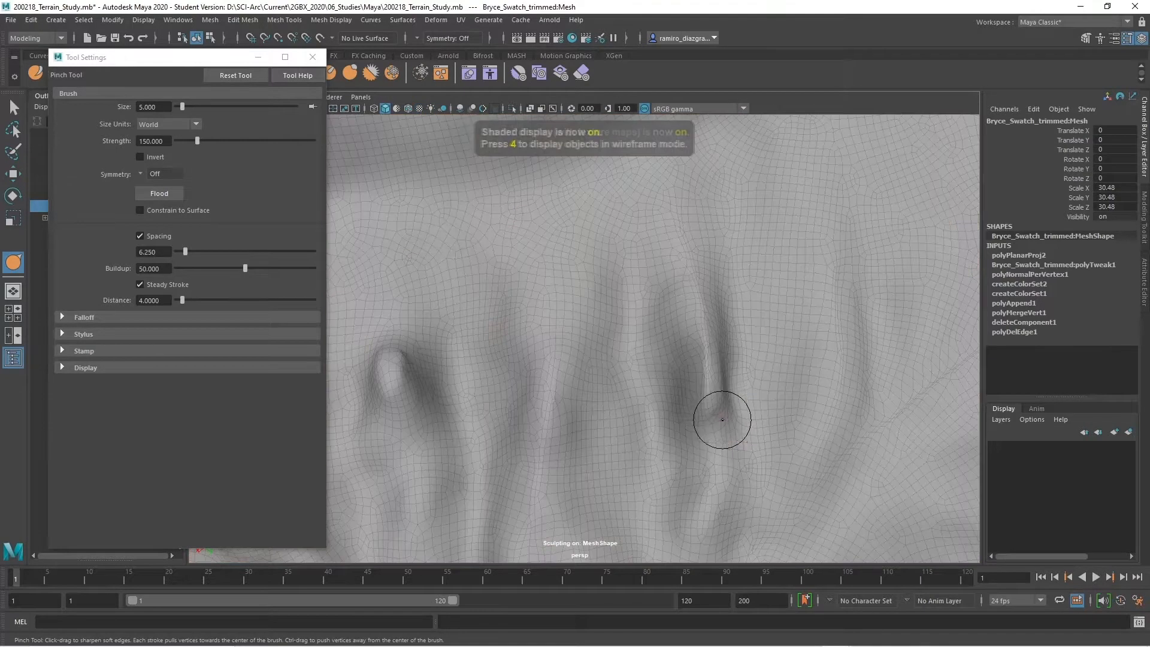
mouse_move(724, 385)
alt+mouse_down()
mouse_move(675, 385)
mouse_move(708, 383)
mouse_move(705, 351)
alt+mouse_up()
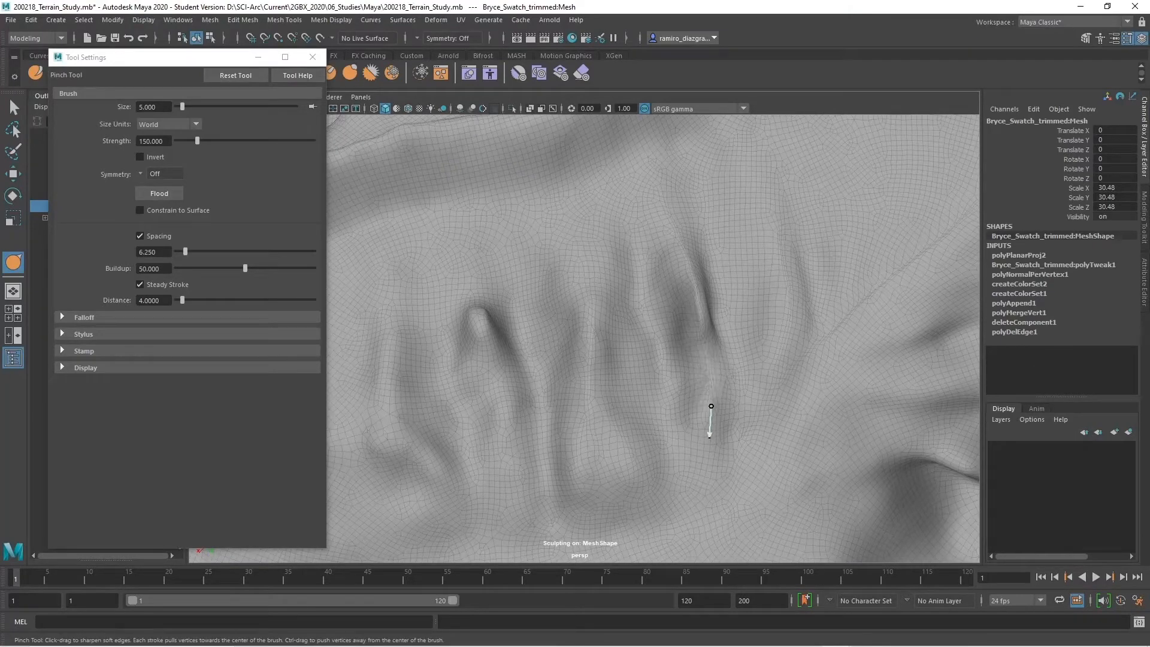
Show the terrain with scene lights and textures, and pinch further down the eroded cliff ridges.
key(7)
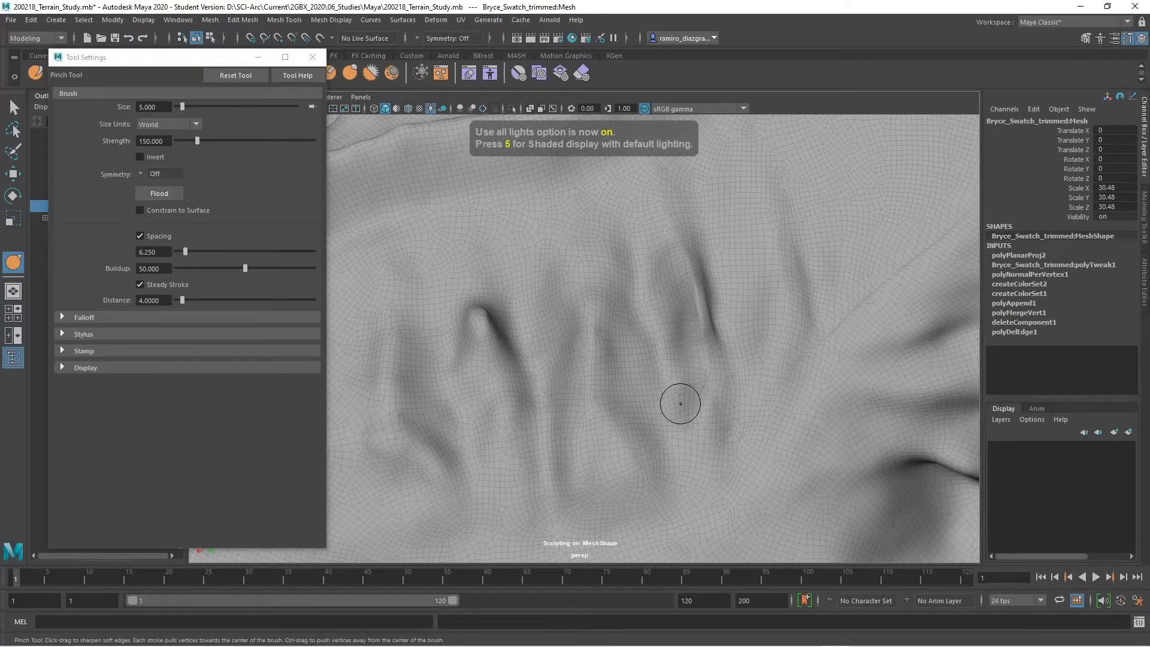
key(6)
mouse_move(680, 403)
alt+mouse_down()
mouse_move(622, 380)
mouse_move(662, 302)
mouse_move(632, 192)
mouse_move(649, 264)
mouse_move(661, 484)
mouse_move(689, 523)
alt+mouse_up()
mouse_move(629, 174)
mouse_down()
mouse_move(667, 430)
mouse_move(695, 473)
mouse_move(724, 462)
mouse_up()
mouse_move(725, 461)
alt+mouse_down()
mouse_move(686, 403)
mouse_move(620, 406)
mouse_move(687, 332)
alt+mouse_up()
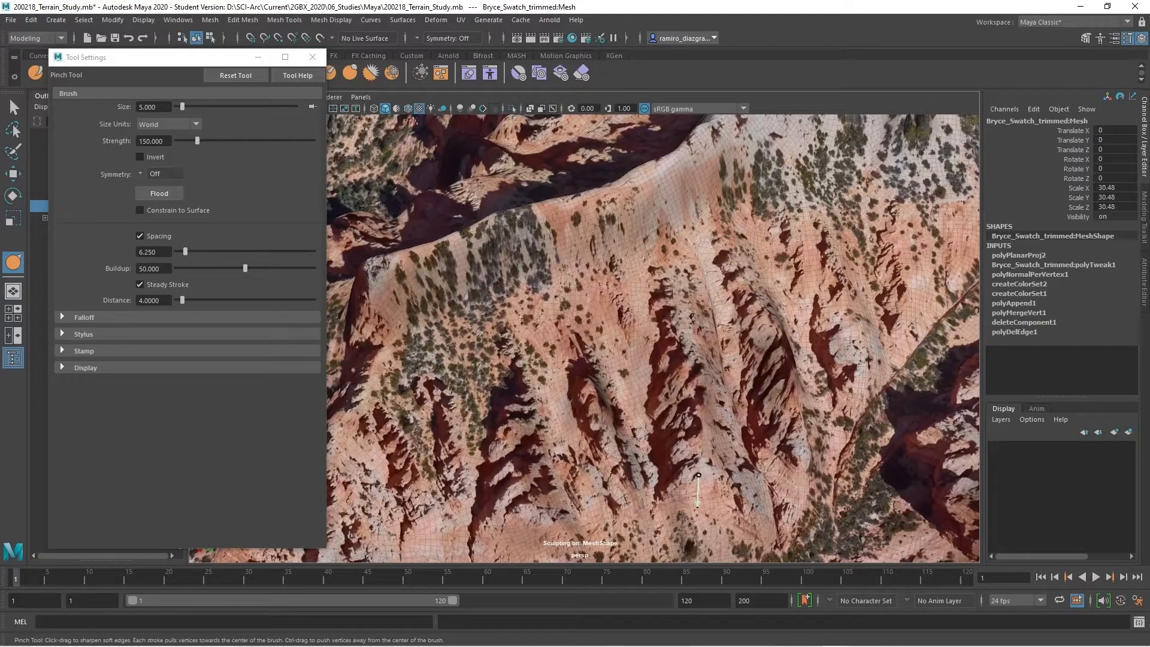
Show the terrain in plain shading and undo the last pinch strokes on the short cliff ridge.
key(5)
mouse_move(739, 431)
alt+mouse_down()
mouse_move(688, 405)
mouse_move(670, 421)
mouse_move(689, 416)
mouse_move(634, 372)
mouse_move(668, 347)
mouse_move(639, 360)
mouse_move(629, 293)
alt+mouse_up()
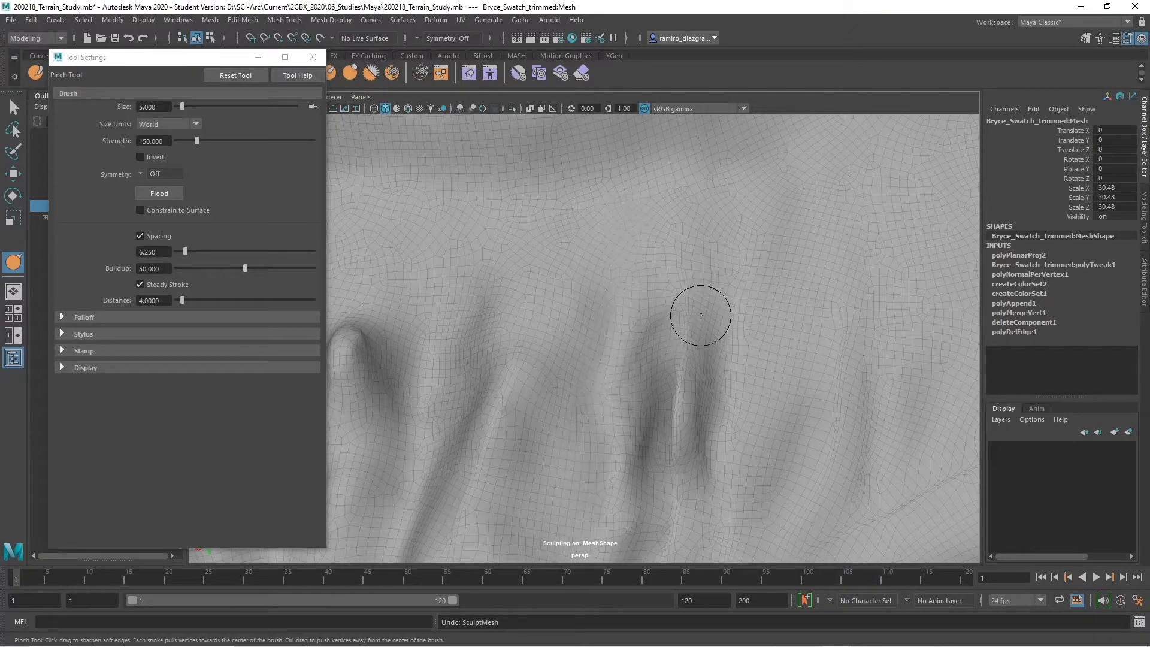
key(ctrl+z)
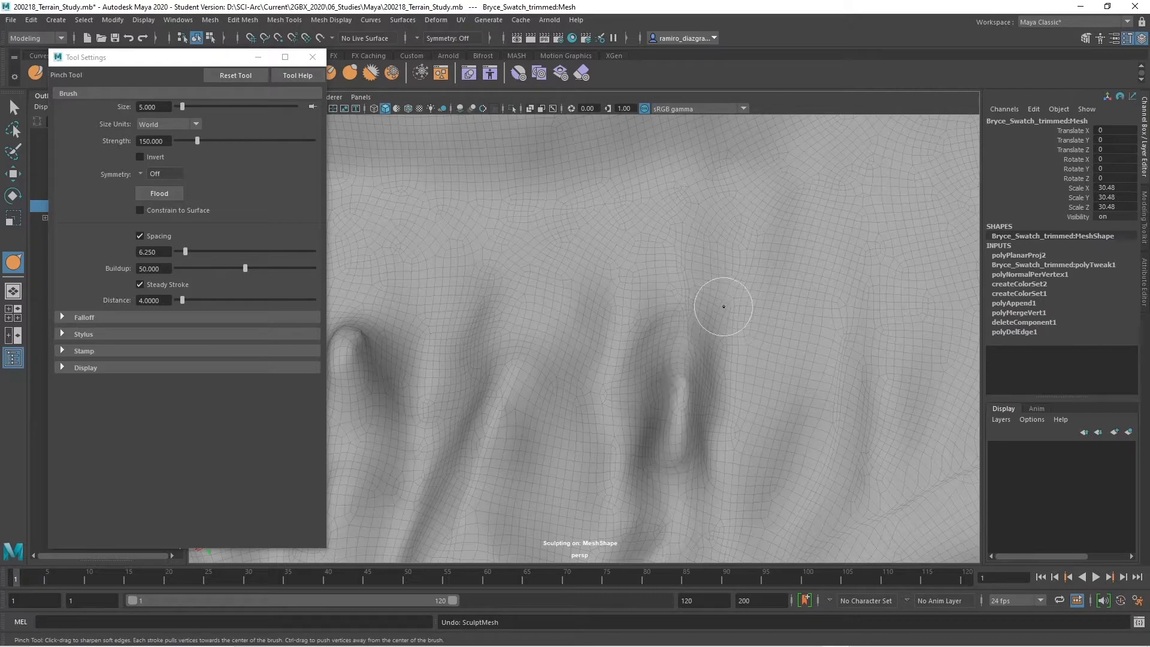
Try another pinch stroke down the short cliff ridge at strength 150.
drag(166, 144, 134, 145)
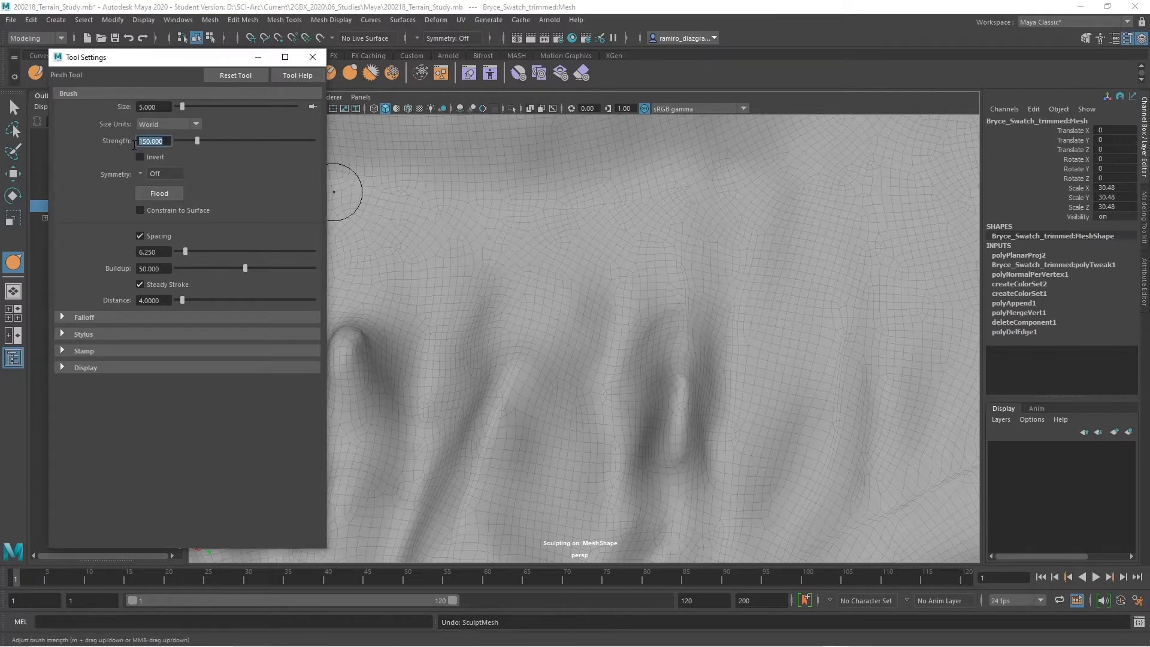
text(150)
key(Return)
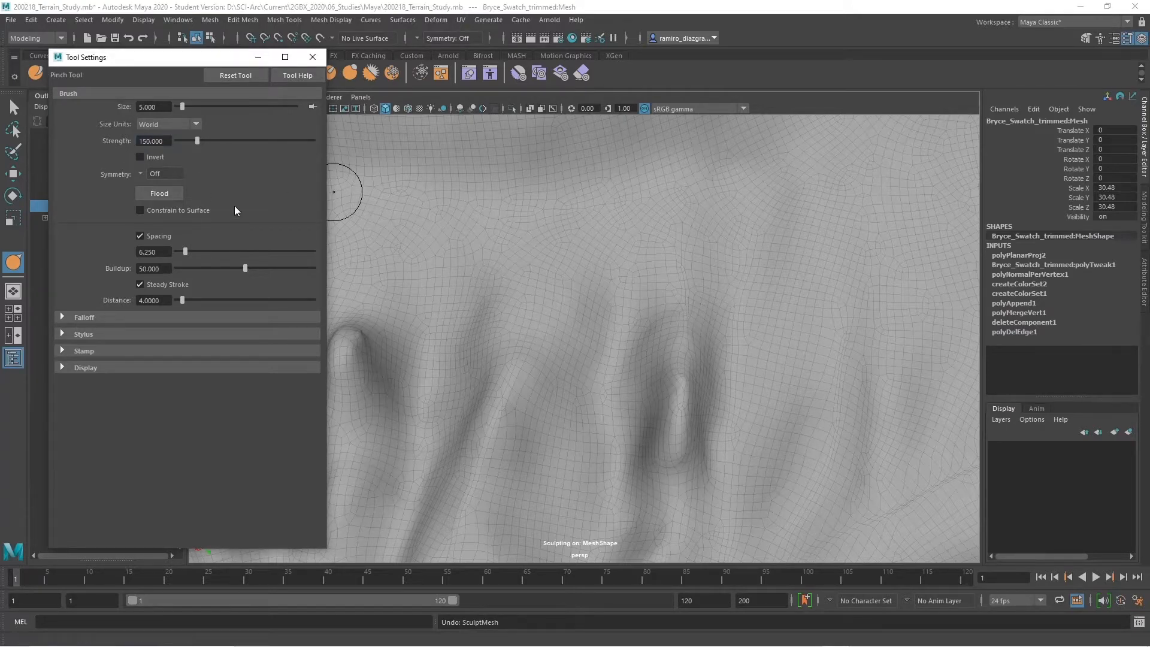
drag(682, 310, 681, 328)
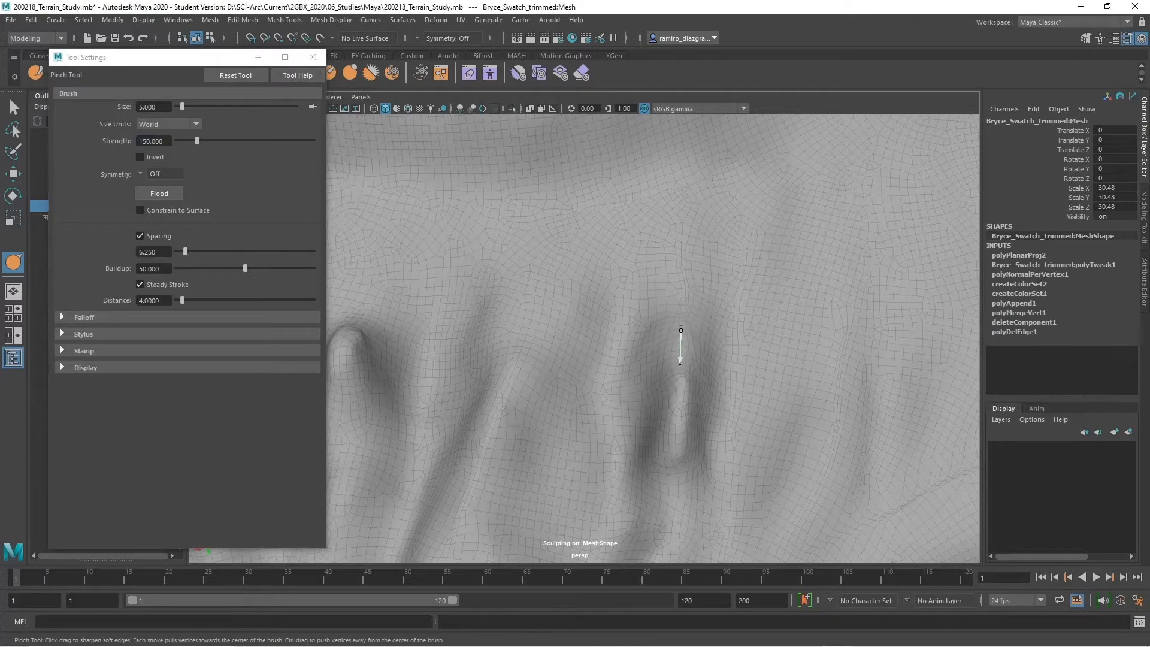
key(ctrl+z)
Set the Pinch brush strength to 75 and pinch down the short cliff ridge.
click(166, 142)
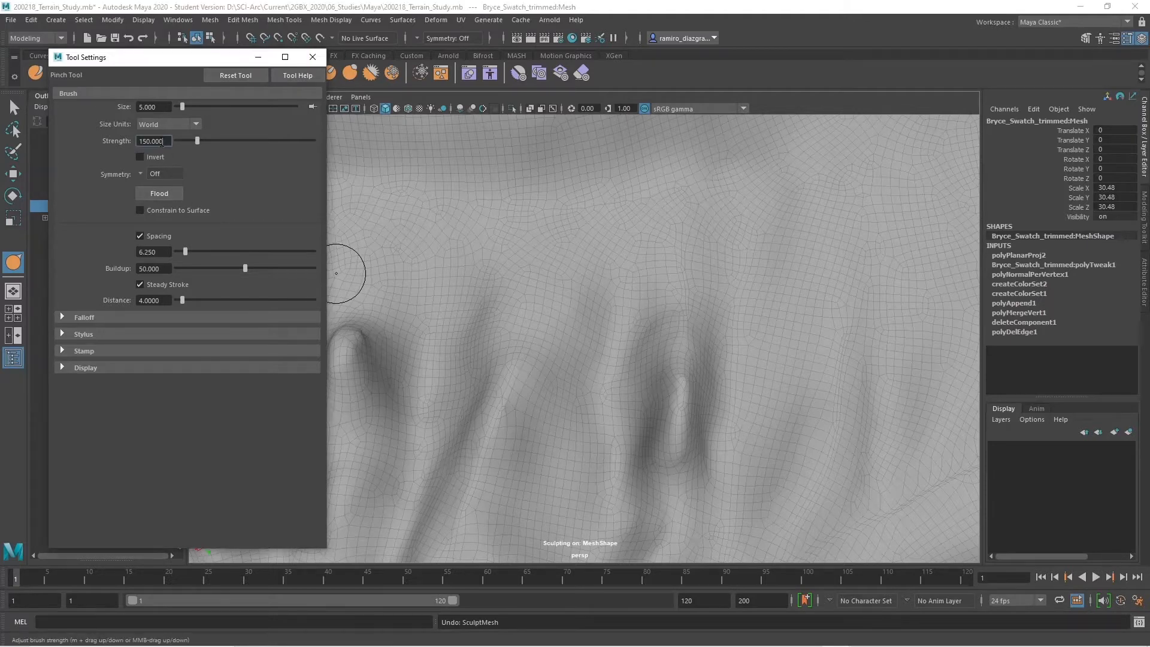
text(75)
key(Return)
drag(683, 304, 685, 357)
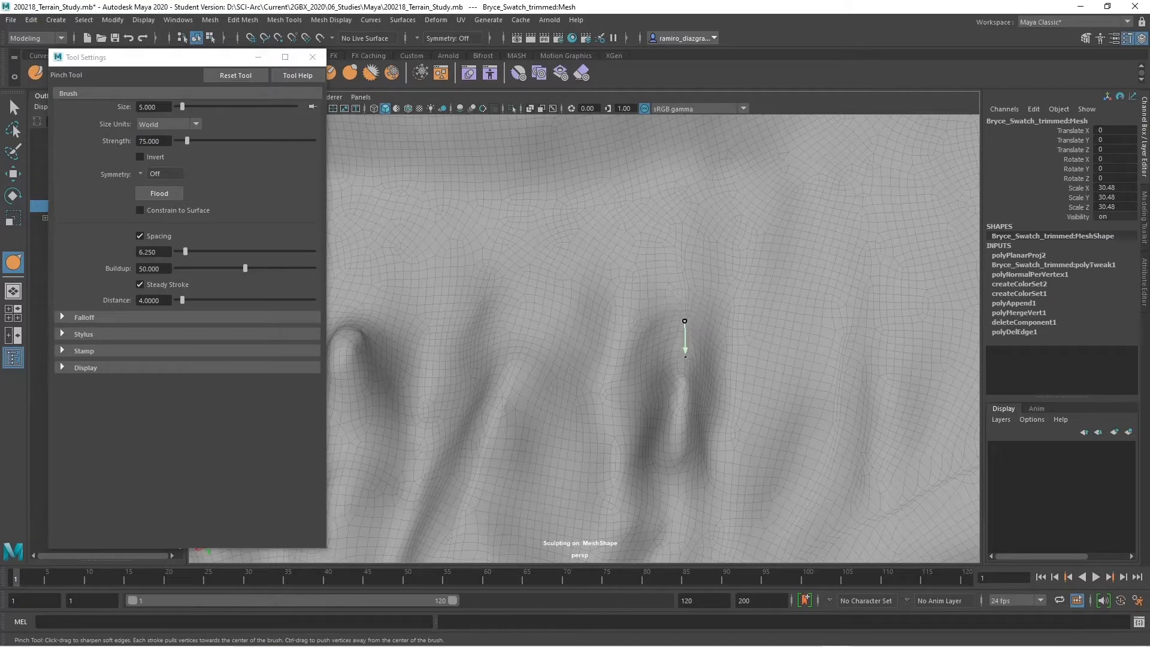
drag(679, 437, 680, 449)
Examine the pinched cliff ridges and the ravine running towards the terrain's border in plain shading.
alt+right_drag(738, 437, 724, 436)
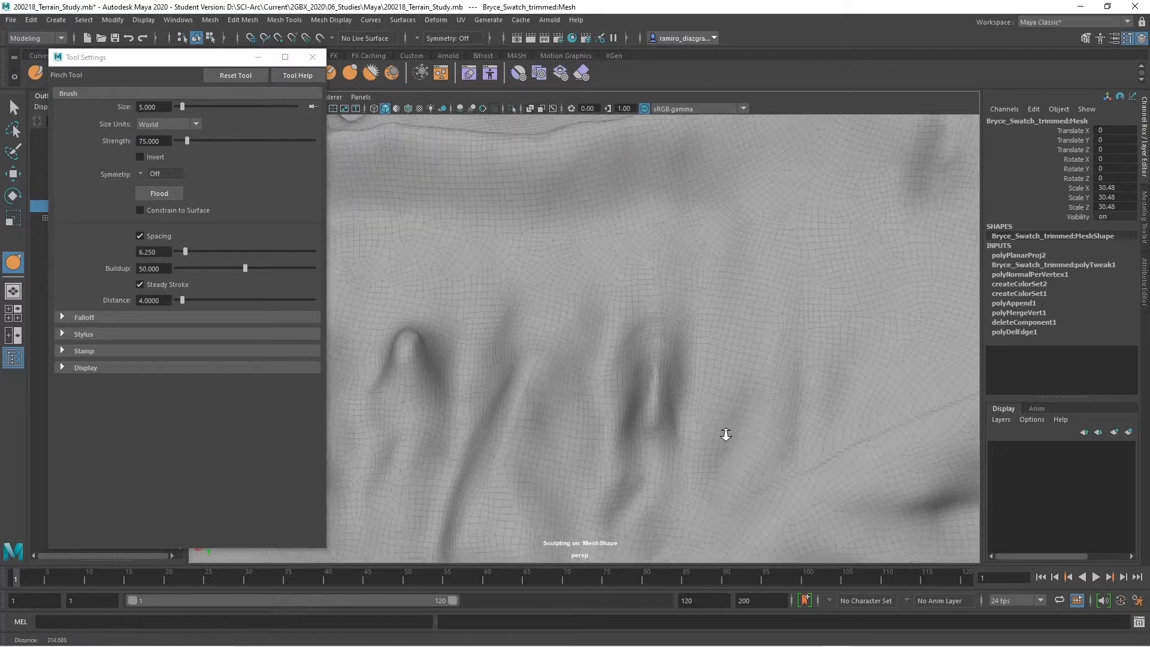
alt+drag(724, 436, 737, 421)
mouse_move(736, 421)
alt+middle_down()
mouse_move(765, 414)
mouse_move(644, 414)
alt+middle_up()
alt+drag(644, 413, 704, 398)
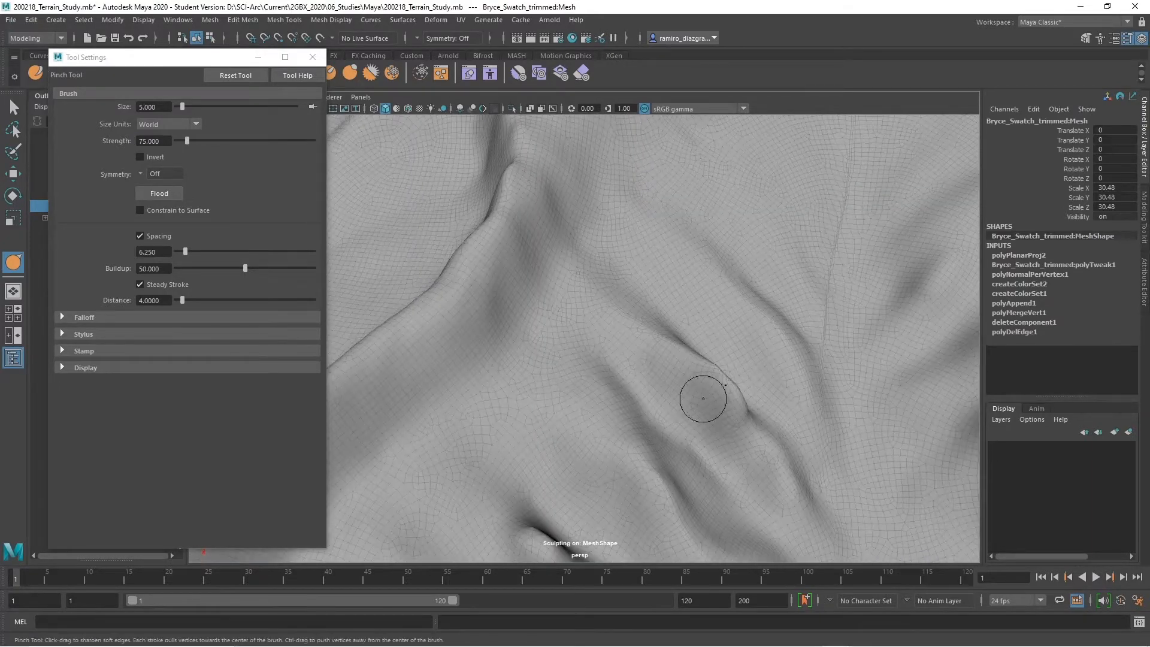
alt+middle_drag(773, 450, 680, 421)
alt+right_drag(680, 421, 741, 406)
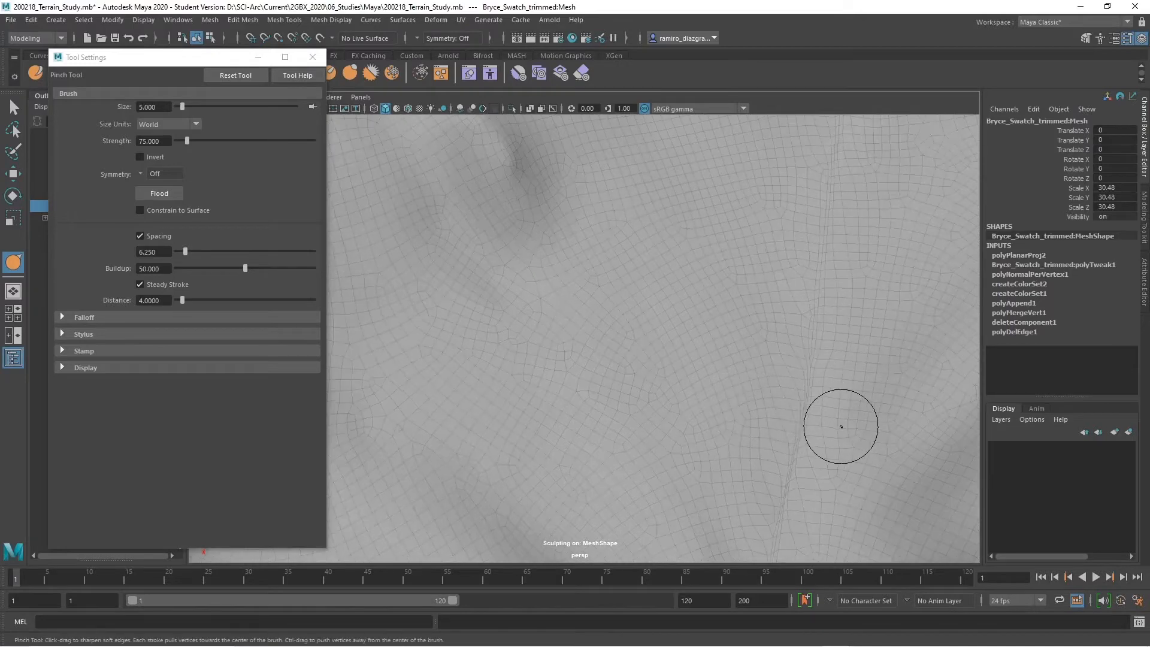
alt+right_drag(839, 418, 686, 393)
alt+middle_drag(685, 393, 724, 338)
alt+drag(723, 338, 721, 390)
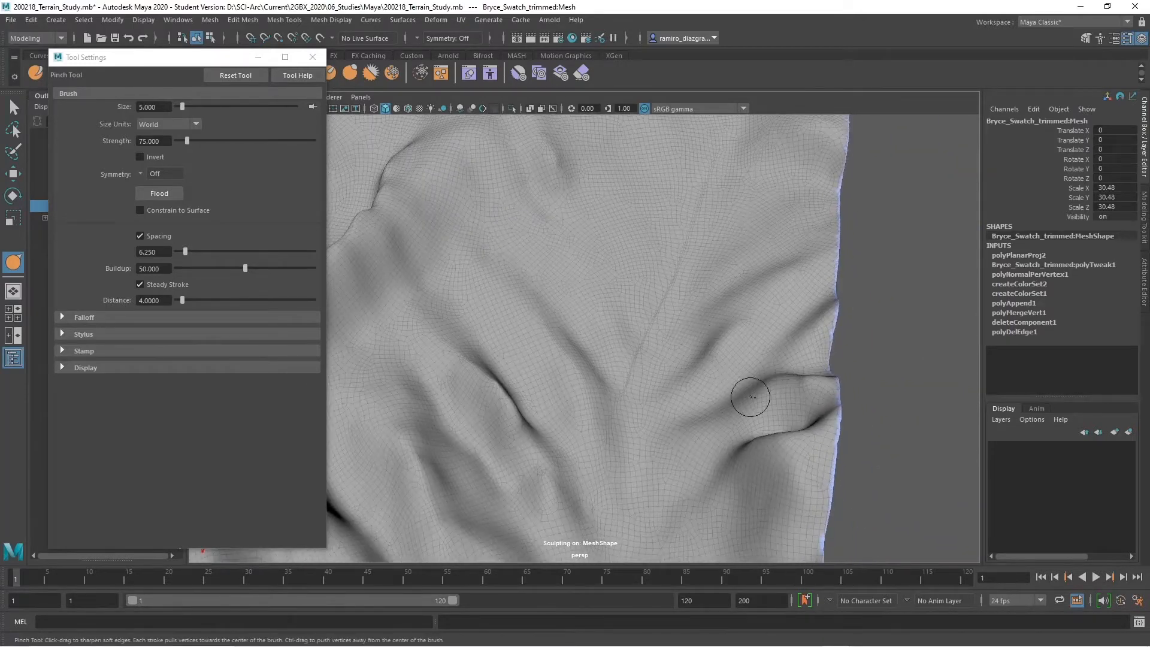
alt+right_drag(749, 398, 678, 386)
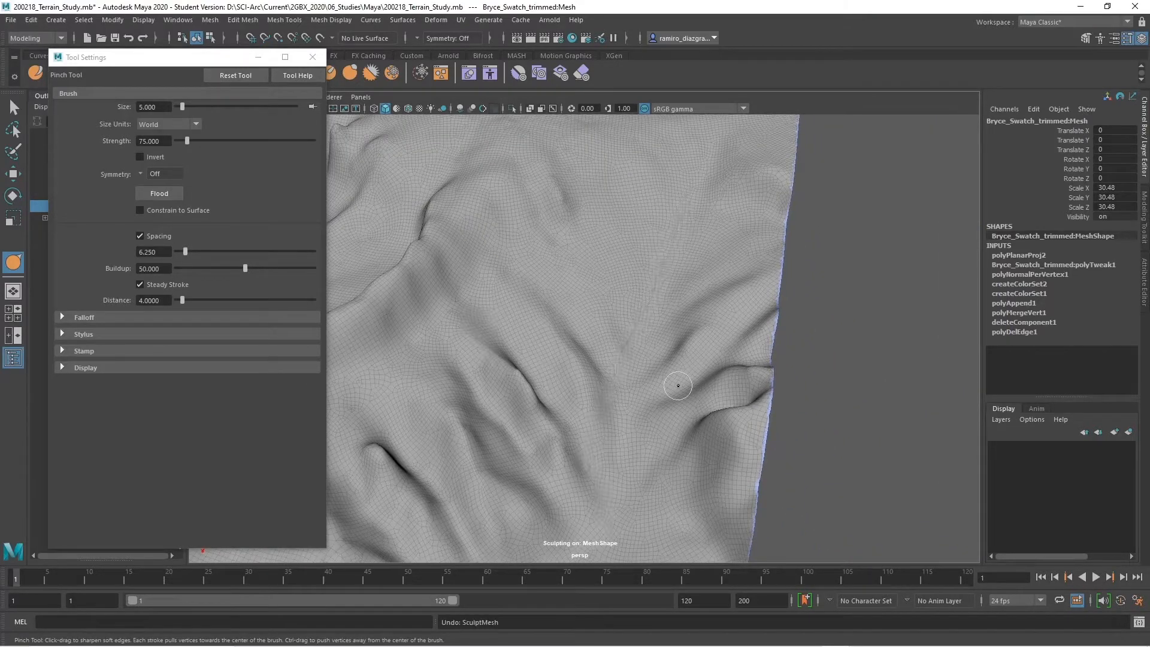
Undo the conversion of the border to frozen and redo it.
key(ctrl+z)
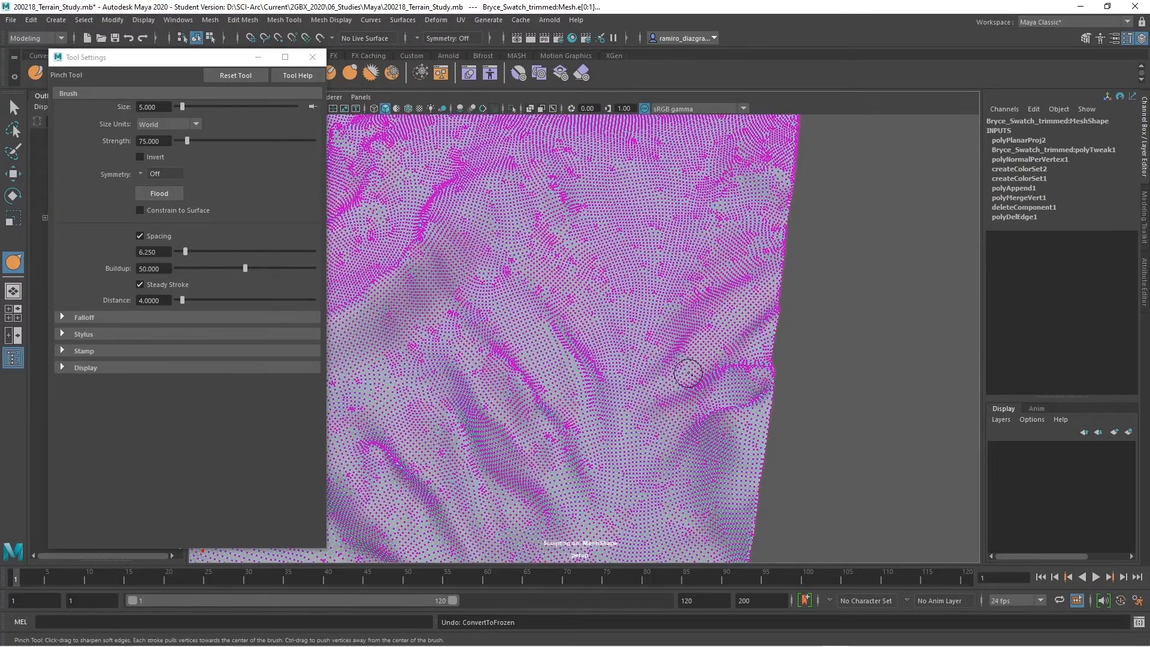
alt+drag(689, 373, 689, 317)
click(32, 20)
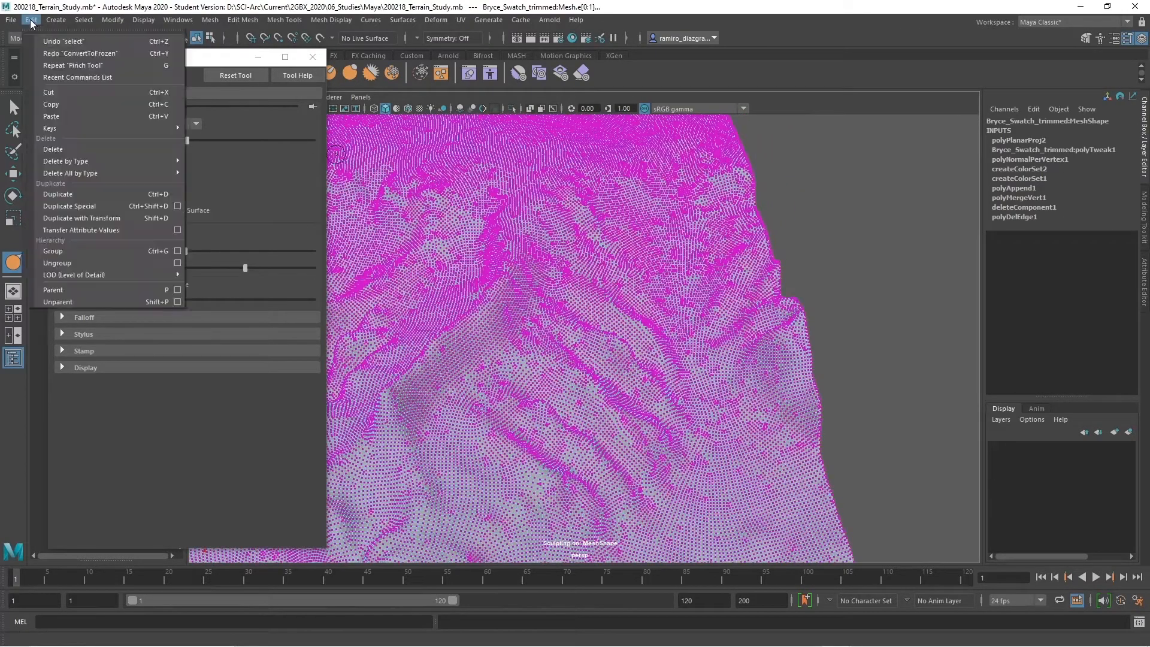
click(66, 53)
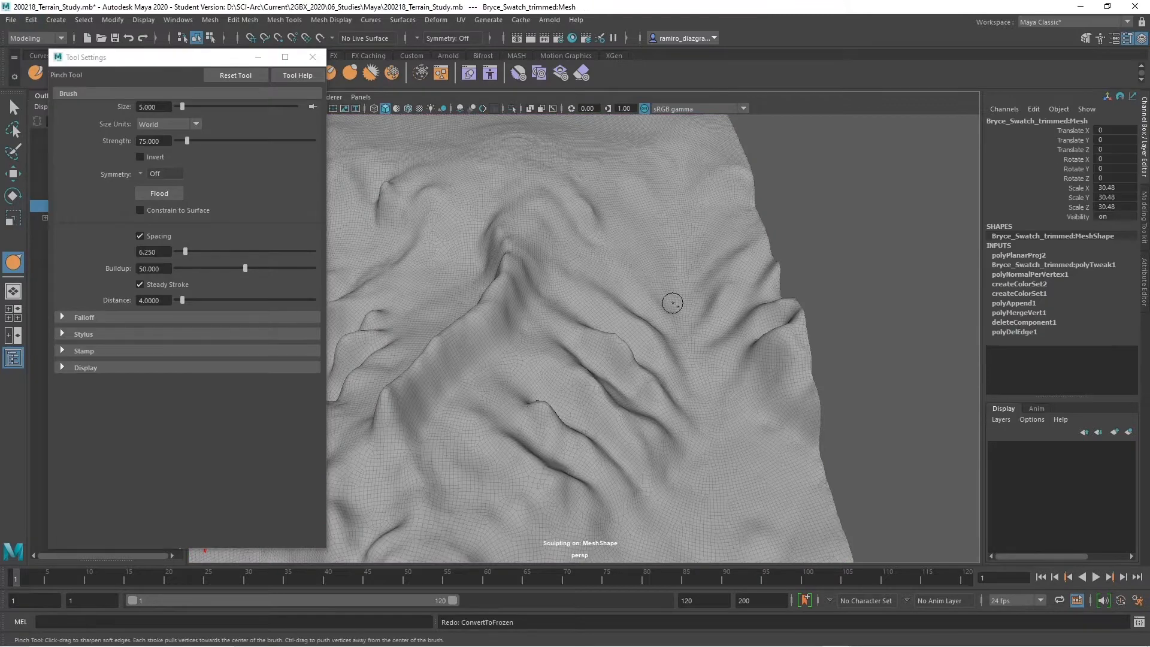
Try a pinch stroke along the terrain's open border to test whether it is frozen.
alt+drag(645, 295, 673, 271)
alt+drag(549, 277, 501, 223)
alt+right_drag(477, 226, 539, 282)
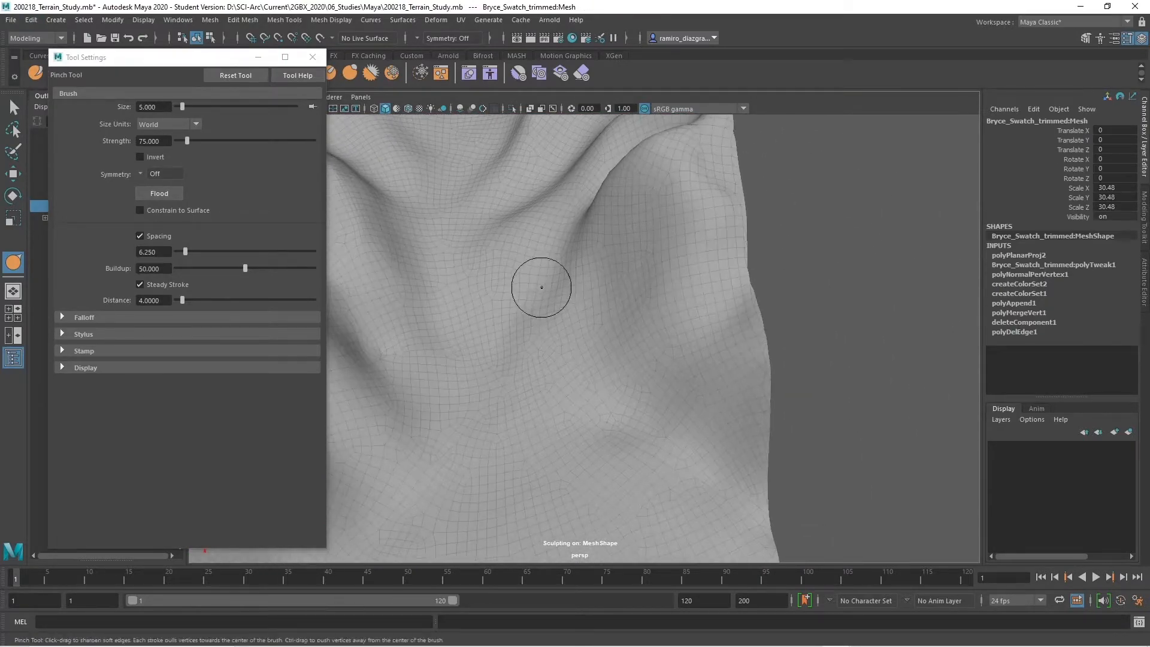
drag(763, 314, 763, 372)
key(ctrl+z)
Select the terrain's border edges and convert the selection to frozen.
key(q)
right_drag(767, 305, 768, 339)
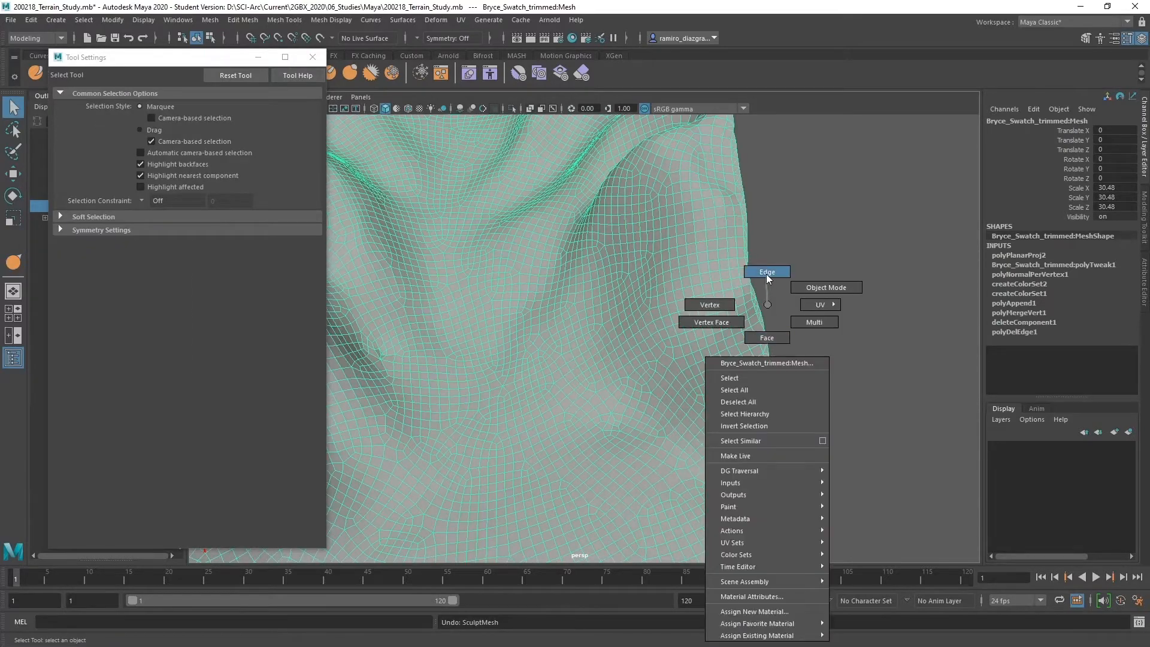
right_drag(767, 274, 768, 275)
click(770, 349)
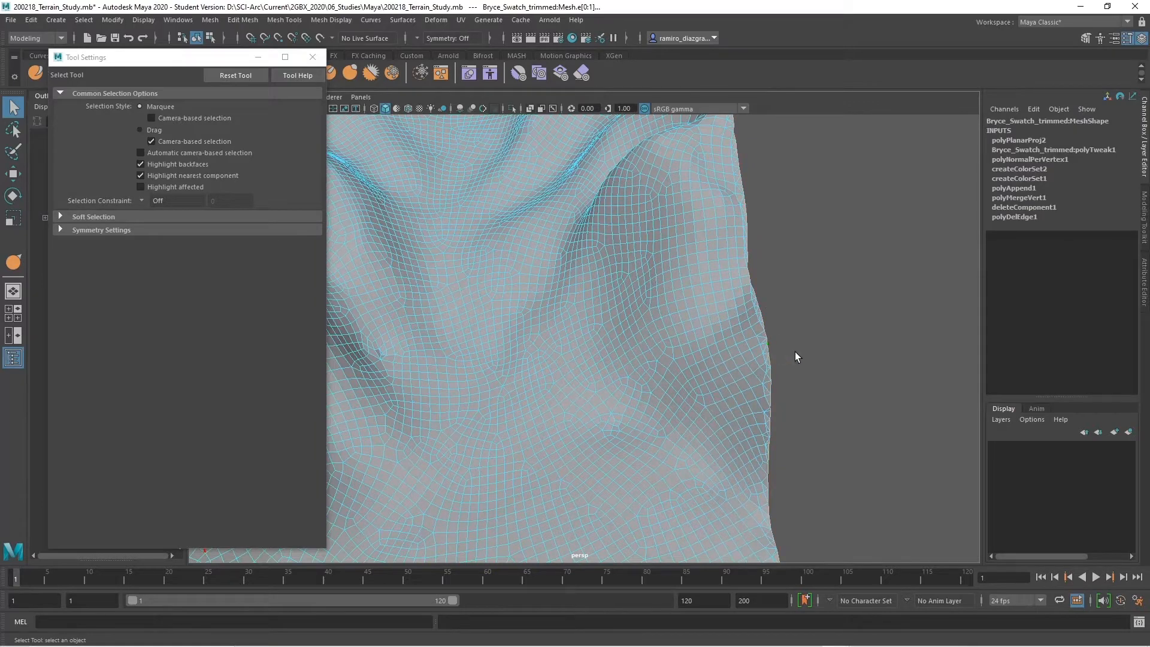
click(421, 72)
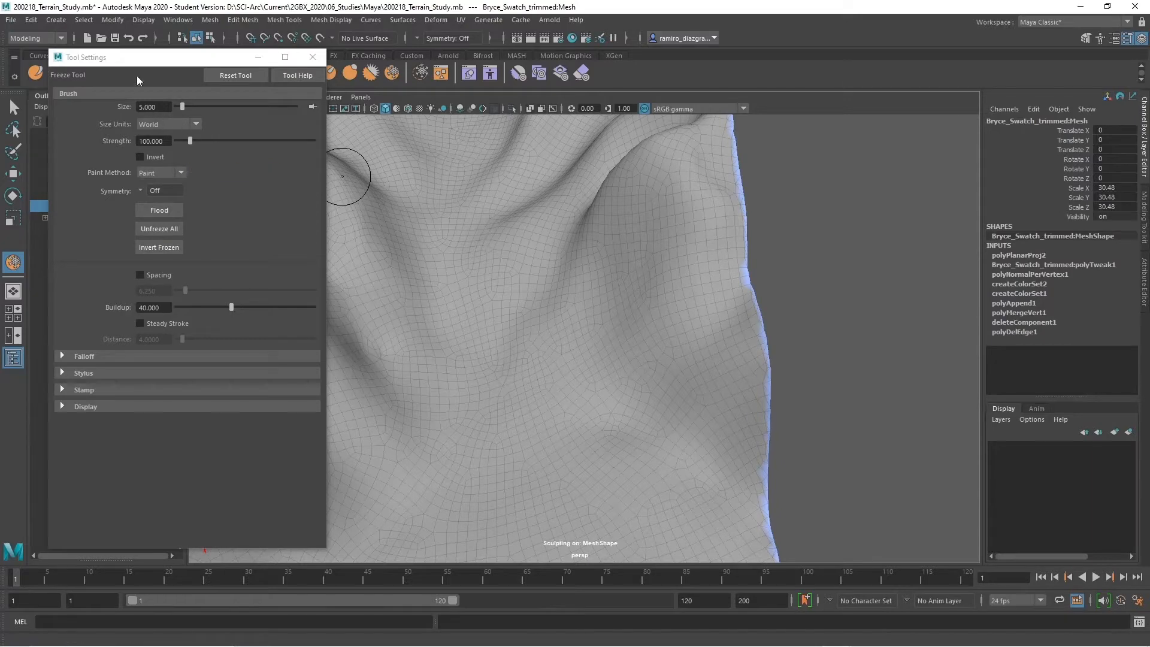
Return to the Pinch tool, show the texture, and pinch down the ravine line beside the frozen border at strength 75.
drag(134, 64, 146, 129)
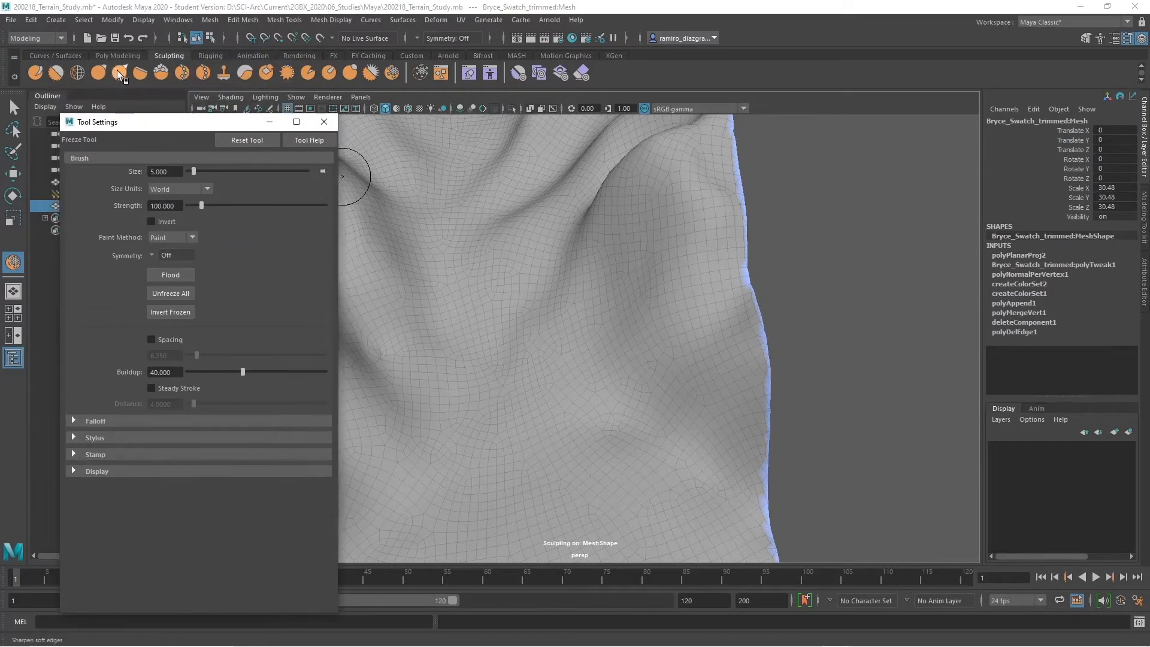
click(118, 70)
alt+right_drag(616, 334, 569, 323)
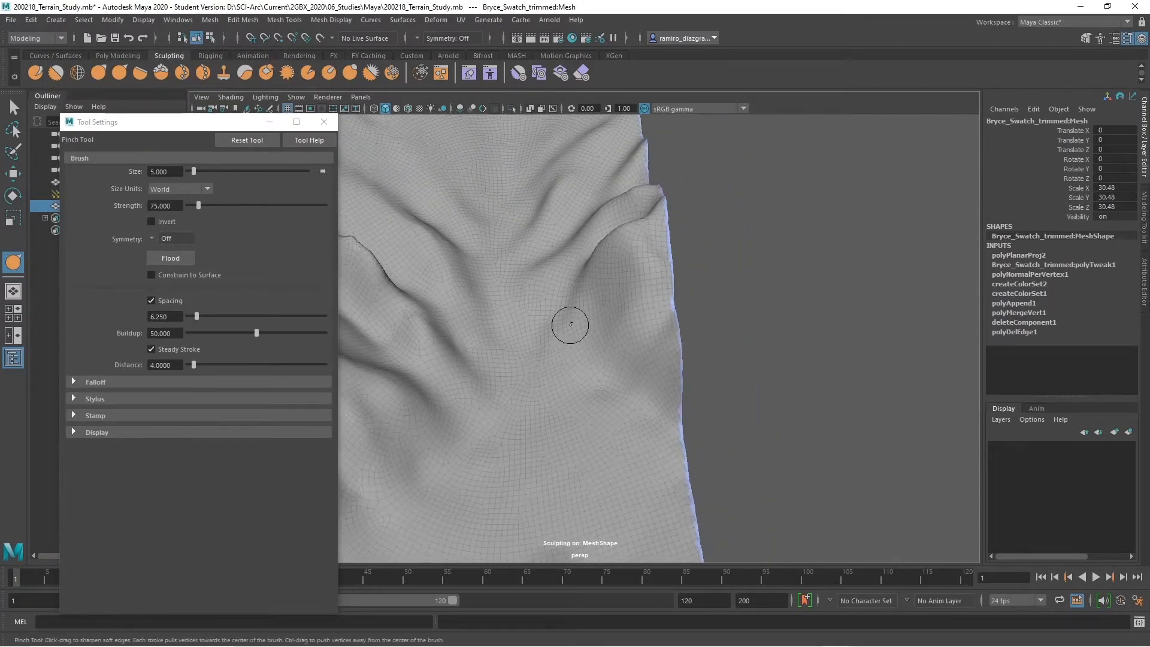
mouse_move(569, 323)
alt+middle_down()
mouse_move(639, 410)
mouse_move(619, 400)
alt+middle_up()
key(6)
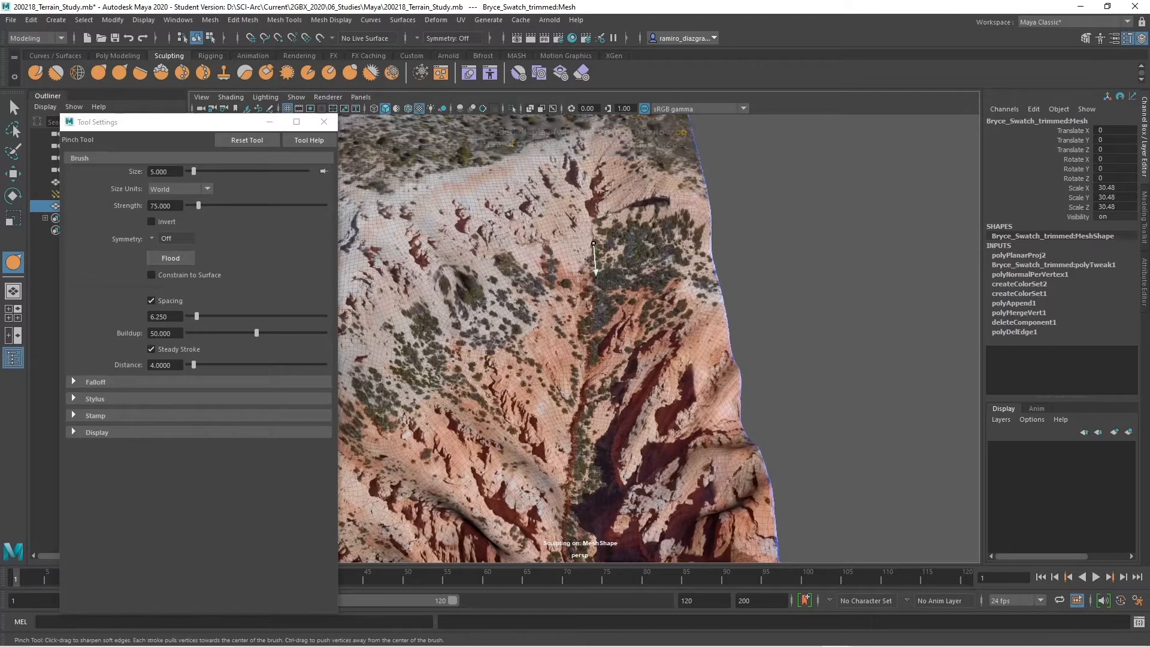
drag(593, 271, 592, 303)
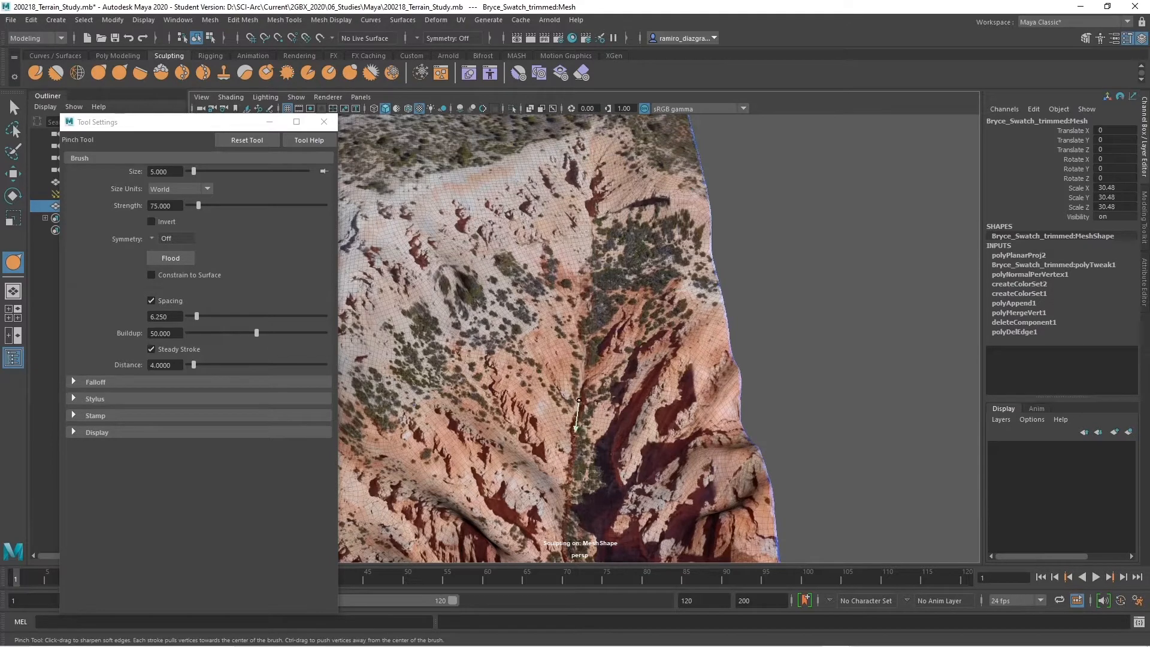
drag(568, 512, 574, 506)
alt+middle_drag(580, 500, 571, 266)
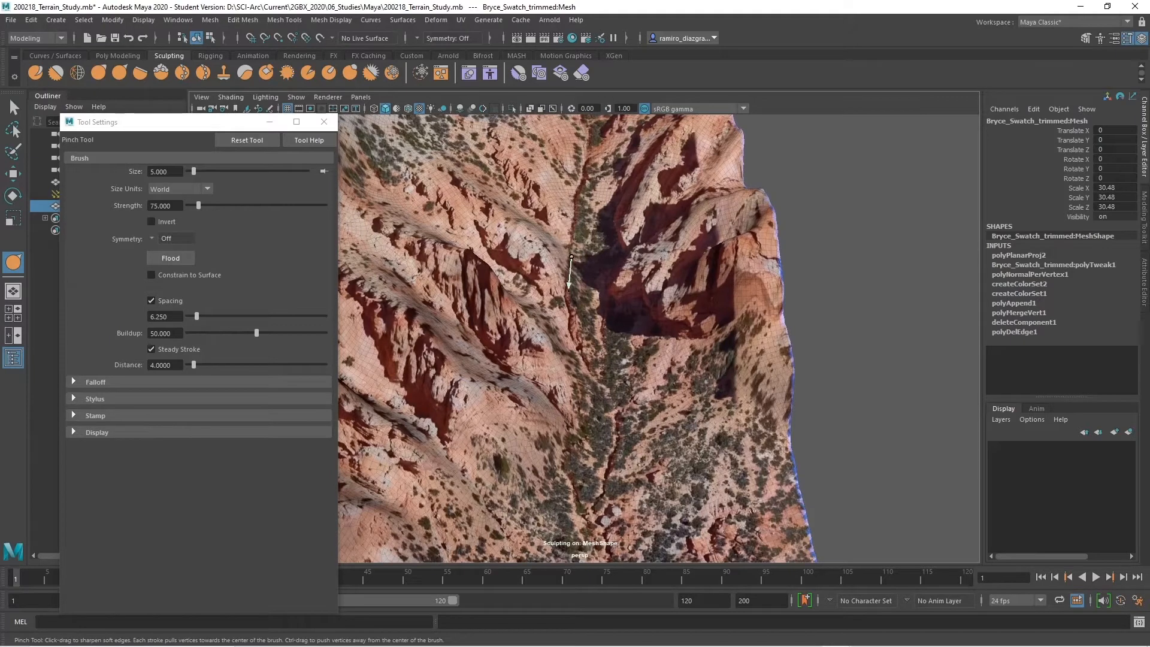
drag(570, 329, 599, 384)
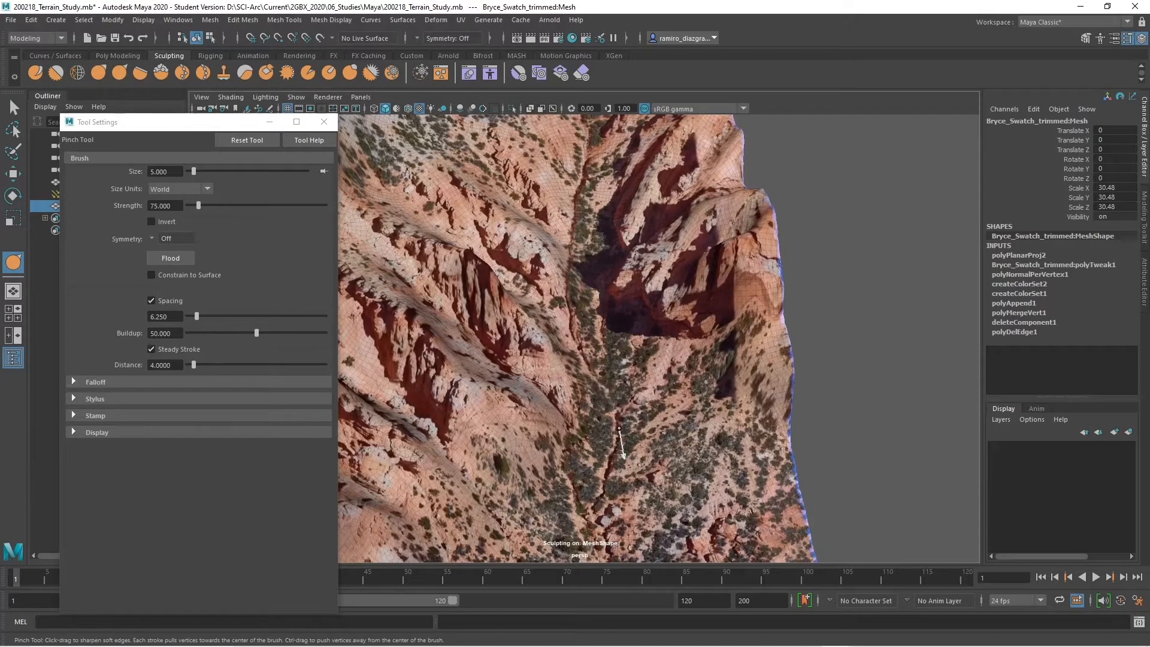
drag(624, 459, 610, 493)
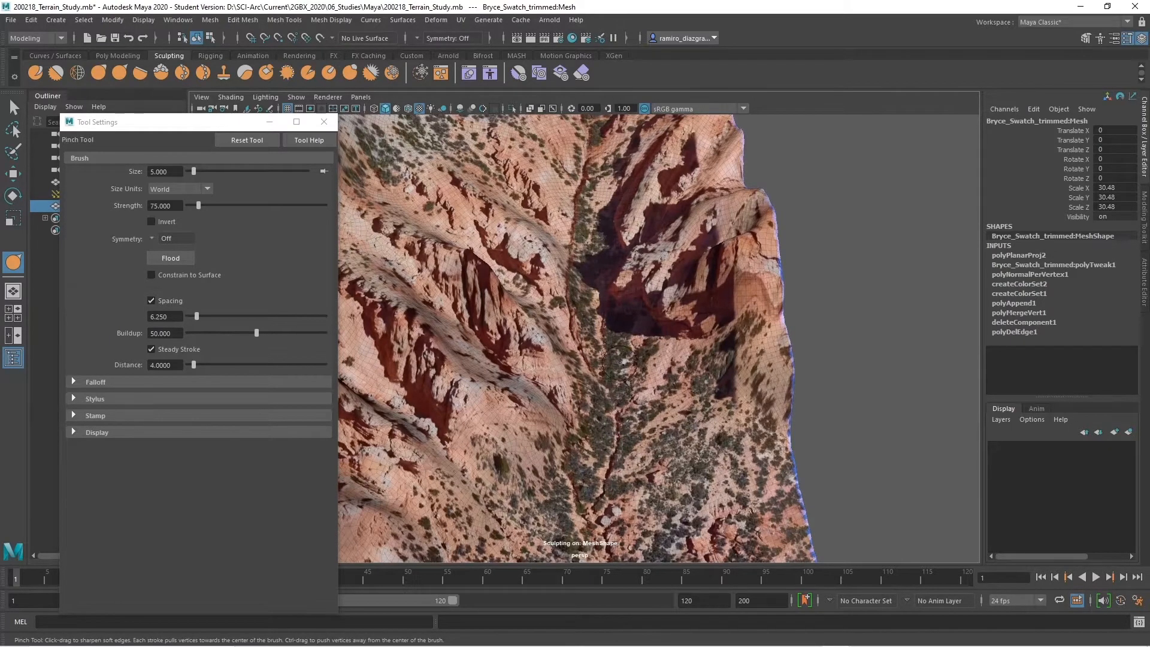
Set the Pinch brush size to 10 and sharpen the same textured ravine line again from its upper part downwards.
key(5)
alt+drag(662, 347, 590, 333)
mouse_move(590, 333)
alt+right_down()
mouse_move(586, 324)
mouse_move(574, 337)
mouse_move(580, 329)
alt+right_up()
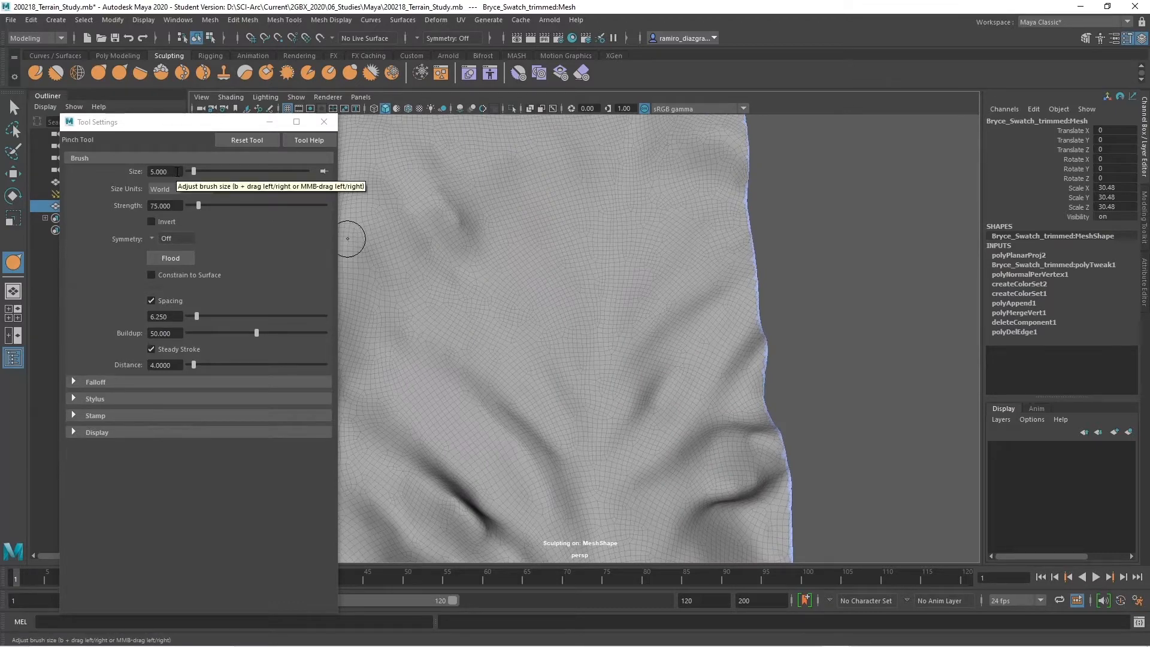
drag(177, 172, 163, 172)
text(10)
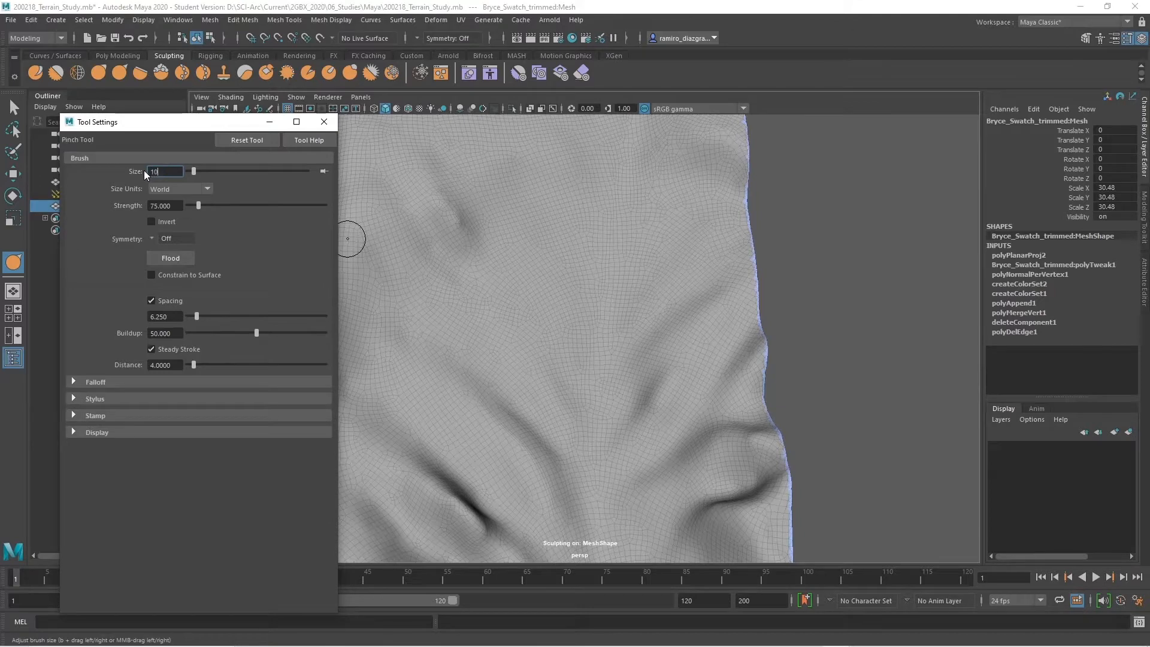
key(Return)
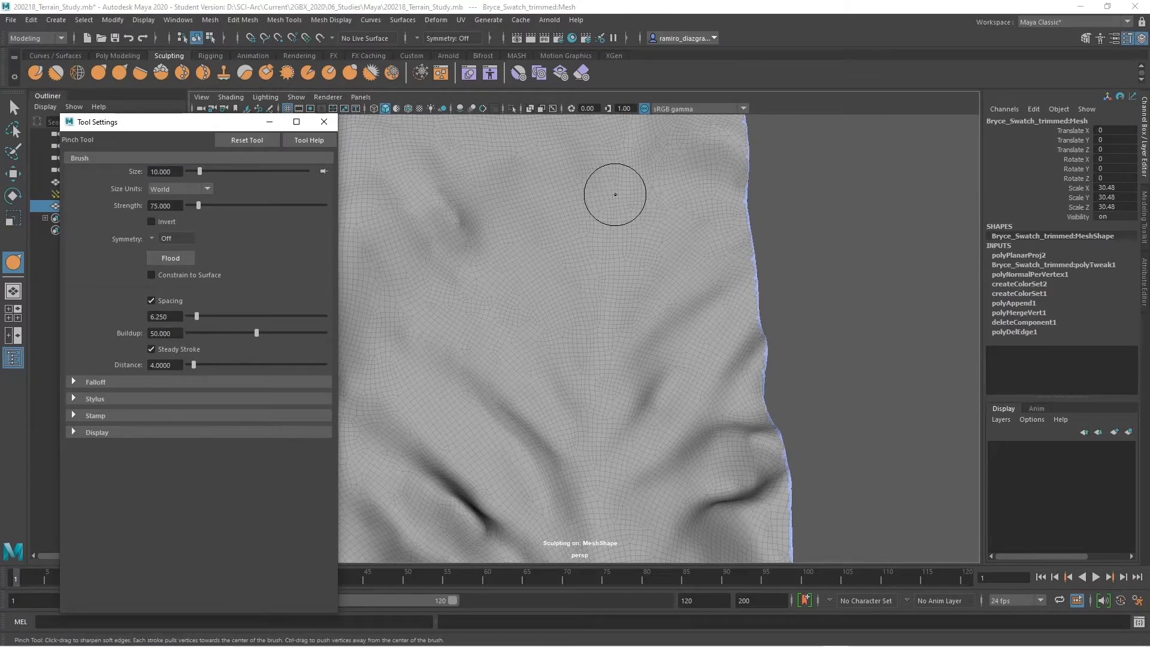
key(6)
mouse_move(609, 188)
mouse_down()
mouse_move(604, 300)
mouse_move(560, 537)
mouse_up()
mouse_move(574, 520)
alt+middle_down()
mouse_move(575, 367)
mouse_move(555, 308)
alt+middle_up()
mouse_move(555, 307)
mouse_down()
mouse_move(562, 388)
mouse_move(602, 472)
mouse_up()
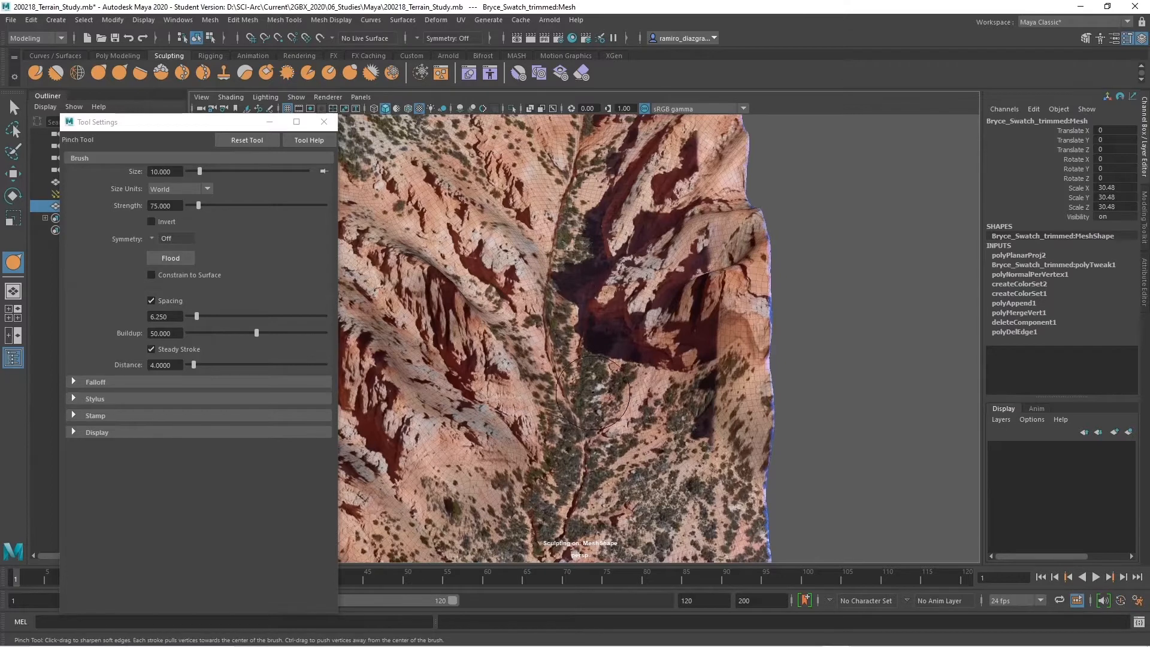
In plain shading, pinch the shallow grooves next to the short cliff ridge with the size 10 brush.
alt+middle_drag(559, 400, 647, 361)
mouse_move(647, 361)
alt+mouse_down()
mouse_move(616, 379)
mouse_move(609, 311)
mouse_move(611, 331)
alt+mouse_up()
key(5)
alt+right_drag(611, 331, 583, 339)
alt+drag(583, 339, 659, 368)
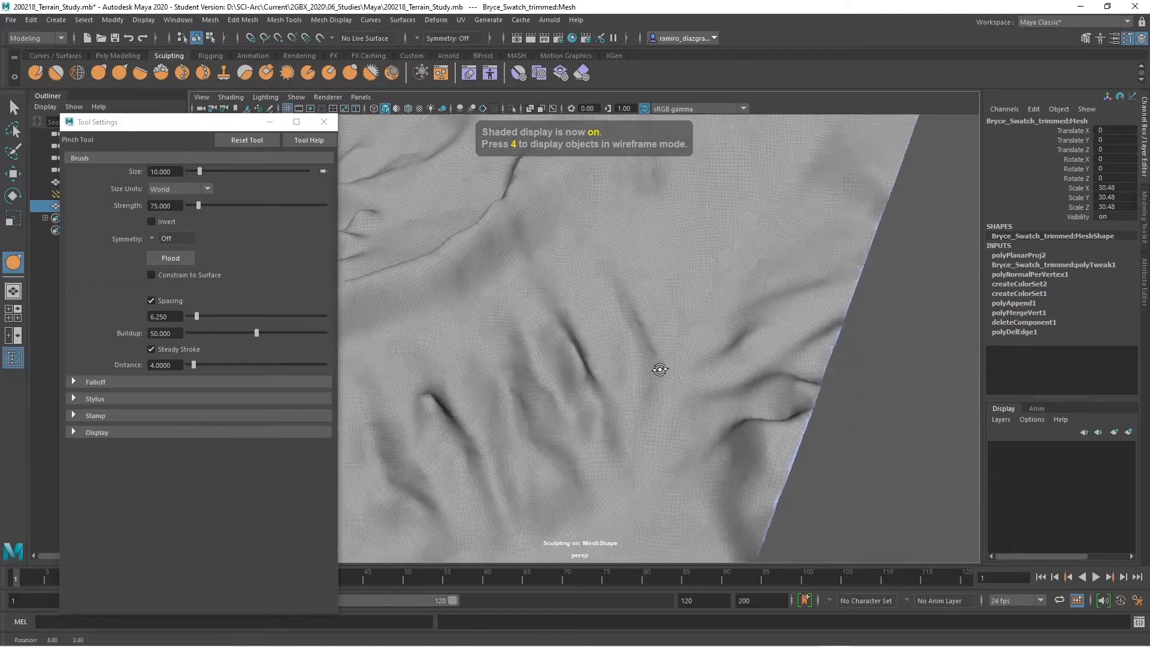
mouse_move(659, 368)
alt+middle_down()
mouse_move(610, 349)
mouse_move(681, 282)
alt+middle_up()
alt+drag(680, 282, 619, 326)
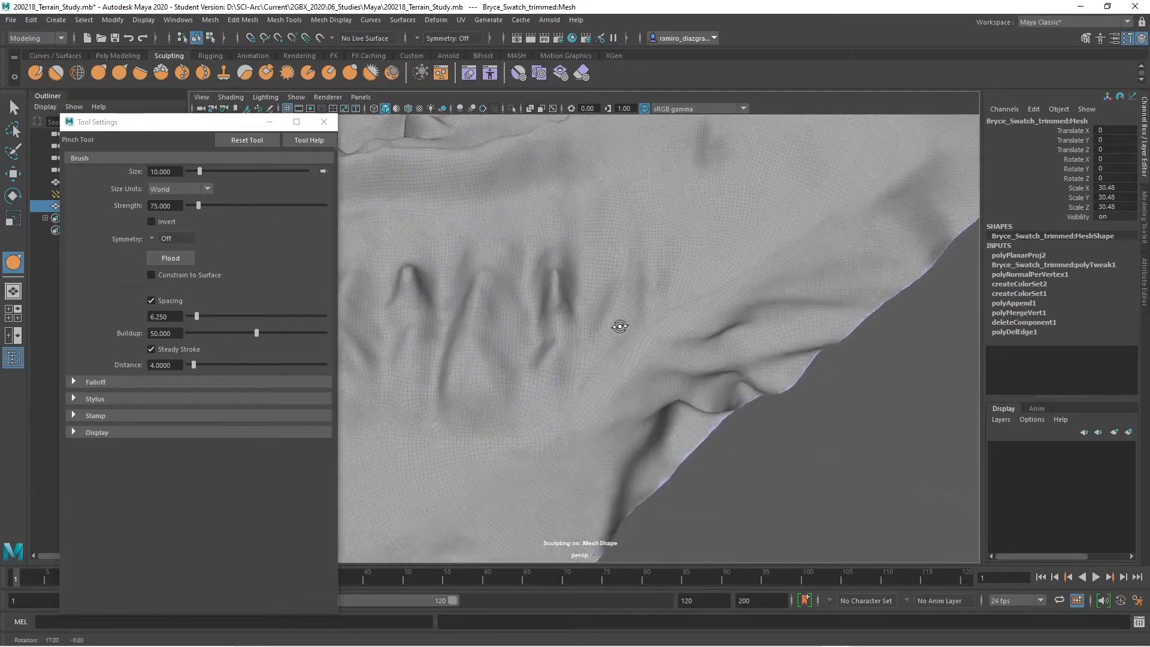
alt+right_drag(619, 325, 615, 359)
drag(653, 241, 646, 300)
drag(613, 406, 588, 364)
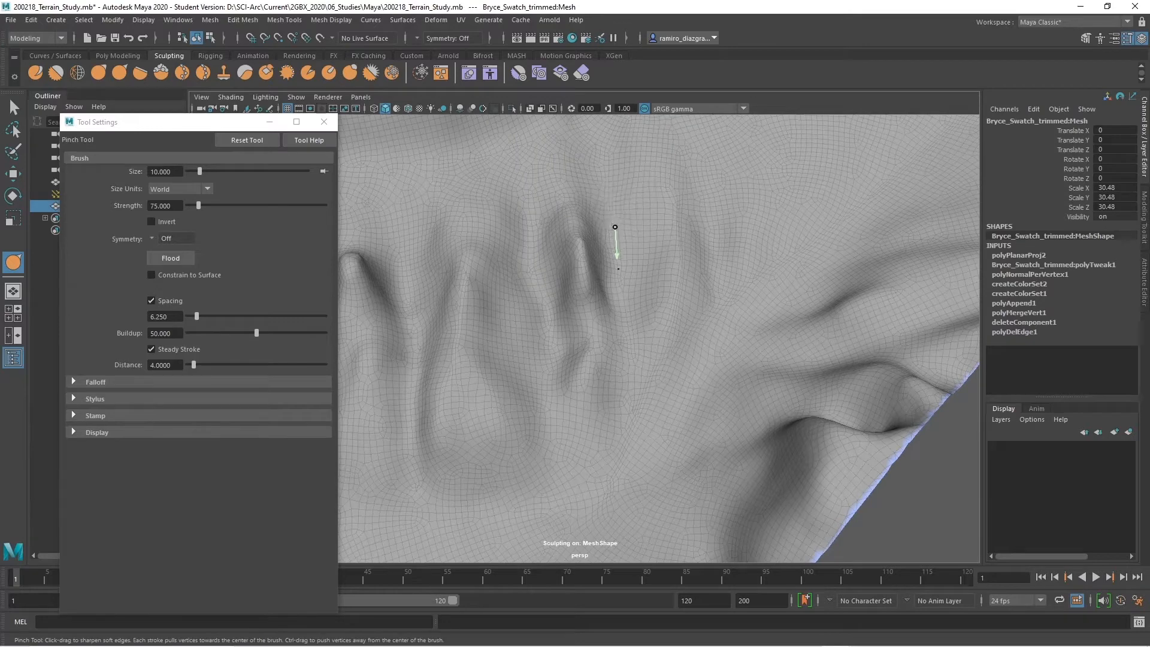
drag(632, 398, 632, 400)
Review the sculpted terrain from several angles and switch from the Pinch tool to the Select tool.
alt+right_drag(673, 380, 637, 344)
alt+drag(620, 344, 655, 341)
alt+right_drag(655, 341, 652, 322)
alt+middle_drag(641, 281, 669, 356)
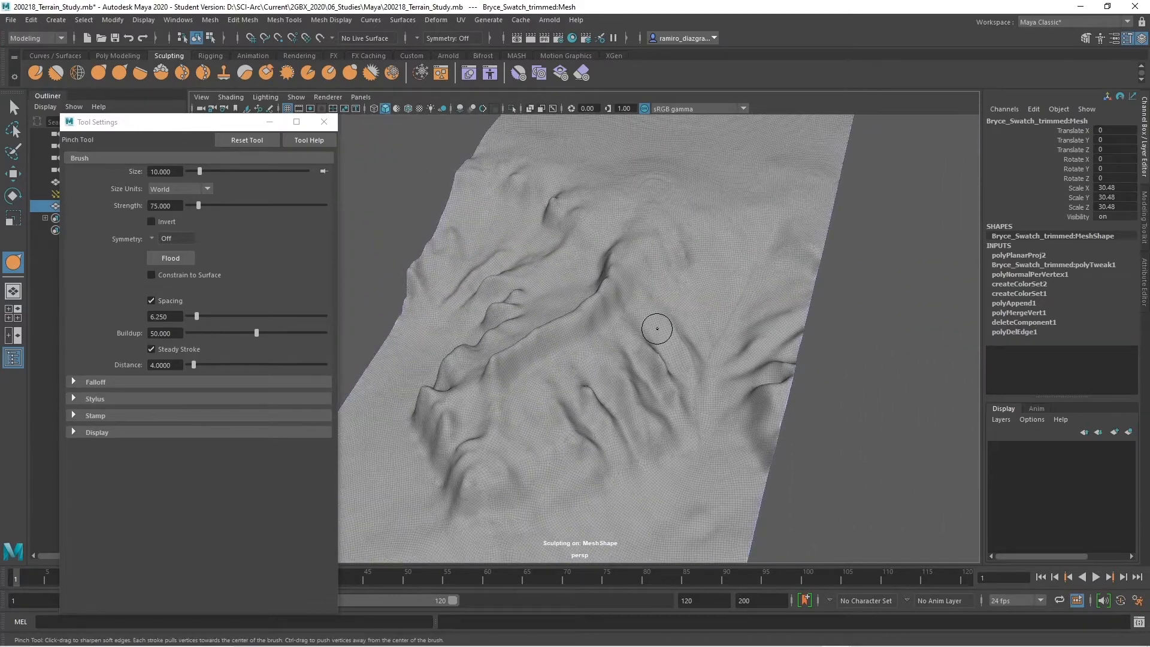
key(q)
alt+drag(686, 256, 677, 413)
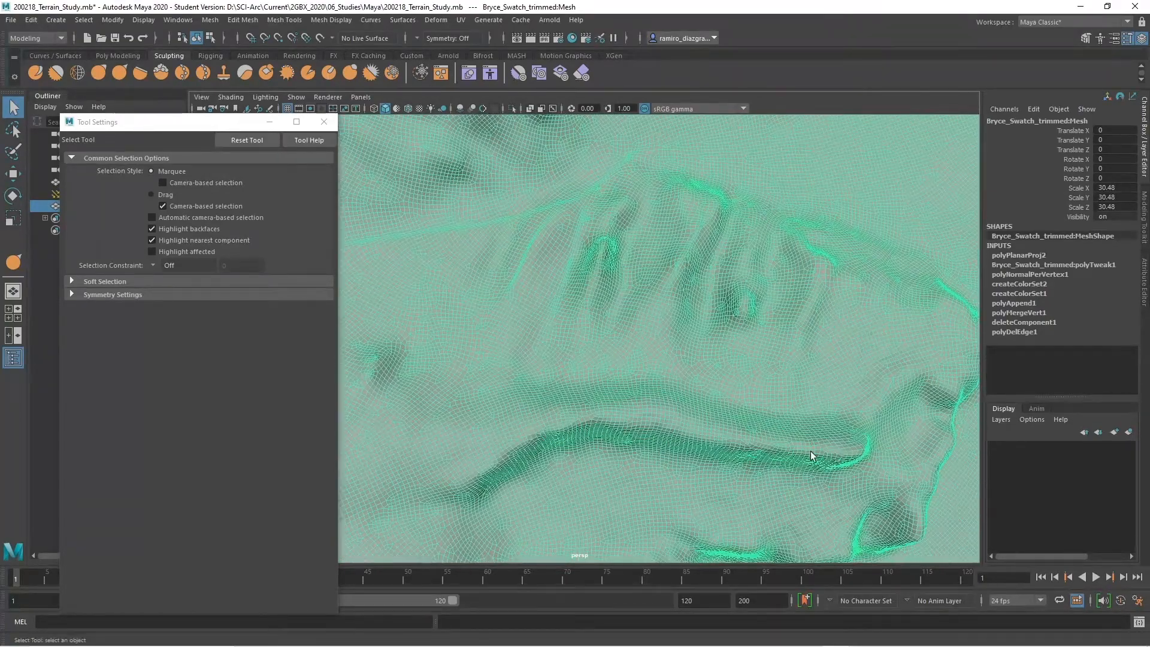
Close the Select Tool settings and activate the Paint Selection Tool on the trimmed terrain mesh.
alt+drag(483, 441, 572, 330)
alt+drag(729, 233, 705, 296)
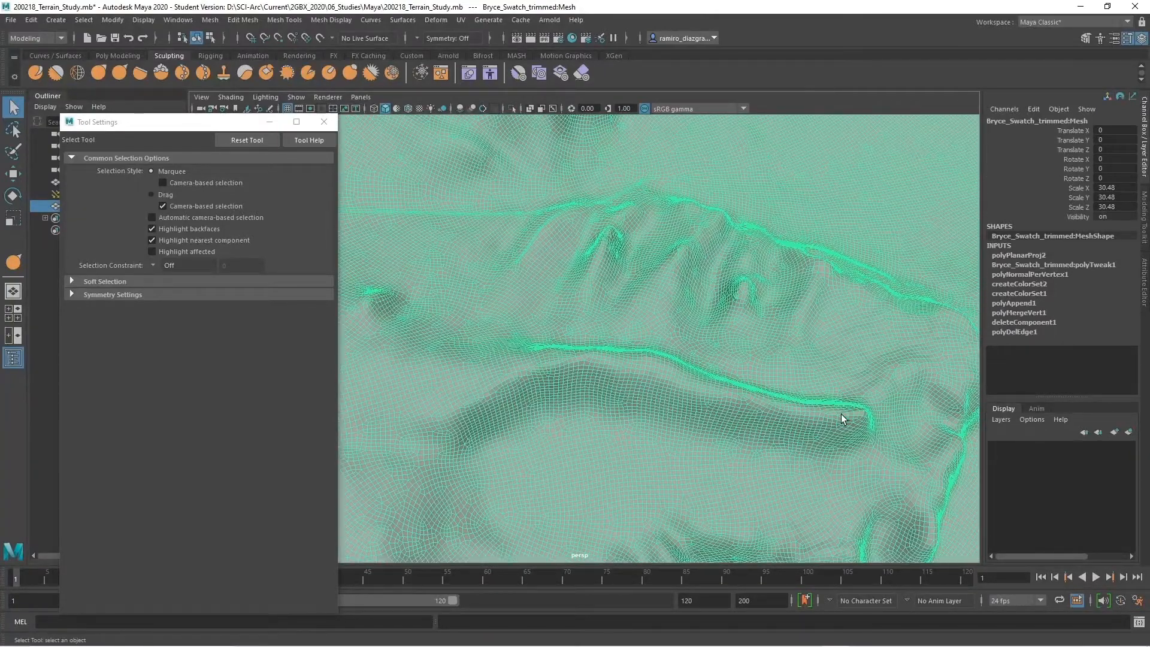
alt+drag(837, 415, 698, 442)
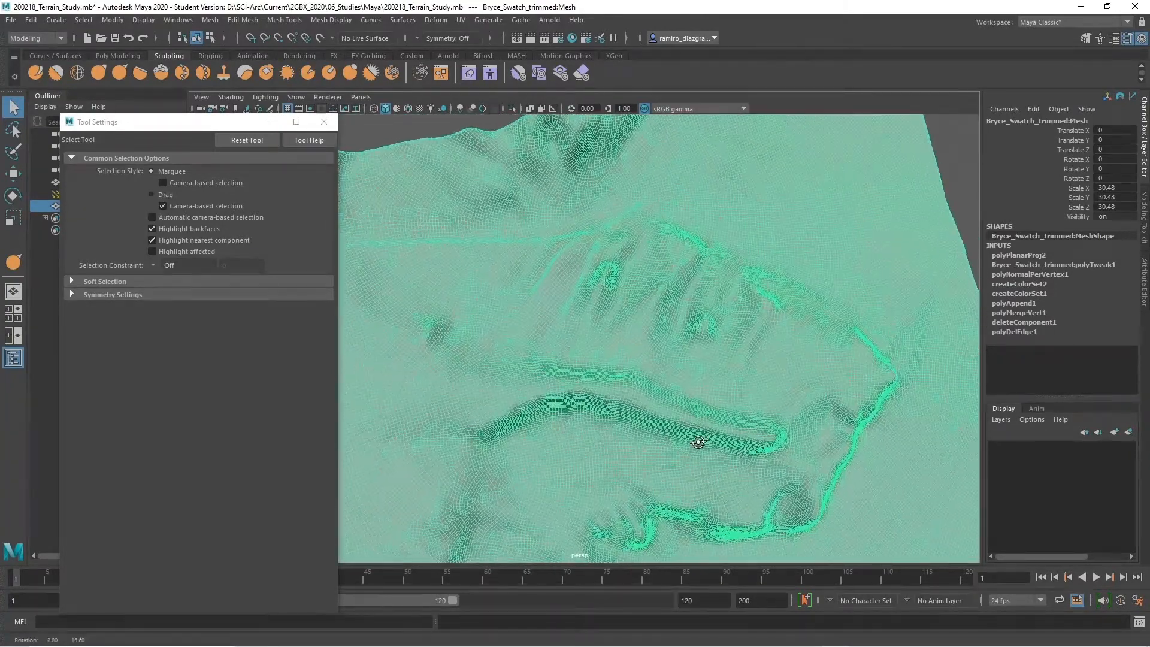
click(328, 127)
alt+drag(631, 332, 652, 349)
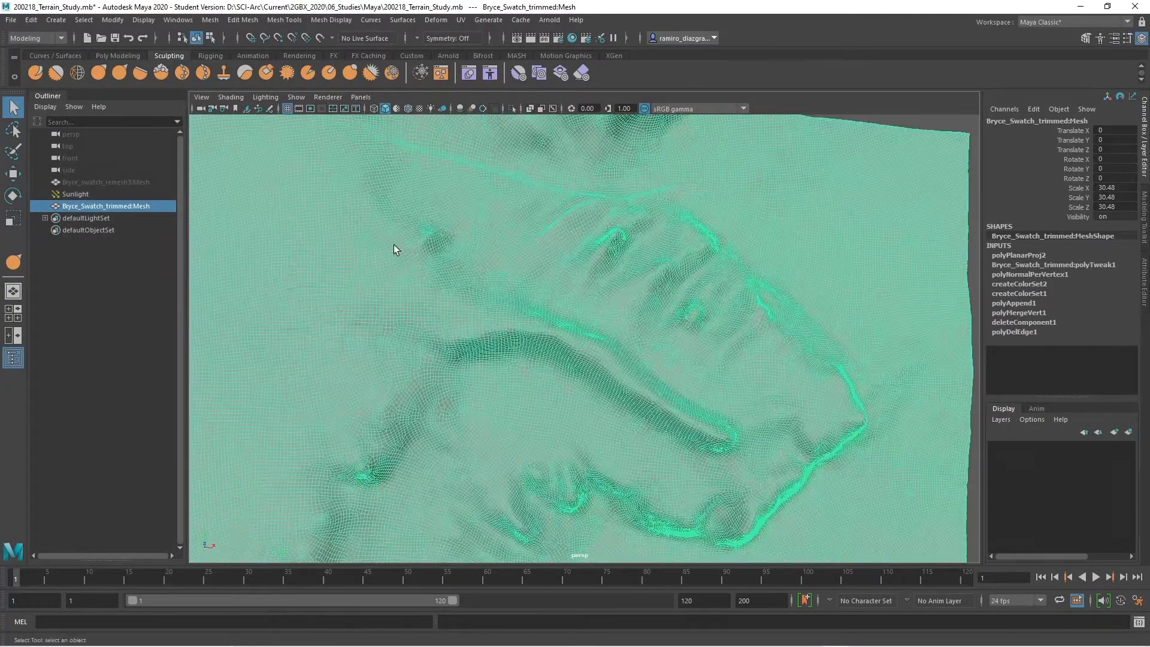
click(13, 151)
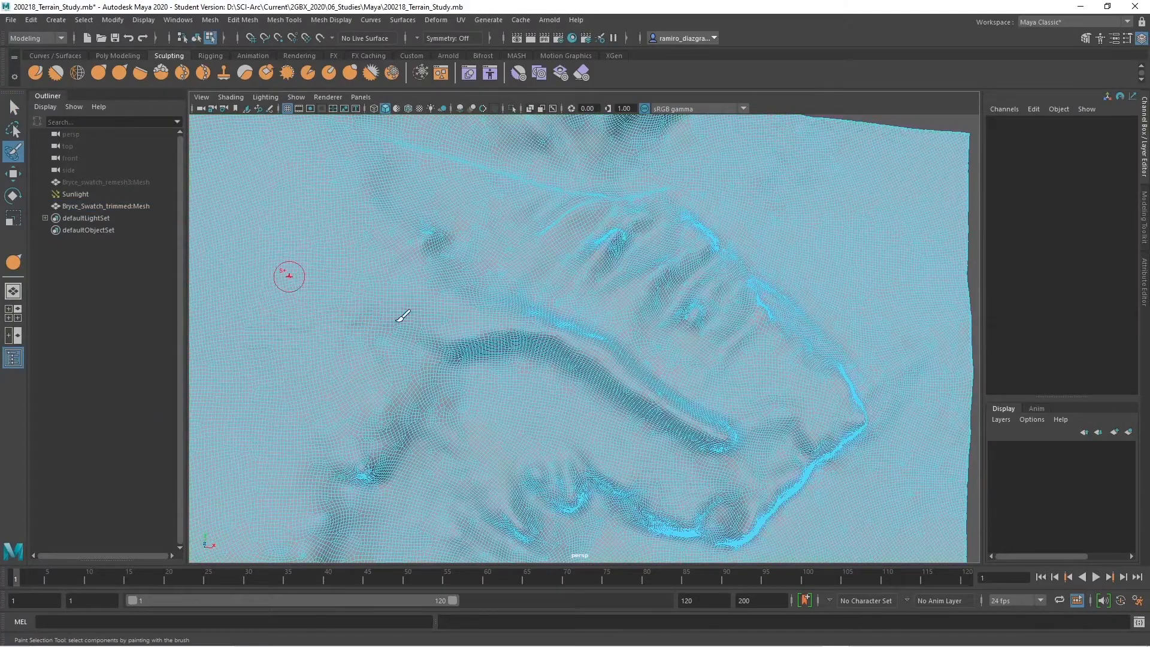
Try to paint-select the edges along the crest of the long central ridge, and undo that selection.
alt+right_drag(601, 394, 695, 437)
alt+middle_drag(694, 438, 646, 394)
mouse_move(722, 430)
mouse_down()
mouse_move(739, 439)
mouse_move(714, 425)
mouse_up()
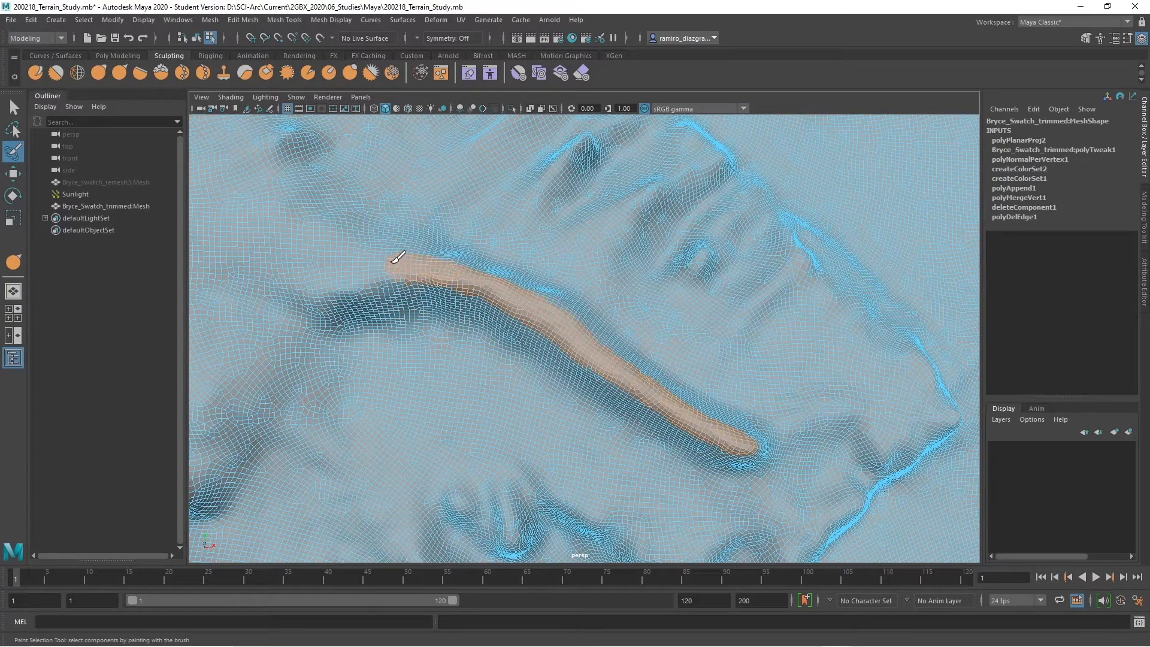
drag(337, 257, 332, 259)
drag(419, 273, 318, 270)
alt+drag(467, 318, 436, 303)
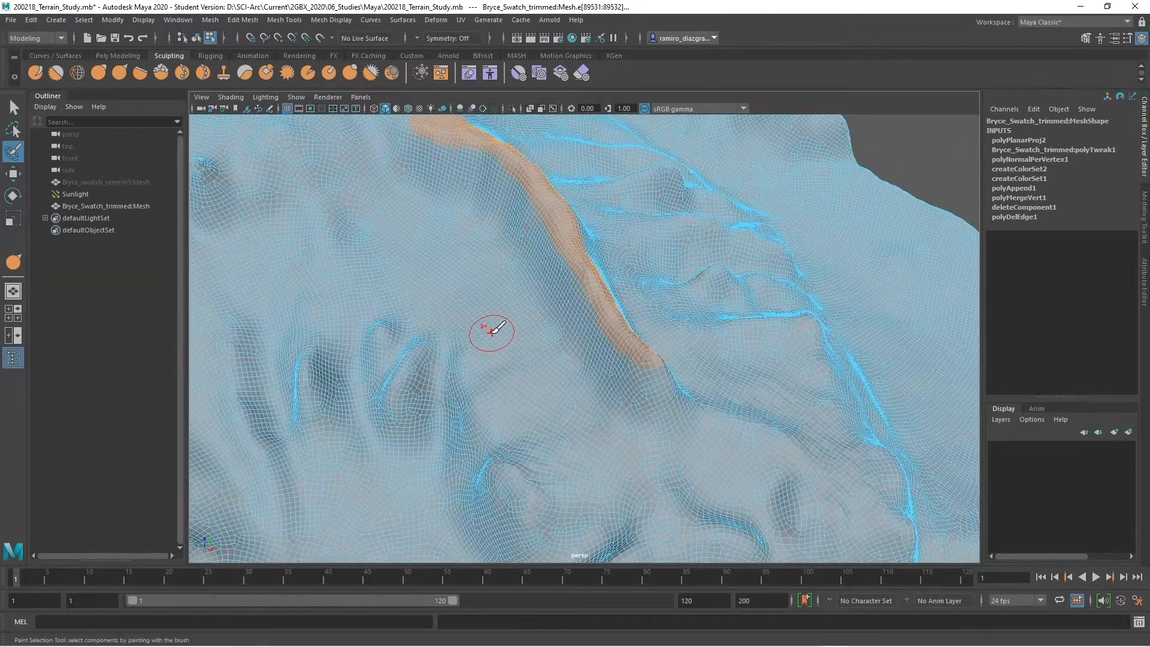
key(ctrl+z)
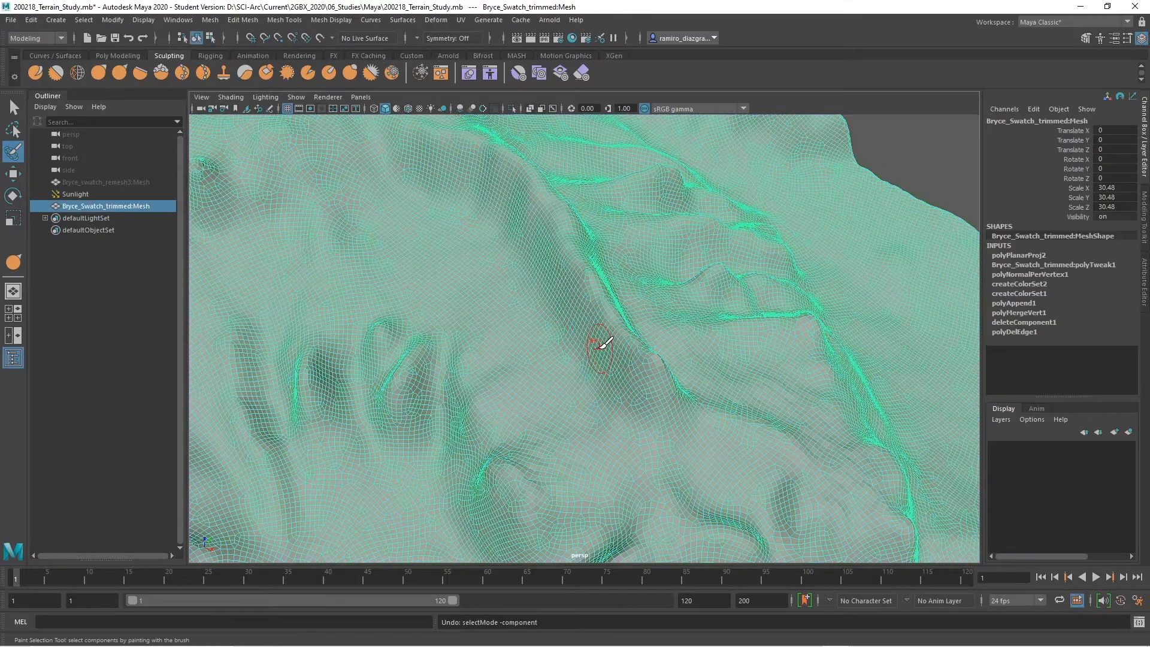
Switch the terrain mesh to face component selection.
alt+drag(603, 342, 673, 379)
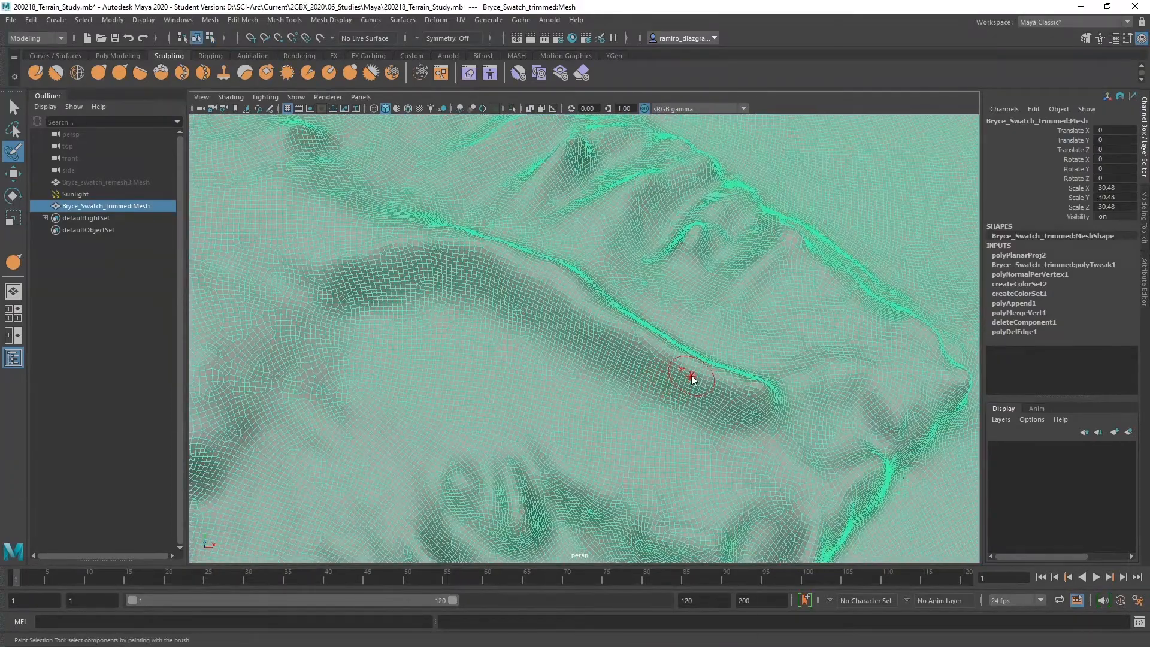
right_drag(689, 377, 690, 339)
mouse_move(690, 341)
alt+mouse_down()
mouse_move(688, 367)
mouse_move(717, 387)
alt+mouse_up()
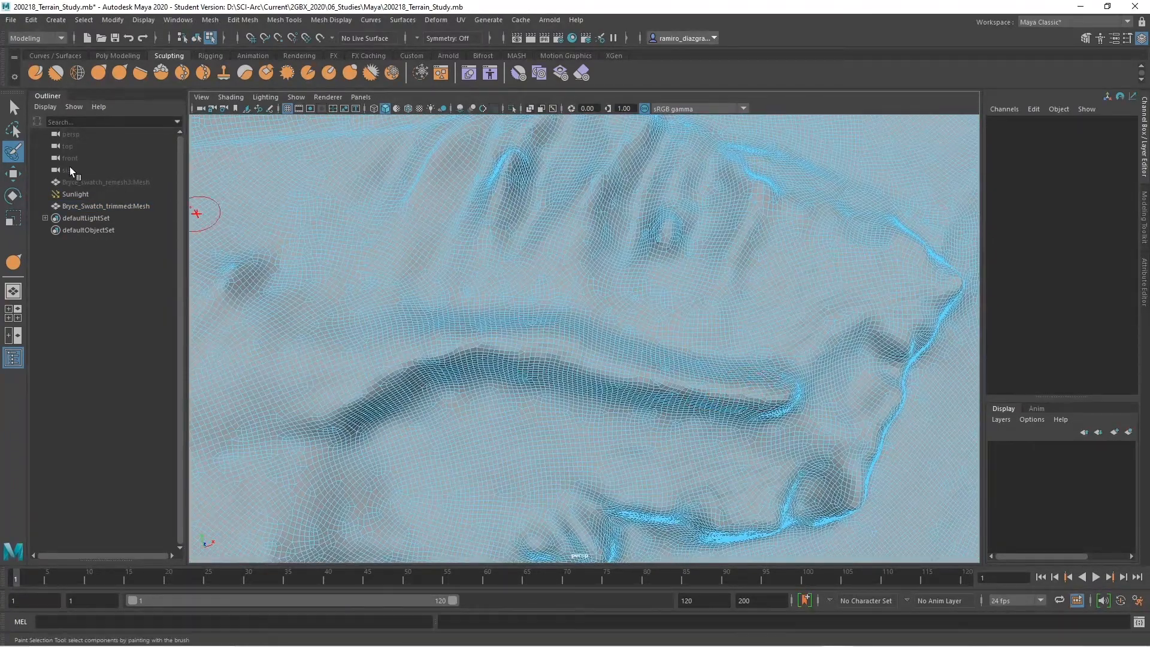
Set both the upper and lower brush radius of the Paint Selection Tool to 100.
double_click(13, 152)
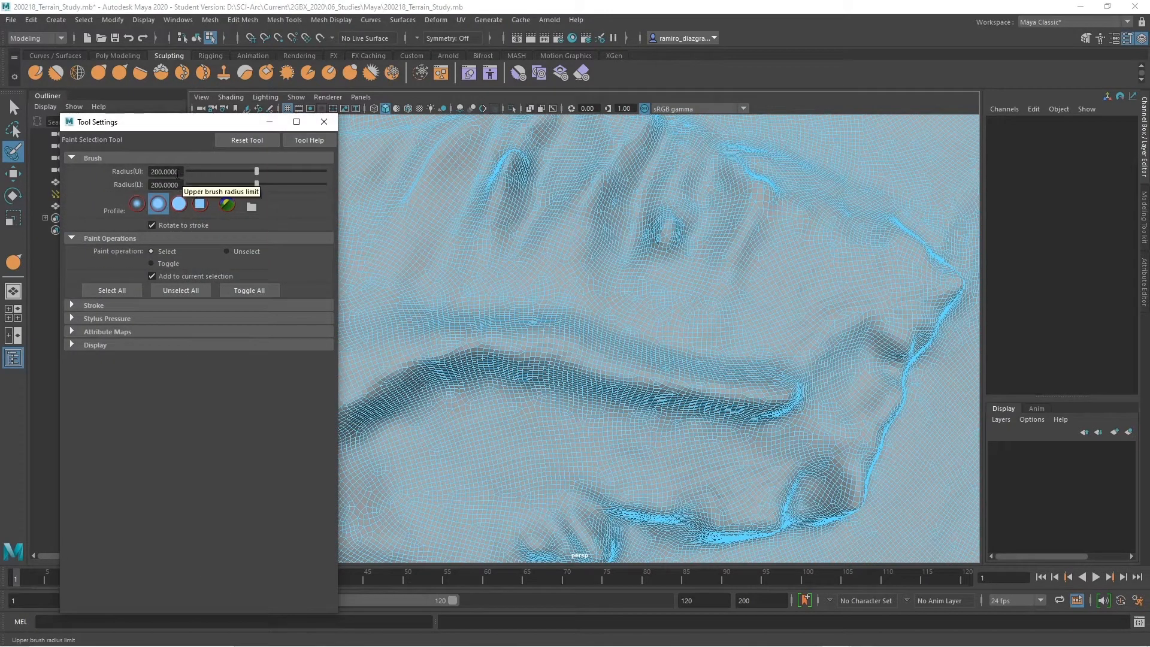
drag(181, 172, 145, 172)
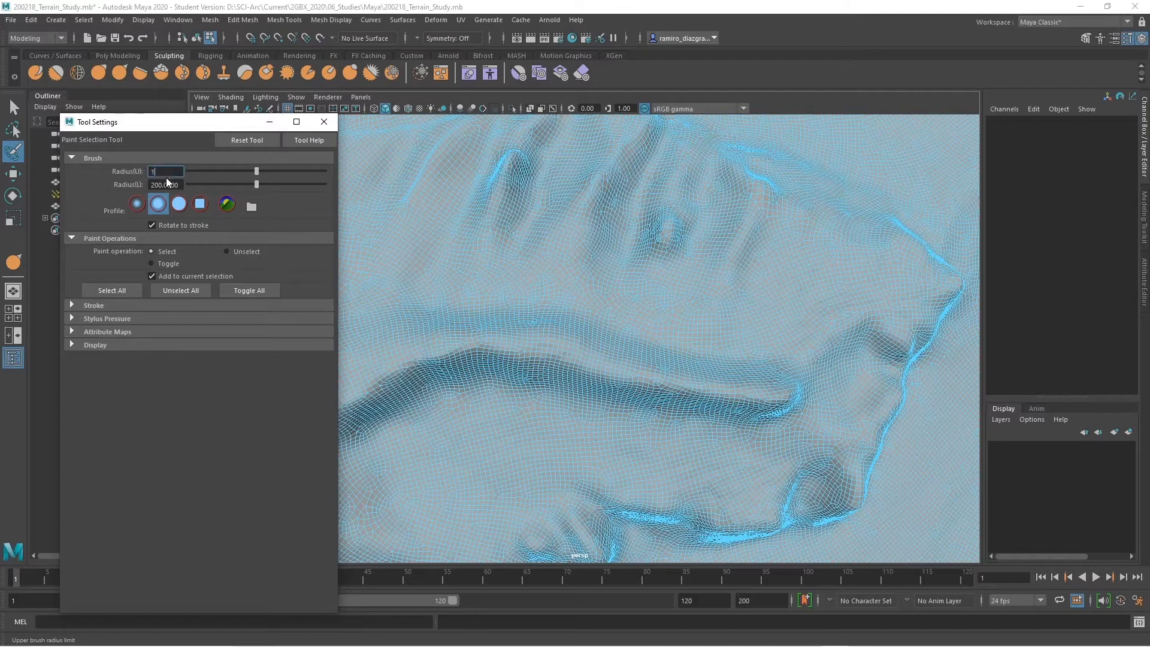
text(100)
key(Return)
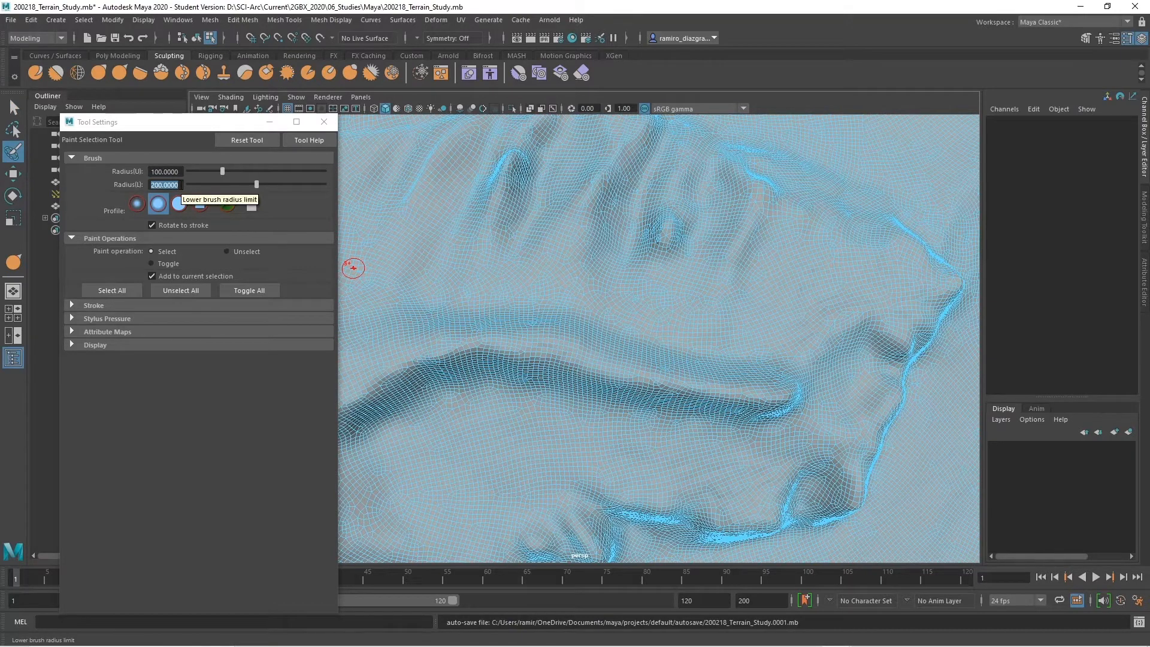
key(1)
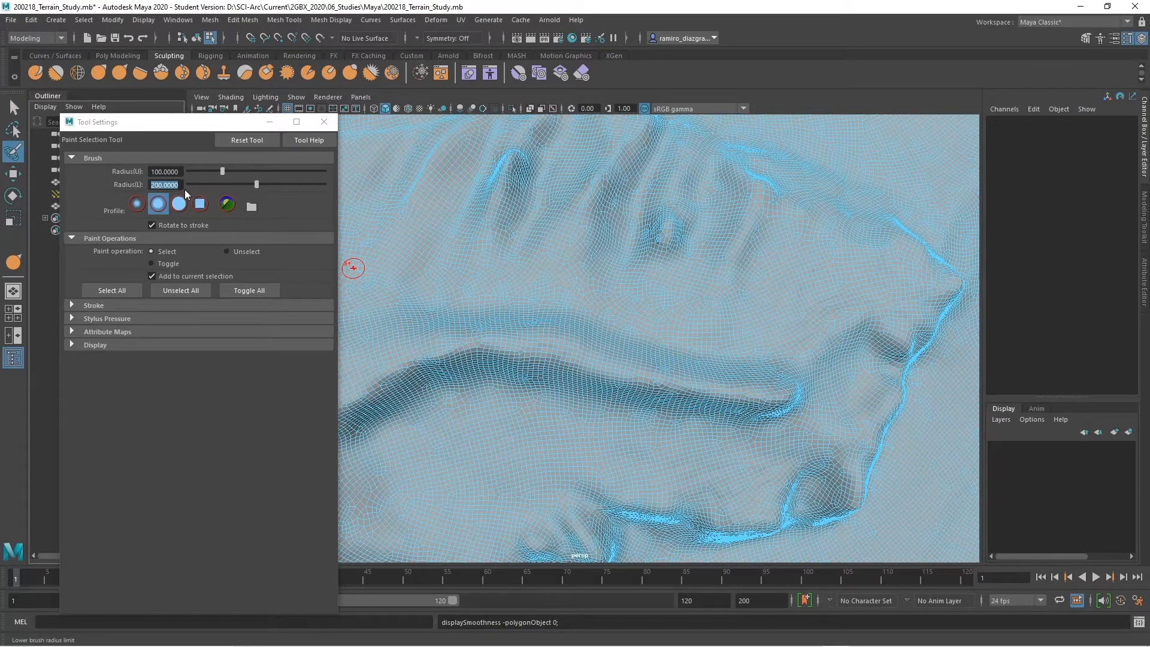
click(142, 188)
text(1)
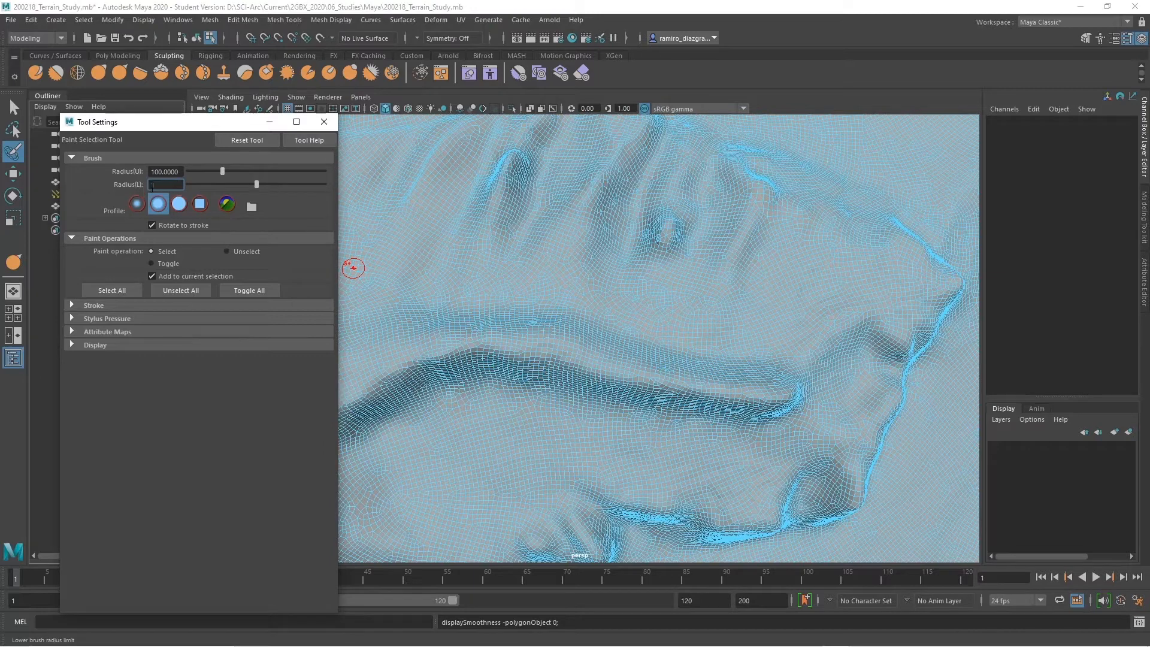
text(00)
key(Return)
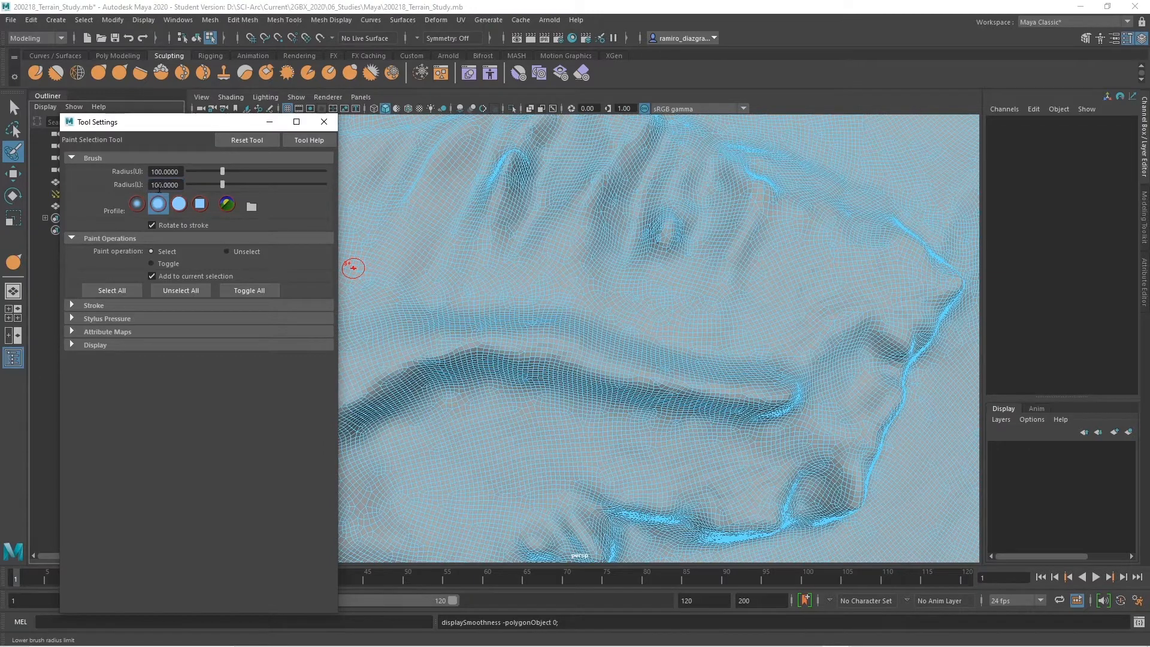
Paint-select the crest faces of the long central ridge, starting at its steep tip and working back to the bend.
click(779, 395)
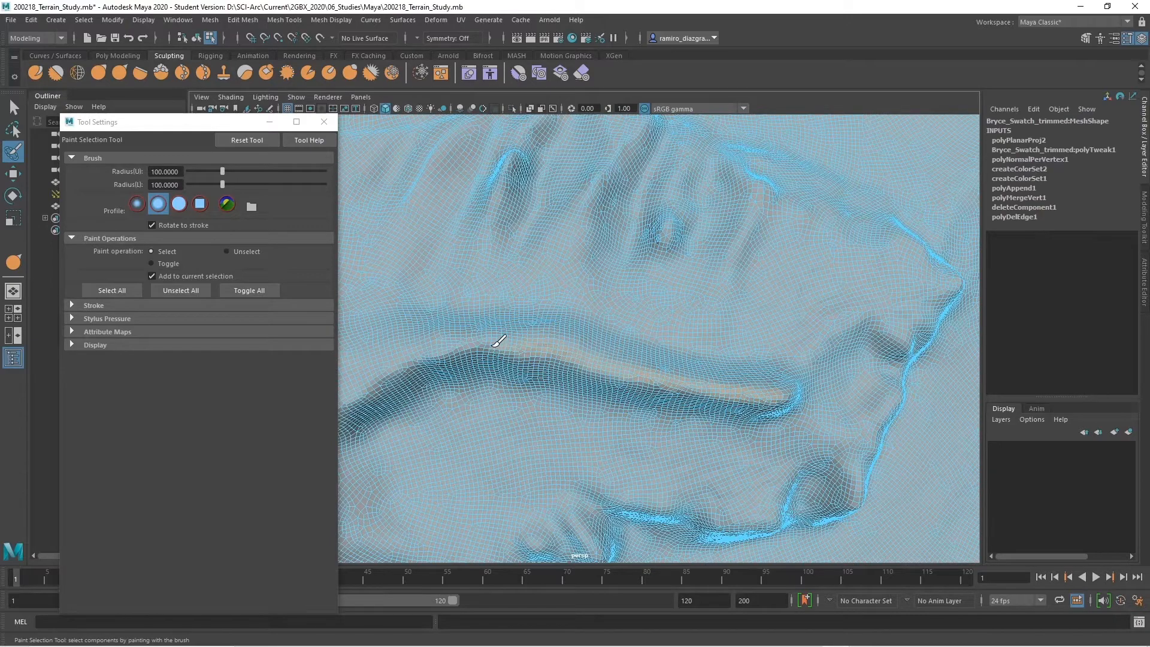
drag(497, 366, 509, 369)
mouse_move(589, 358)
alt+middle_down()
mouse_move(609, 359)
mouse_move(627, 339)
alt+middle_up()
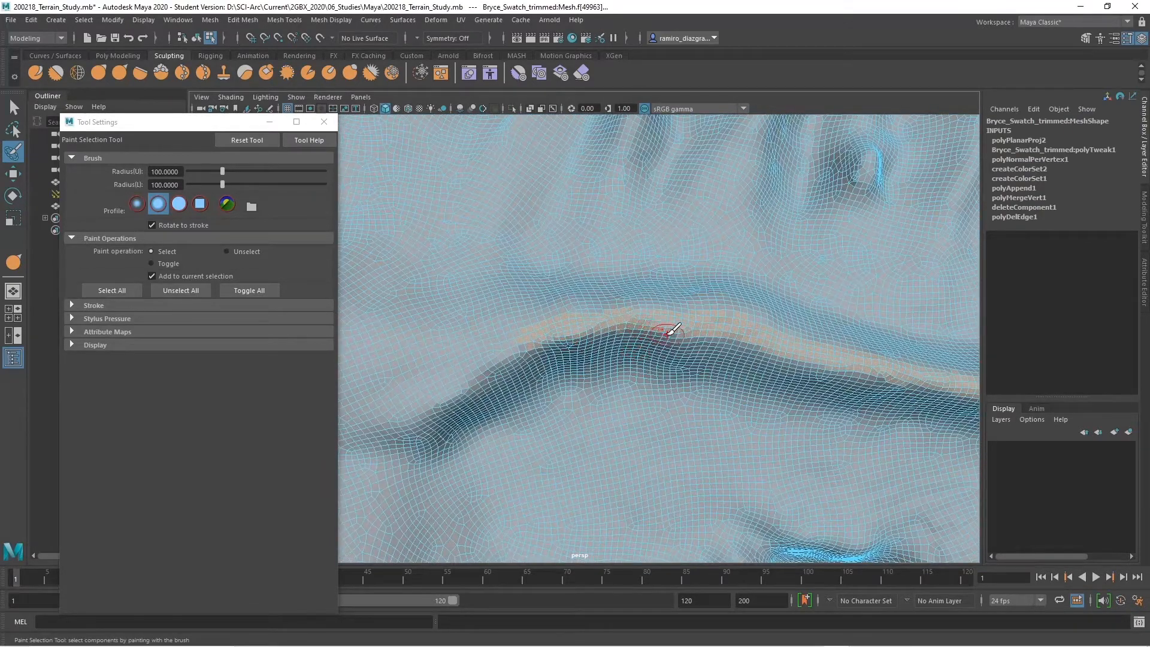
alt+right_drag(718, 340, 652, 342)
alt+middle_drag(682, 339, 637, 360)
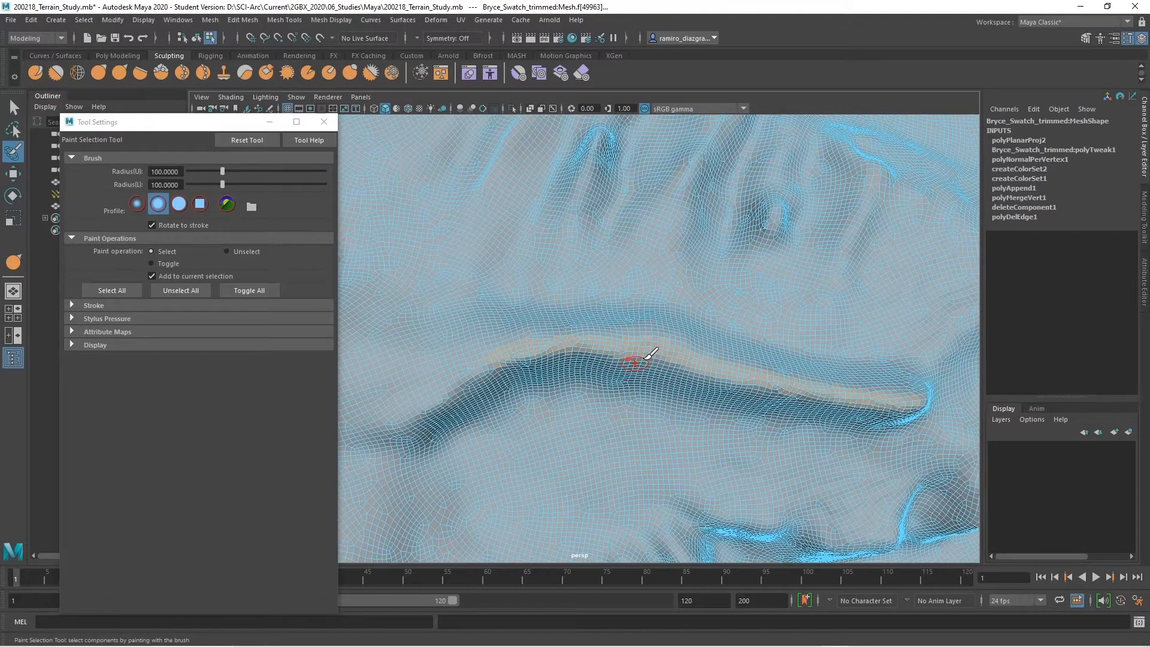
Extend the painted face selection past the bend to where the ridge fades into the slope, filling gaps along the crest.
mouse_move(611, 354)
mouse_down()
mouse_move(508, 344)
mouse_move(490, 354)
mouse_up()
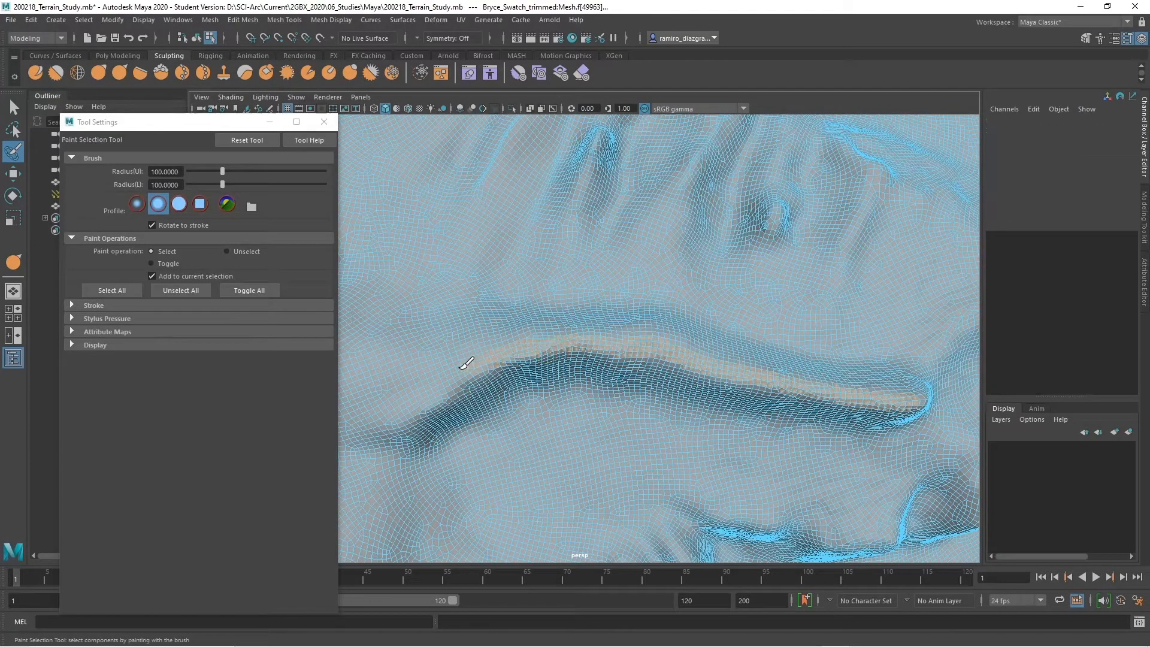
alt+middle_drag(495, 365, 563, 346)
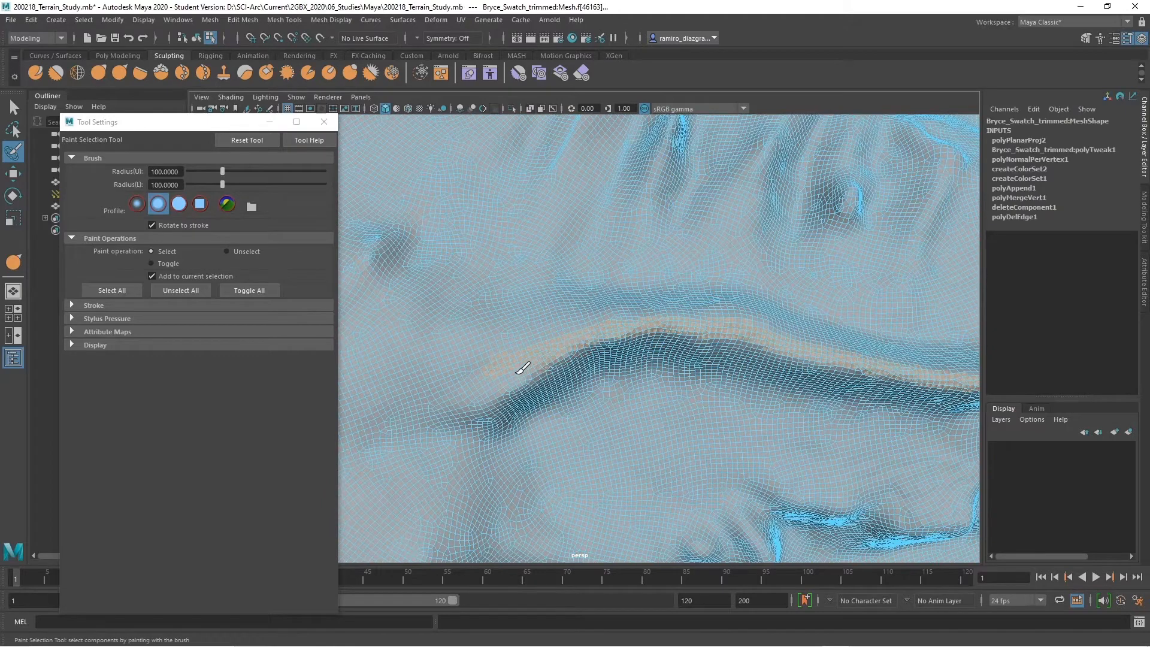
drag(533, 364, 607, 328)
alt+middle_drag(795, 358, 619, 375)
alt+right_drag(619, 375, 759, 410)
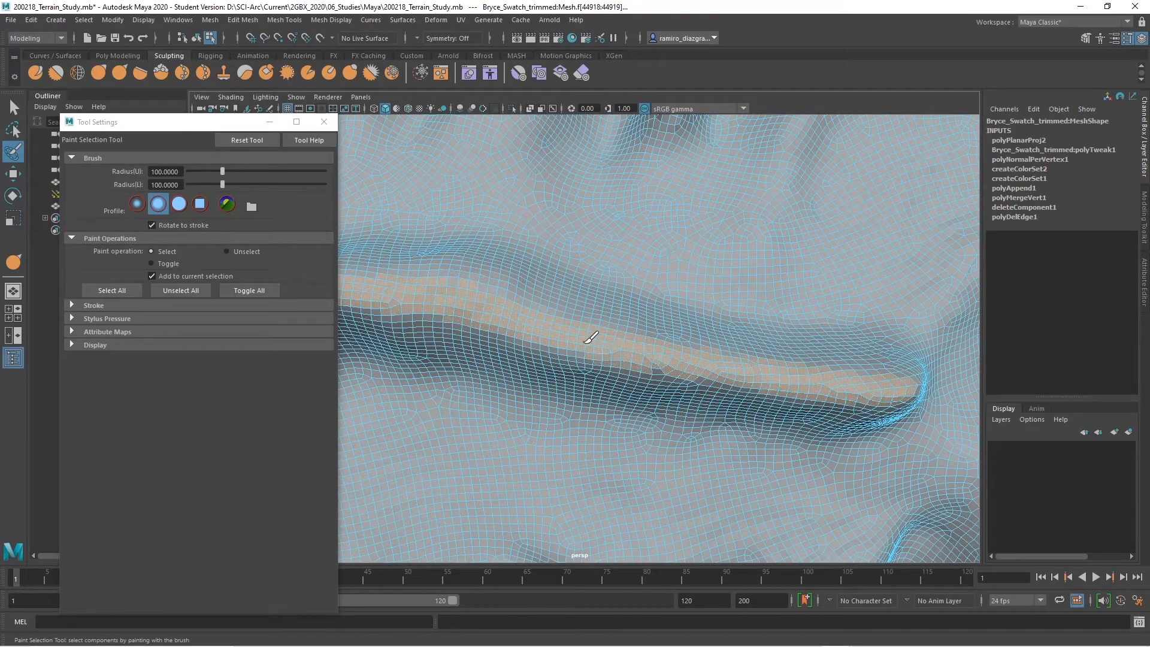
alt+drag(765, 410, 585, 382)
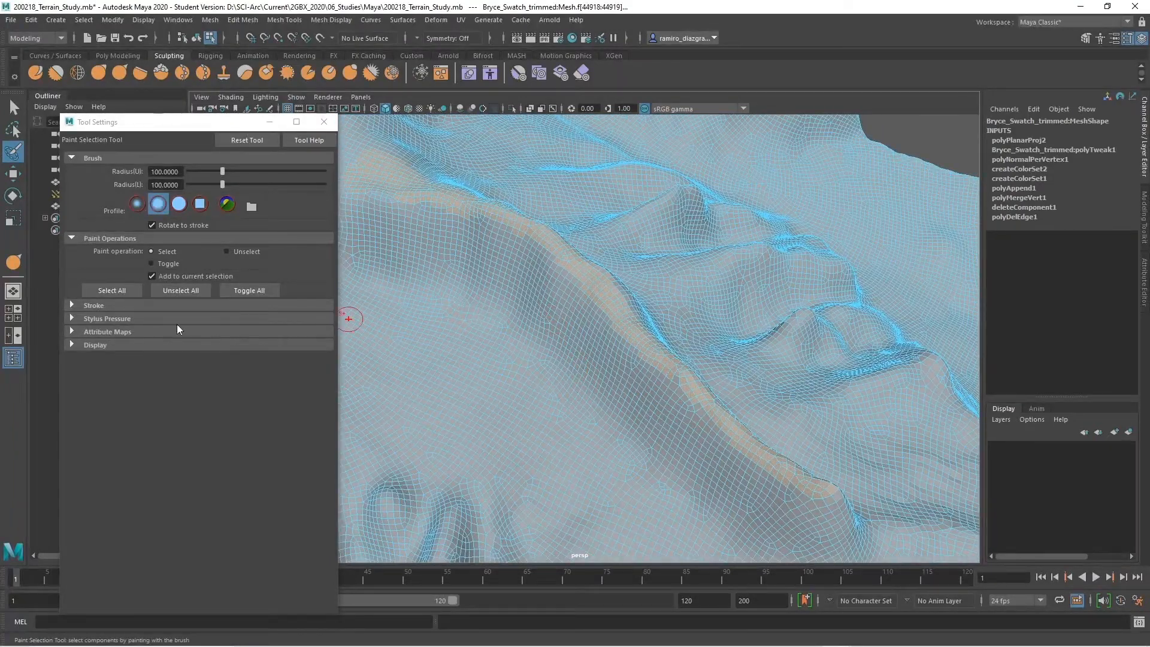
Check the stroke options of the Paint Selection Tool and close its settings.
click(71, 305)
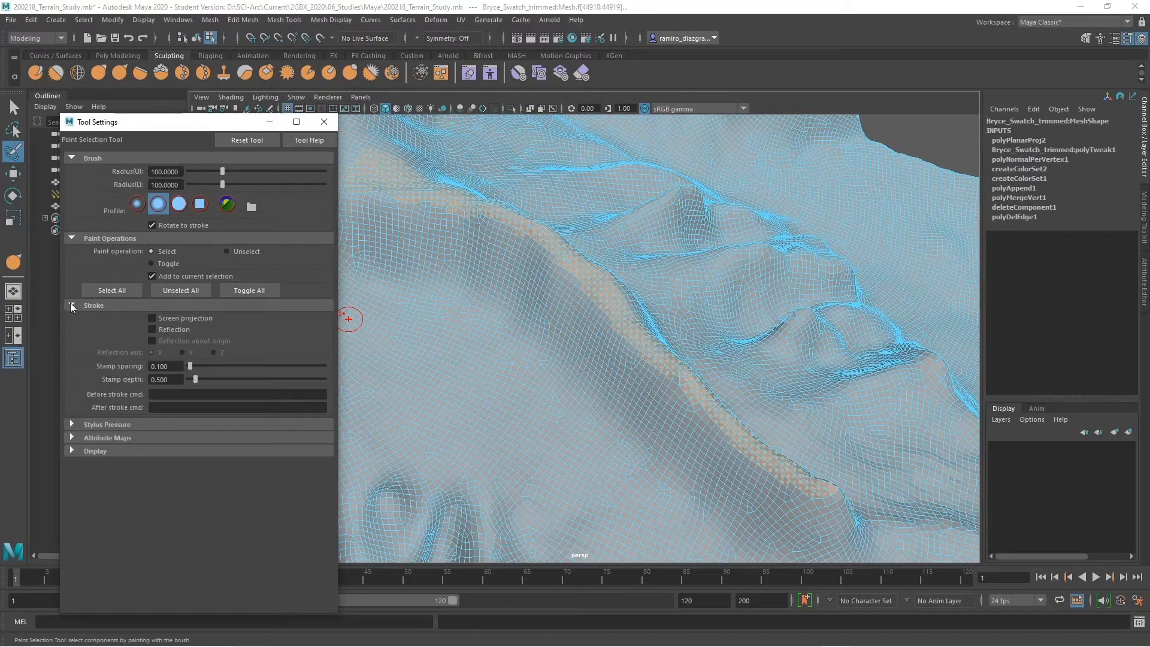
click(71, 305)
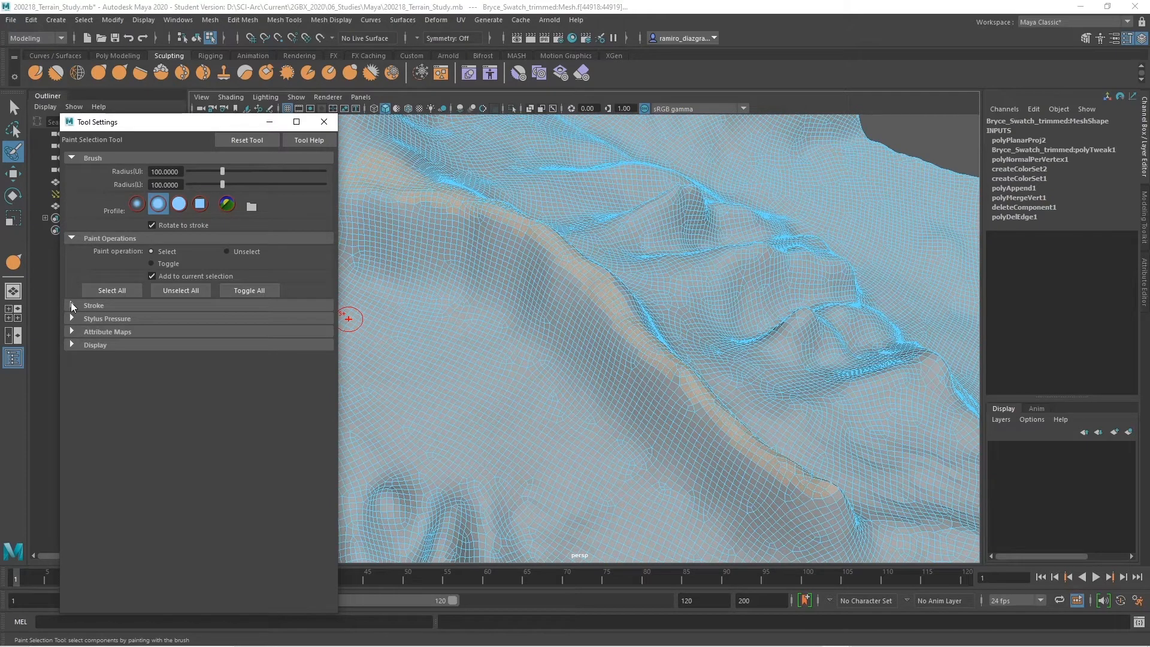
click(324, 123)
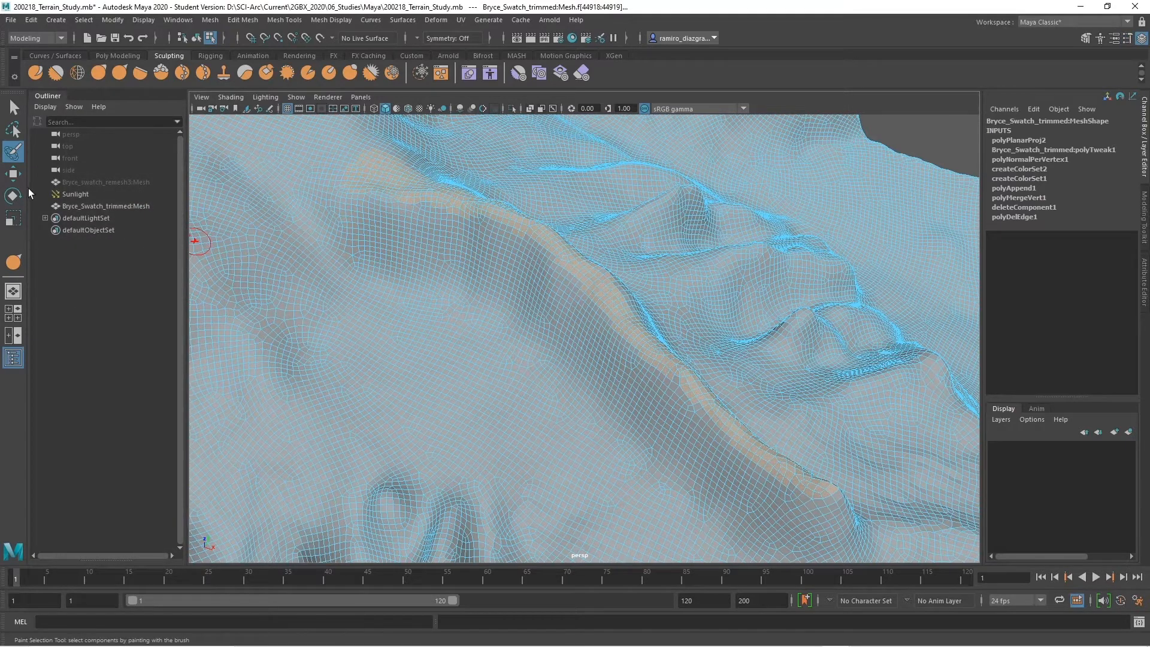
Switch to the Move tool and enable Soft Select for the selected ridge crest faces.
key(w)
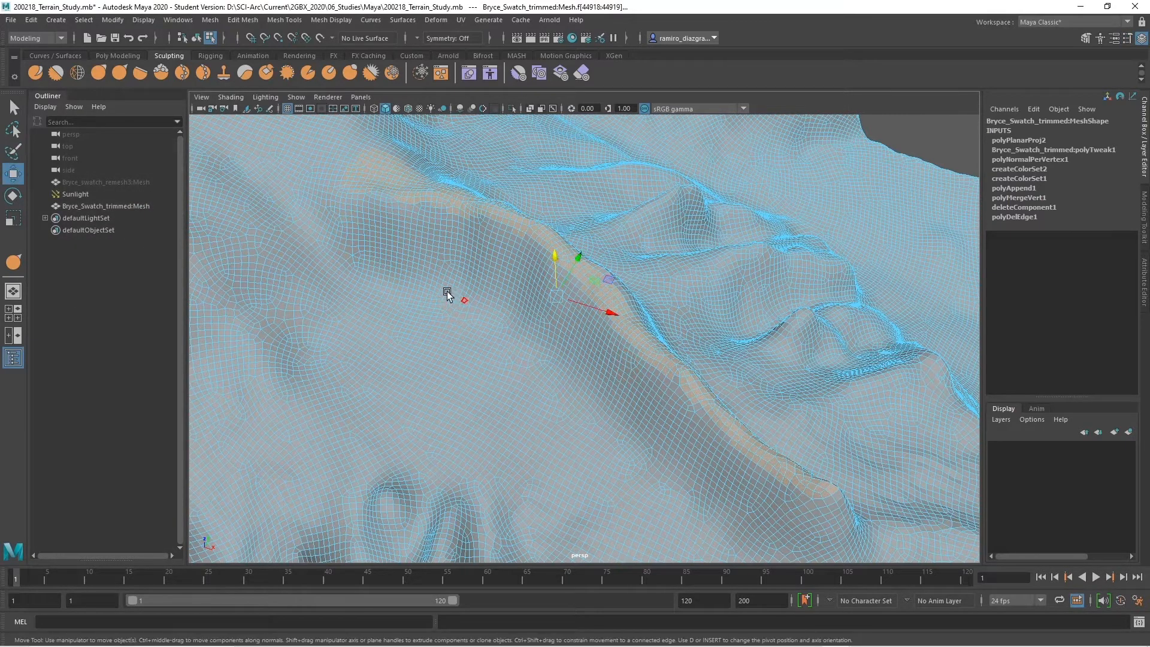
double_click(13, 174)
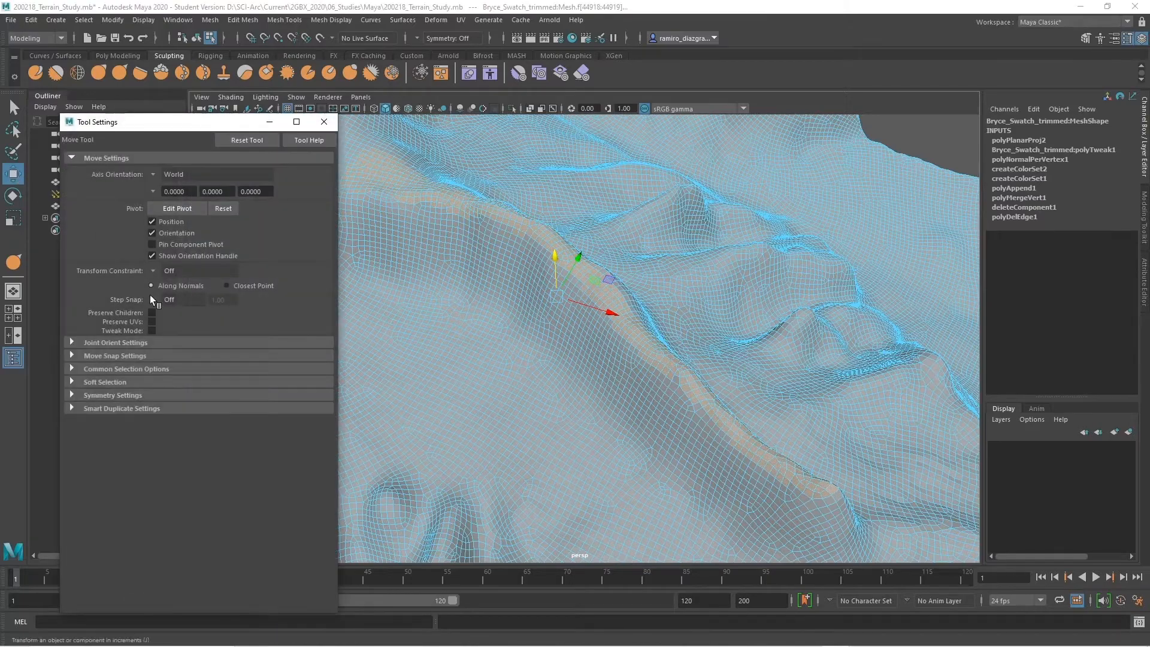
click(72, 384)
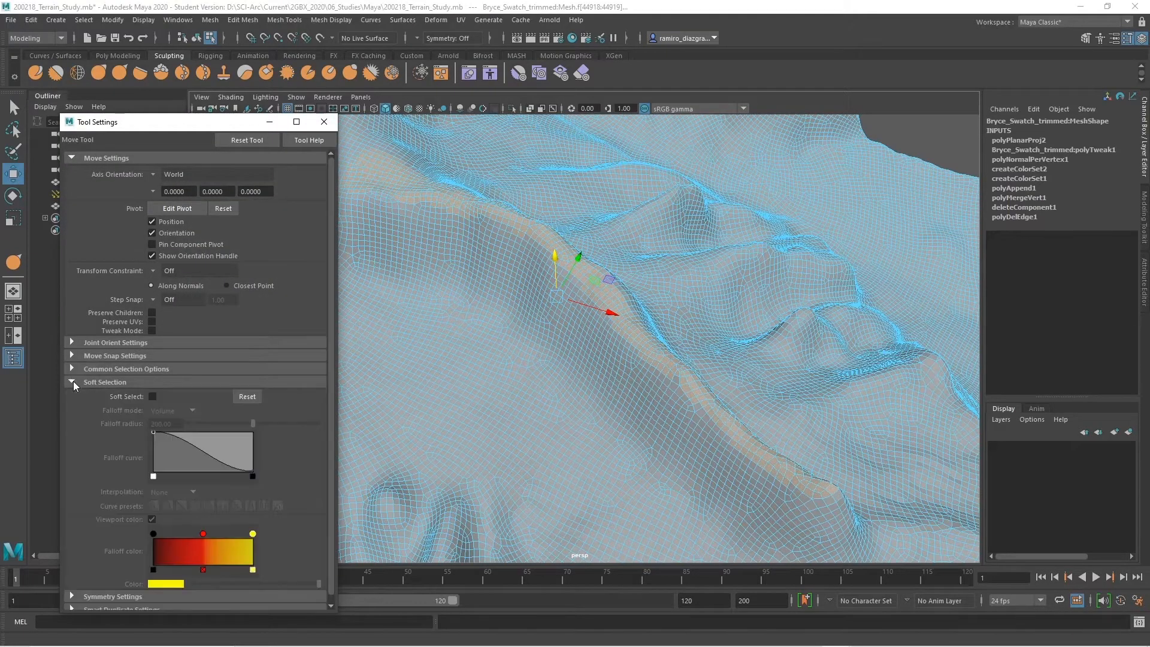
click(153, 397)
alt+drag(678, 421, 625, 418)
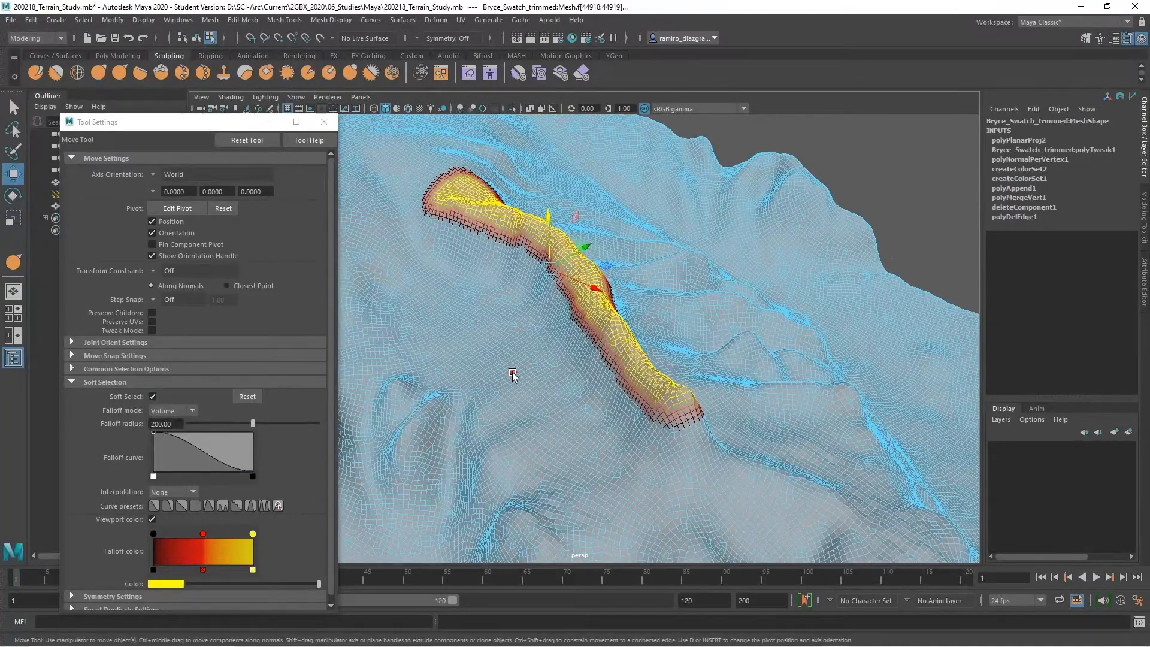
Try raising the soft-selected ridge crest slightly along the vertical axis, and undo the move.
alt+drag(512, 375, 613, 332)
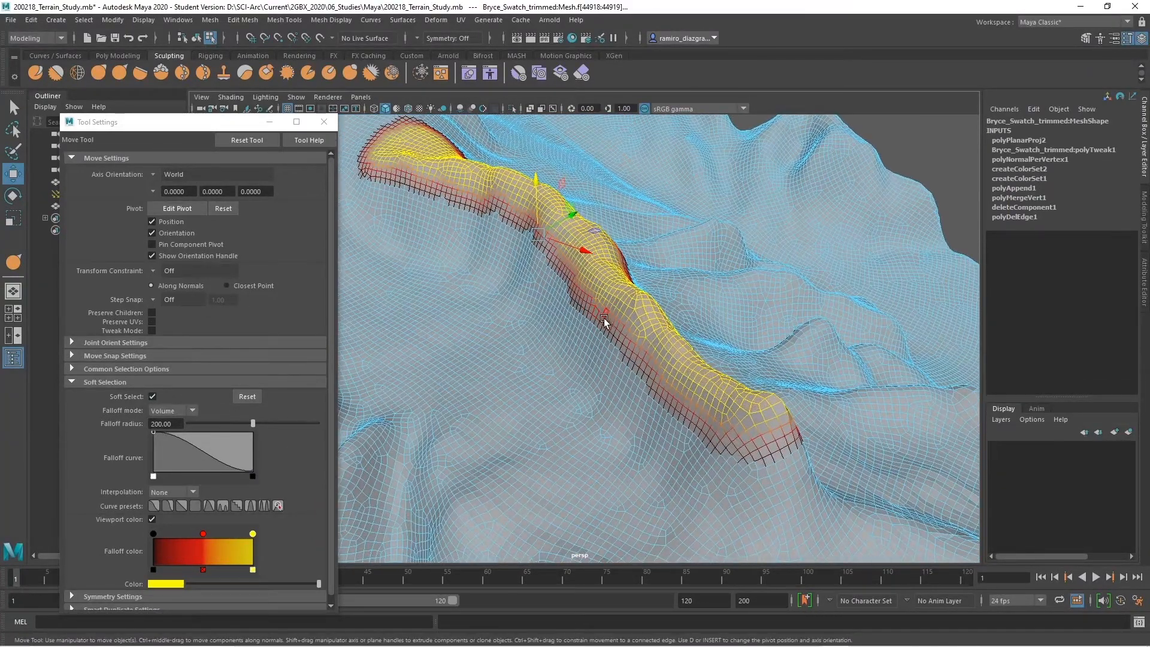
alt+drag(609, 347, 608, 371)
drag(548, 190, 551, 173)
key(ctrl+z)
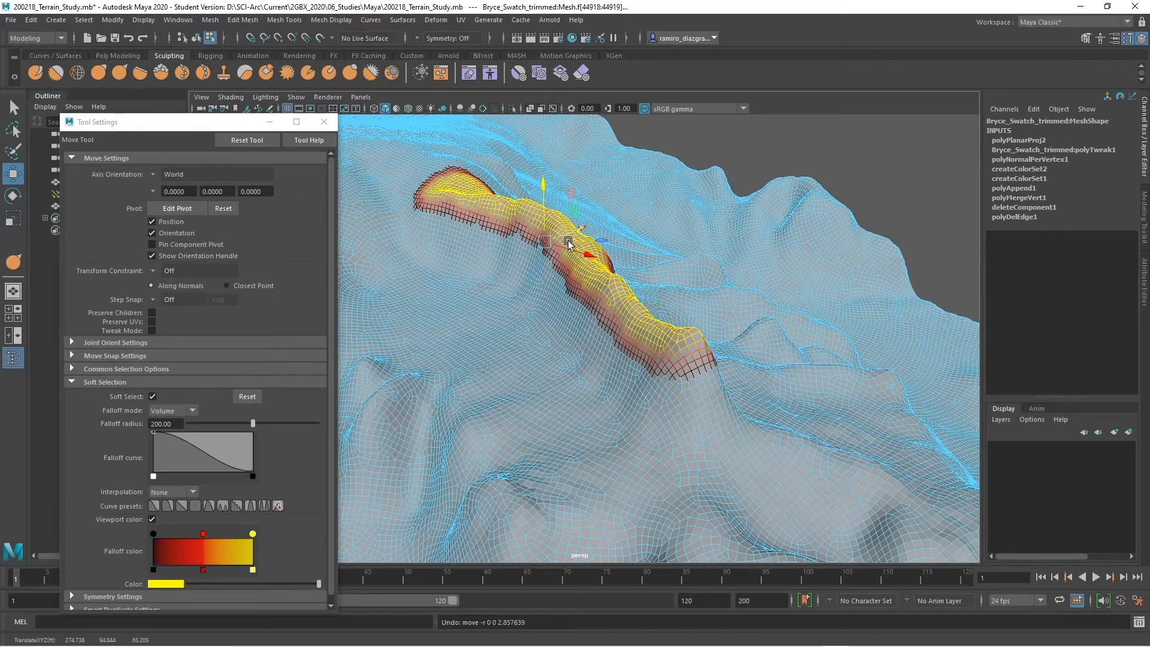
Set the soft selection falloff radius to 300 for the ridge crest faces.
mouse_move(573, 278)
alt+mouse_down()
mouse_move(570, 290)
mouse_move(593, 283)
alt+mouse_up()
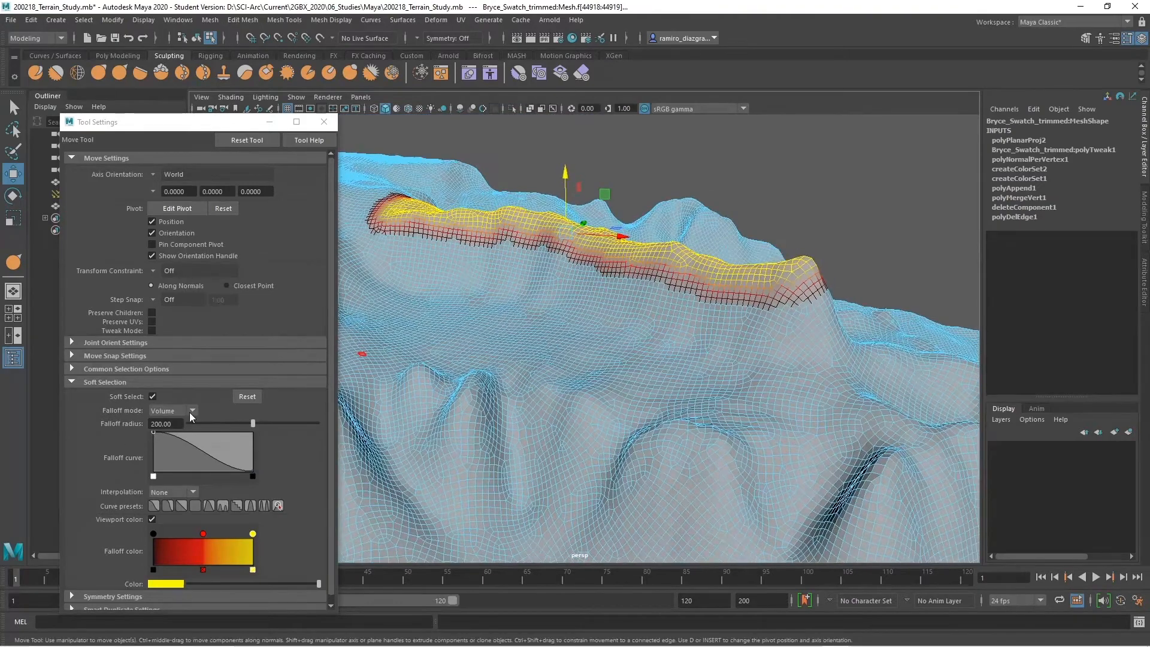
click(153, 424)
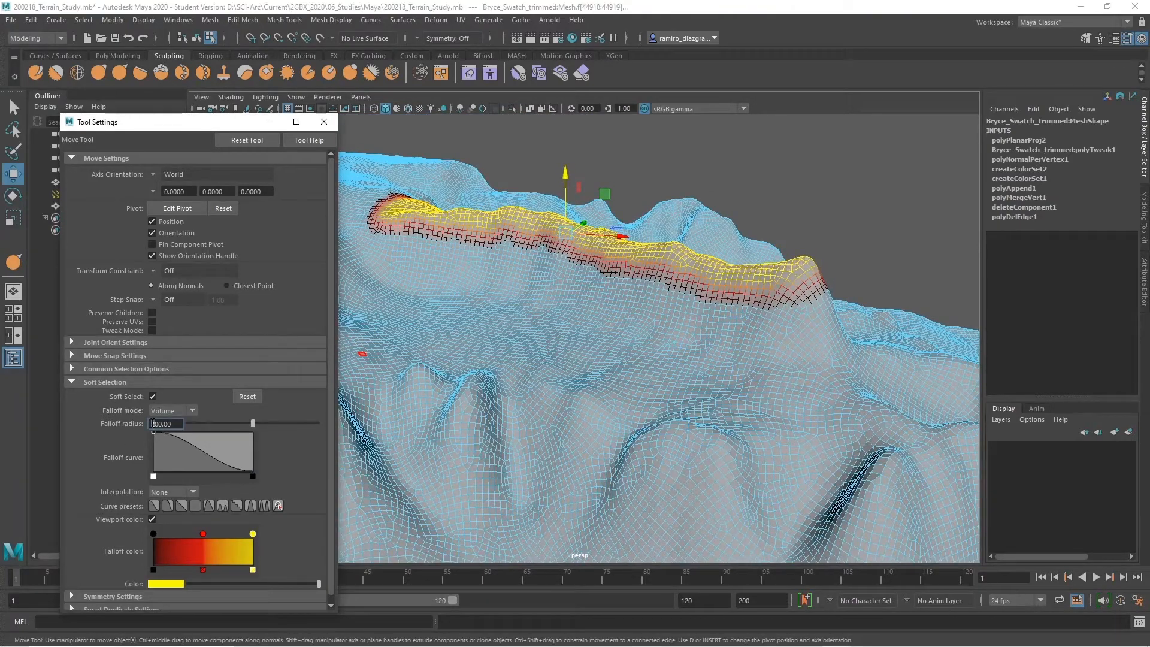
key(Return)
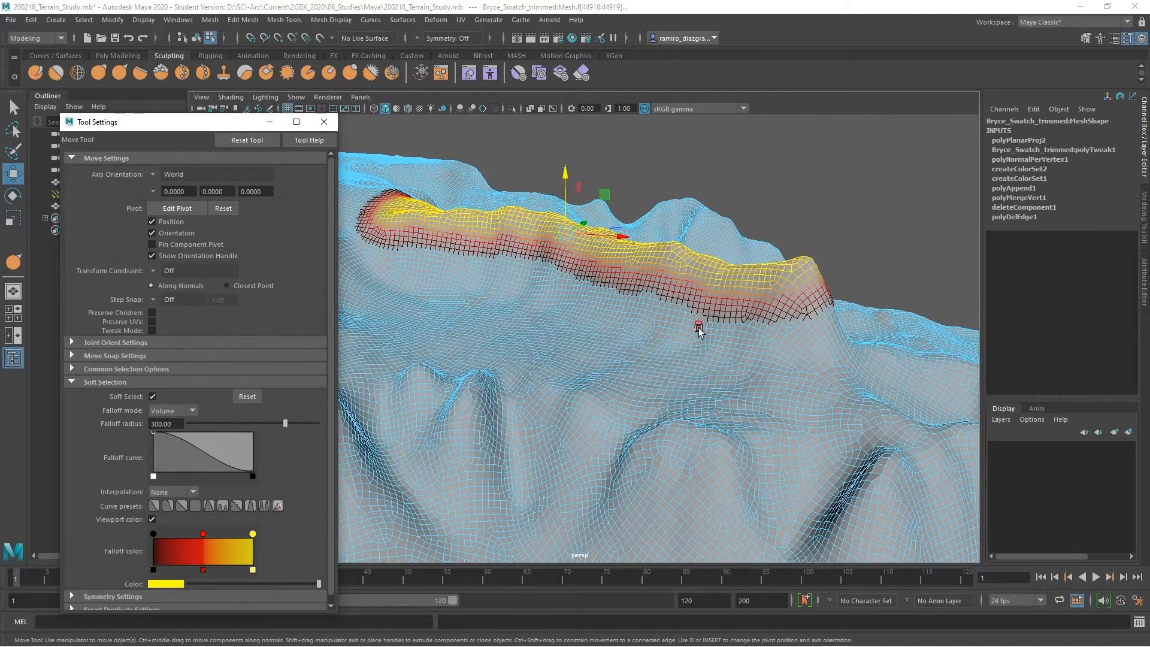
alt+drag(698, 323, 677, 309)
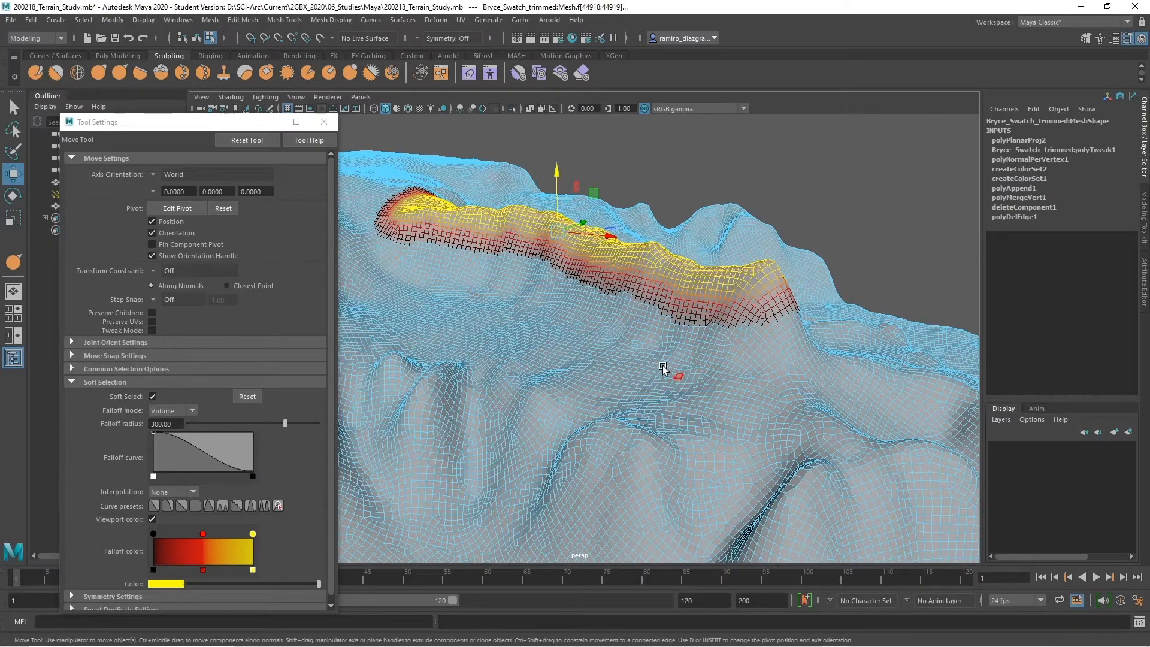
Set the soft selection falloff radius to 500 for the ridge crest faces.
alt+drag(560, 373, 527, 368)
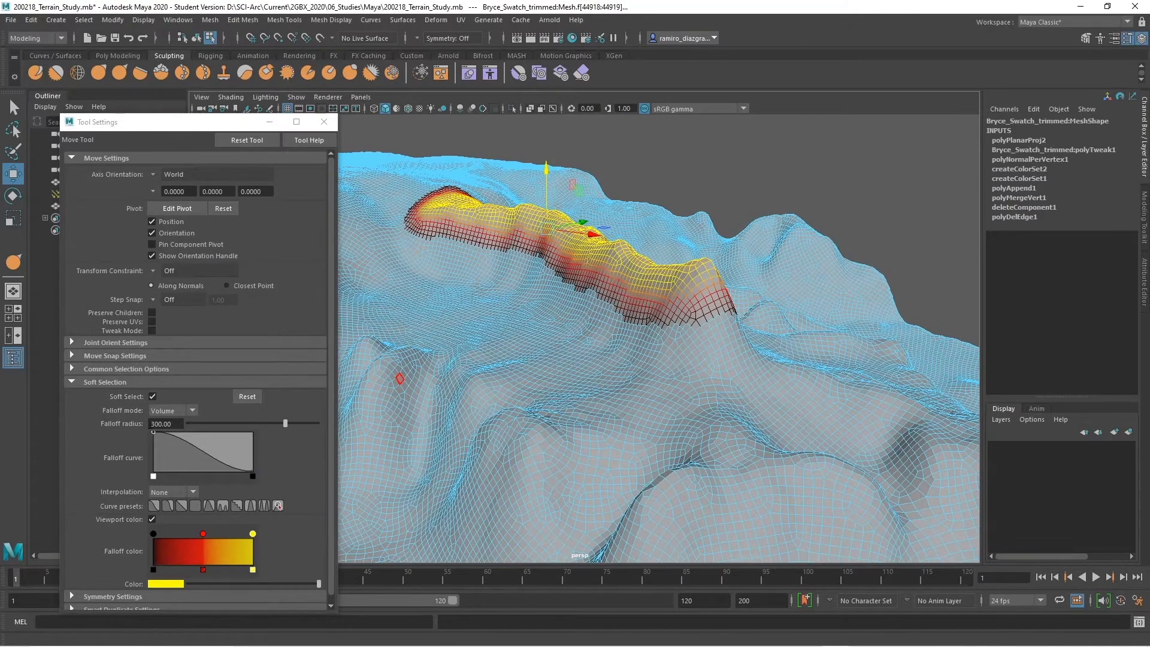
click(153, 423)
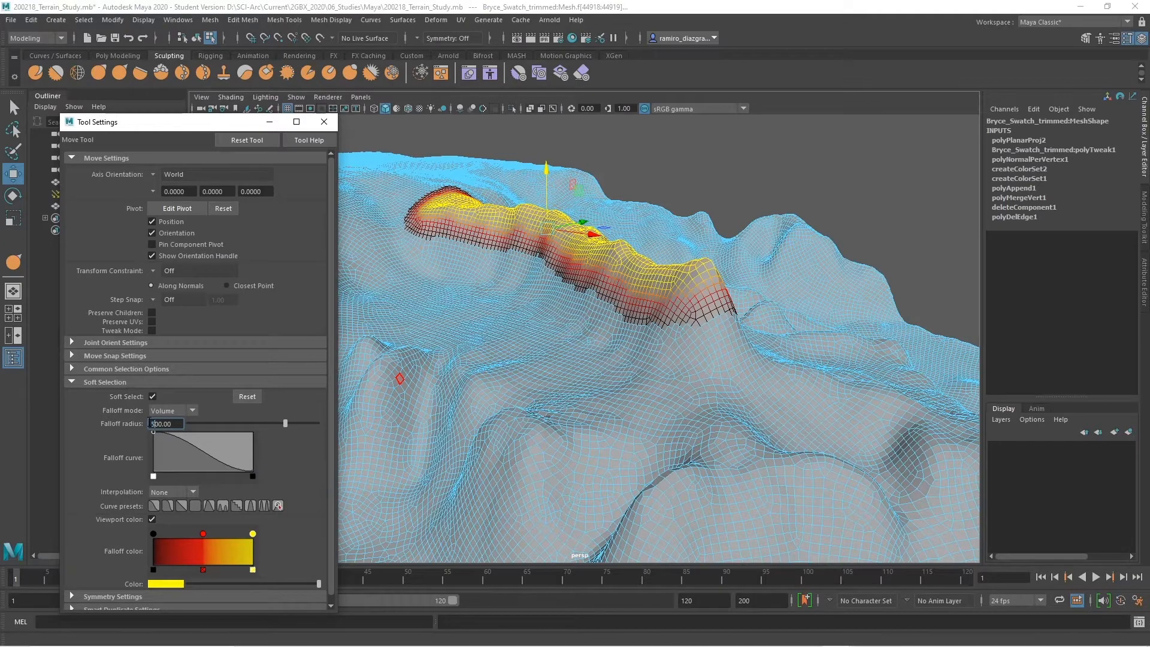
key(Return)
alt+drag(606, 359, 658, 354)
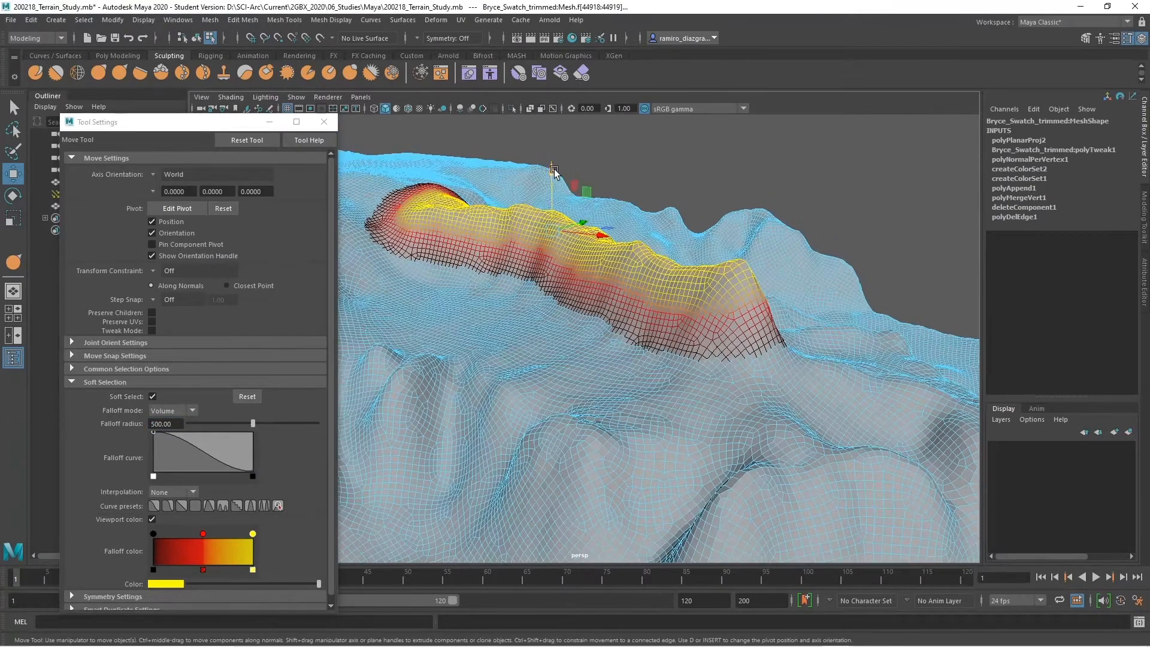
Raise the soft-selected ridge crest slightly along the vertical axis and check its shape from several angles.
drag(554, 170, 553, 163)
alt+drag(651, 211, 636, 296)
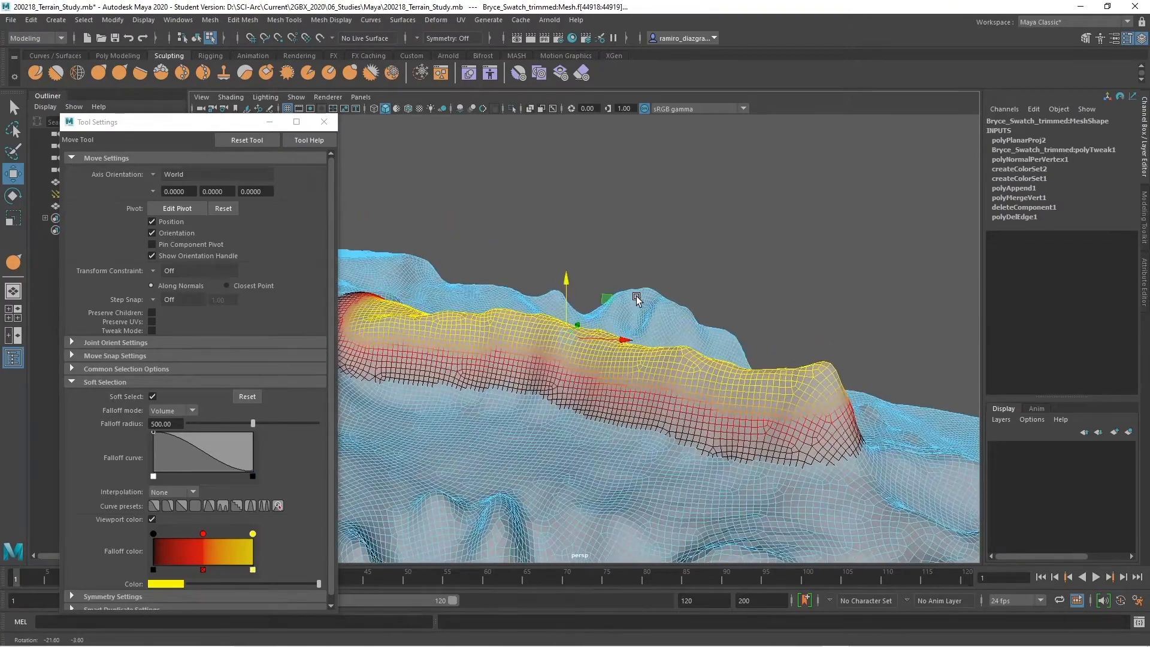
alt+middle_drag(645, 297, 662, 272)
alt+drag(661, 276, 629, 305)
mouse_move(631, 306)
alt+right_down()
mouse_move(686, 328)
mouse_move(625, 326)
alt+right_up()
alt+middle_drag(572, 308, 634, 289)
alt+drag(634, 288, 598, 311)
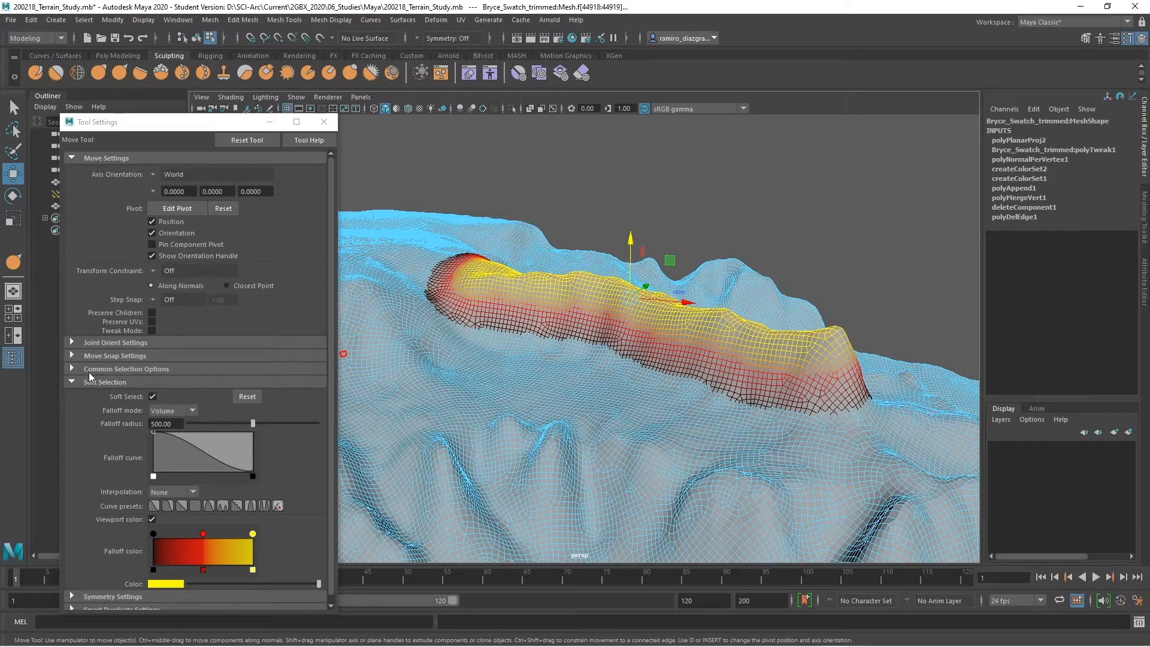
Try point-snapping the ridge crest's height to the terrain with Retain component spacing on, and undo the move.
click(71, 355)
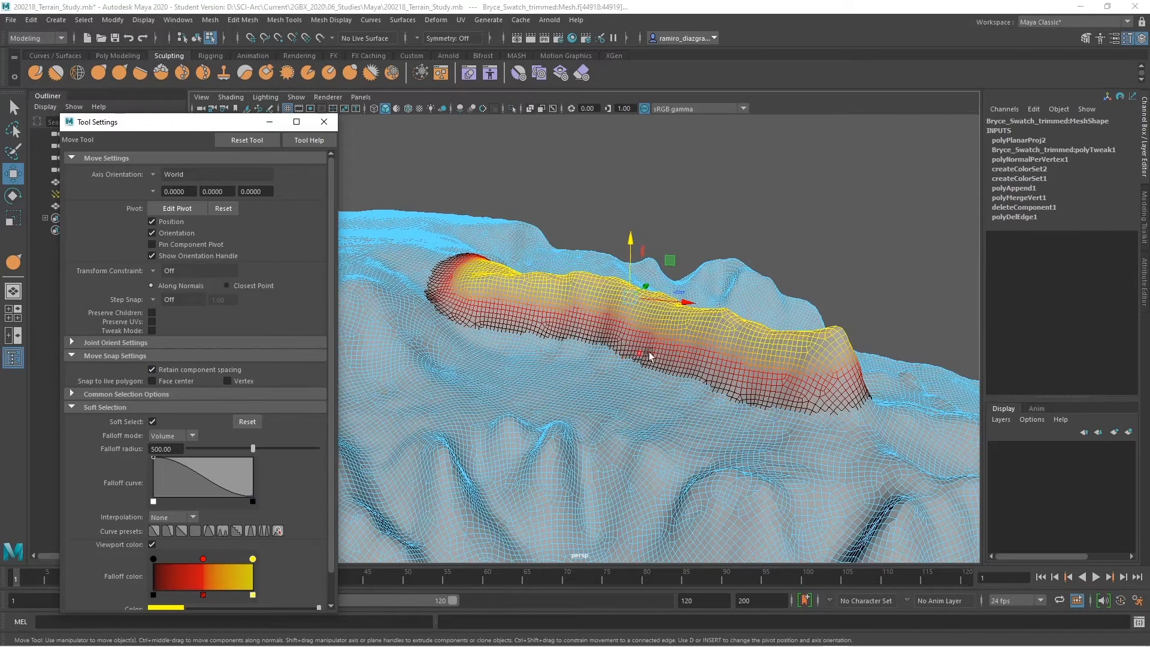
alt+drag(649, 354, 610, 332)
alt+right_drag(610, 332, 646, 347)
alt+middle_drag(645, 347, 631, 365)
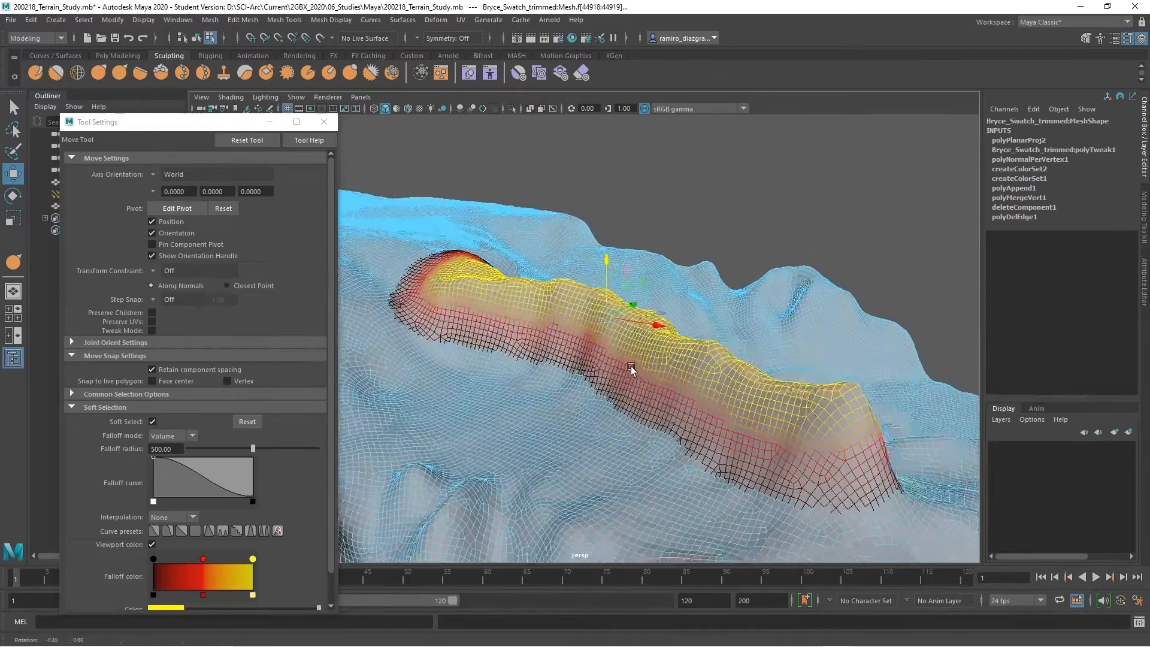
alt+drag(631, 365, 625, 330)
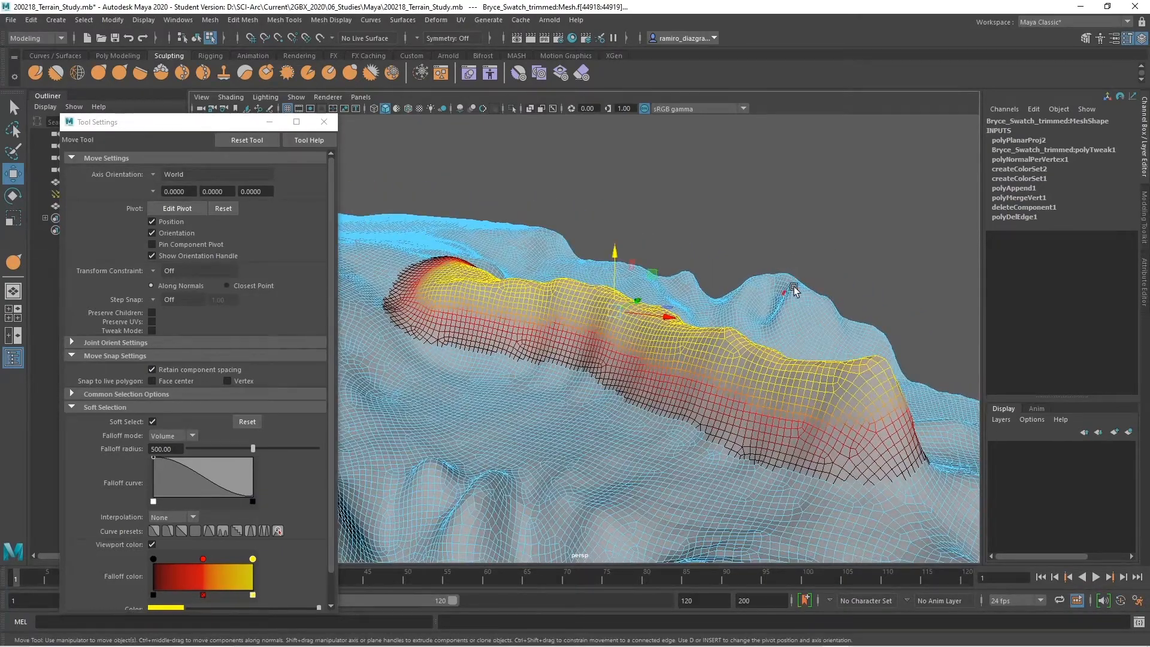
key(v)
drag(617, 254, 515, 183)
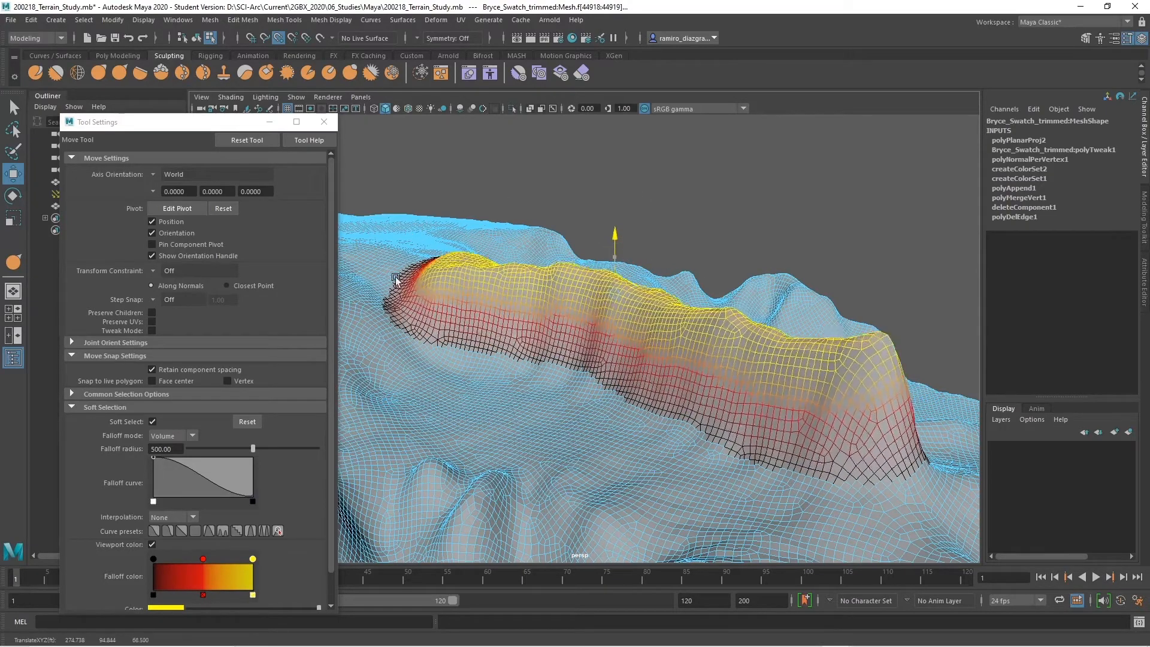
middle_drag(396, 280, 575, 213)
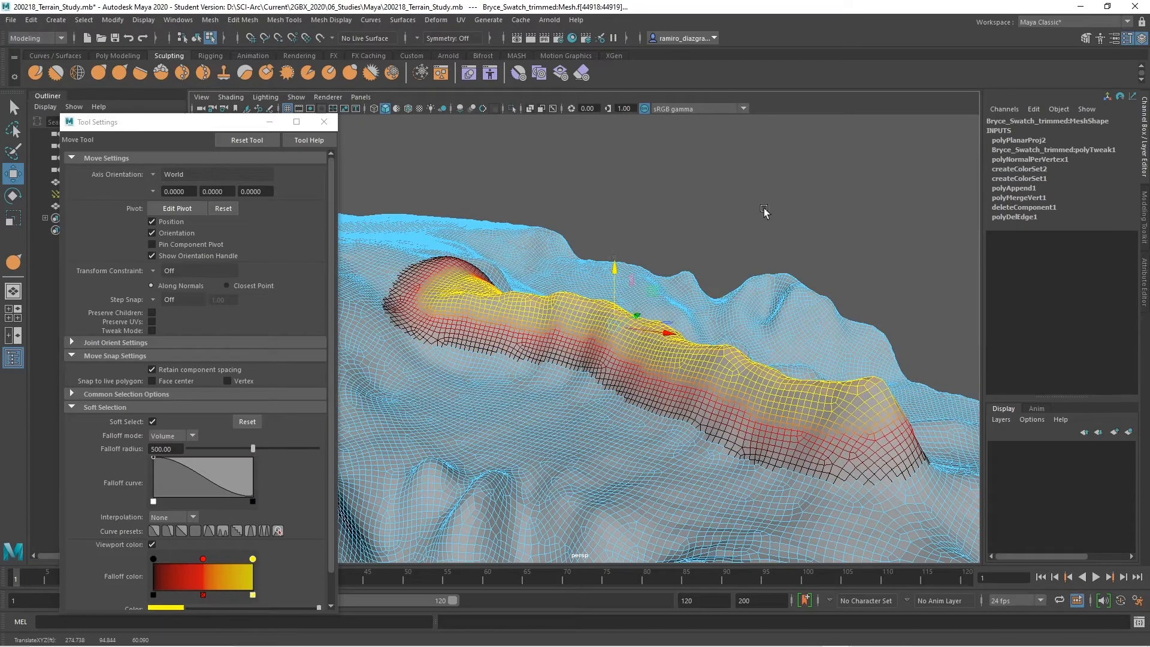
key(ctrl+z)
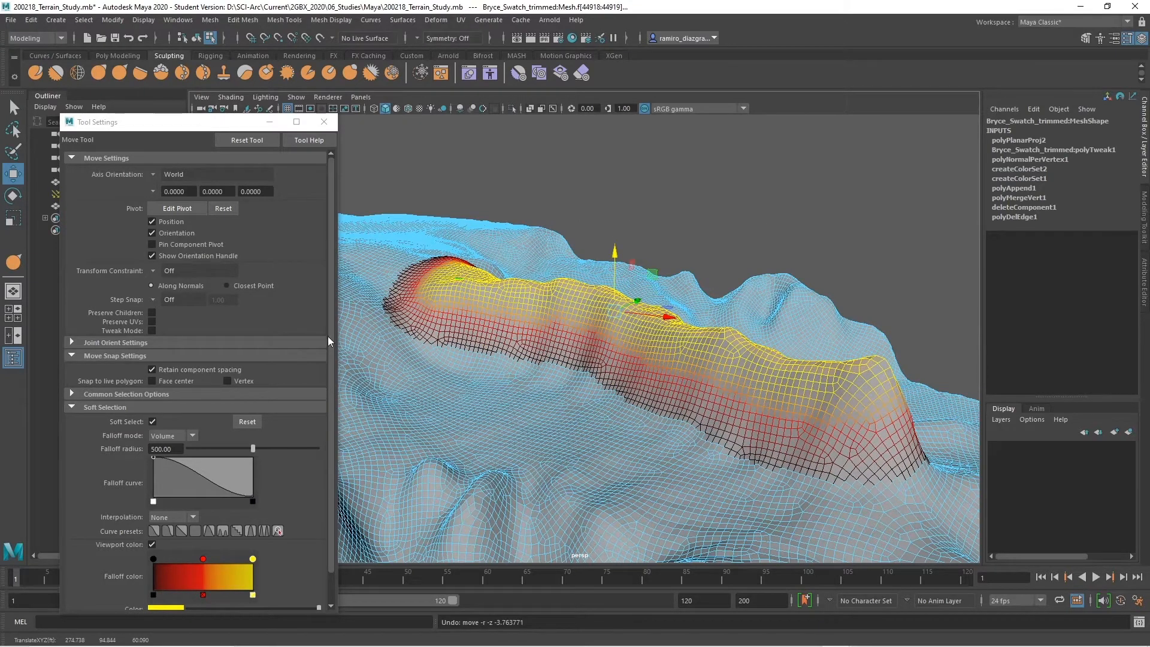
Turn off Retain component spacing, try flattening the ridge crest by snapping its height to terrain points, and undo the move.
click(173, 368)
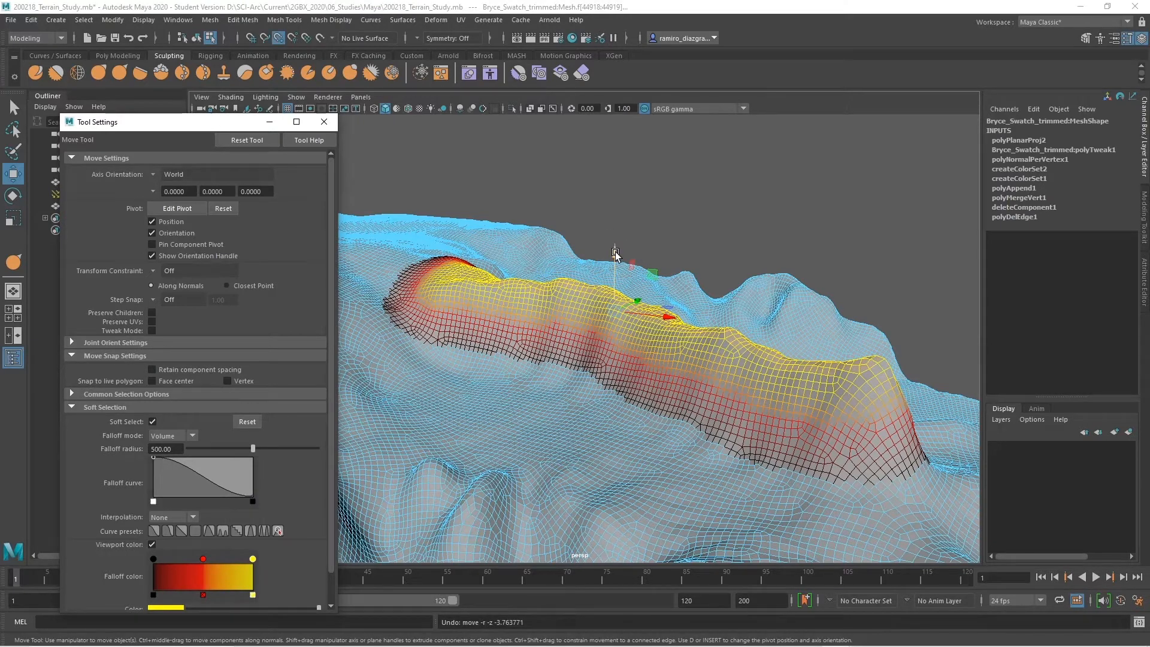
drag(616, 252, 615, 315)
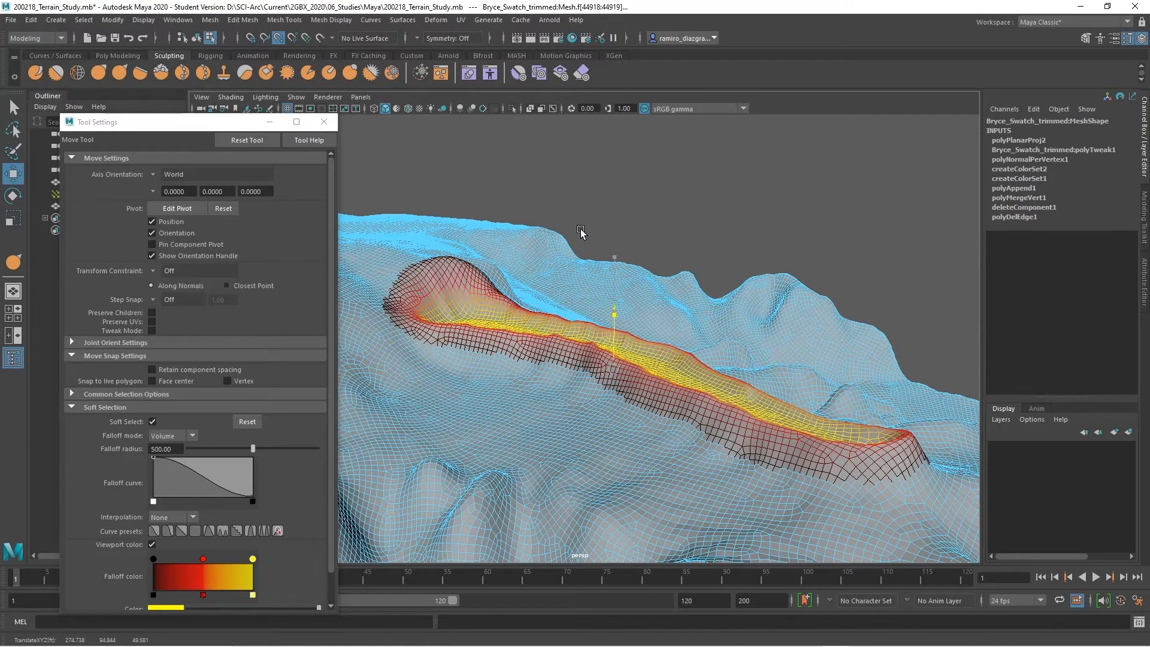
drag(581, 230, 440, 297)
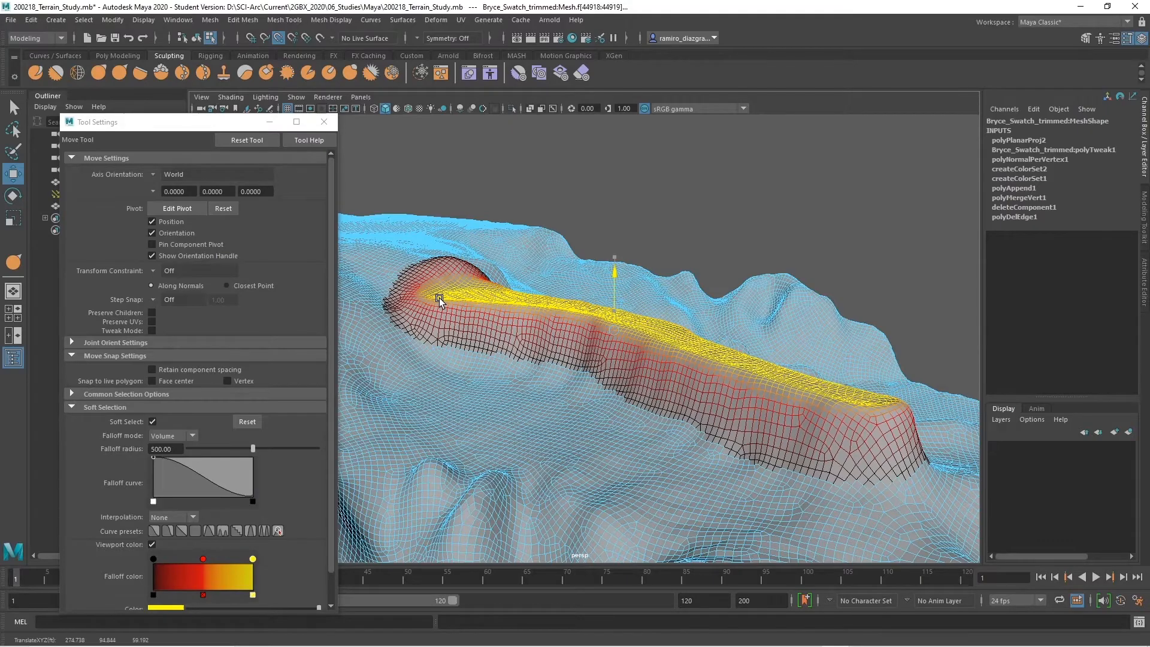
alt+drag(564, 284, 715, 350)
key(ctrl+z)
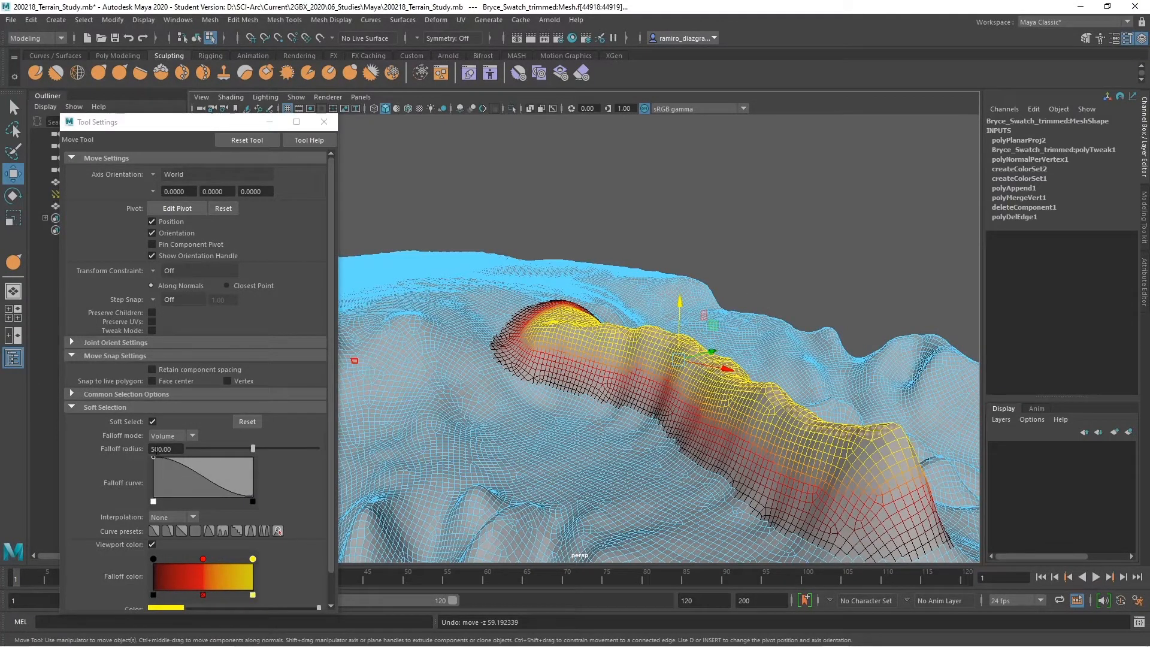
Set the soft selection falloff radius to 700 and flatten the ridge crest by snapping its height to a terrain point.
click(147, 451)
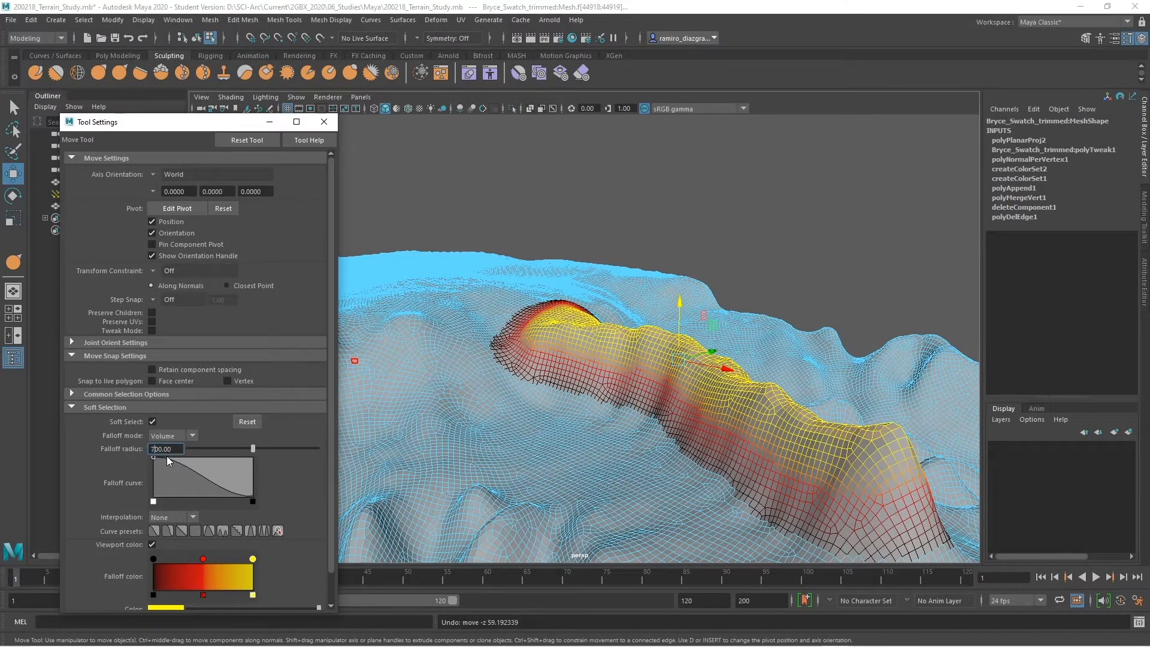
text(7)
key(Return)
alt+drag(530, 457, 724, 378)
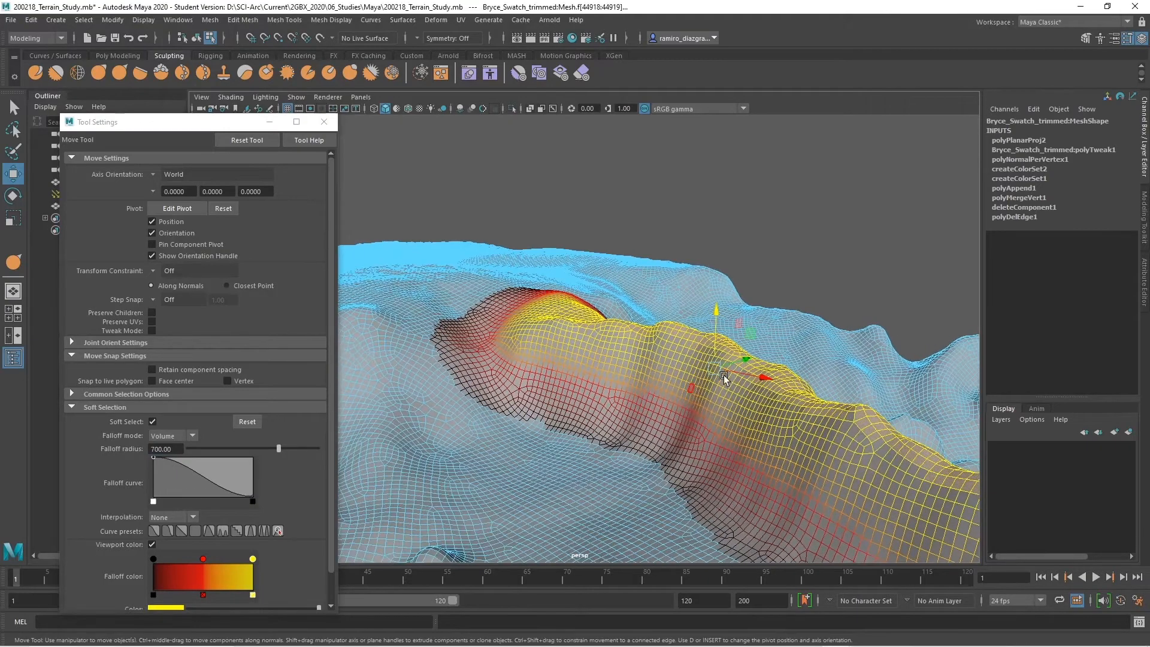
drag(717, 314, 526, 323)
Inspect the flattened ridge crest and its slopes within the whole terrain from several angles.
alt+drag(796, 376, 617, 337)
alt+drag(745, 350, 687, 367)
alt+drag(793, 376, 692, 353)
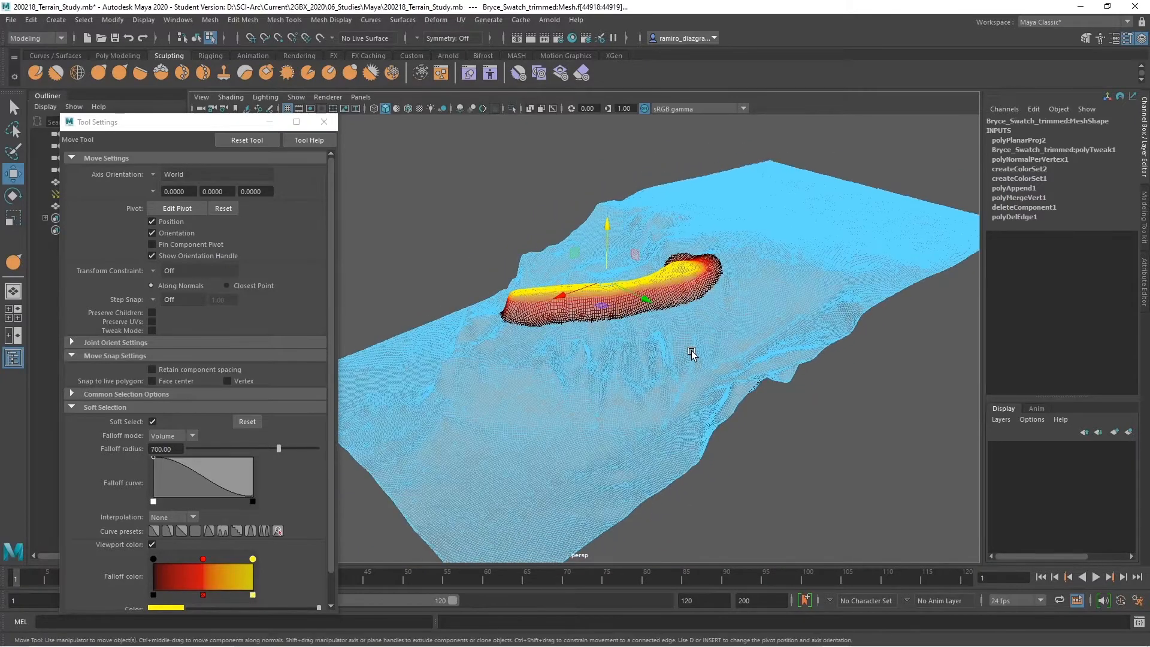
alt+drag(820, 294, 693, 335)
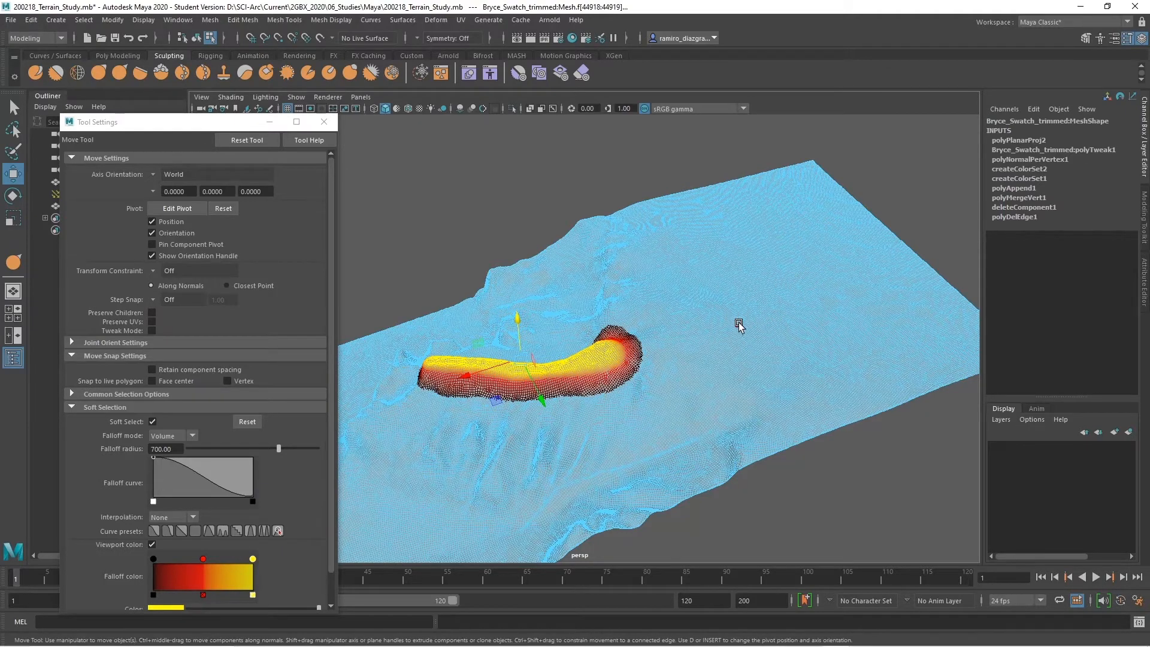
alt+drag(740, 325, 704, 292)
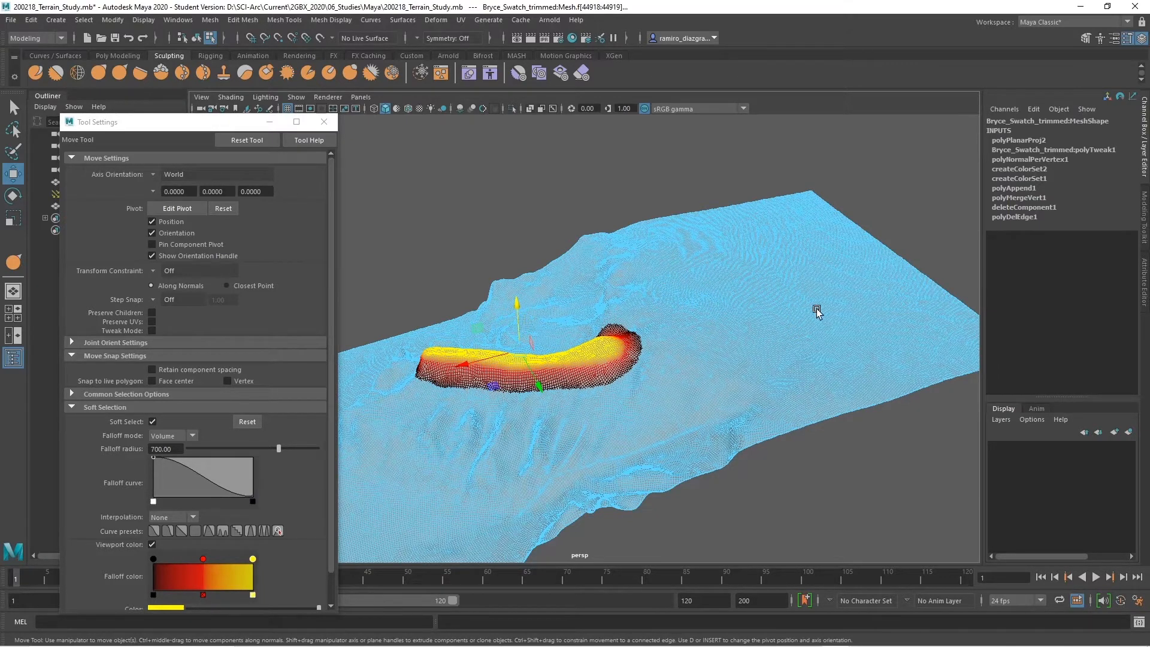
alt+drag(728, 346, 674, 318)
Adjust the flattened ridge crest's height along the vertical axis and clear the selection with the Select tool.
drag(685, 195, 589, 236)
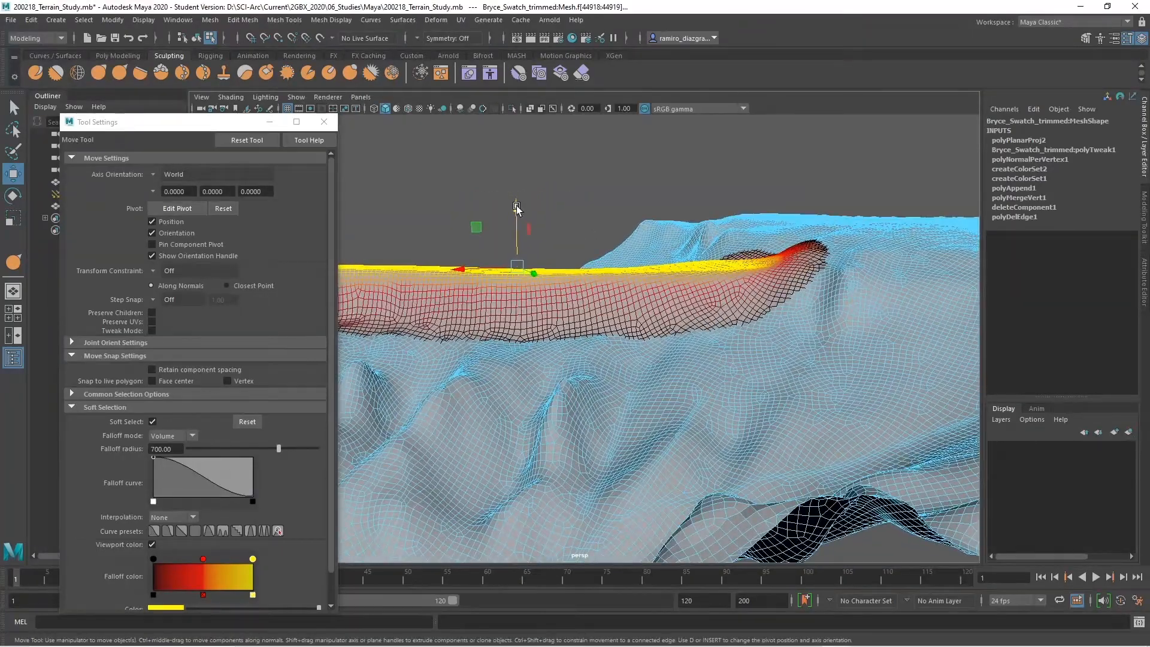
drag(516, 208, 684, 375)
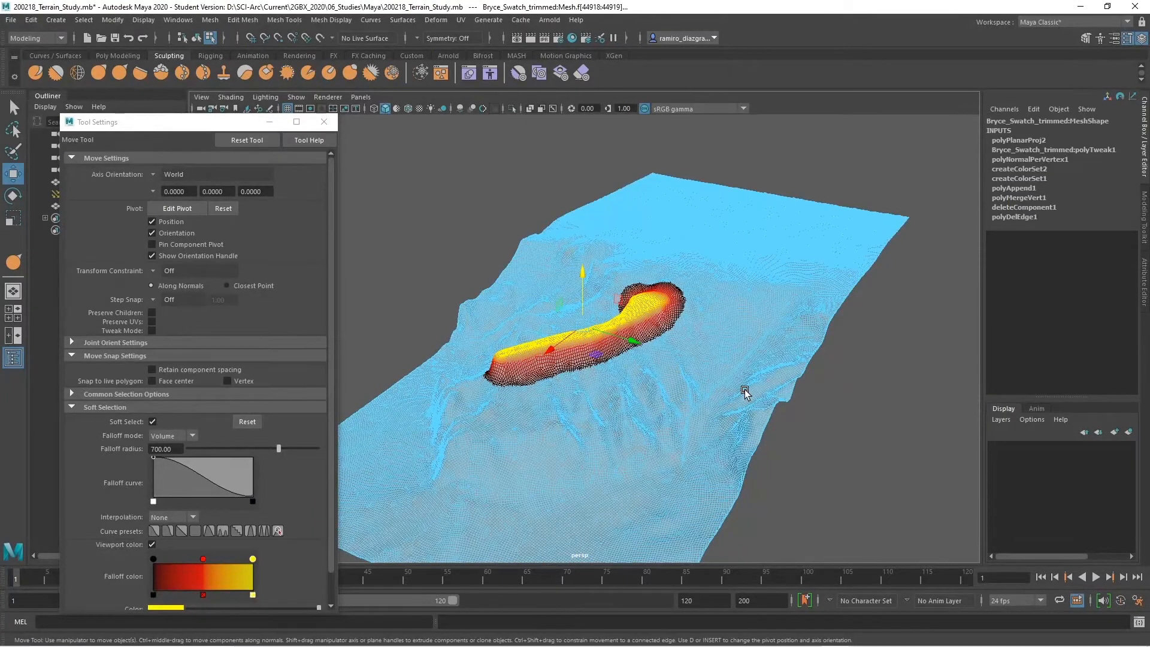
key(q)
click(851, 426)
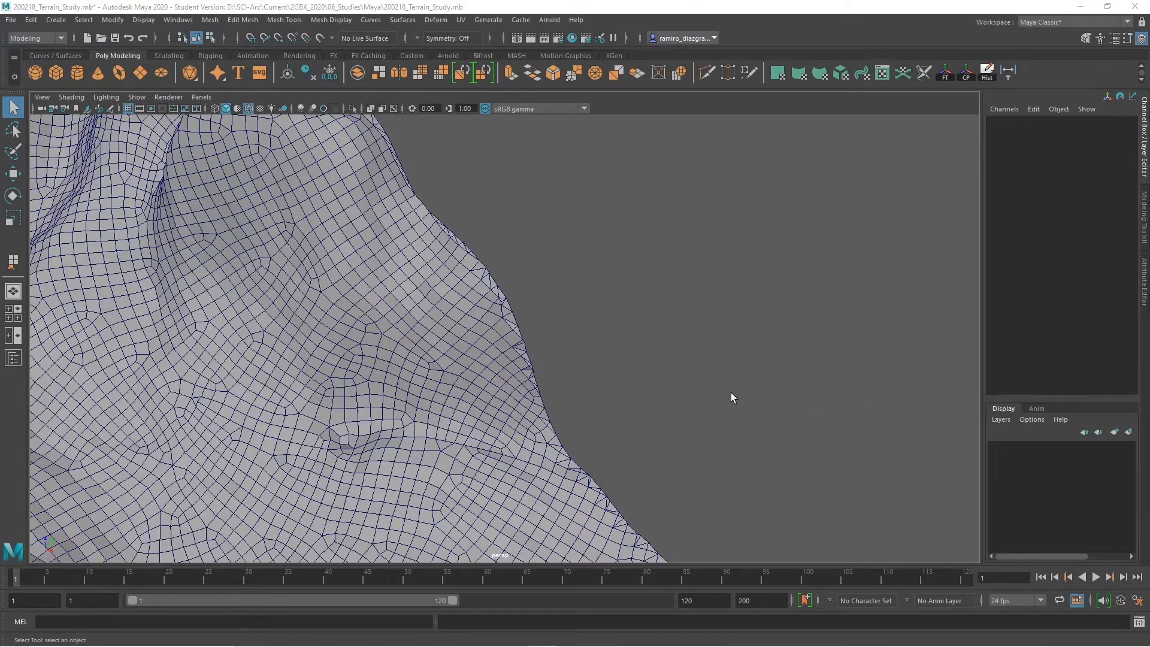
Examine the irregular triangles along the terrain mesh's outer border in the perspective view.
alt+drag(648, 394, 568, 351)
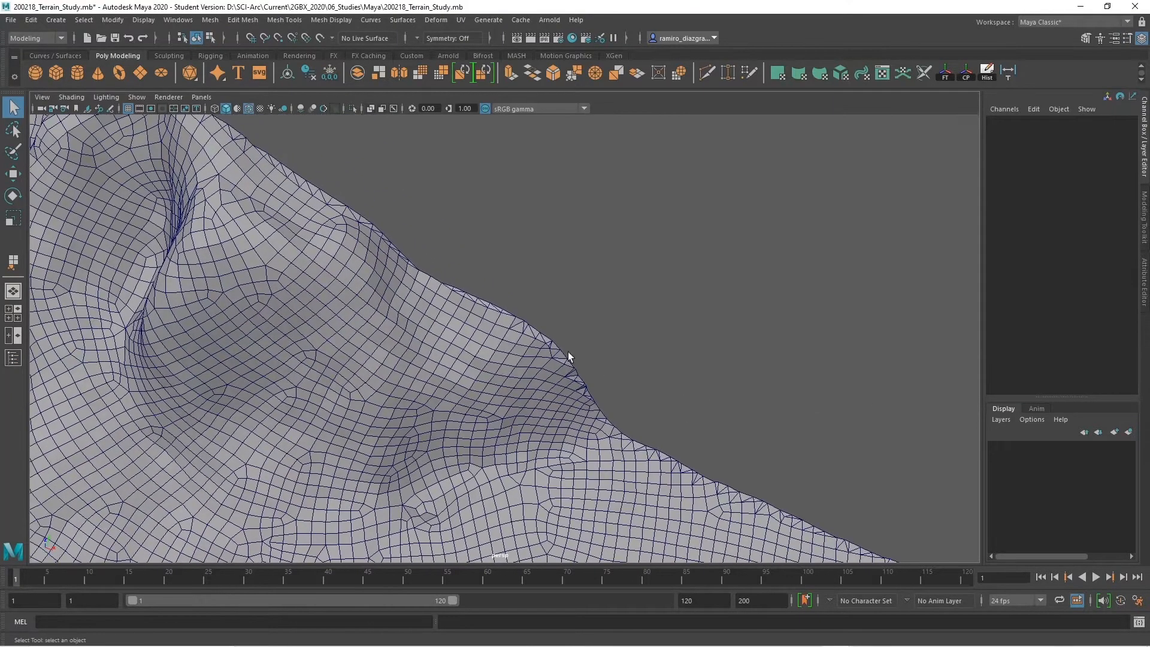
alt+right_drag(568, 351, 691, 420)
alt+drag(691, 420, 672, 403)
alt+right_drag(616, 398, 618, 398)
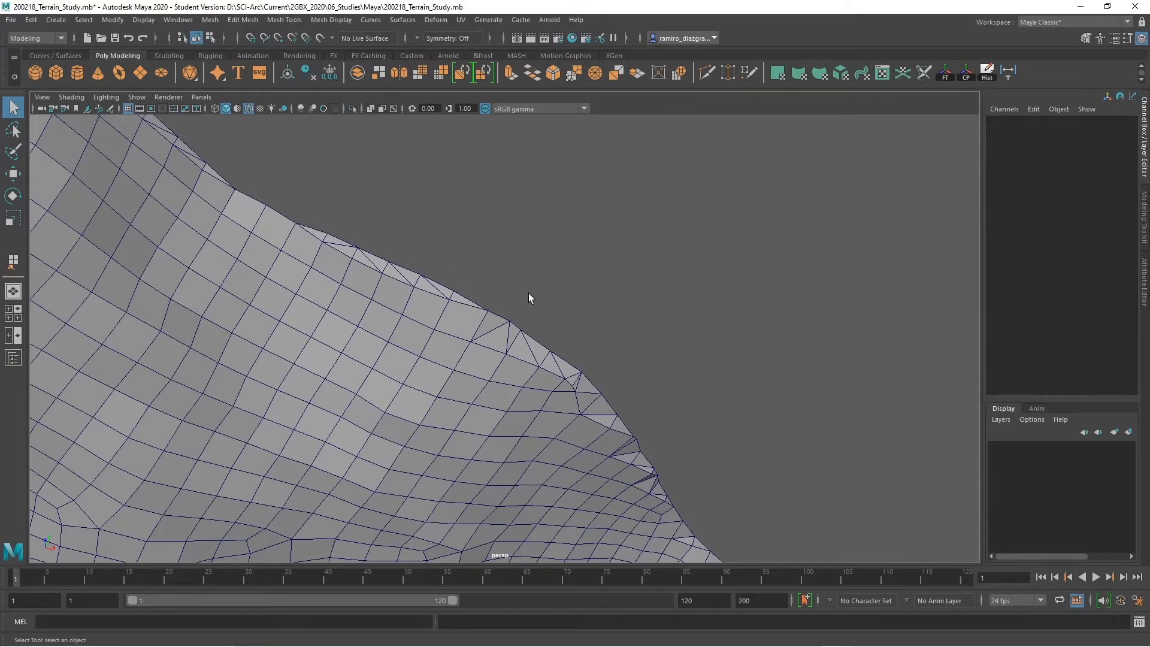
alt+right_drag(764, 395, 724, 381)
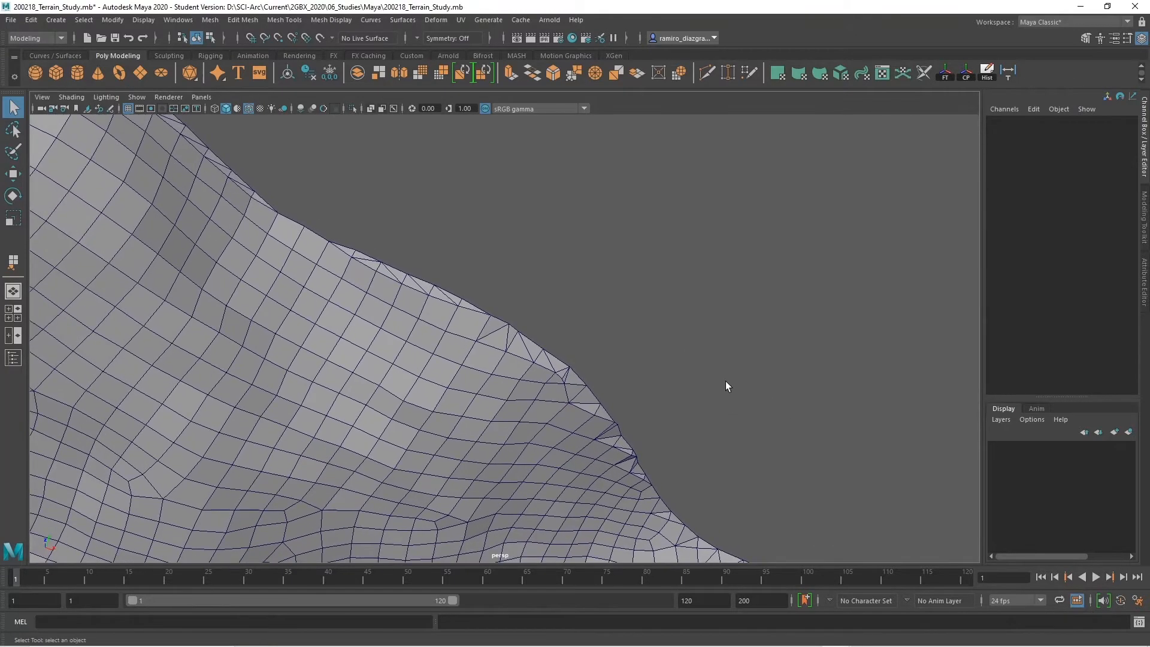
alt+middle_drag(731, 374, 635, 475)
alt+middle_drag(569, 329, 552, 381)
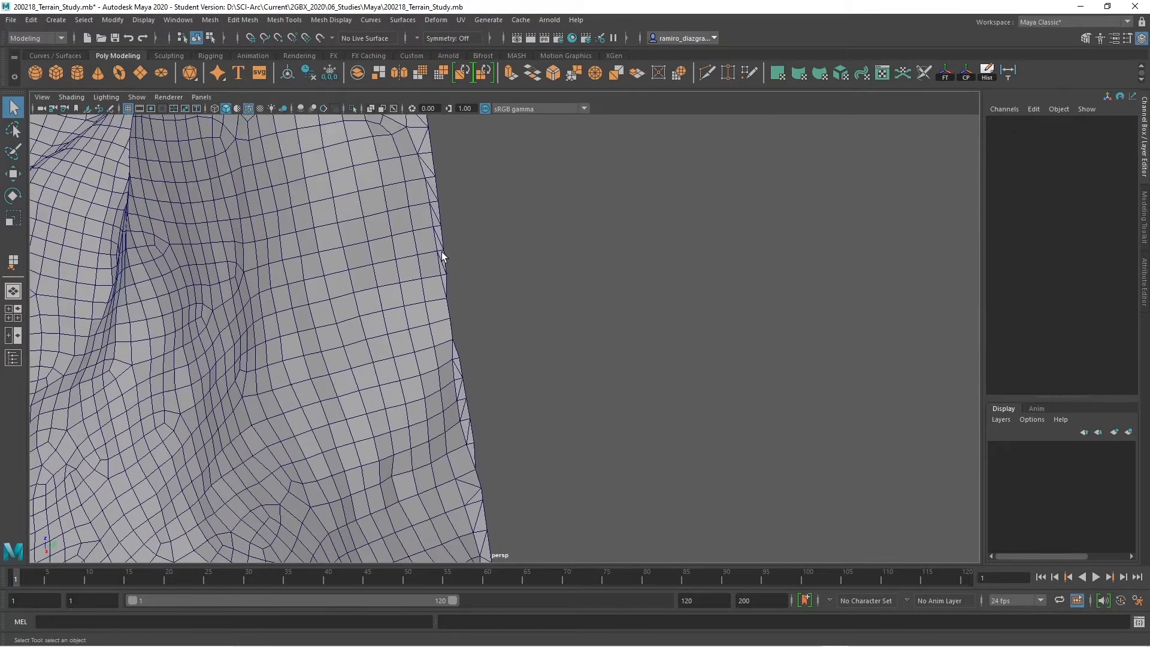
alt+drag(466, 369, 621, 375)
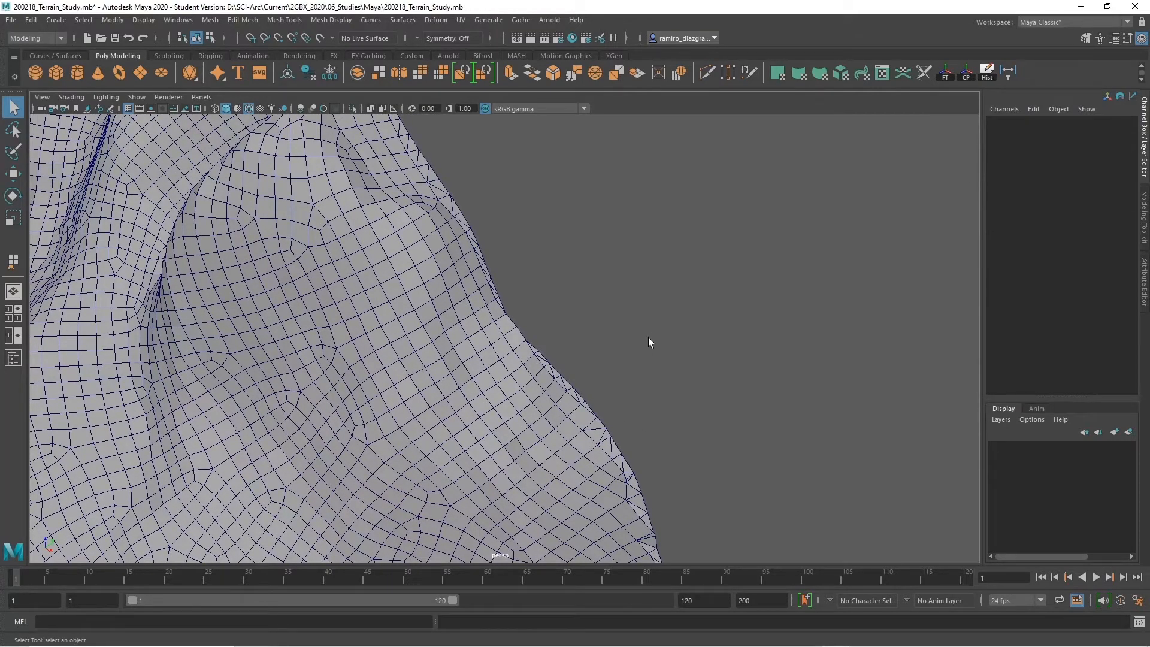
Switch to the top view, show wireframe on shaded, and frame the terrain's upper-right corner.
key(space)
key(space)
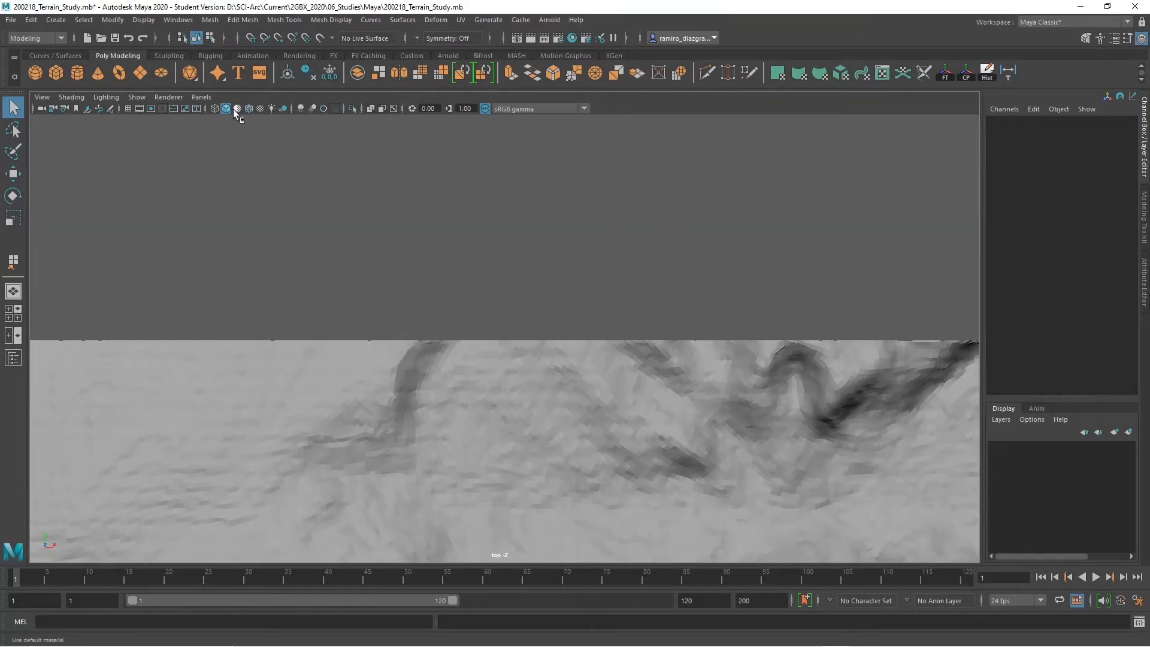
click(249, 109)
alt+middle_drag(753, 370, 360, 360)
alt+middle_drag(898, 347, 332, 322)
alt+middle_drag(462, 303, 429, 299)
alt+right_drag(429, 299, 576, 299)
alt+middle_drag(575, 299, 567, 395)
alt+right_drag(567, 395, 733, 427)
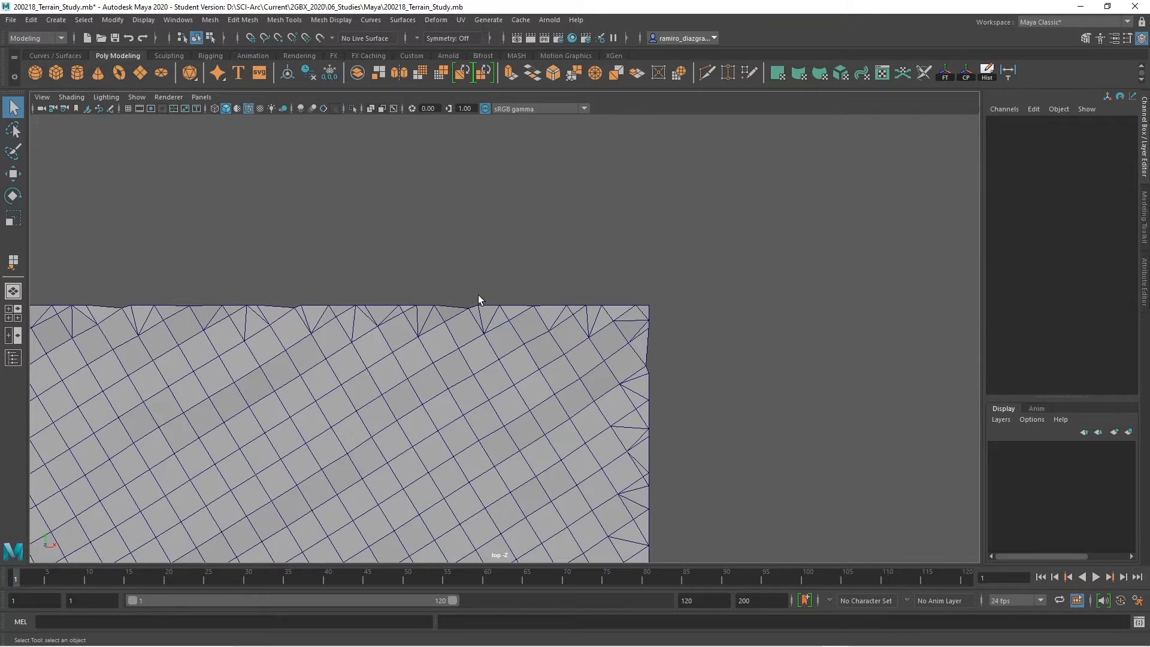
alt+right_drag(480, 303, 609, 357)
Switch the terrain mesh to edge selection and select the border edge at its upper-right corner.
right_click(616, 305)
click(612, 270)
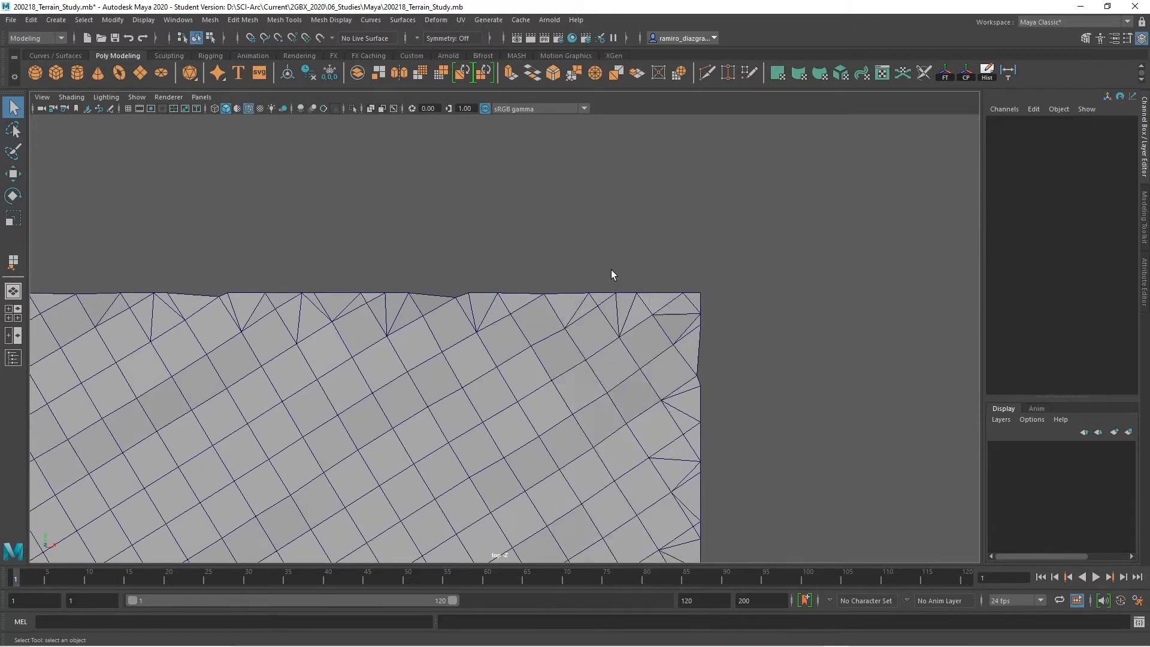
click(693, 293)
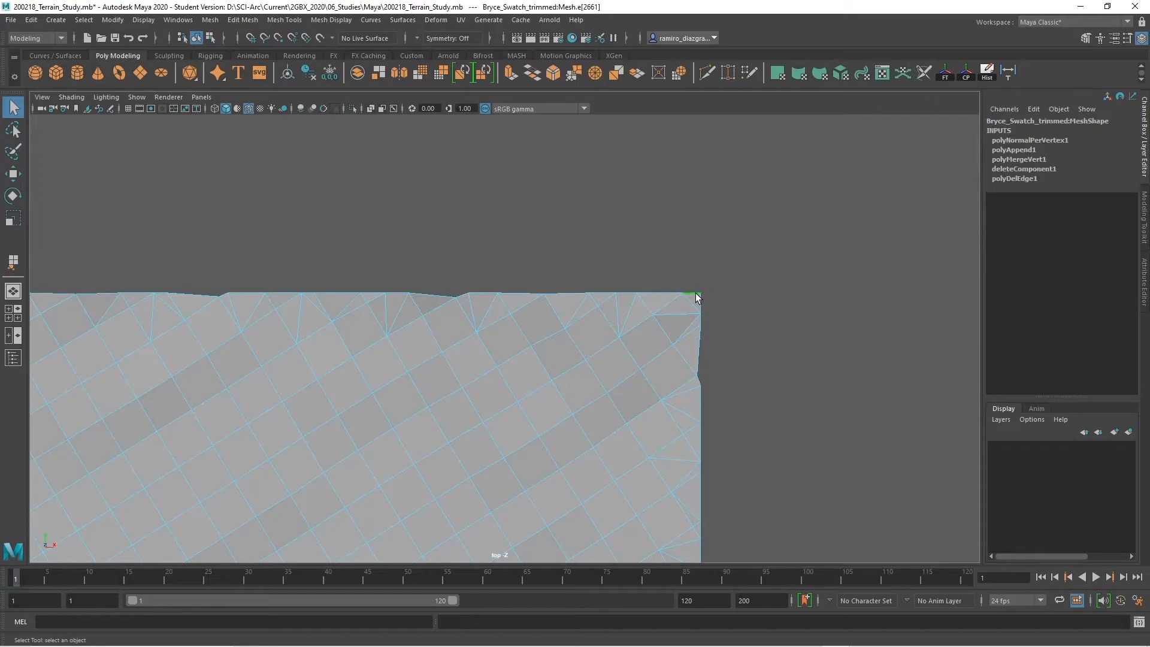
Examine the terrain's upper border edges in the top view and clear the edge selection.
alt+right_drag(751, 360, 384, 390)
alt+right_drag(742, 401, 350, 370)
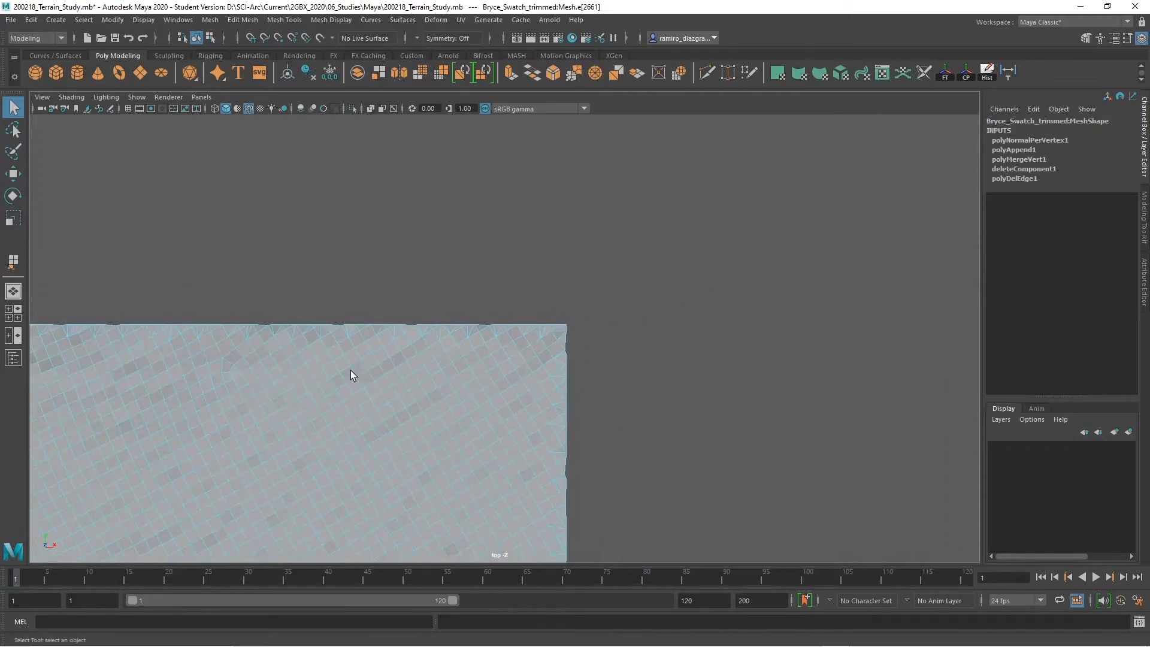
alt+middle_drag(351, 371, 711, 380)
alt+middle_drag(397, 372, 881, 362)
alt+middle_drag(407, 327, 677, 333)
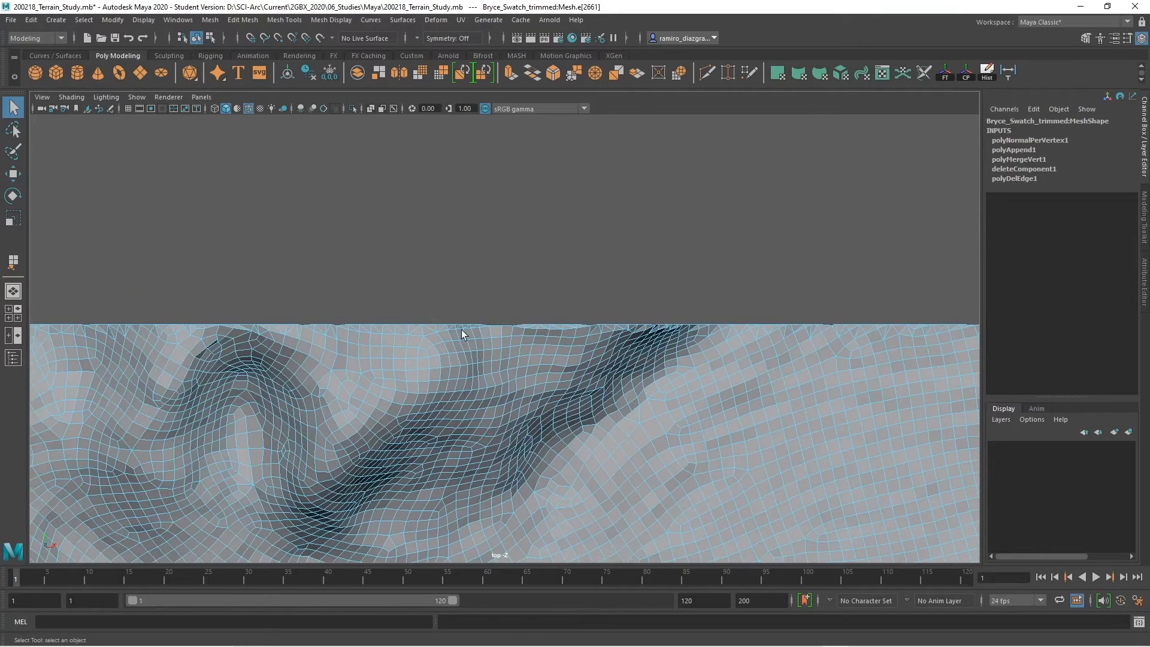
alt+middle_drag(583, 347, 357, 346)
click(584, 260)
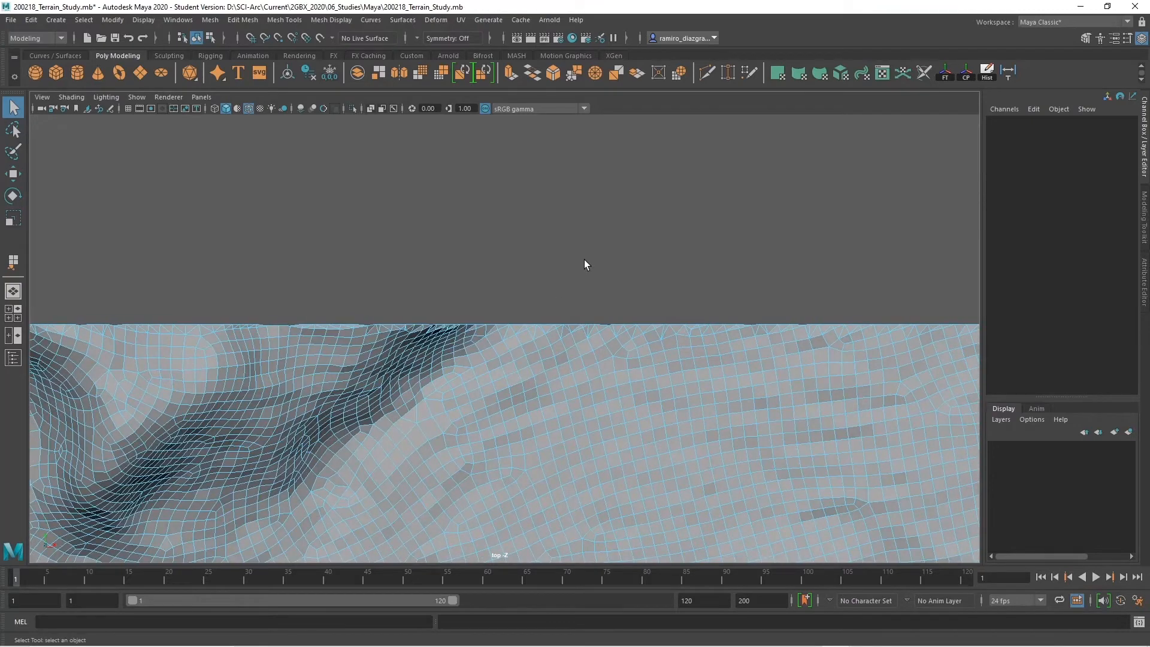
Return to object selection, deselect the terrain mesh and examine the irregular vertices along its upper border in the top view.
alt+right_drag(584, 260, 561, 315)
key(F8)
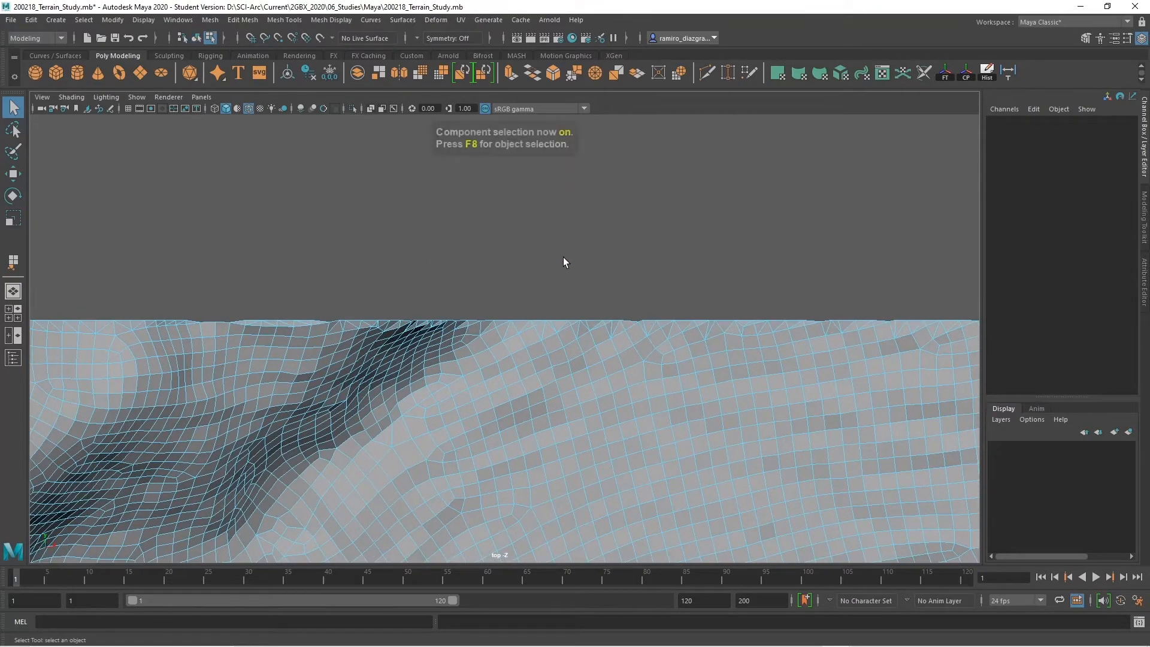
key(F8)
click(563, 258)
alt+right_drag(508, 347, 559, 361)
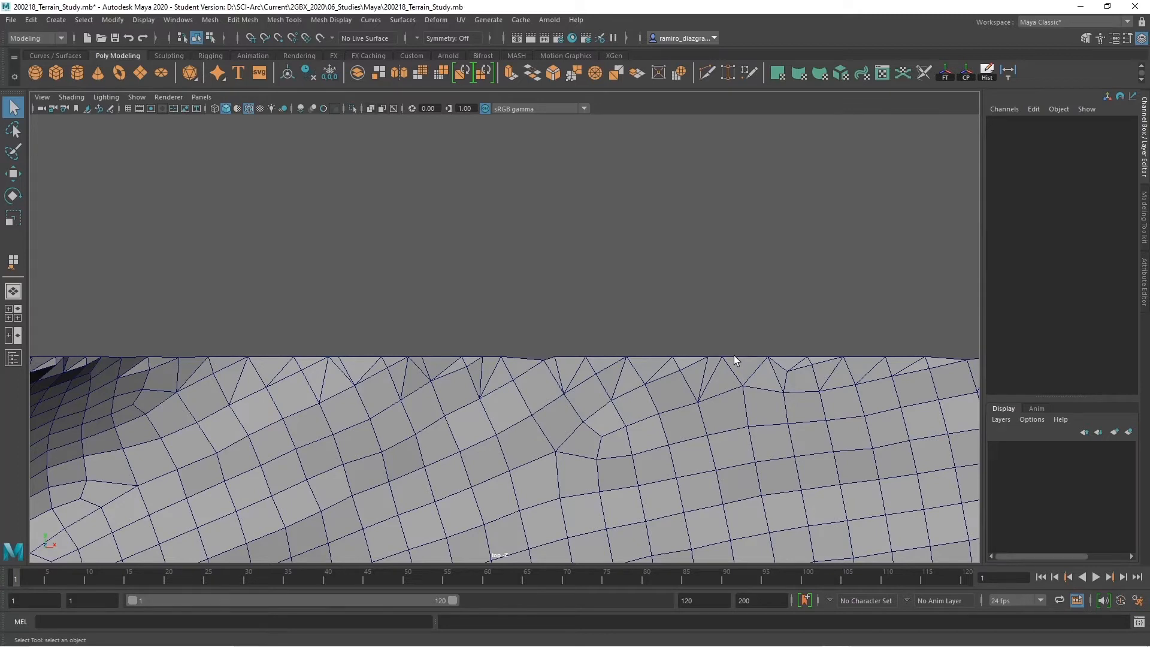
scroll(557, 362, up, 2)
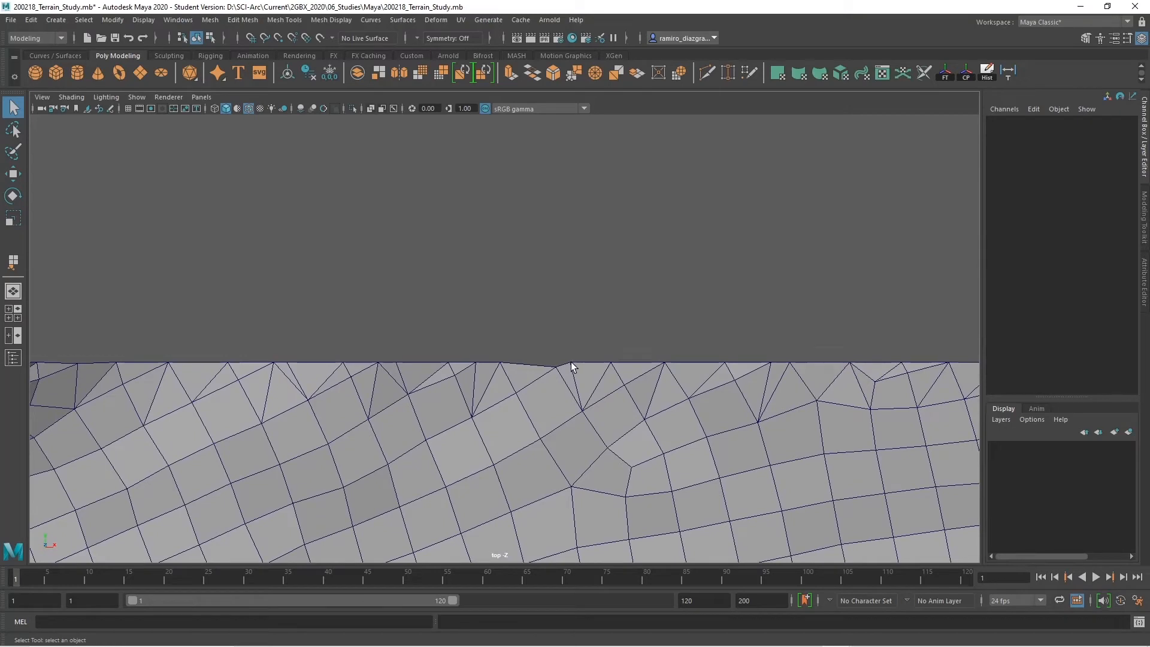
Create a locator at the origin and clear the selection.
click(56, 20)
click(81, 209)
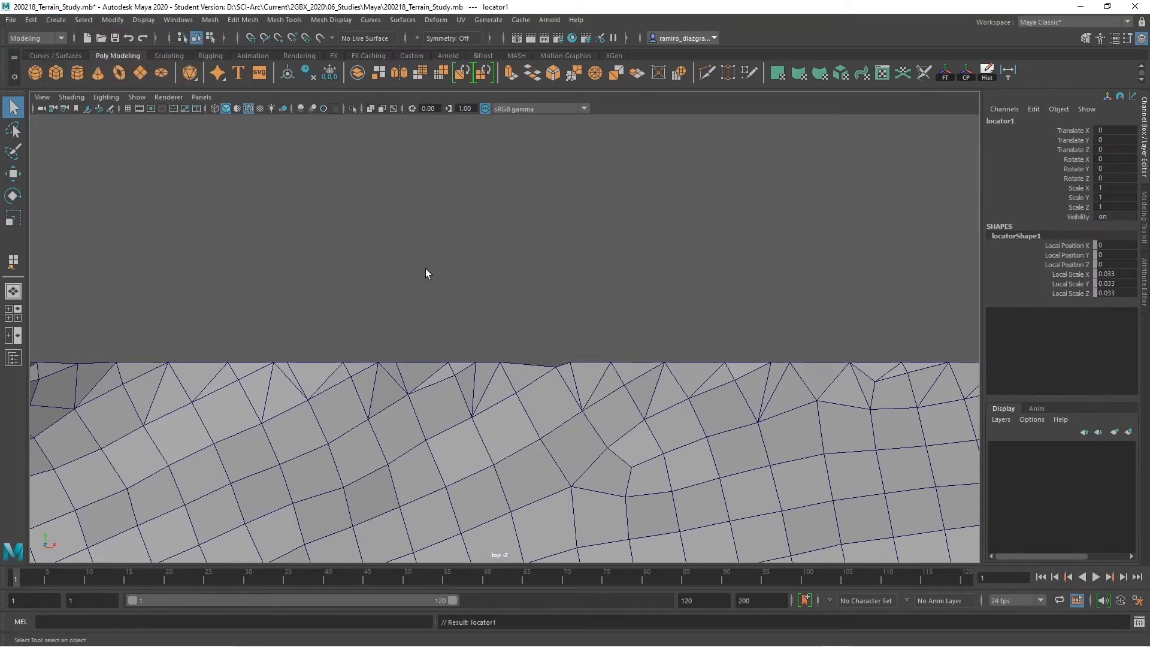
click(611, 362)
click(627, 329)
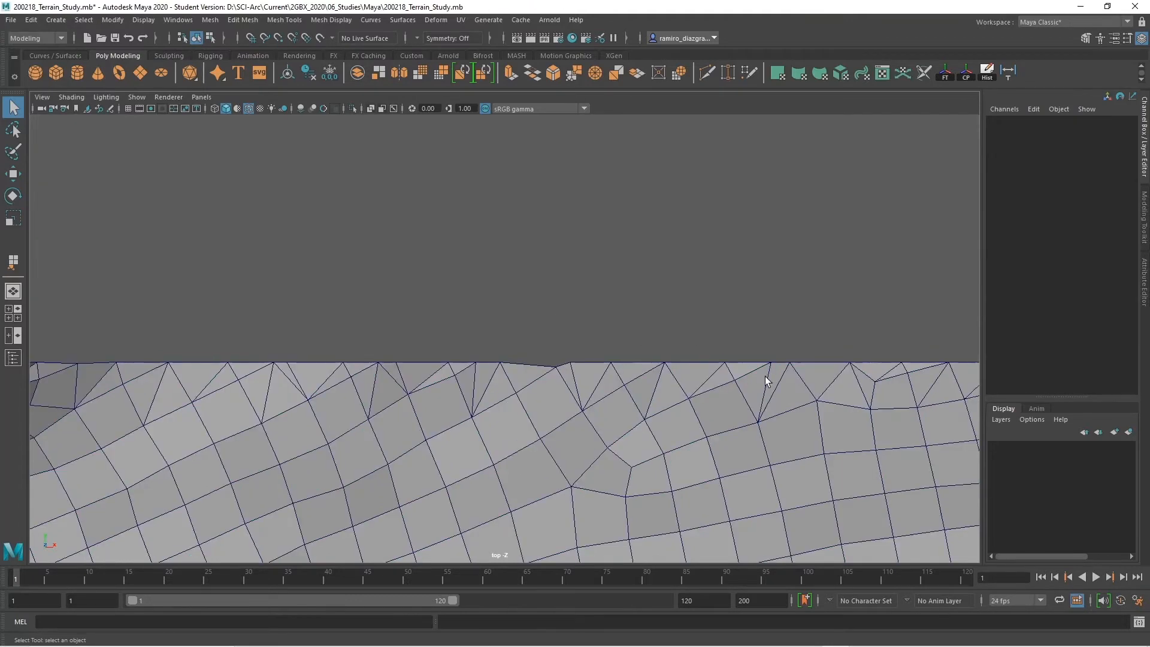
Select the locator in the perspective view and set its Scale X, Y and Z to 50.
scroll(426, 328, down, 5)
key(space)
key(space)
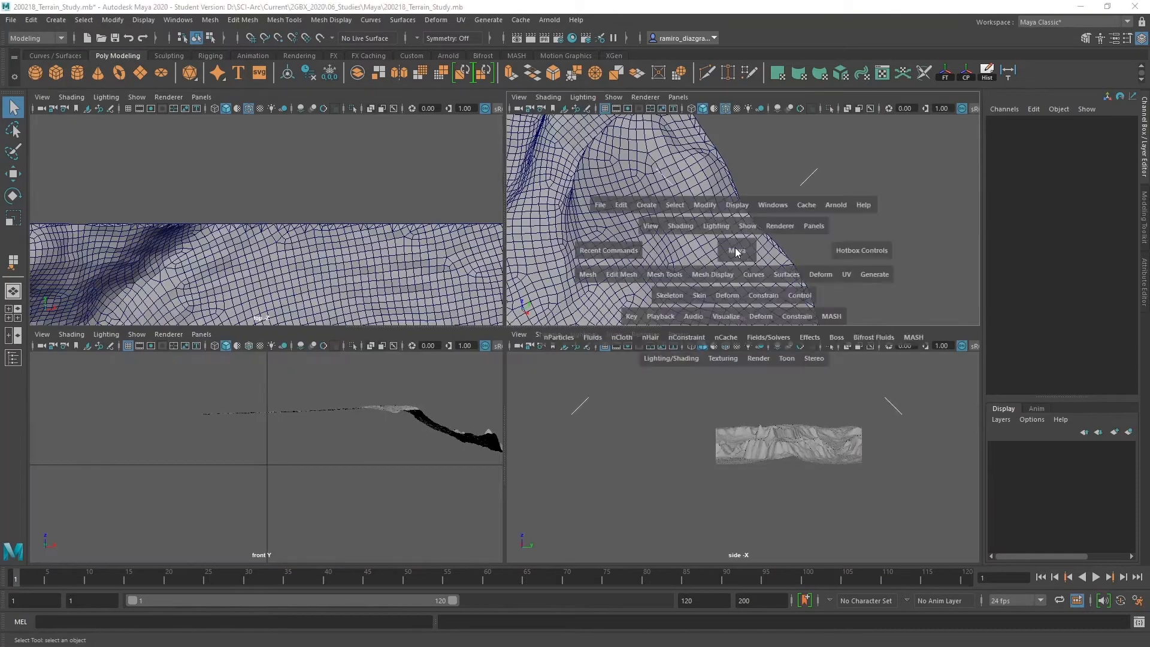
alt+drag(683, 315, 455, 303)
drag(313, 464, 213, 424)
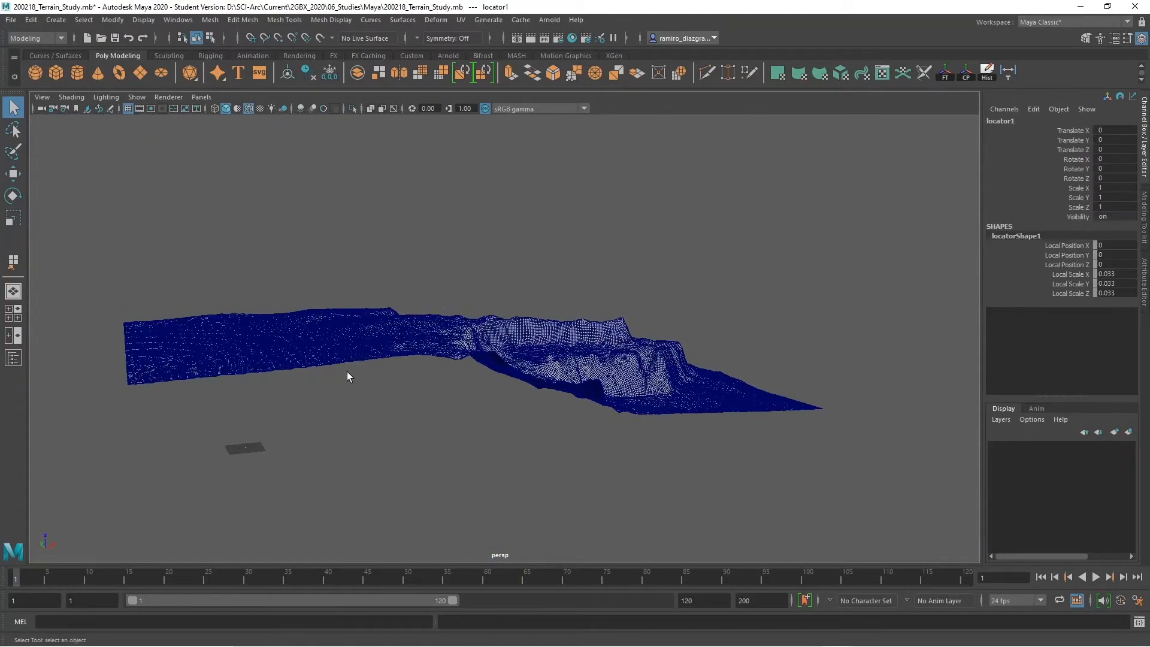
alt+drag(379, 365, 413, 340)
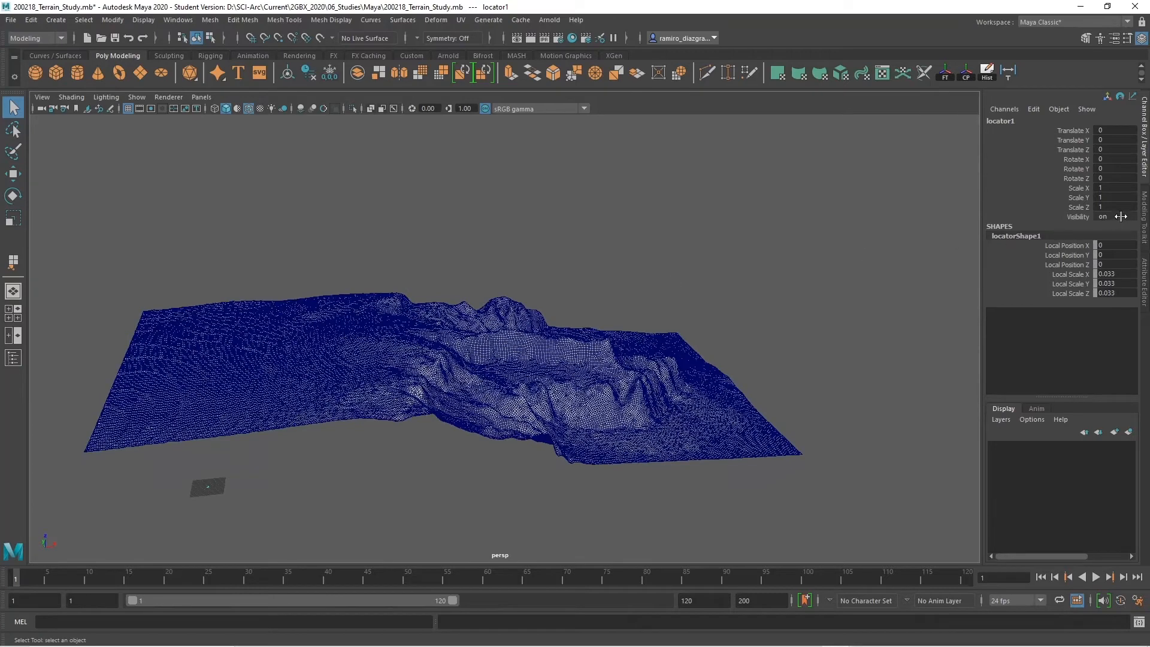
drag(1115, 204, 1116, 188)
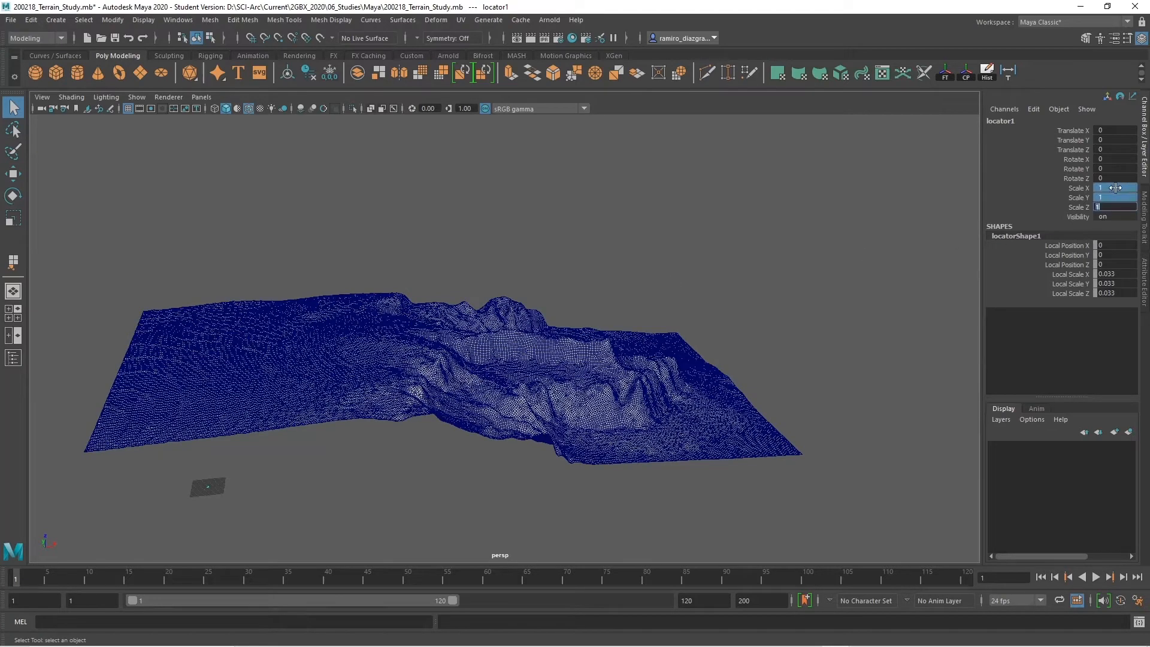
text(50)
key(Return)
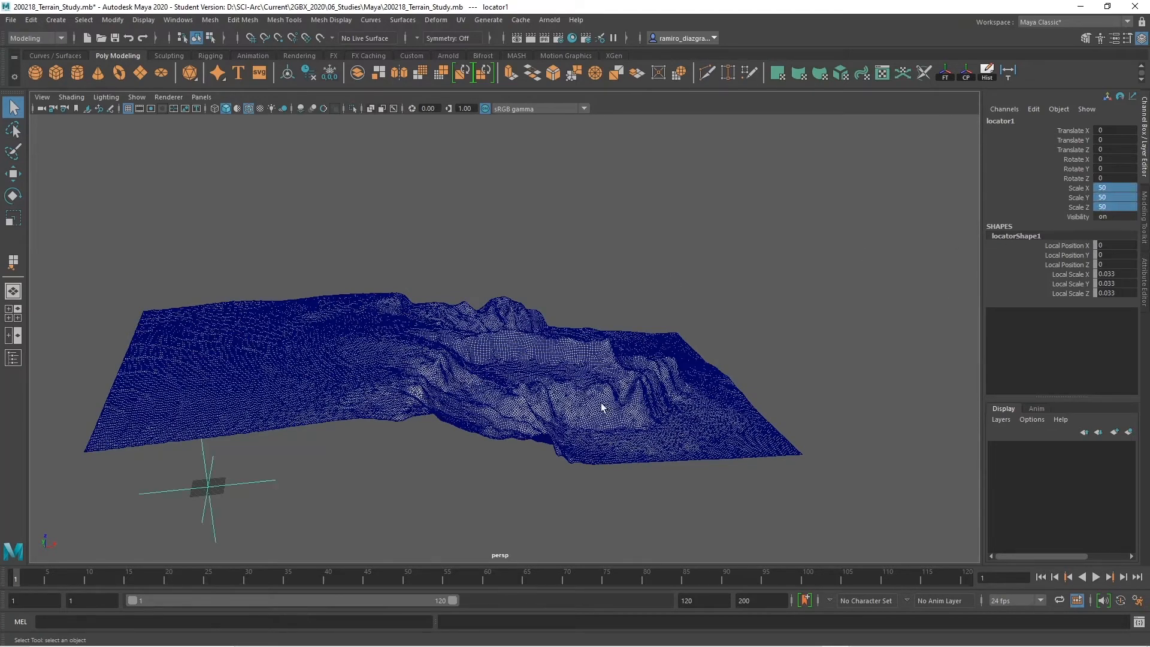
Move the locator onto the terrain and snap it to a vertex on the mesh's long outer border.
alt+drag(602, 407, 484, 417)
key(w)
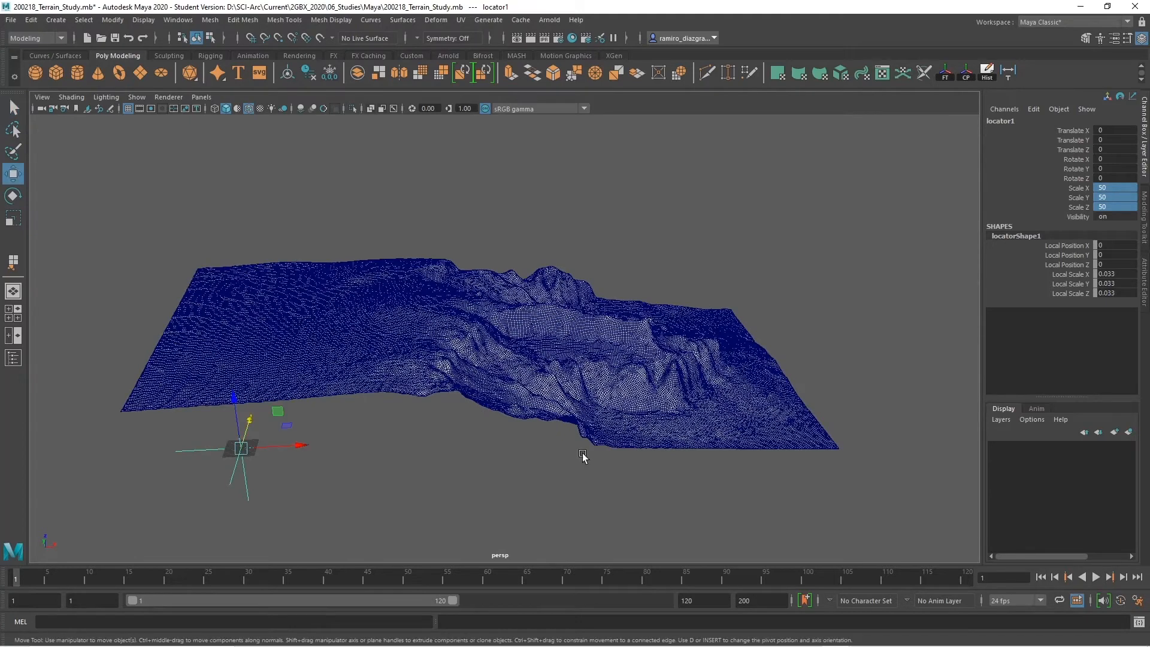
alt+drag(583, 456, 505, 307)
scroll(504, 307, up, 5)
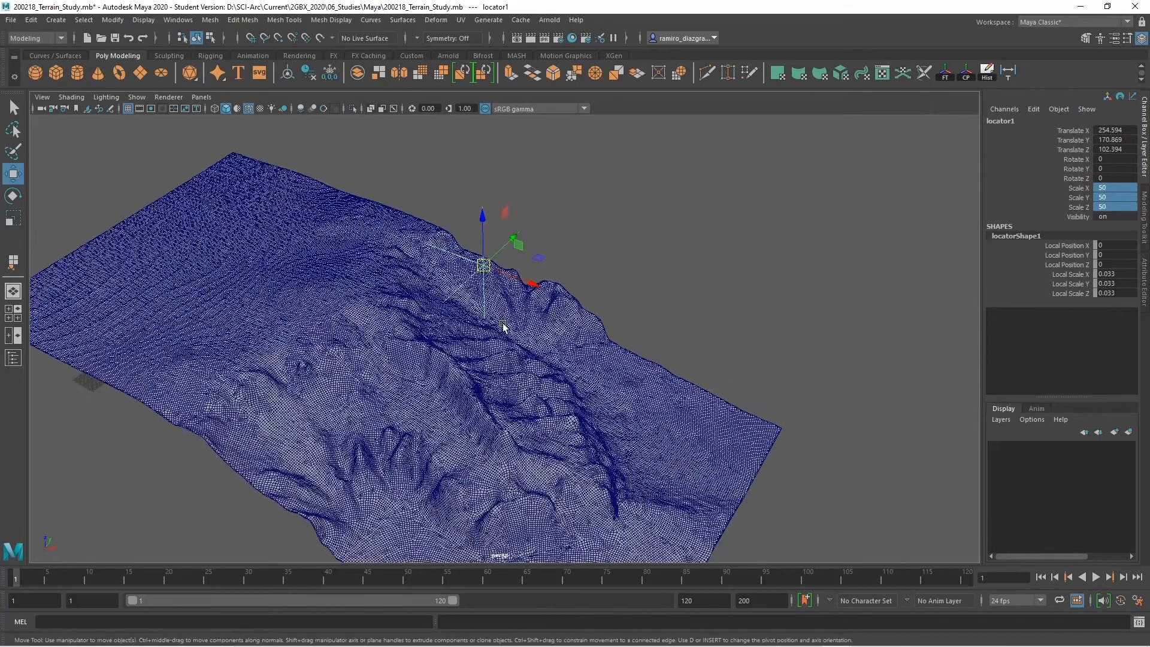
key(v)
drag(484, 262, 513, 395)
scroll(499, 384, up, 3)
scroll(501, 385, up, 10)
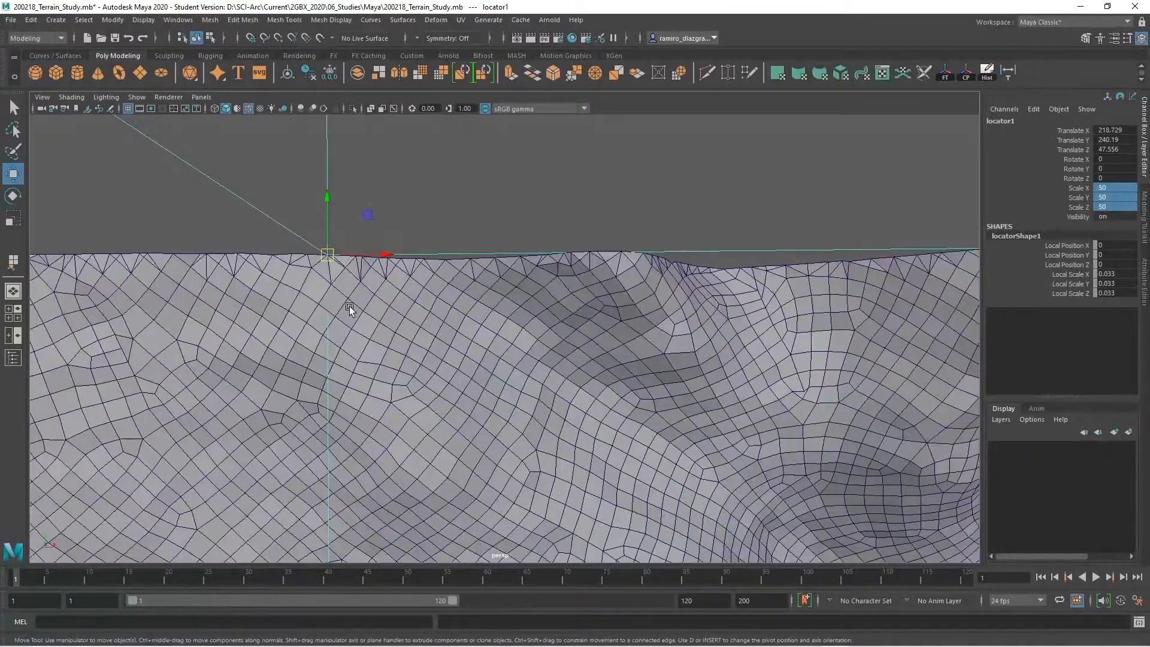
Examine the locator's placement on the terrain border from several angles and clear the selection.
alt+drag(349, 307, 449, 348)
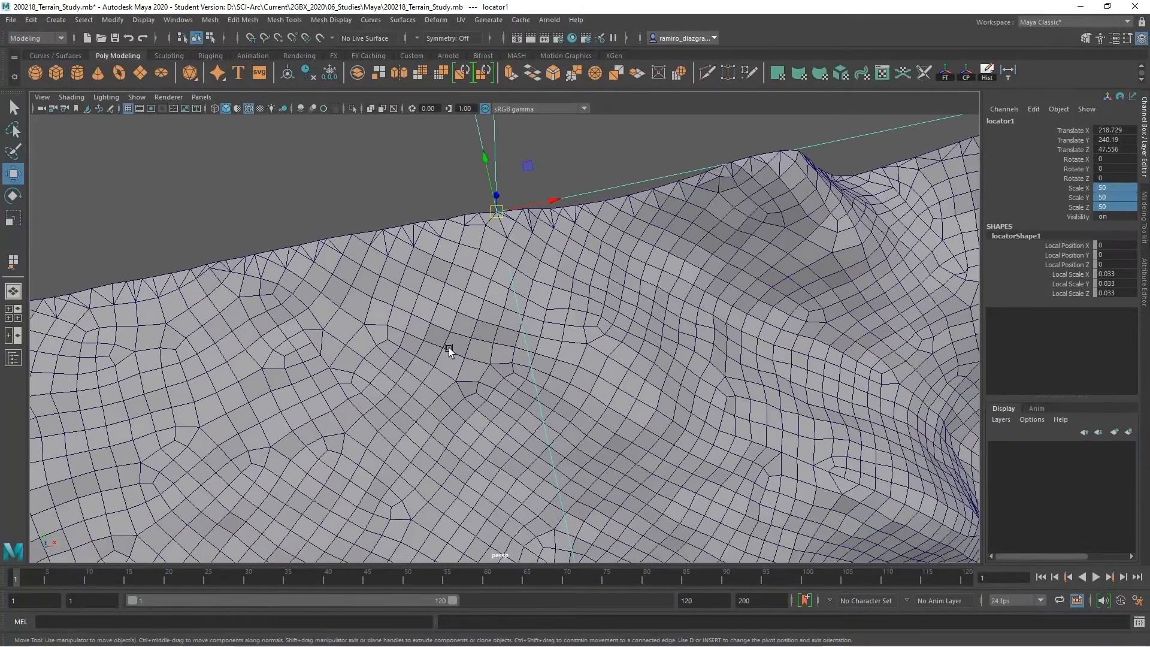
alt+right_drag(449, 207, 495, 266)
alt+middle_drag(495, 150, 492, 275)
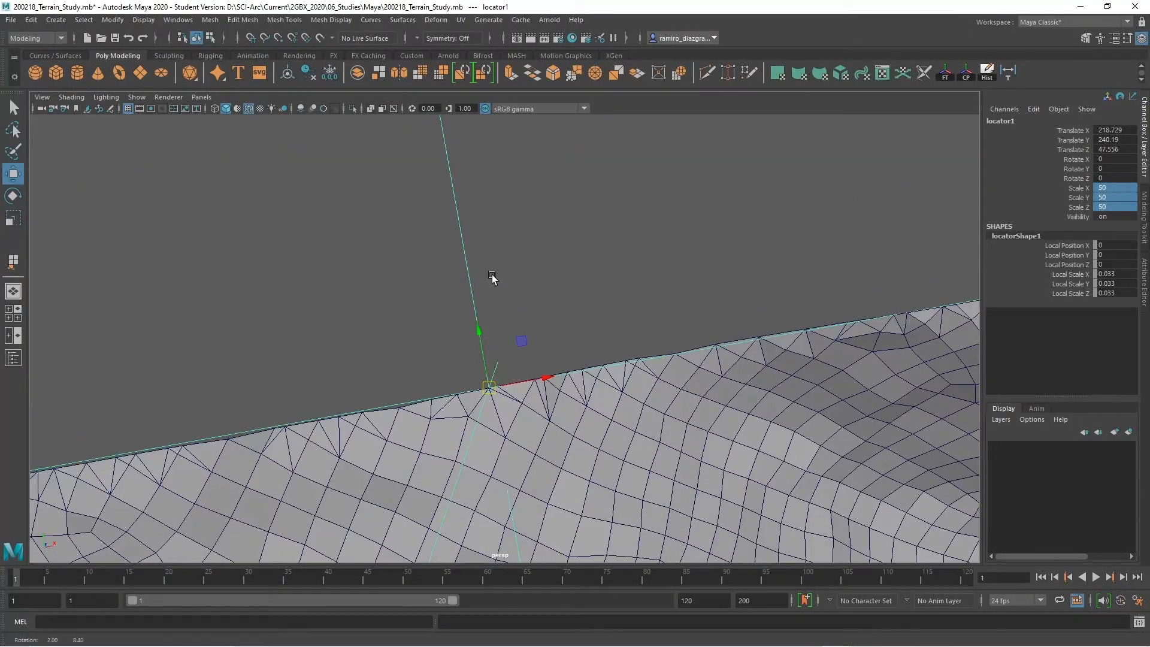
alt+middle_drag(511, 319, 508, 304)
alt+drag(508, 304, 532, 373)
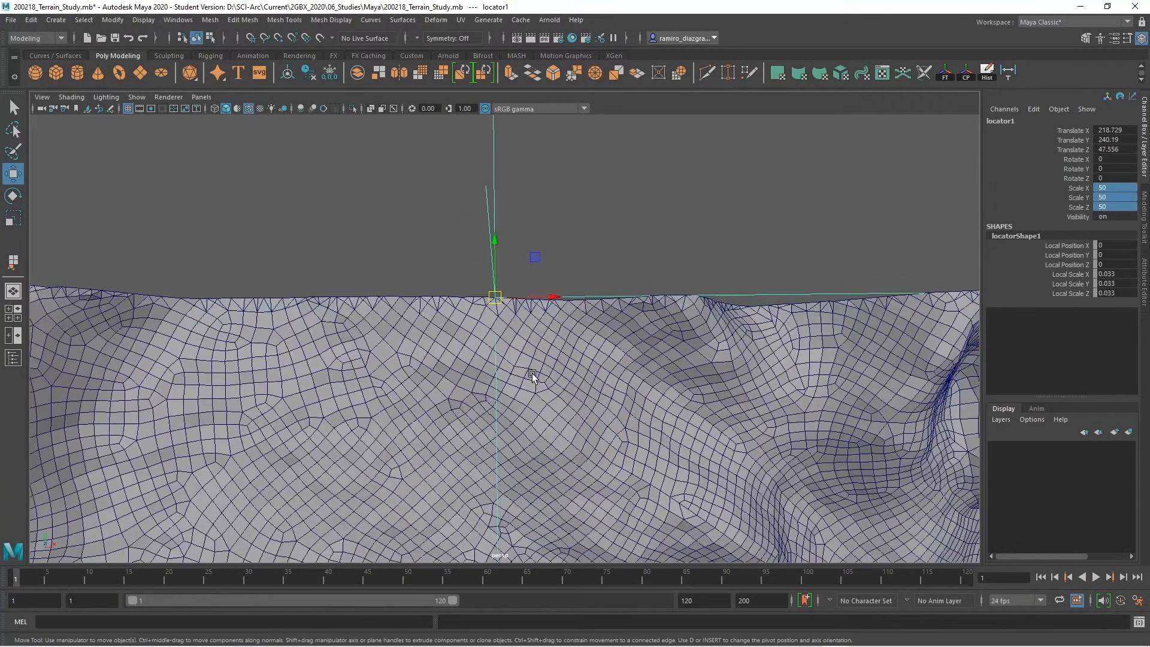
key(q)
click(609, 229)
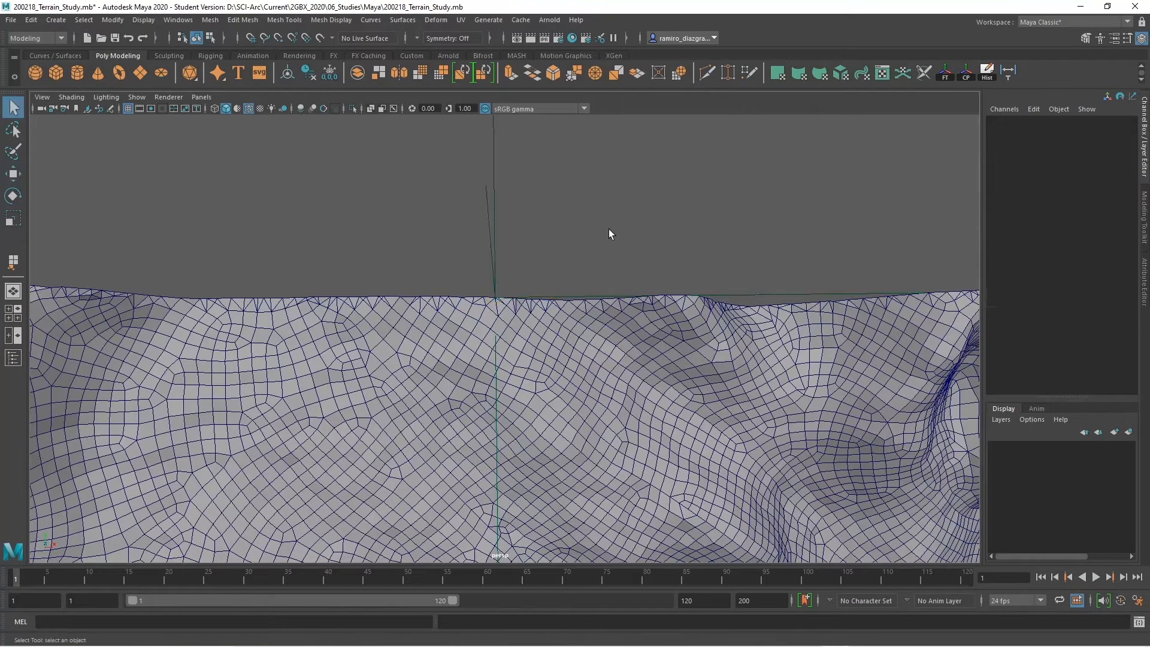
Select the locator, scale it down uniformly in X, Y and Z, and deselect it.
click(491, 240)
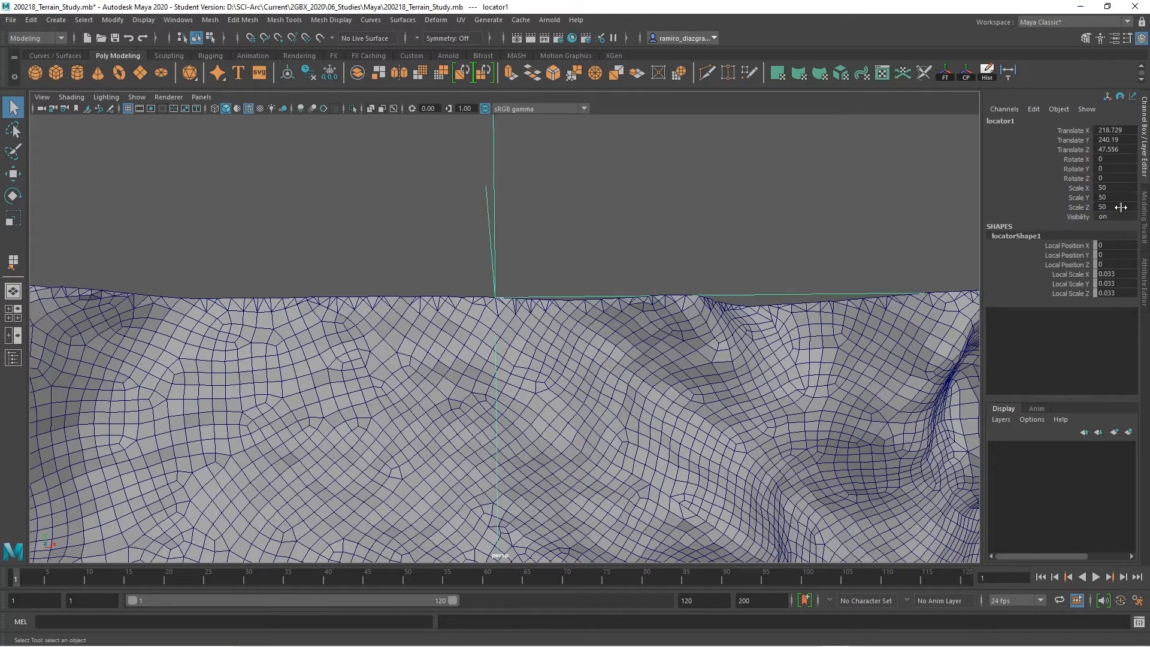
drag(1118, 210, 1120, 190)
key(Return)
click(669, 209)
scroll(688, 233, down, 3)
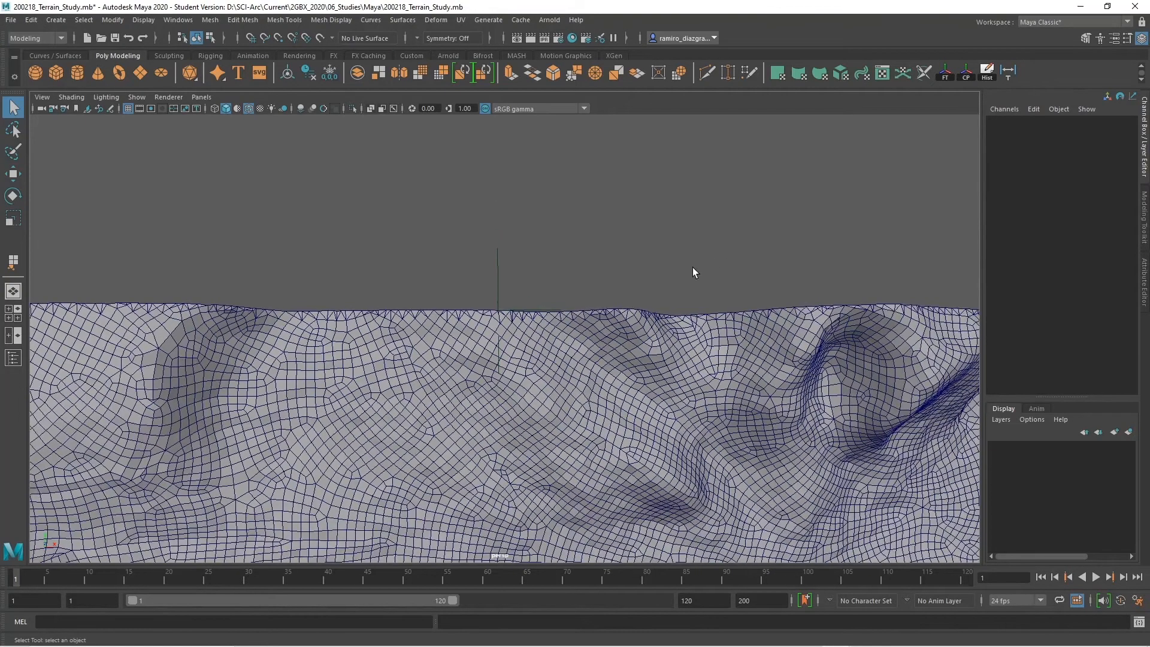
Switch to the top view and select the terrain mesh's upper border edge at its upper-right corner.
click(693, 357)
key(space)
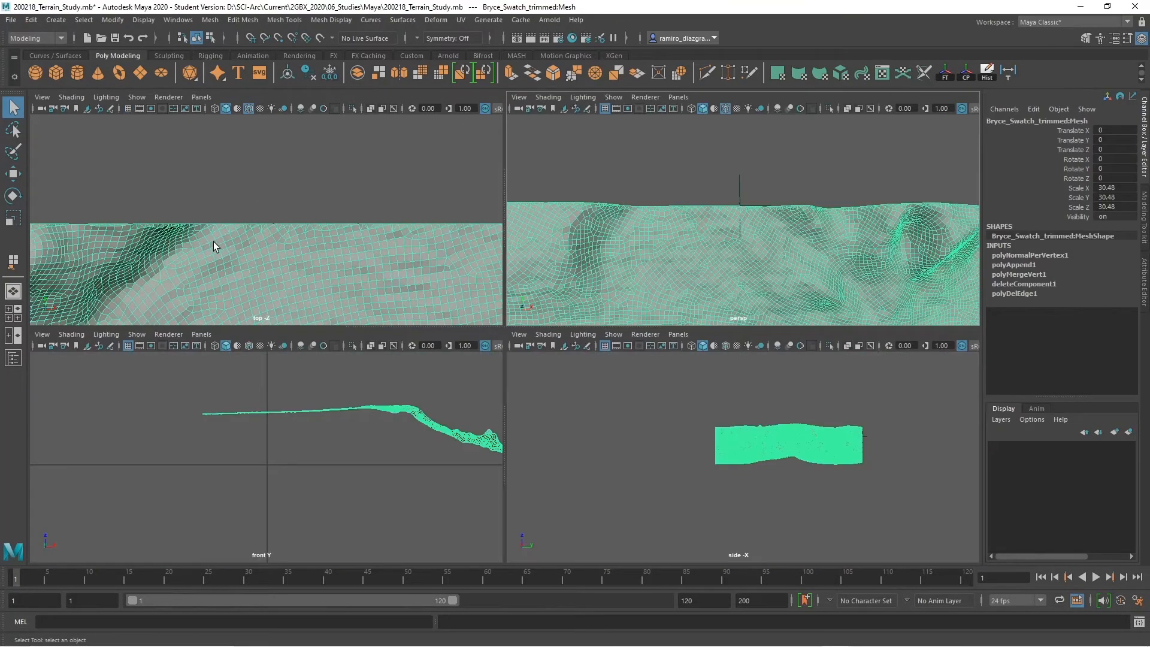
key(space)
scroll(557, 299, down, 3)
alt+middle_drag(707, 318, 300, 299)
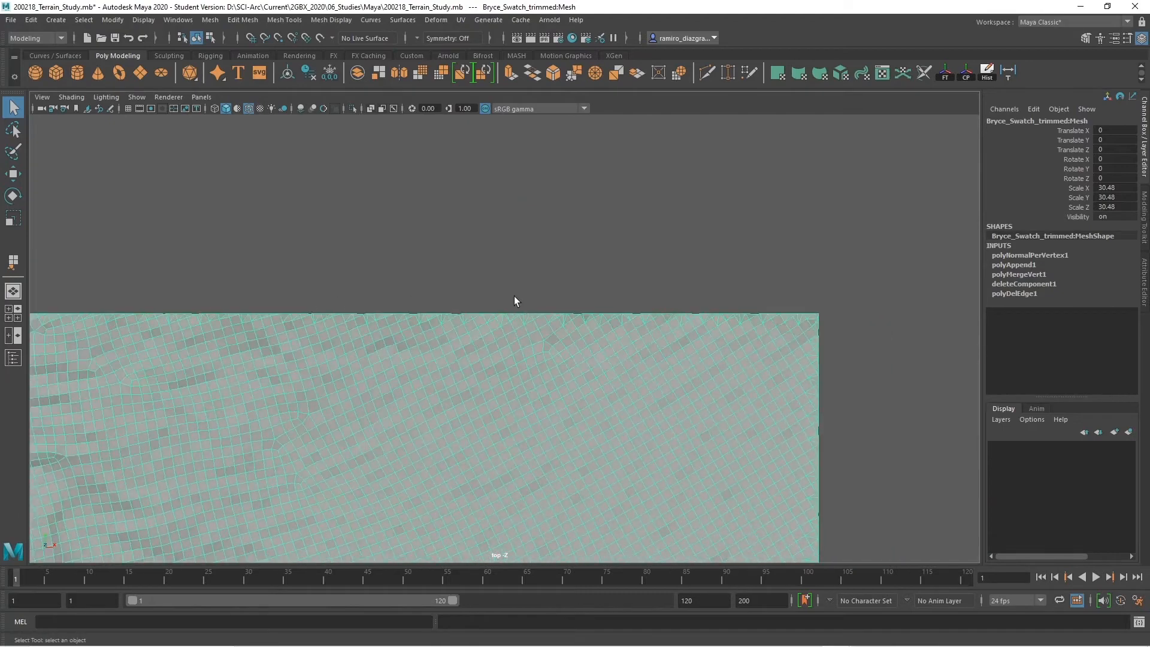
alt+middle_drag(539, 287, 262, 282)
alt+right_drag(262, 249, 566, 335)
alt+middle_drag(611, 309, 573, 365)
alt+right_drag(573, 365, 579, 273)
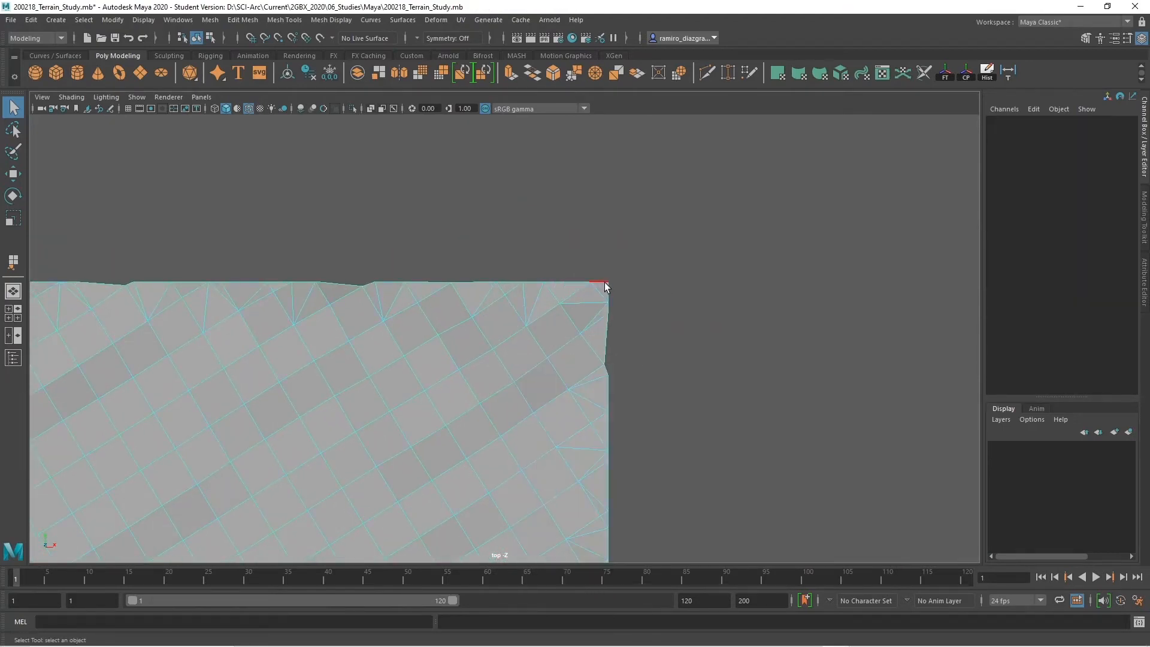
click(601, 282)
Extend the edge selection along the terrain's whole upper border to its upper-left corner.
alt+right_drag(750, 424, 156, 354)
alt+middle_drag(311, 365, 833, 342)
alt+middle_drag(420, 341, 700, 338)
mouse_move(96, 333)
alt+middle_down()
mouse_move(850, 335)
mouse_move(599, 342)
alt+middle_up()
mouse_move(208, 340)
alt+middle_down()
mouse_move(446, 336)
mouse_move(857, 361)
alt+middle_up()
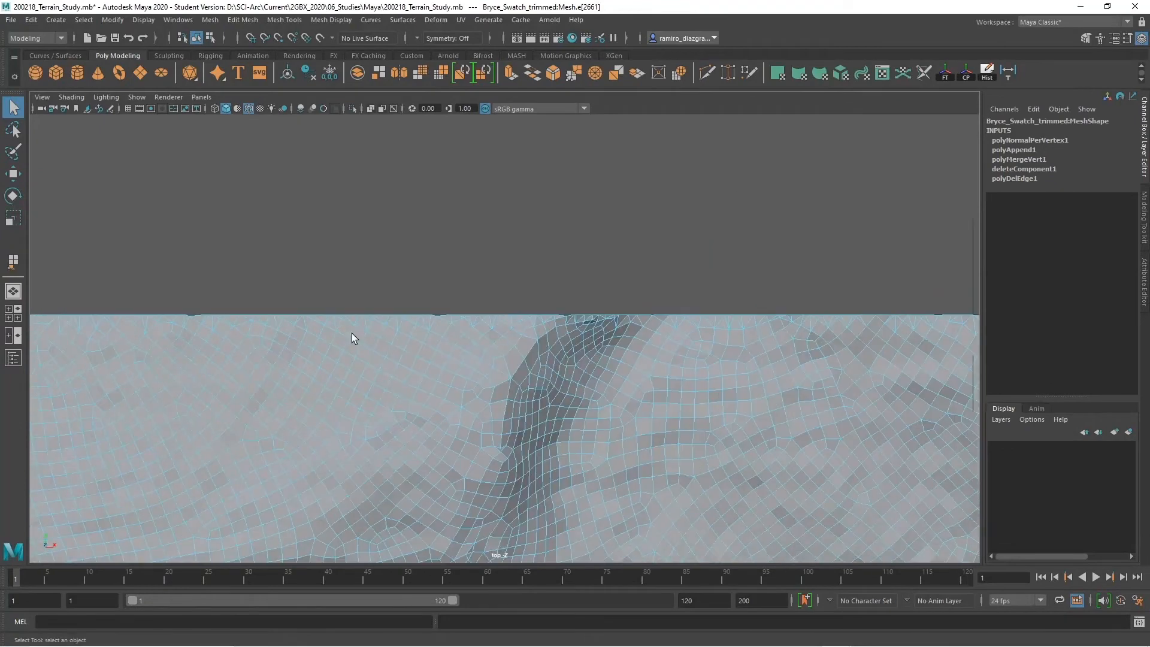
alt+middle_drag(106, 358, 796, 353)
alt+middle_drag(272, 345, 516, 334)
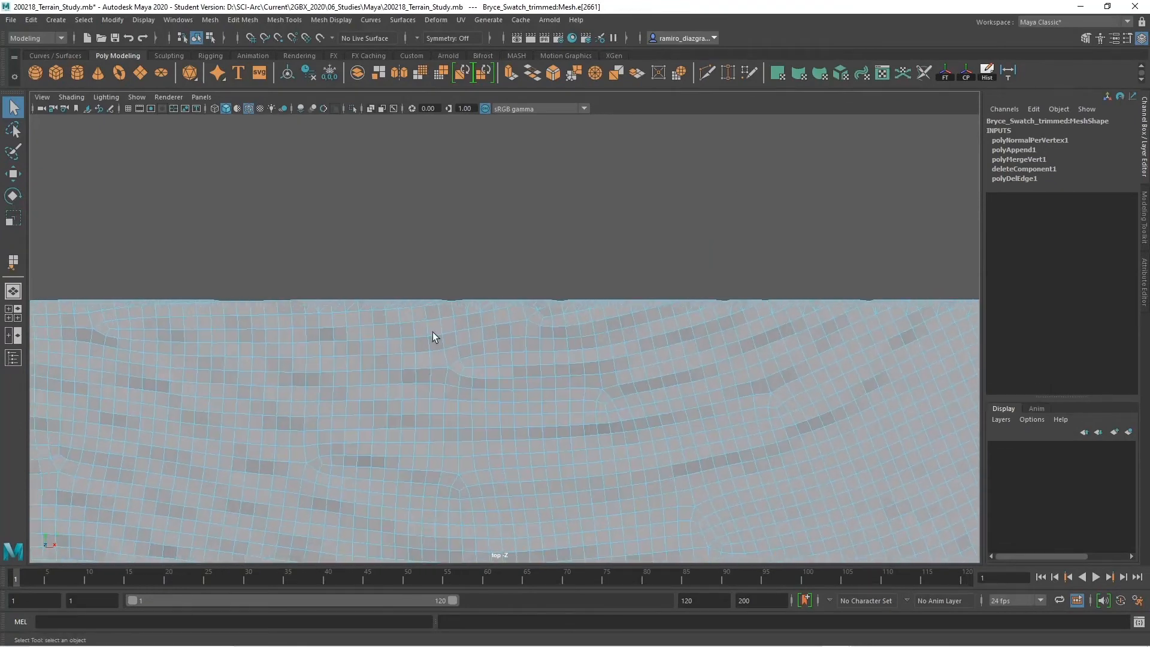
alt+middle_drag(352, 331, 680, 341)
scroll(546, 313, up, 10)
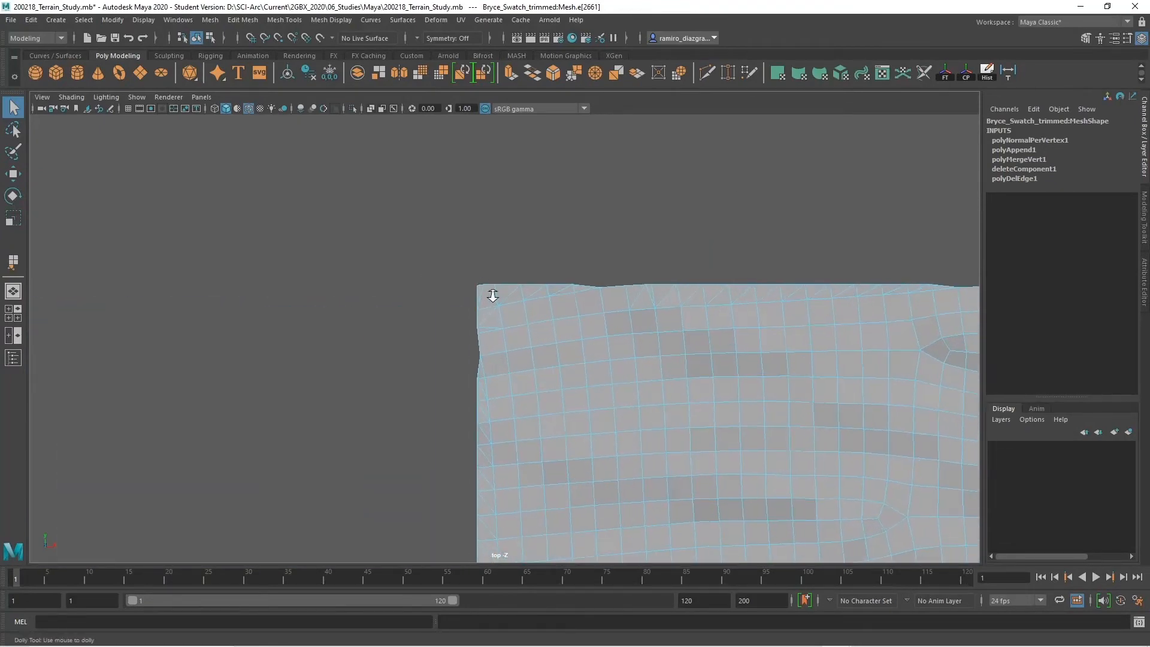
alt+middle_drag(526, 272, 522, 330)
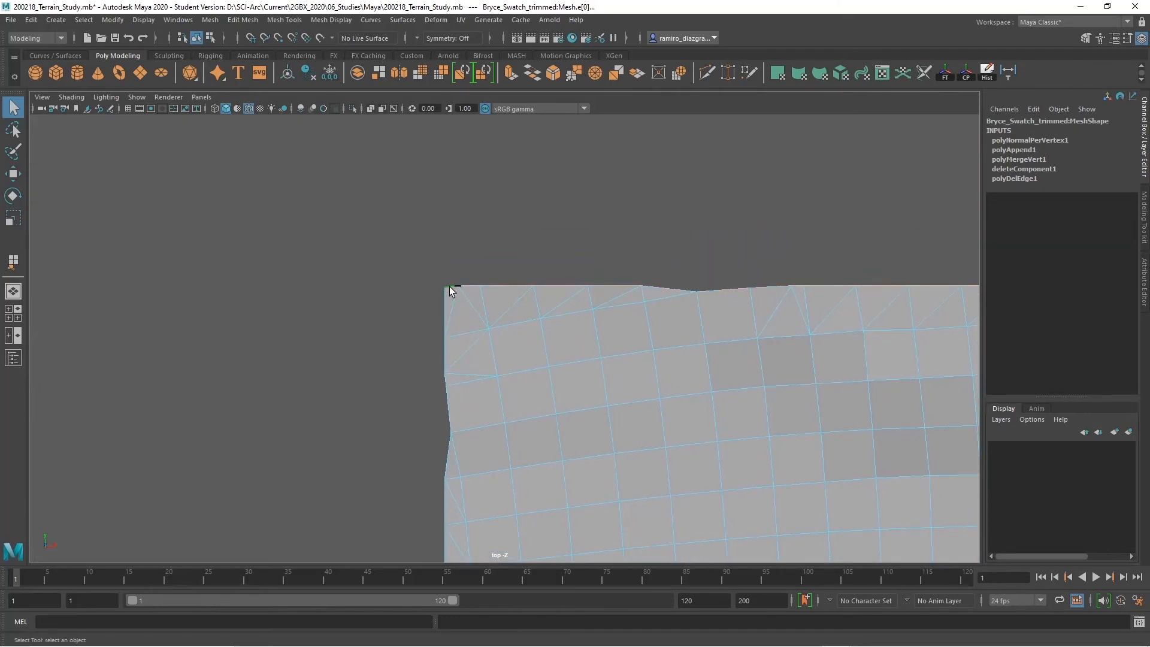
alt+right_drag(840, 321, 558, 363)
Activate the Move tool on the selected upper border edges and frame them beside the locator.
key(w)
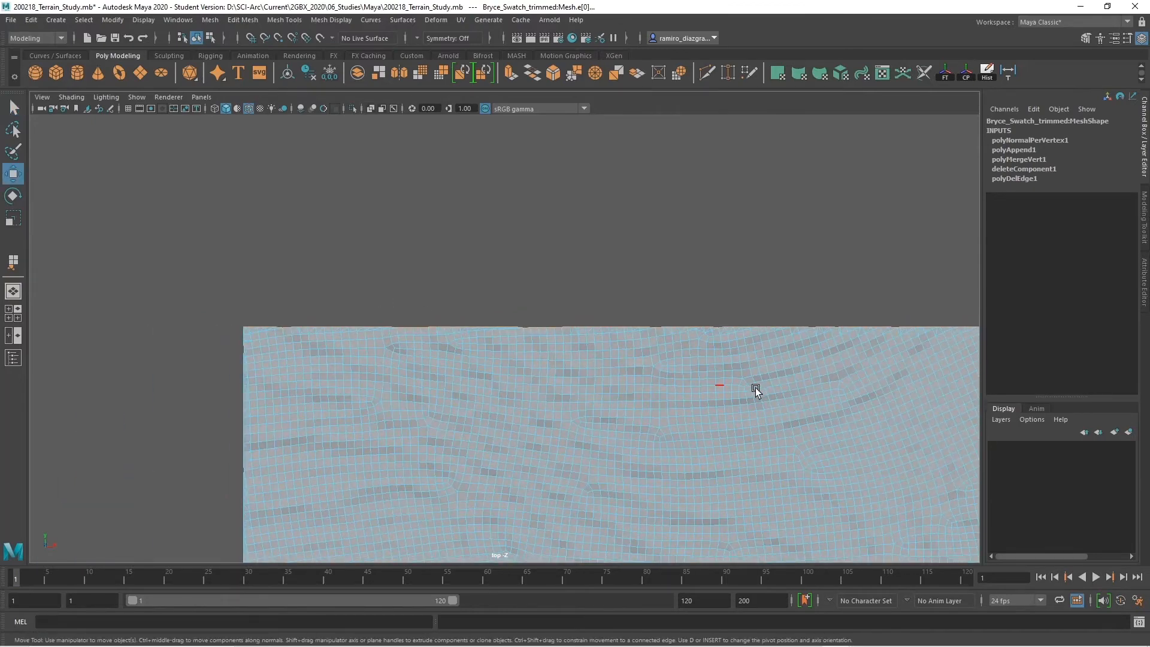
alt+right_drag(752, 387, 799, 358)
alt+middle_drag(798, 358, 479, 354)
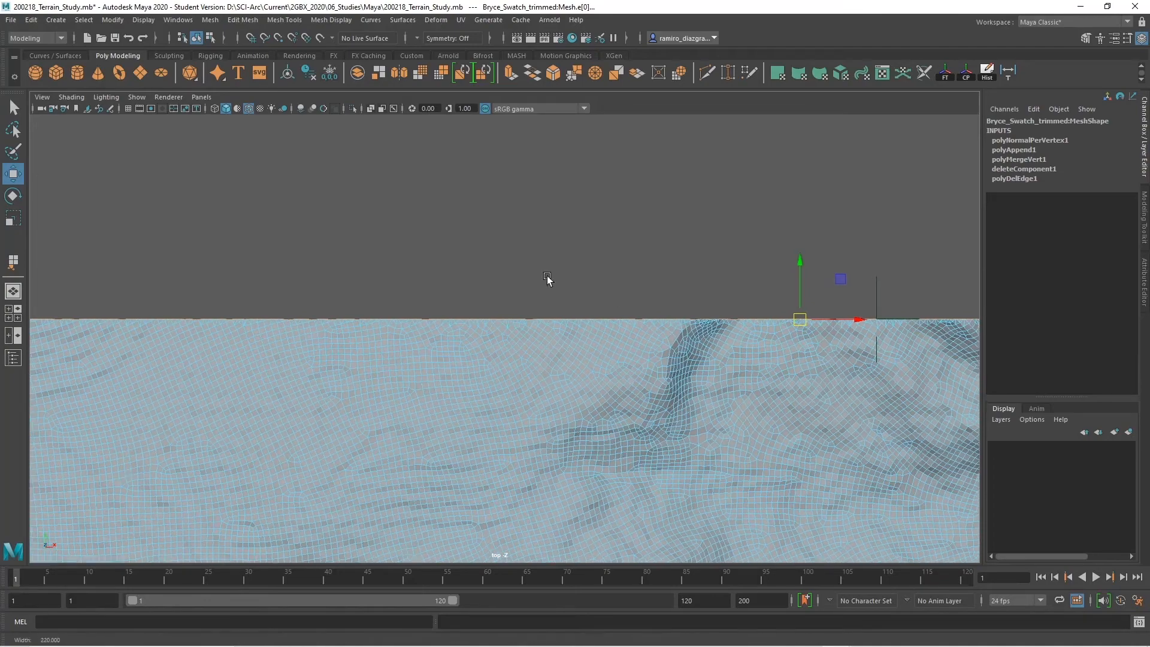
alt+right_drag(548, 280, 817, 375)
alt+middle_drag(818, 374, 349, 371)
alt+right_drag(407, 309, 671, 357)
alt+middle_drag(671, 357, 428, 421)
alt+right_drag(428, 421, 501, 393)
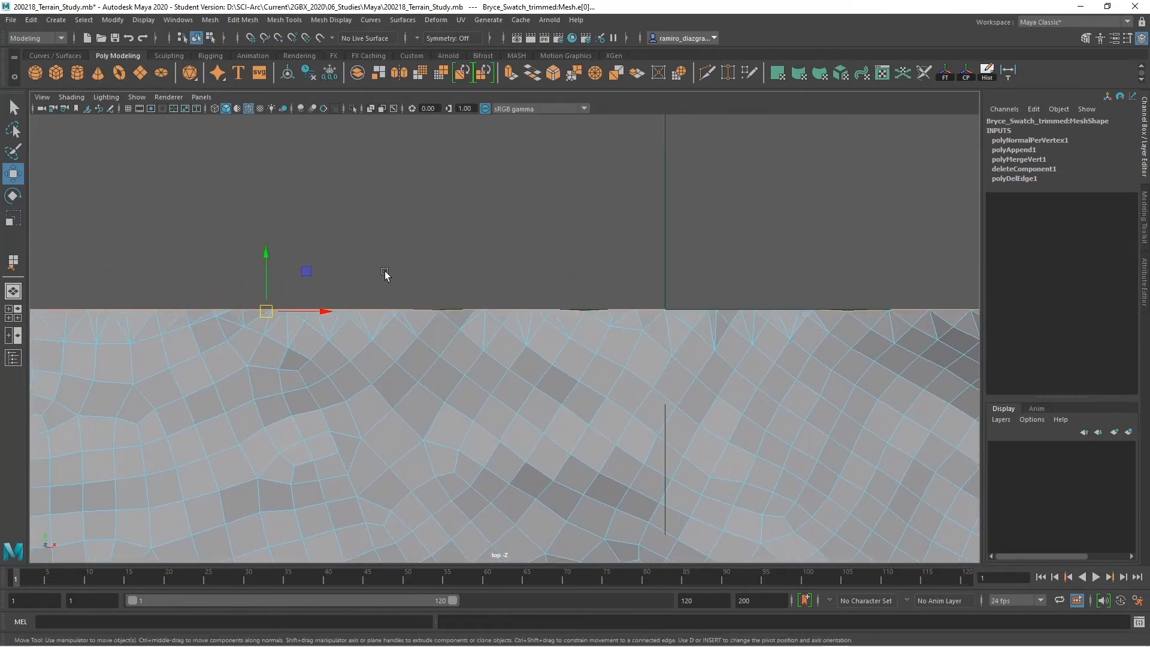
alt+right_drag(249, 304, 256, 315)
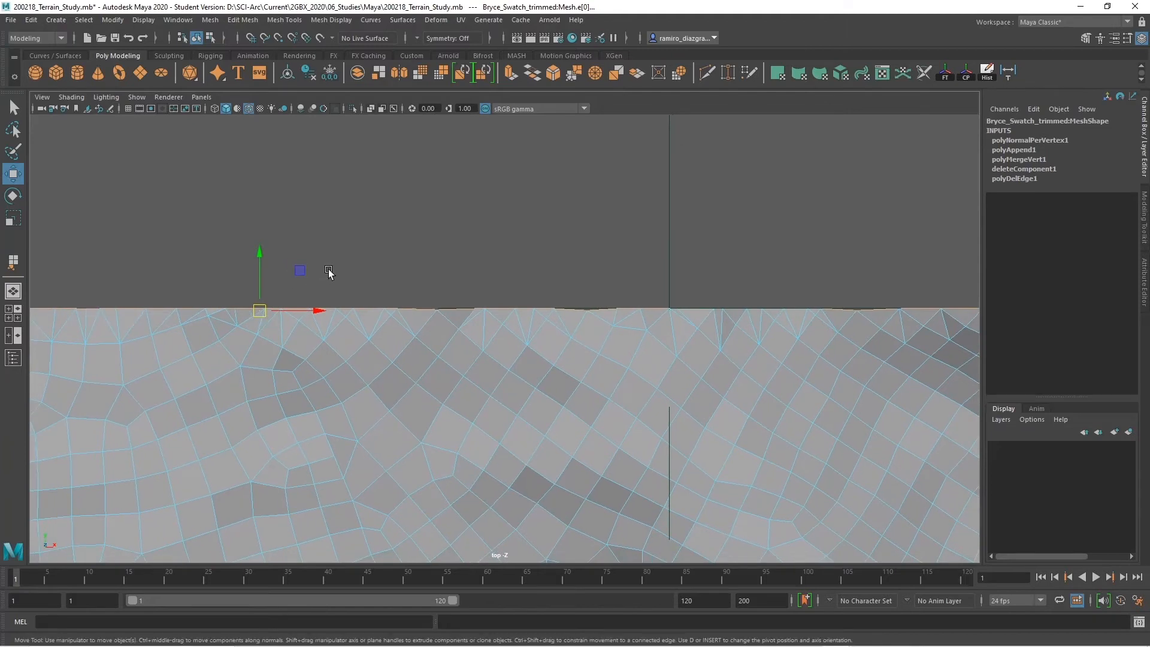
With Retain component spacing off in the Move settings, point-snap the selected border edges along Y to the locator, straightening the border.
double_click(13, 176)
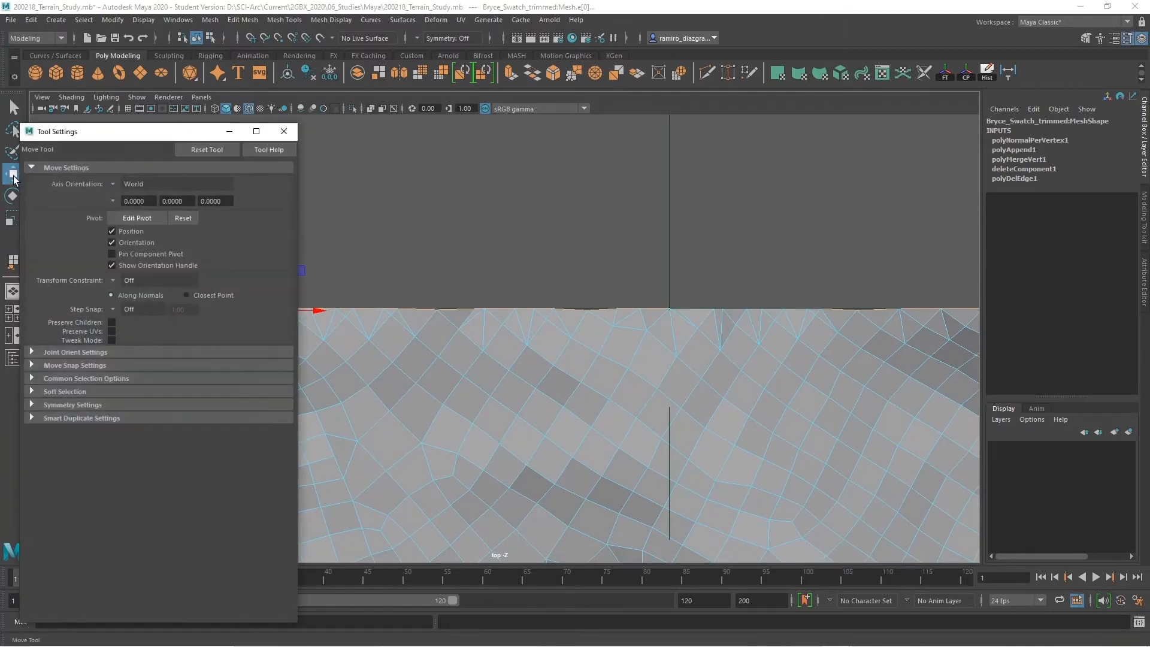
click(31, 364)
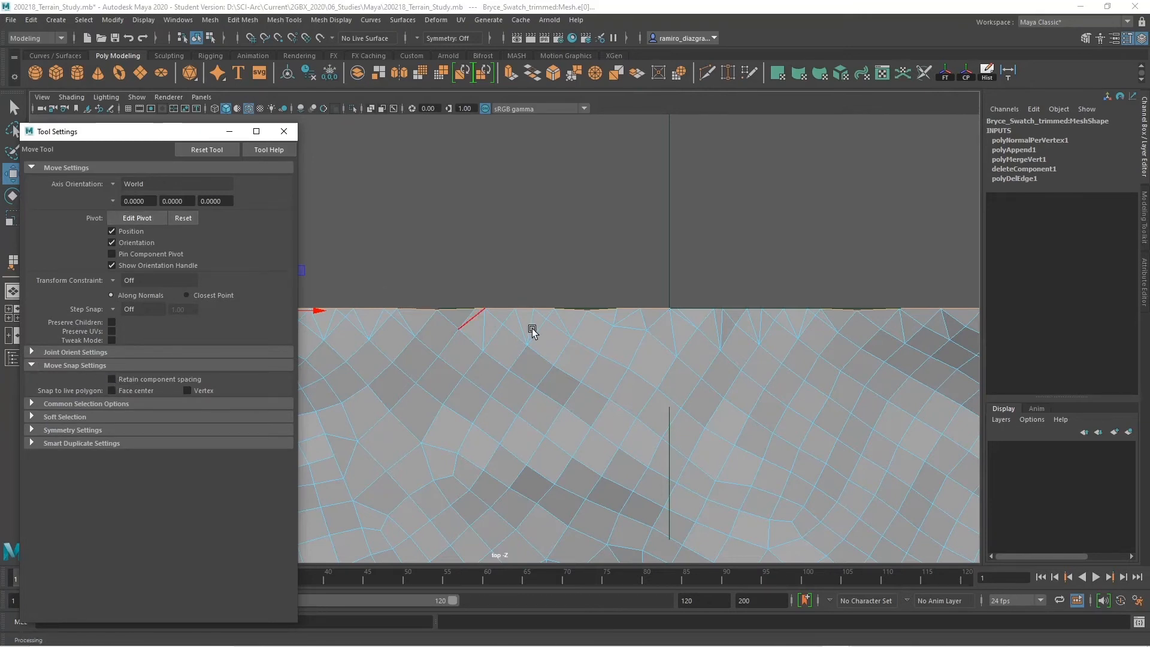
alt+middle_drag(532, 328, 626, 328)
key(v)
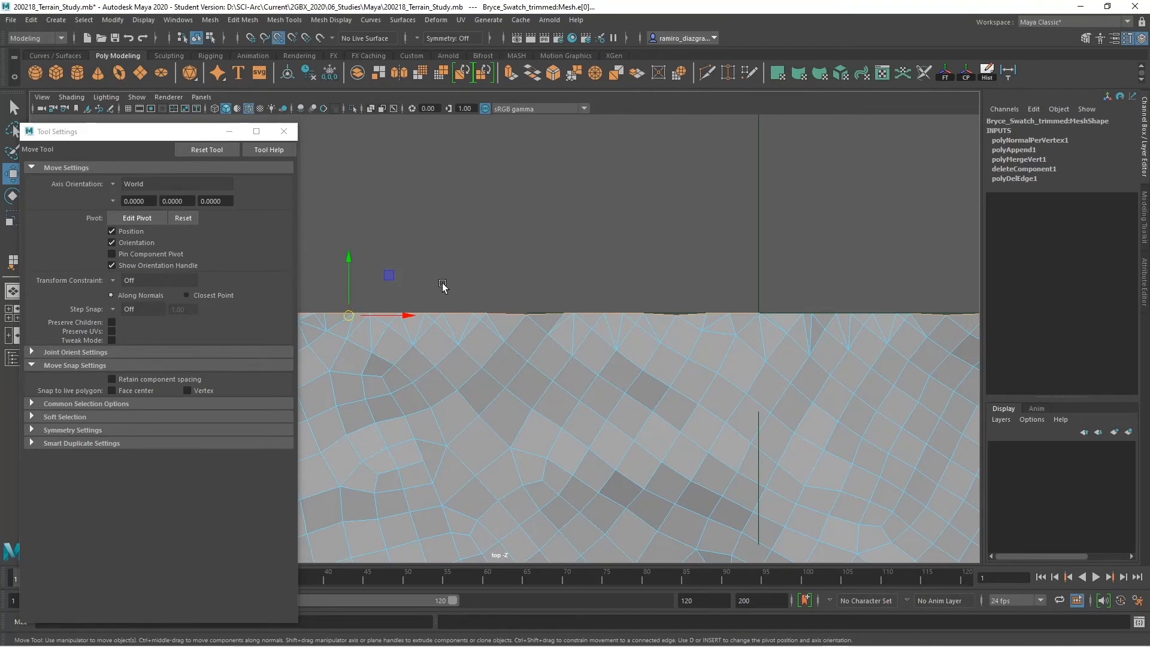
drag(349, 272, 757, 309)
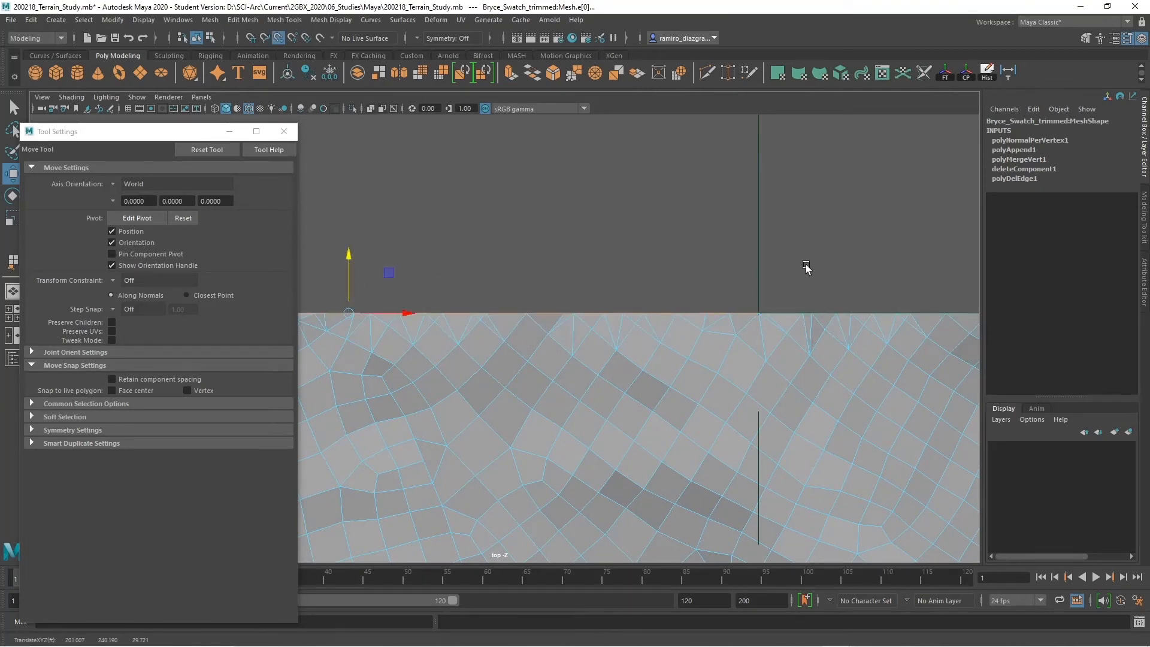
key(q)
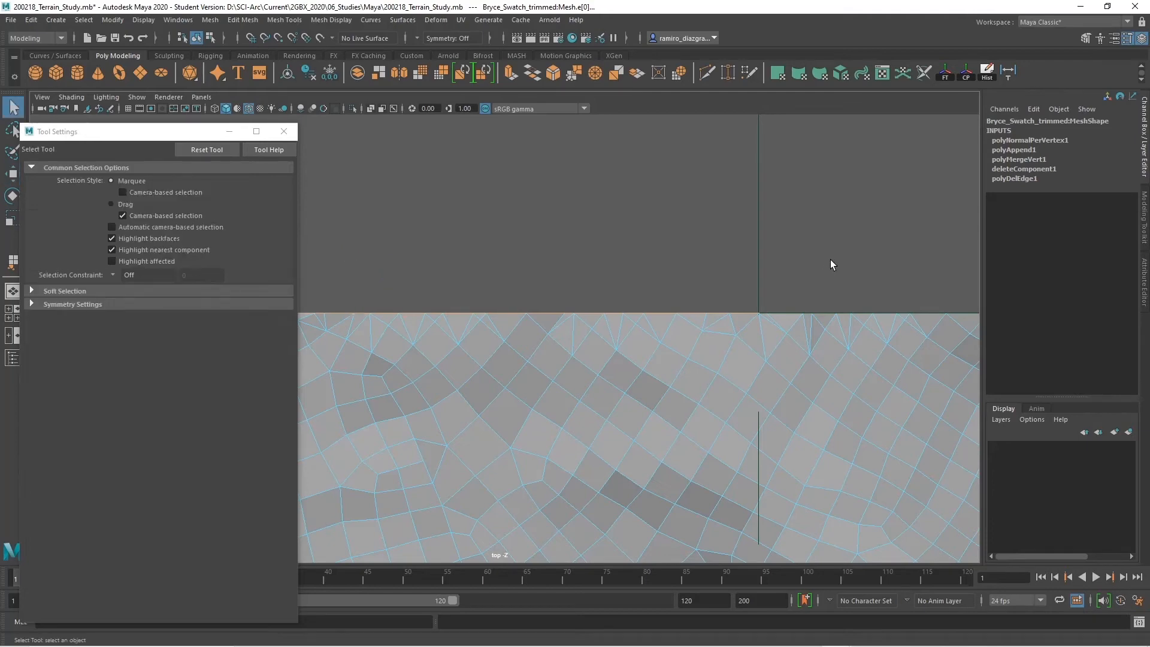
Clear the edge selection and point-snap the locator onto a vertex partway along the terrain's right border.
click(831, 260)
scroll(839, 354, down, 5)
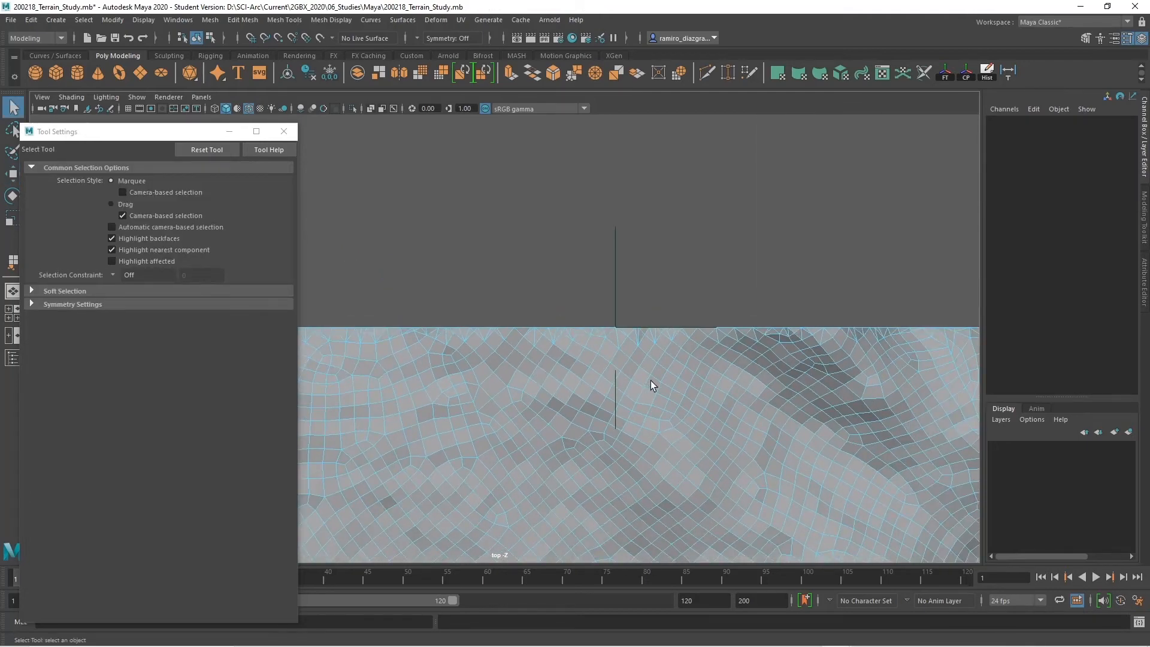
scroll(650, 379, down, 8)
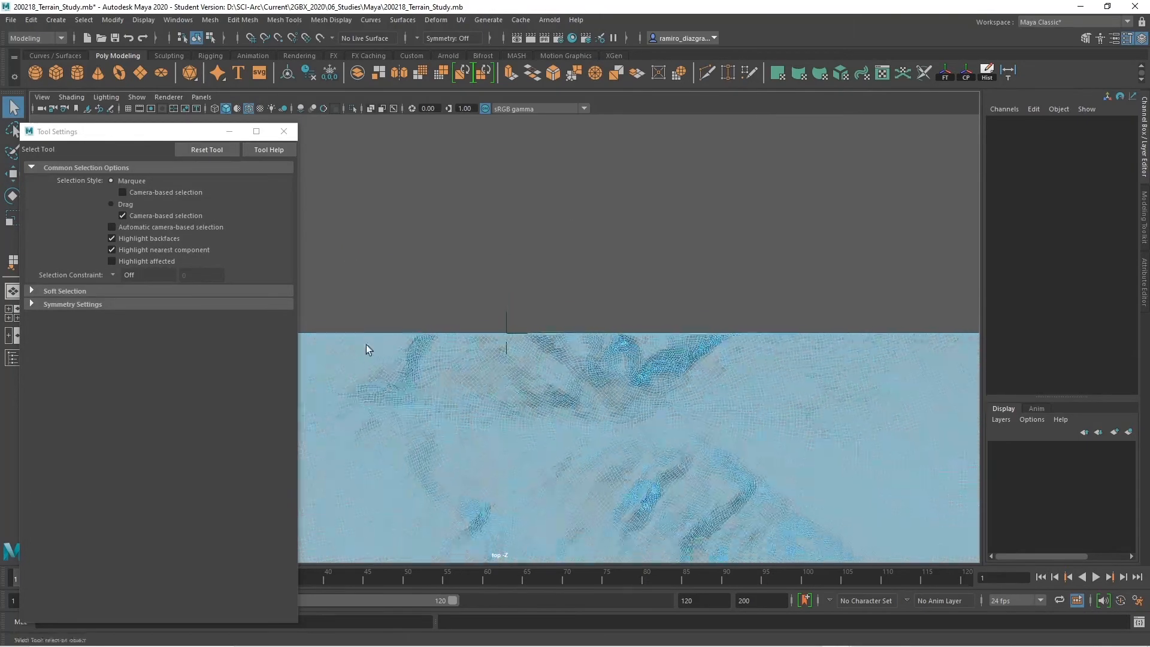
scroll(428, 372, down, 2)
alt+middle_drag(577, 414, 530, 262)
scroll(559, 304, down, 1)
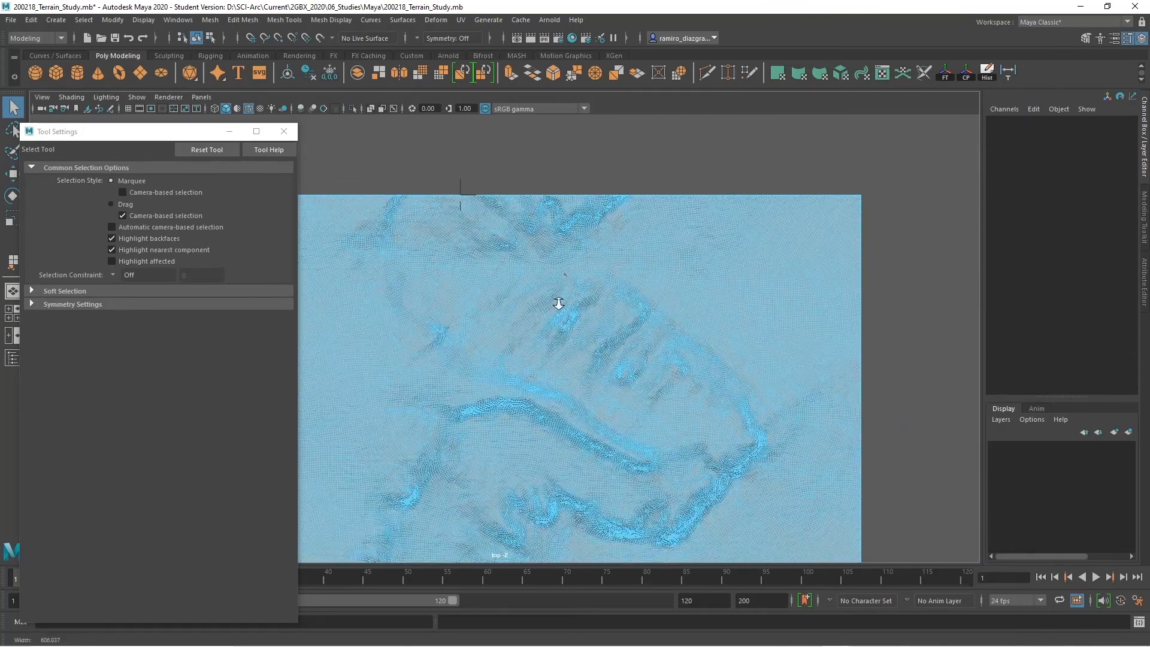
alt+right_drag(558, 304, 507, 299)
alt+middle_drag(507, 300, 495, 246)
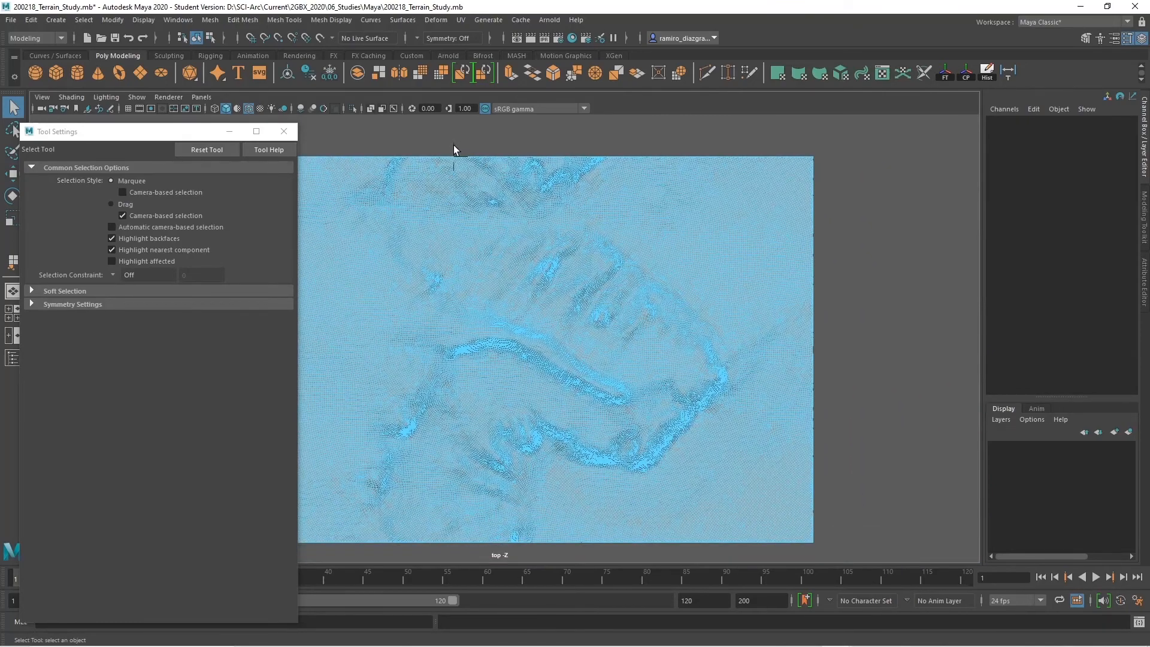
click(454, 147)
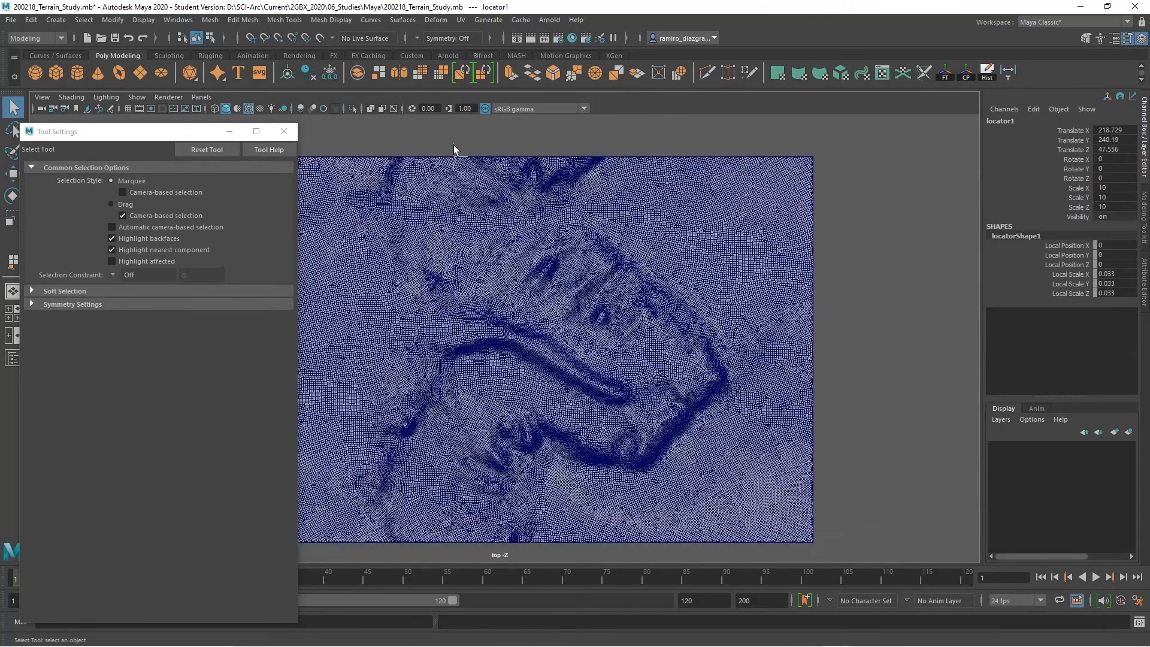
key(w)
key(v)
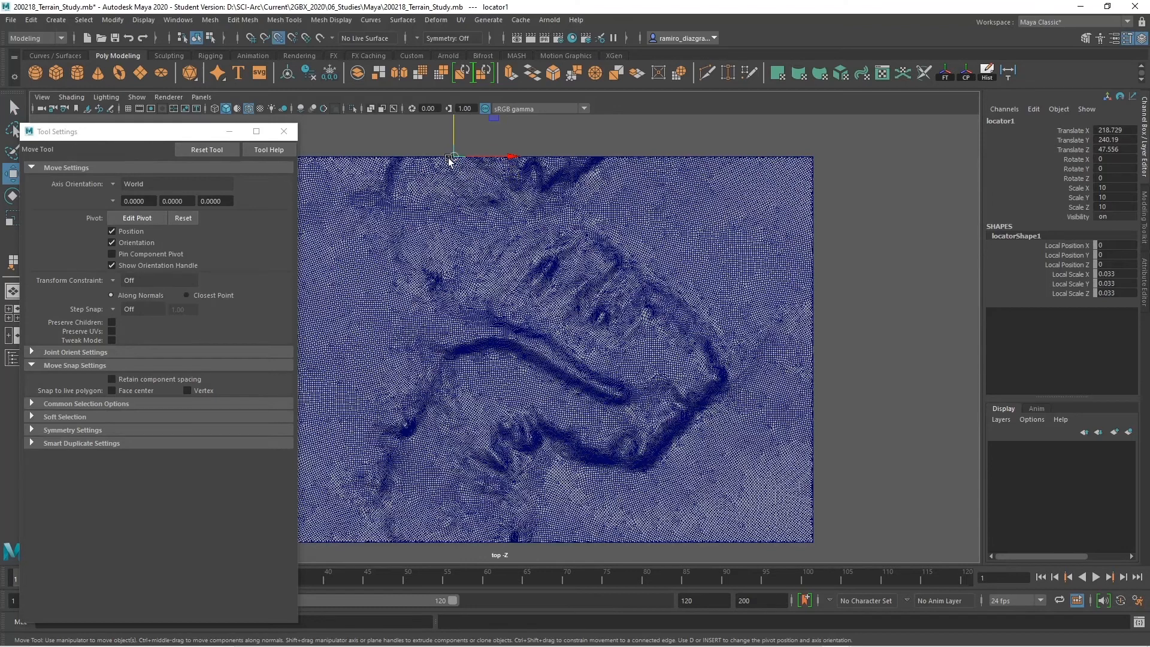
drag(454, 158, 832, 358)
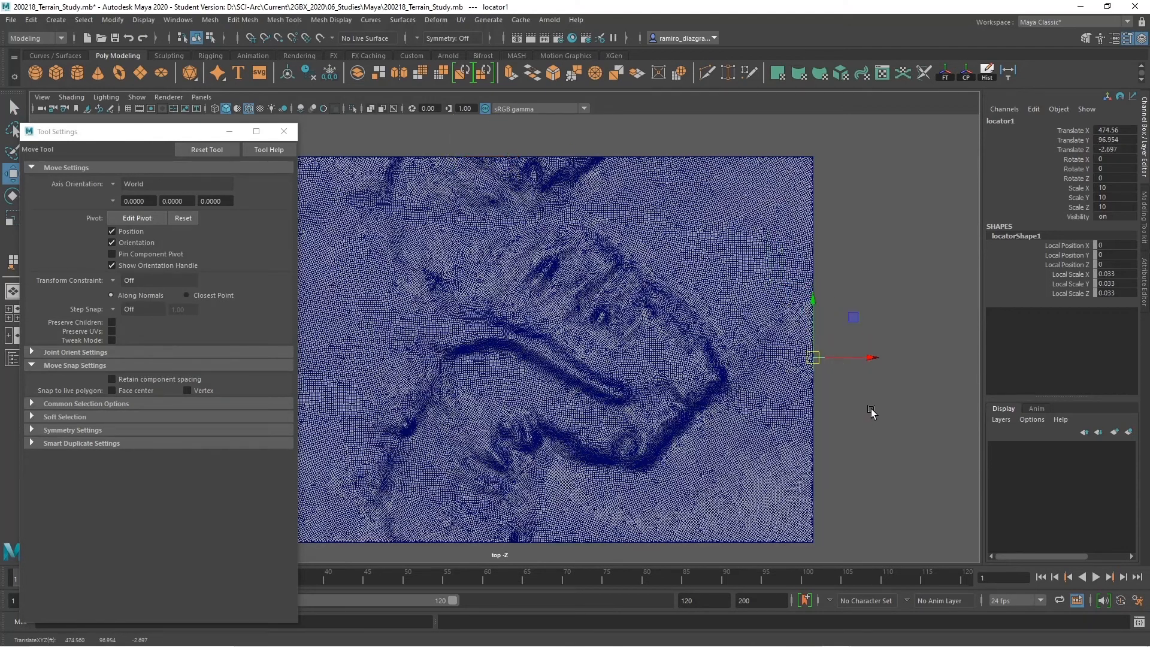
key(q)
click(896, 427)
Switch the terrain mesh to edge selection and select the right border's first edge at its upper-right corner.
scroll(742, 442, up, 6)
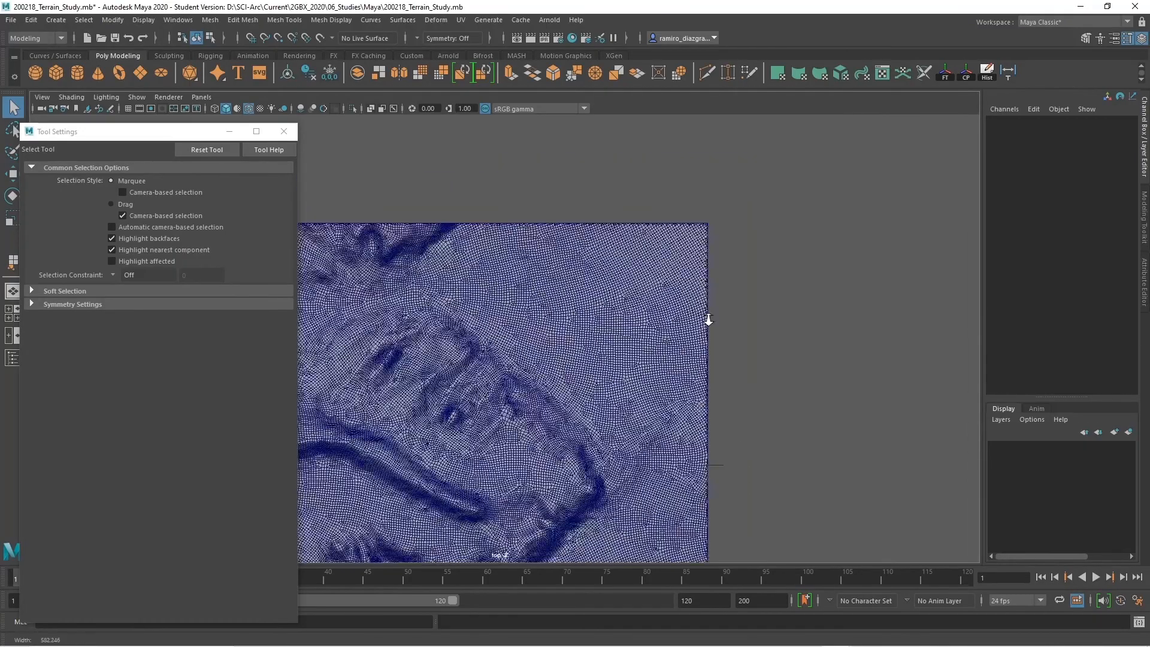
scroll(726, 317, up, 10)
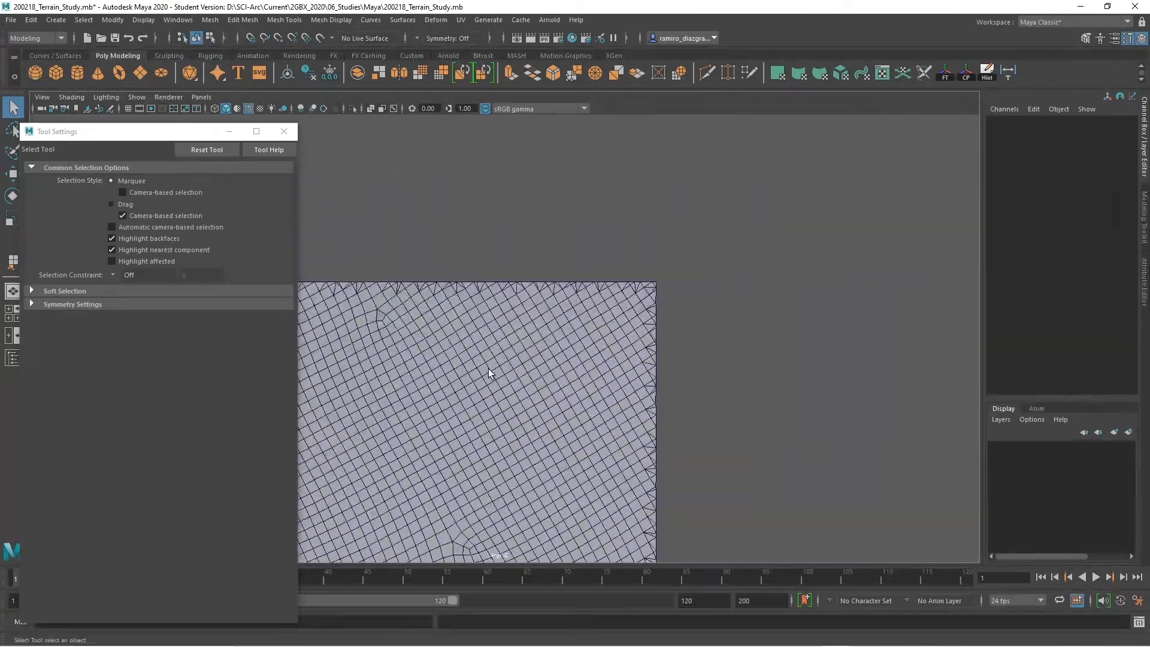
scroll(565, 411, down, 5)
scroll(710, 436, up, 6)
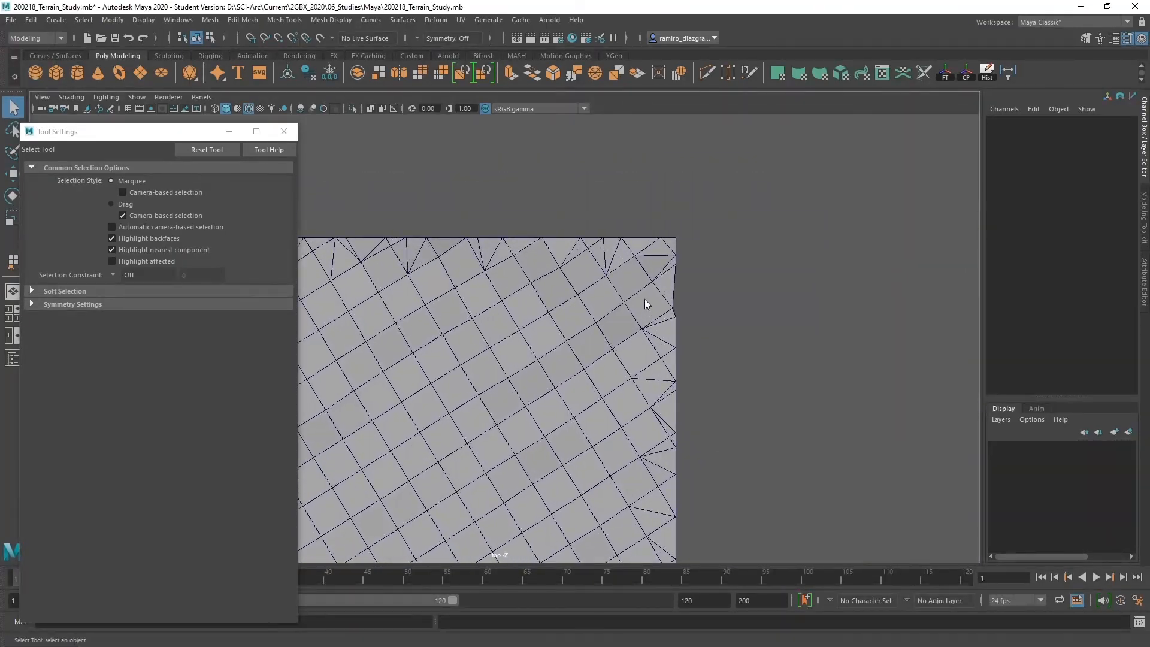
right_drag(644, 299, 644, 275)
click(676, 245)
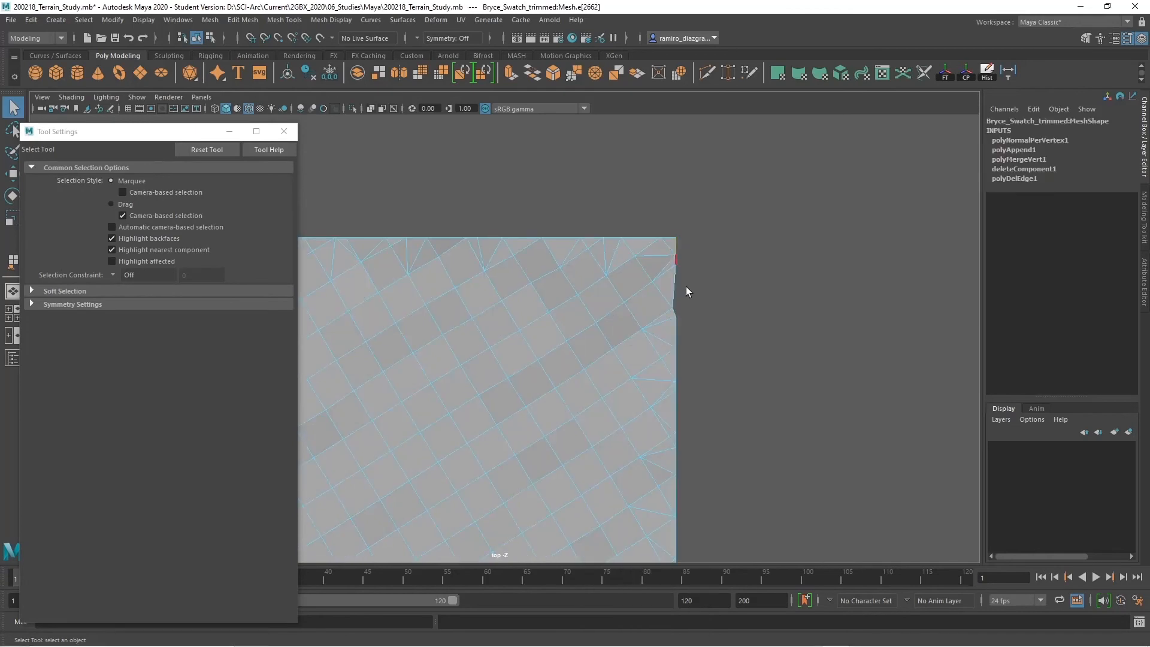
Extend the edge selection down the terrain's whole right border to its lower-right corner.
scroll(474, 321, down, 5)
scroll(453, 381, up, 4)
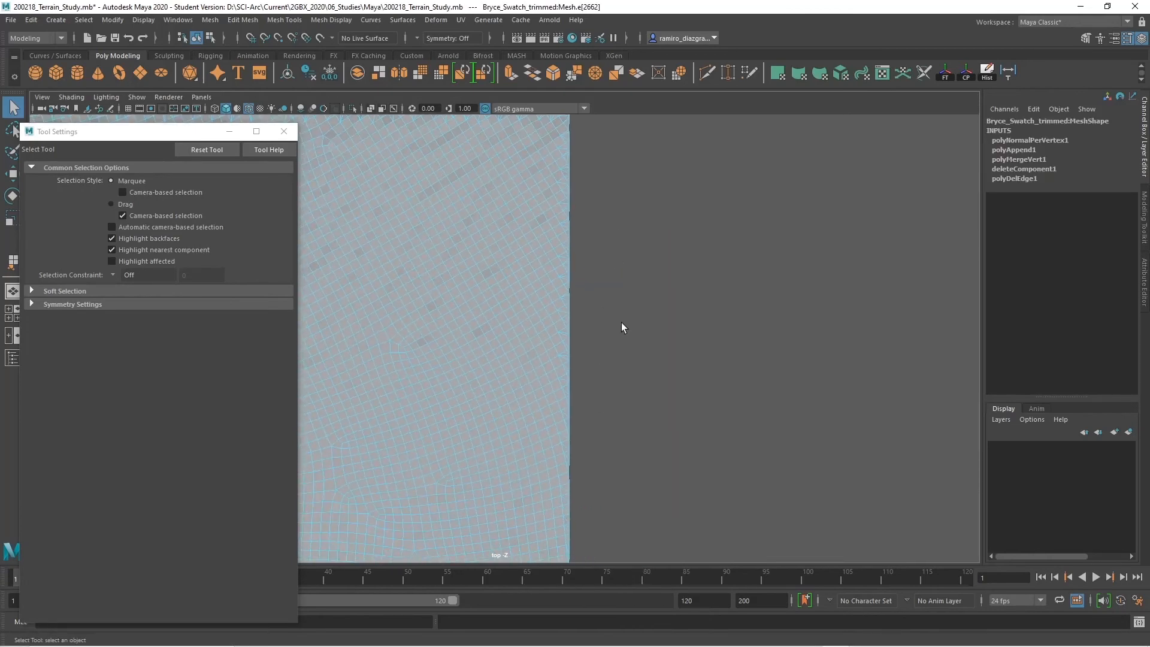
alt+middle_drag(622, 326, 730, 233)
scroll(743, 223, down, 3)
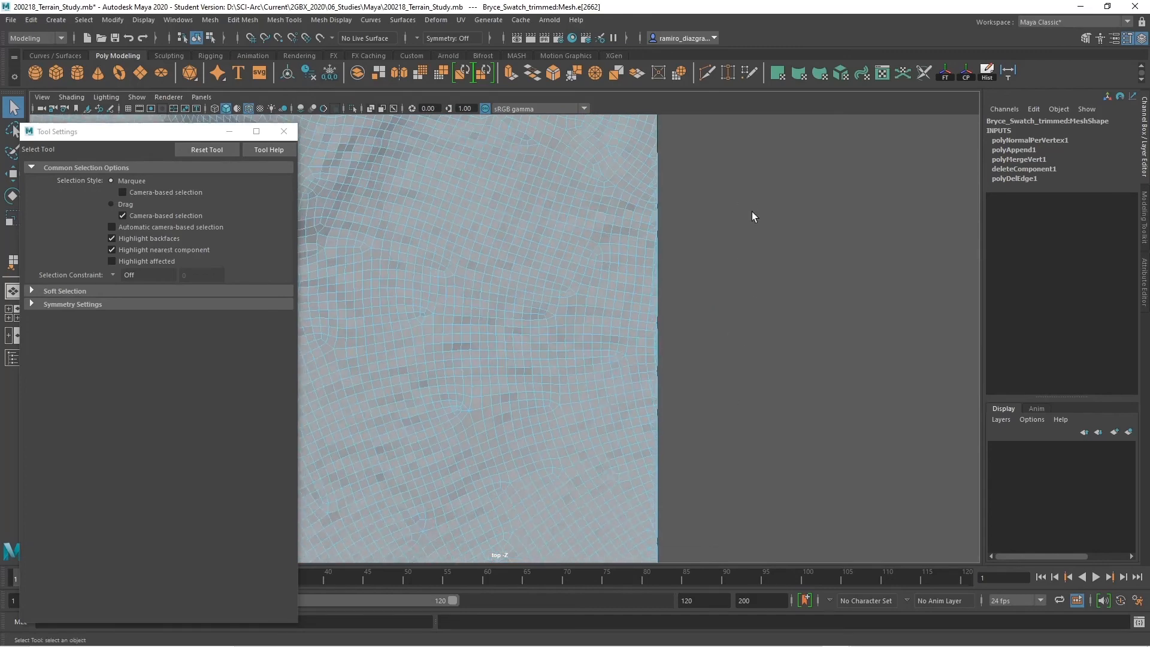
alt+middle_drag(757, 403, 772, 214)
alt+right_drag(773, 214, 611, 416)
alt+middle_drag(611, 416, 693, 293)
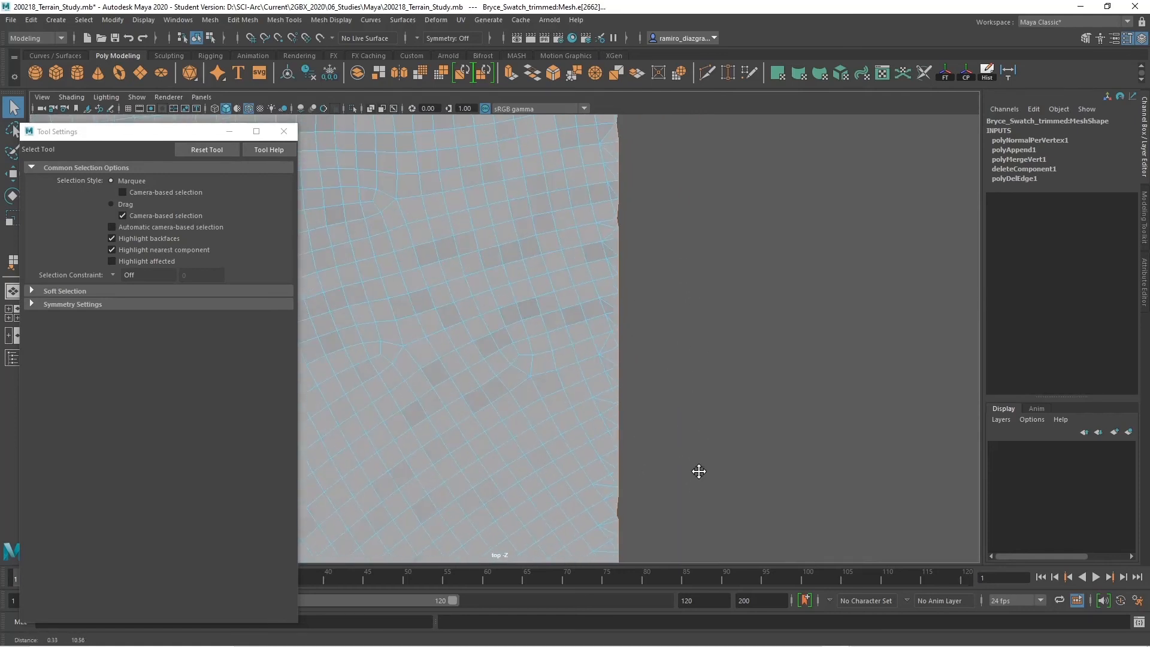
Point-snap the selected right border edges along X to the locator with the Move tool, then clear the selection.
key(w)
key(f)
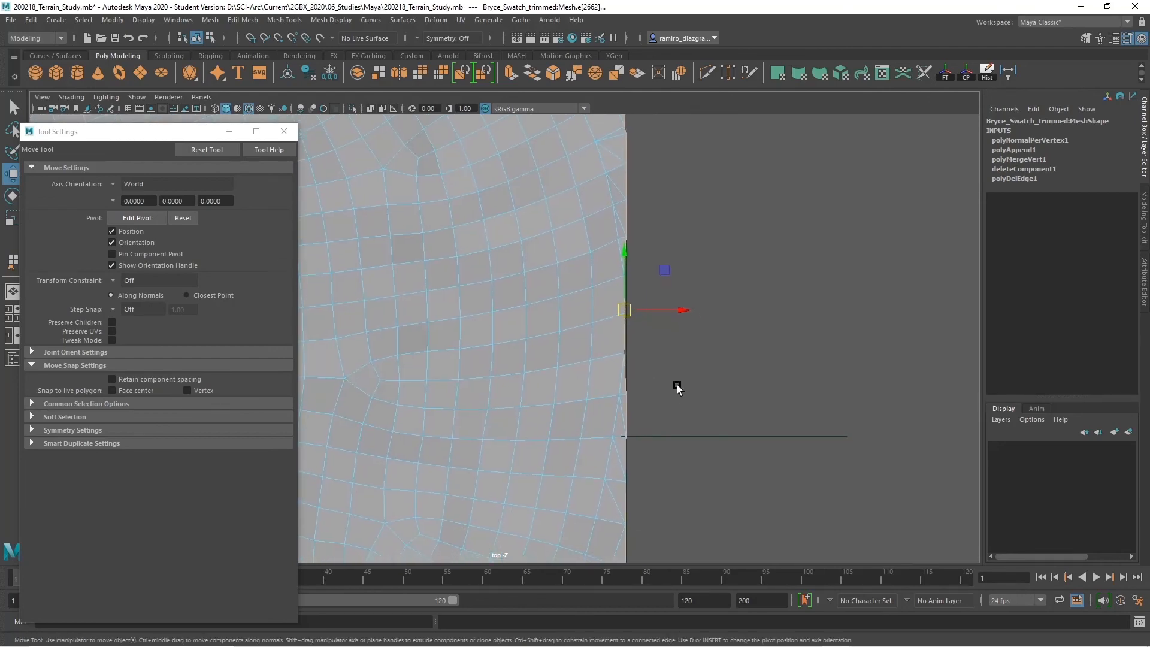
key(v)
drag(675, 314, 629, 440)
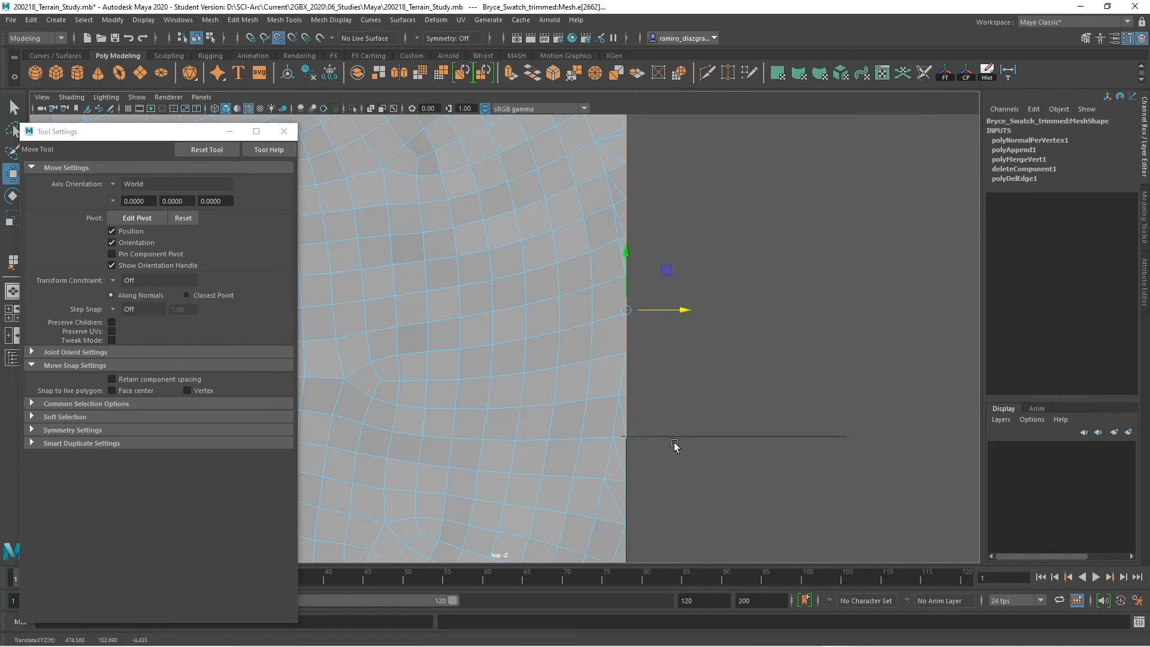
key(q)
click(738, 471)
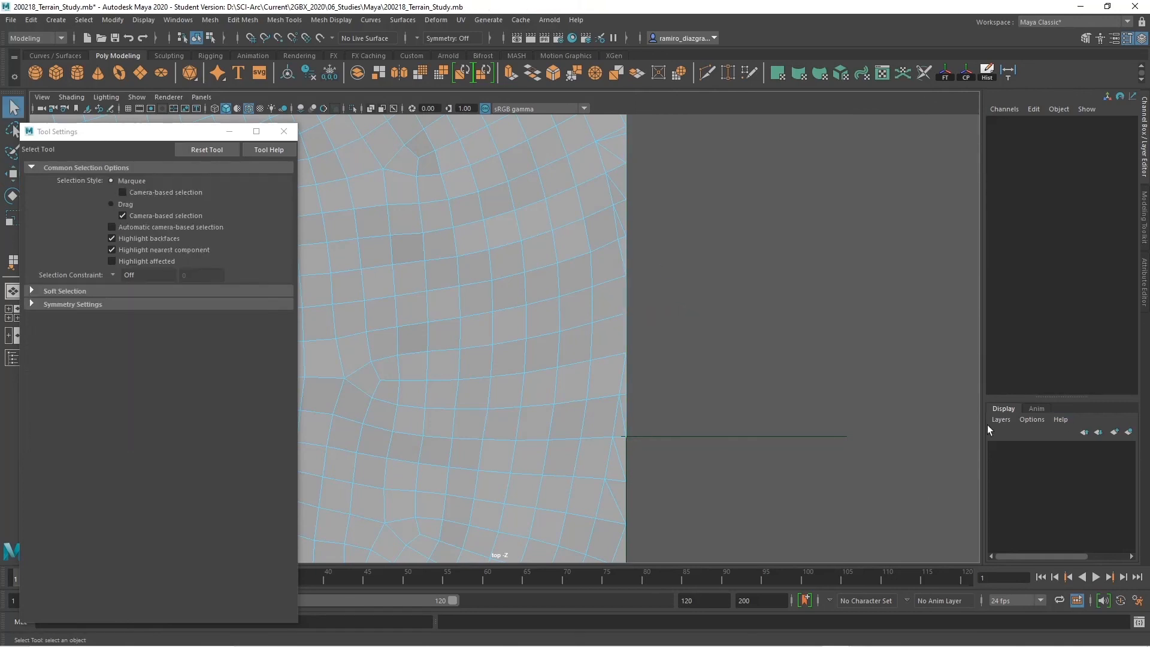
alt+right_drag(813, 479, 623, 455)
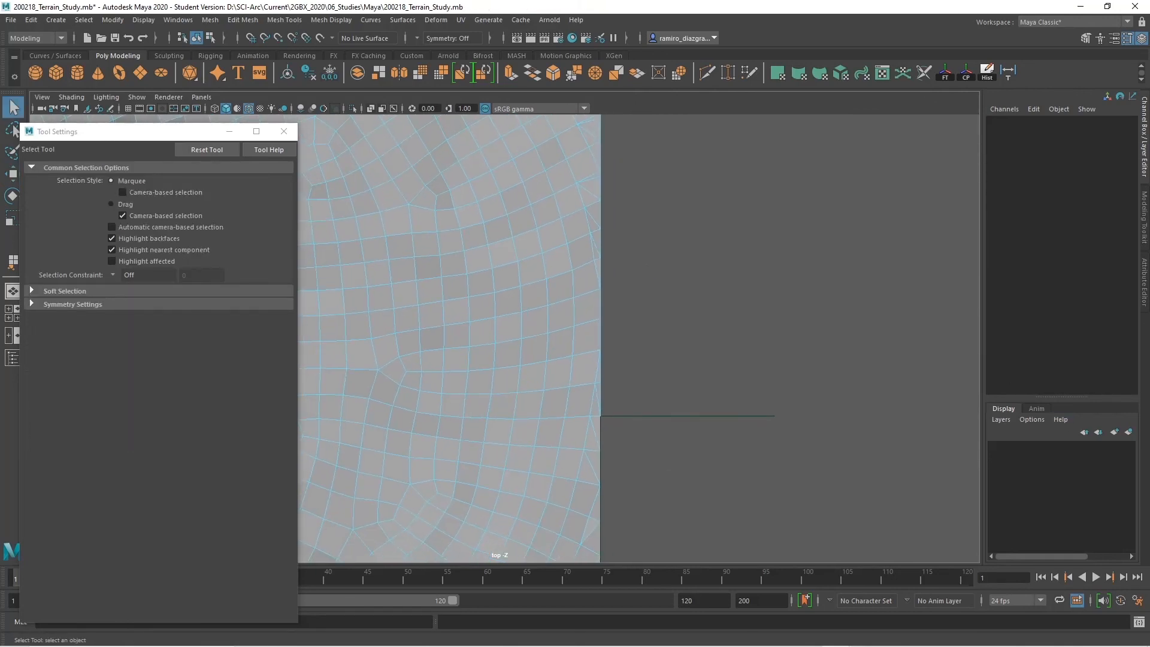